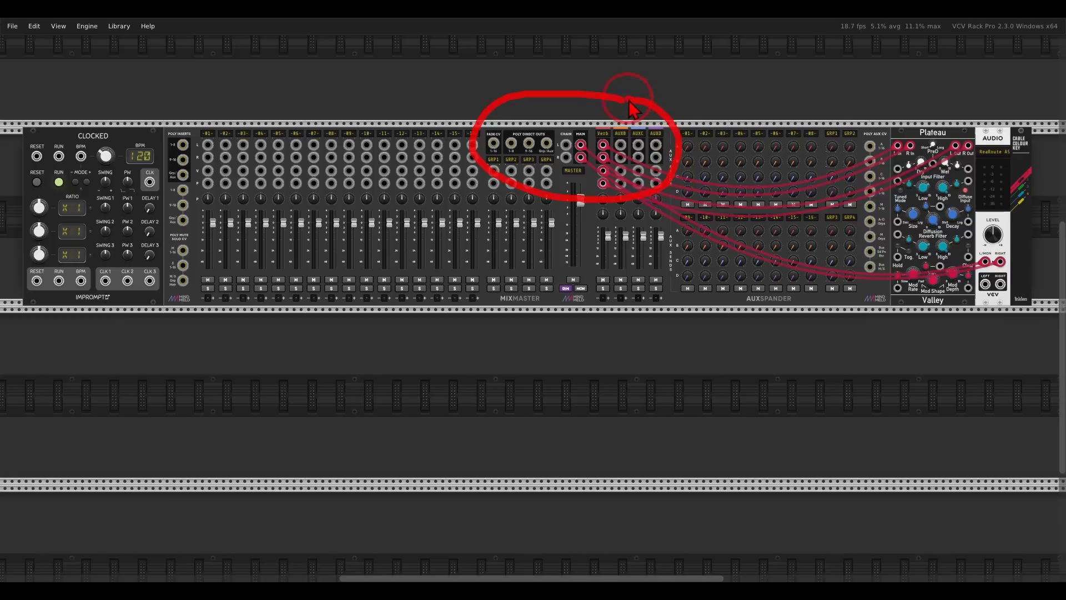
{"action": "key", "text": "Escape"}
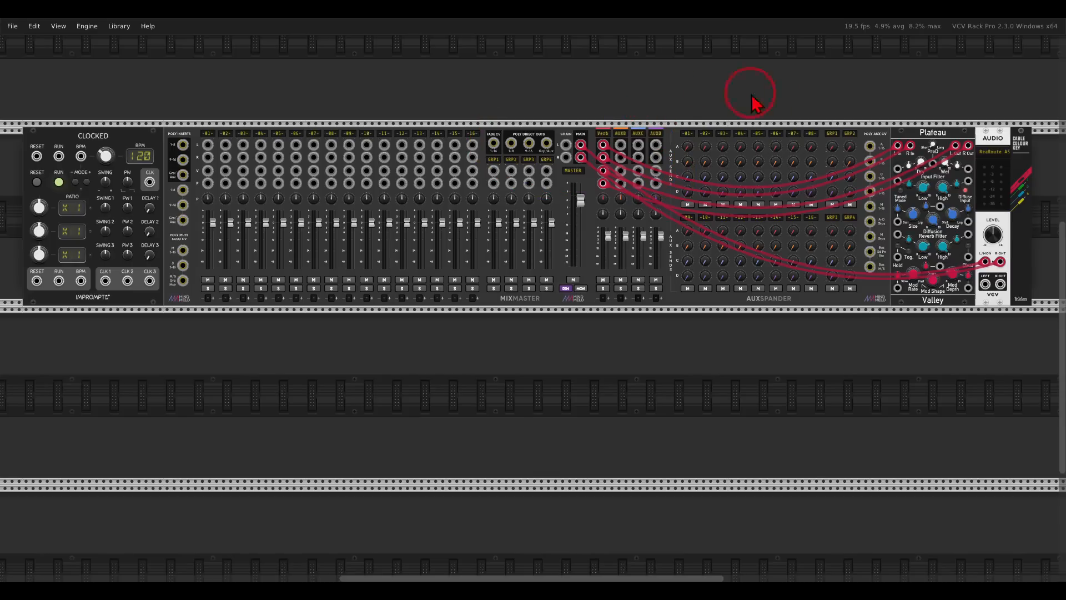
{"action": "mouse_move", "coordinate": [950, 118]}
{"action": "left_mouse_down"}
{"action": "mouse_move", "coordinate": [902, 129]}
{"action": "mouse_move", "coordinate": [947, 117]}
{"action": "left_mouse_up"}
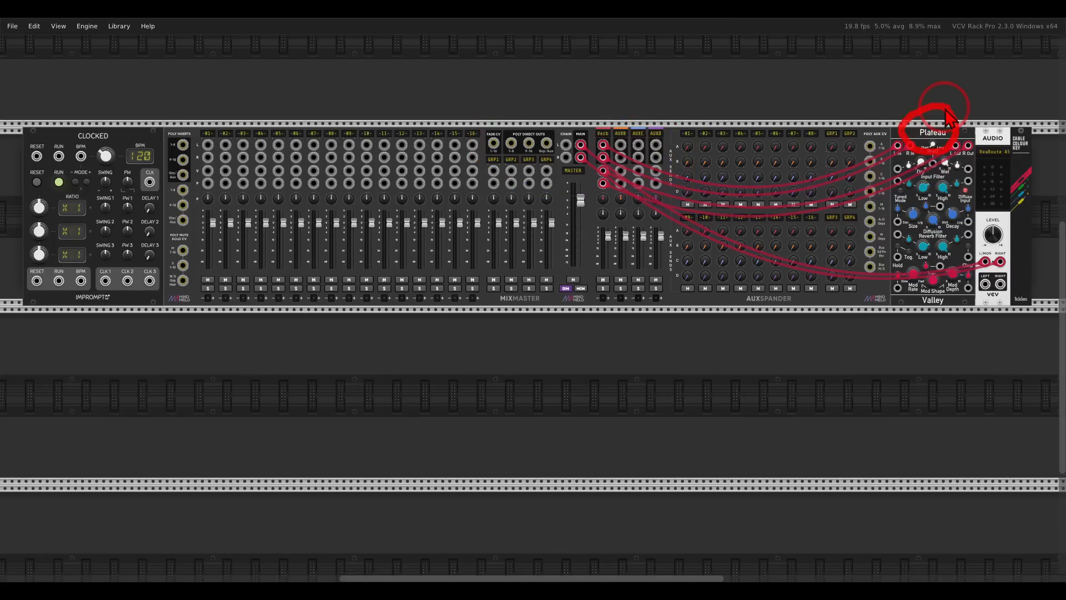
{"action": "key", "text": "Escape"}
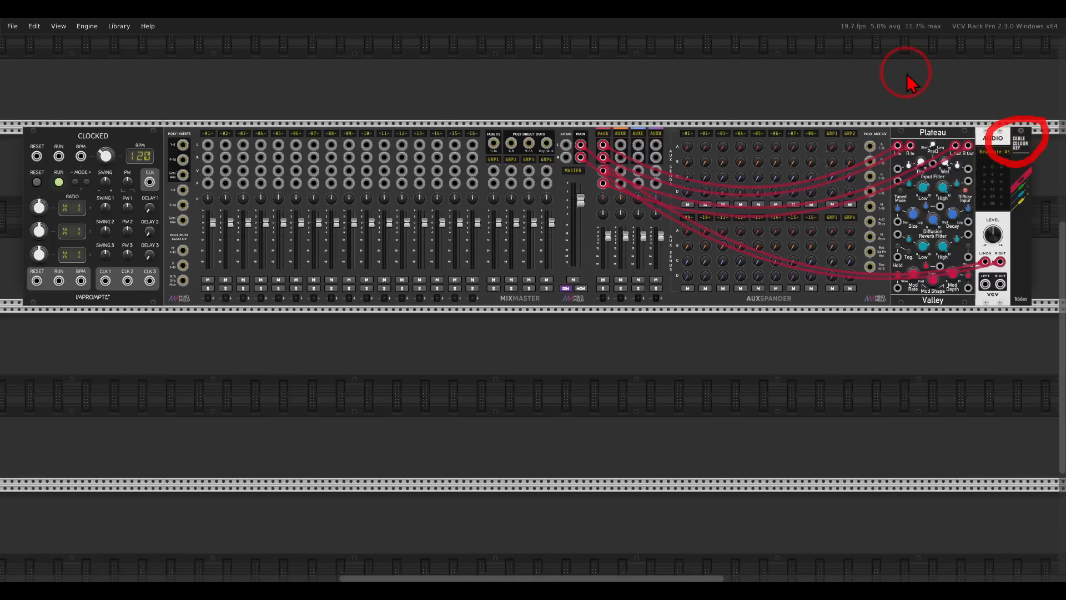
{"action": "key", "text": "Escape"}
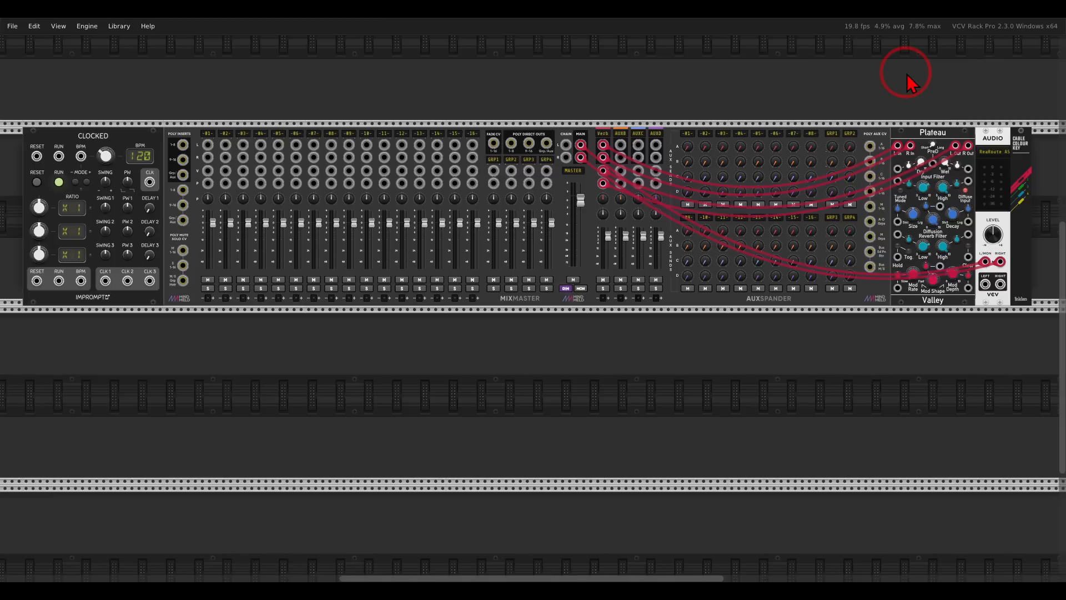
- Add an E340 Cloud Generator module in the empty row below the Clocked and MixMaster modules
{"action": "scroll", "coordinate": [528, 392], "scroll_direction": "left", "scroll_amount": 5}
{"action": "scroll", "coordinate": [527, 393], "scroll_direction": "down", "scroll_amount": 2}
{"action": "scroll", "coordinate": [495, 338], "scroll_direction": "up", "scroll_amount": 3}
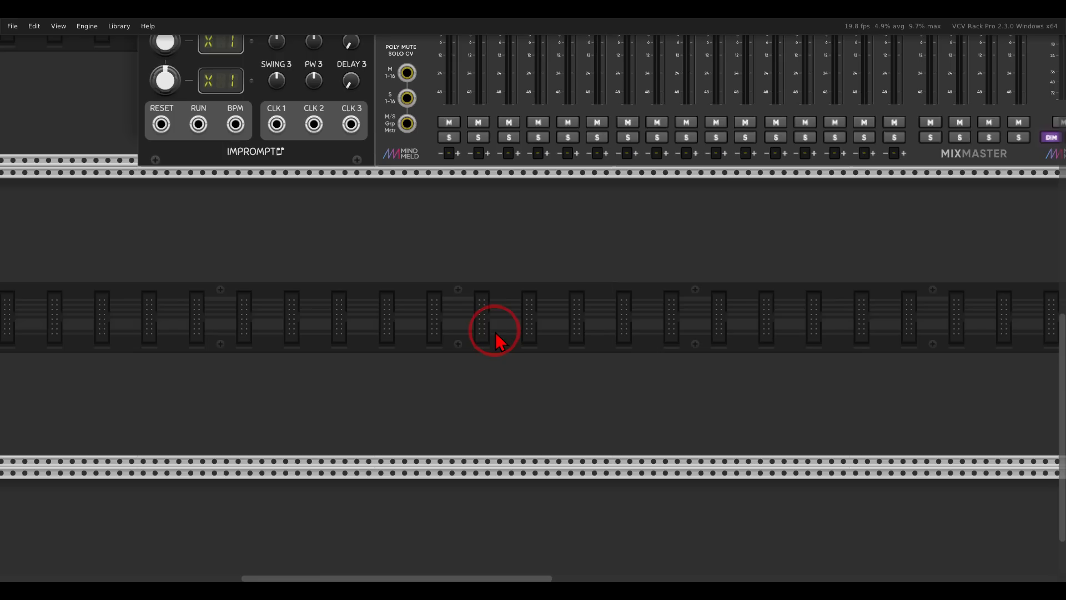
{"action": "right_click", "coordinate": [495, 338]}
{"action": "left_click_drag", "start_coordinate": [615, 378], "coordinate": [429, 332]}
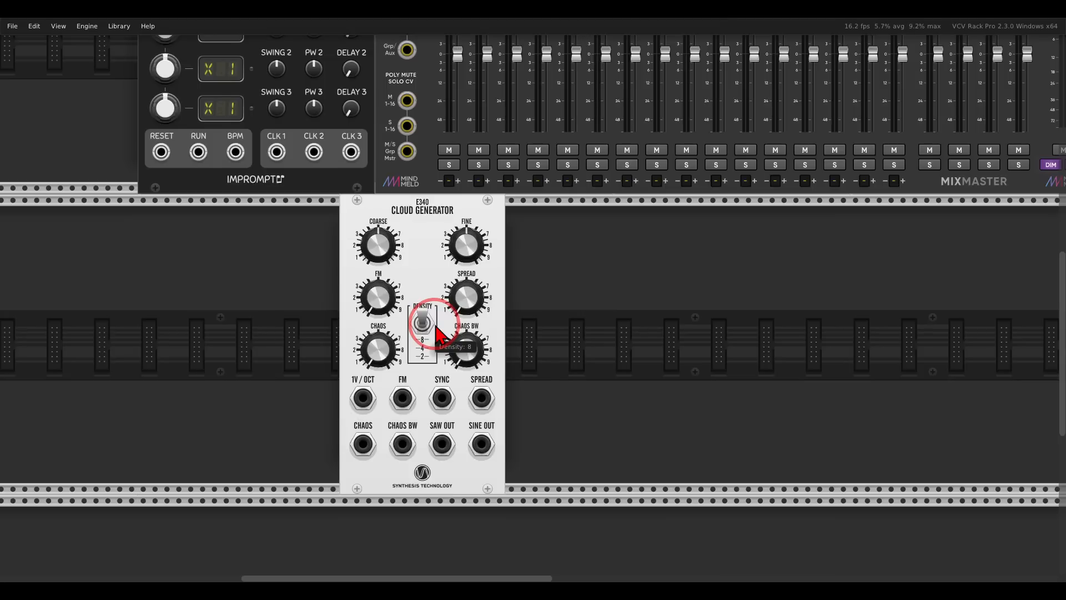
- Add a VCA and an ADSR EG module side by side to the right of the Cloud Generator
{"action": "right_click", "coordinate": [571, 309]}
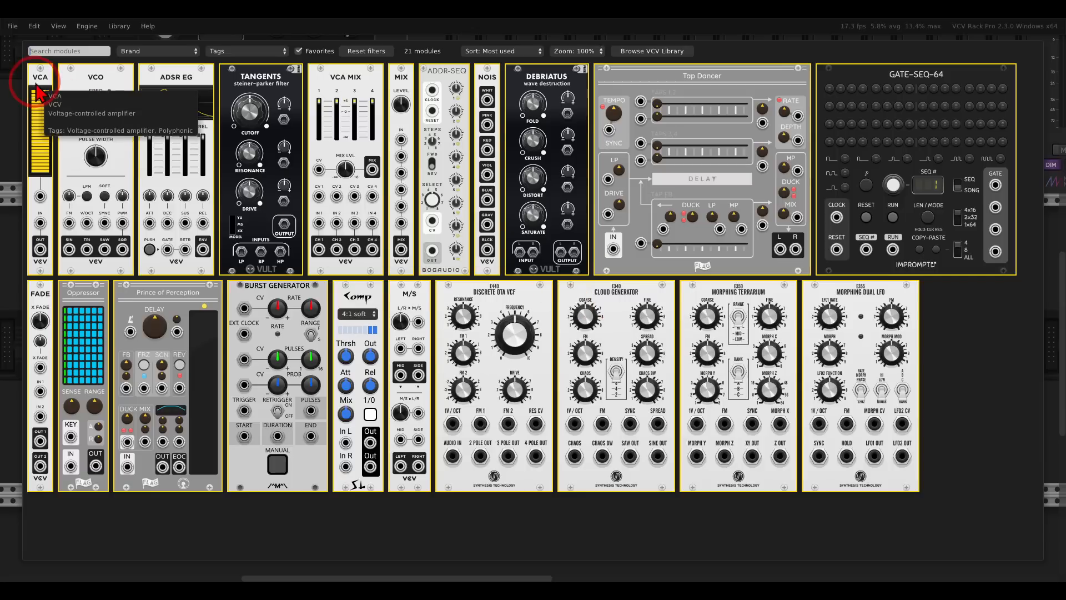
{"action": "left_click_drag", "start_coordinate": [40, 81], "coordinate": [480, 262]}
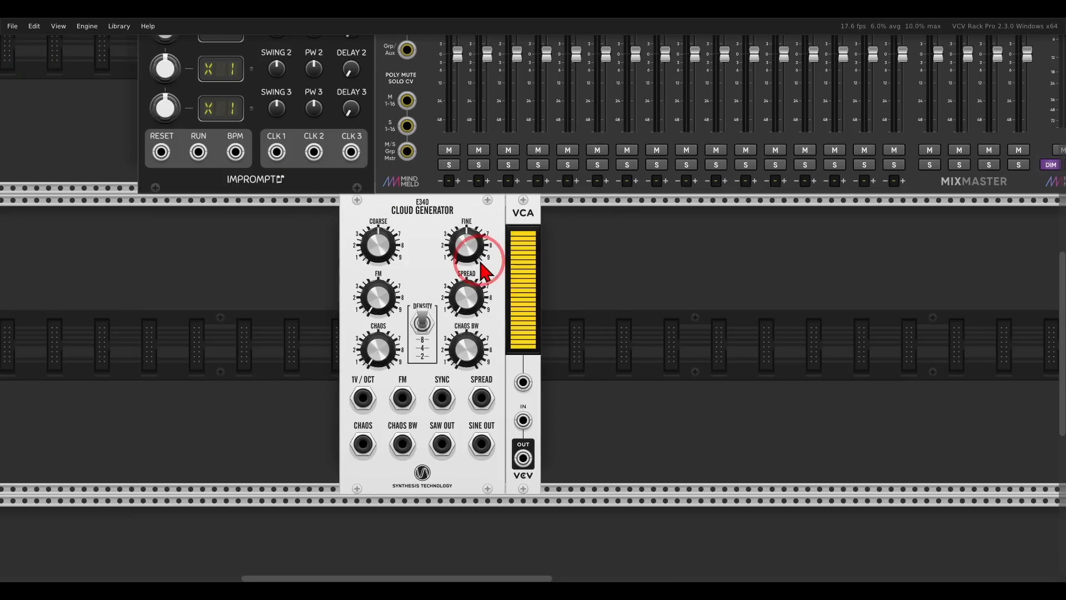
{"action": "right_click", "coordinate": [547, 289]}
{"action": "left_click_drag", "start_coordinate": [167, 149], "coordinate": [536, 314]}
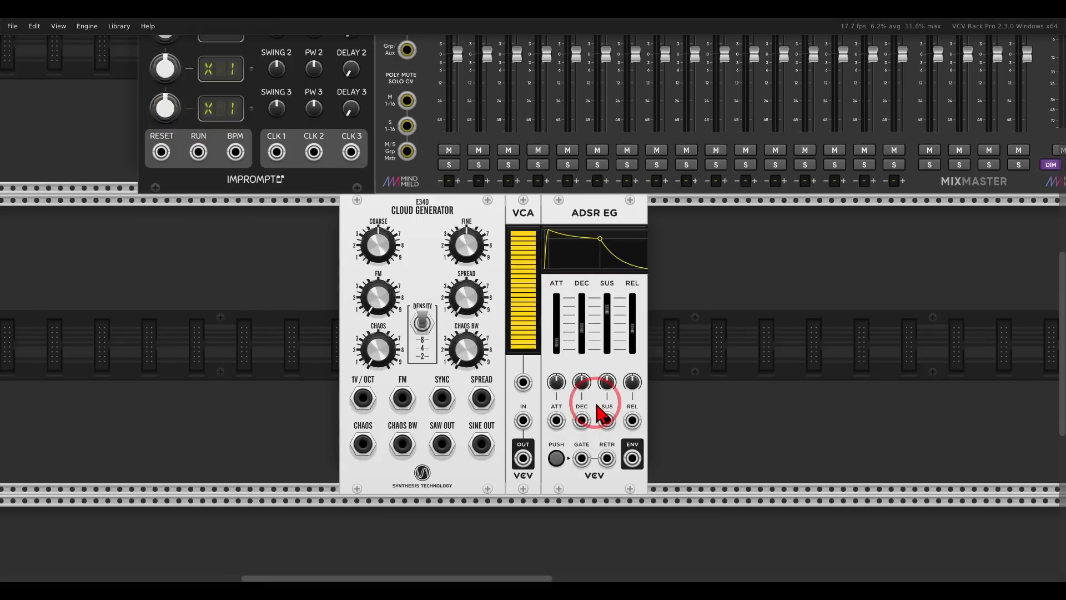
- Patch the envelope output to the VCA's CV input and the Cloud Generator's saw output through the VCA into mixer channel 1's left input
{"action": "left_click_drag", "start_coordinate": [633, 458], "coordinate": [524, 382]}
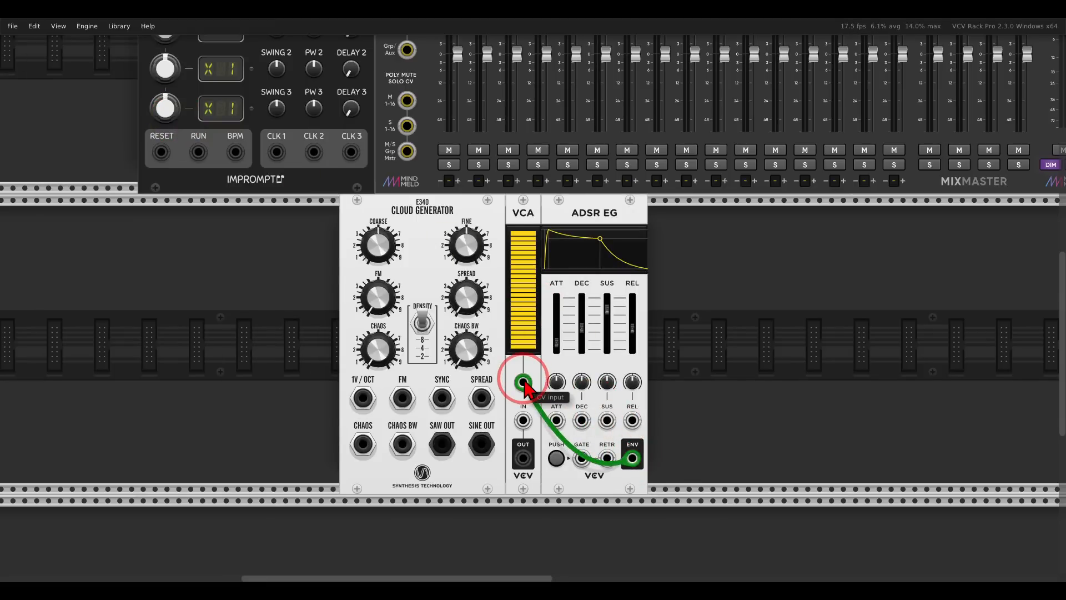
{"action": "left_click_drag", "start_coordinate": [442, 444], "coordinate": [450, 105]}
{"action": "scroll", "coordinate": [464, 250], "scroll_direction": "up", "scroll_amount": 1}
{"action": "scroll", "coordinate": [456, 189], "scroll_direction": "up", "scroll_amount": 4}
- Add a GATE-SEQ-64 left of the Cloud Generator and move the row of modules right to align under Clocked
{"action": "scroll", "coordinate": [453, 107], "scroll_direction": "down", "scroll_amount": 5}
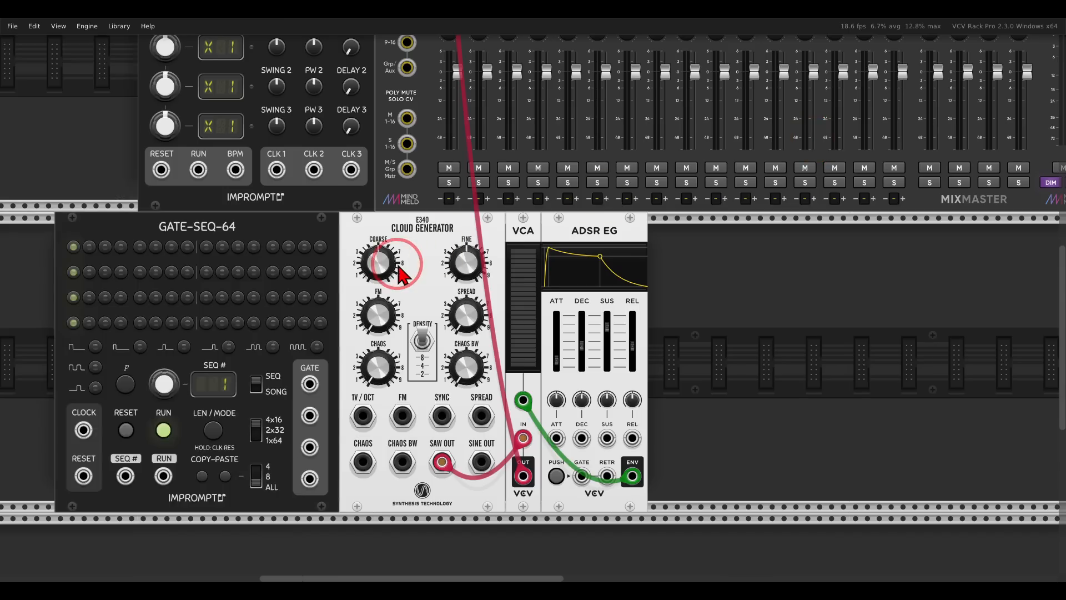
{"action": "left_click_drag", "start_coordinate": [651, 265], "coordinate": [204, 228]}
{"action": "left_click", "coordinate": [120, 243]}
- Set the Clocked module's master tempo to 127 BPM
{"action": "scroll", "coordinate": [153, 283], "scroll_direction": "up", "scroll_amount": 3}
{"action": "right_click", "coordinate": [276, 103]}
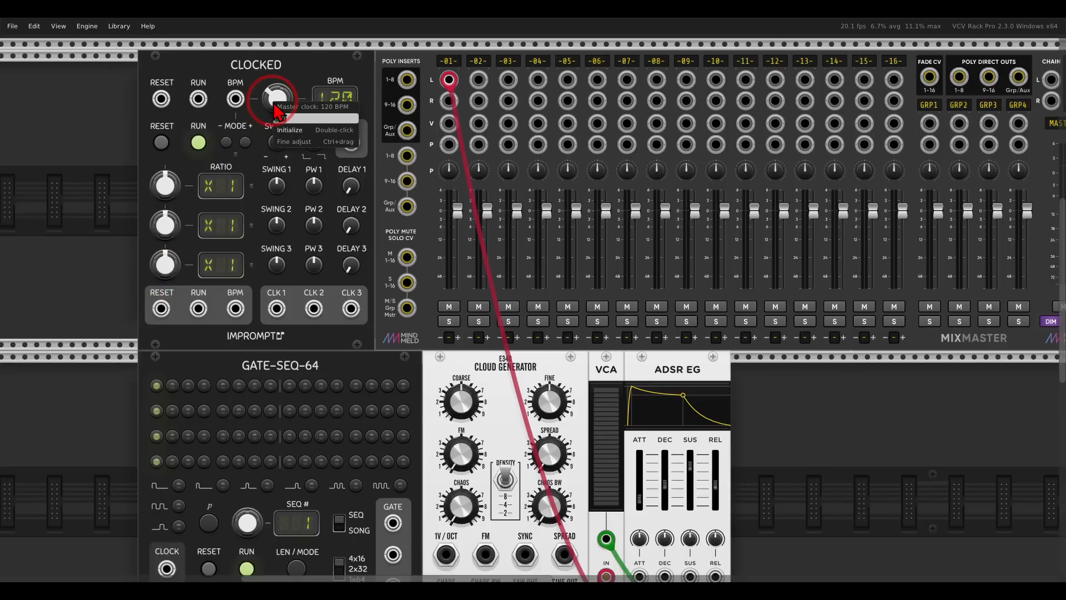
{"action": "left_click_drag", "start_coordinate": [276, 107], "coordinate": [275, 109]}
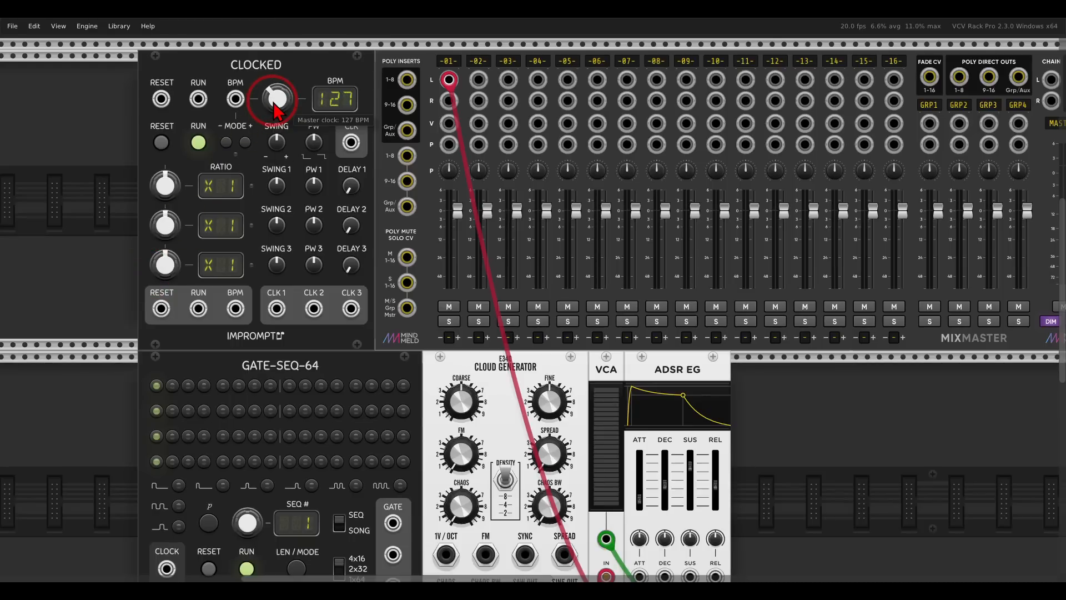
- Set clock 1's ratio to x4 and patch Clocked's CLK 1 and Reset outputs to the GATE-SEQ-64's Clock and Reset inputs
{"action": "scroll", "coordinate": [289, 183], "scroll_direction": "down", "scroll_amount": 3}
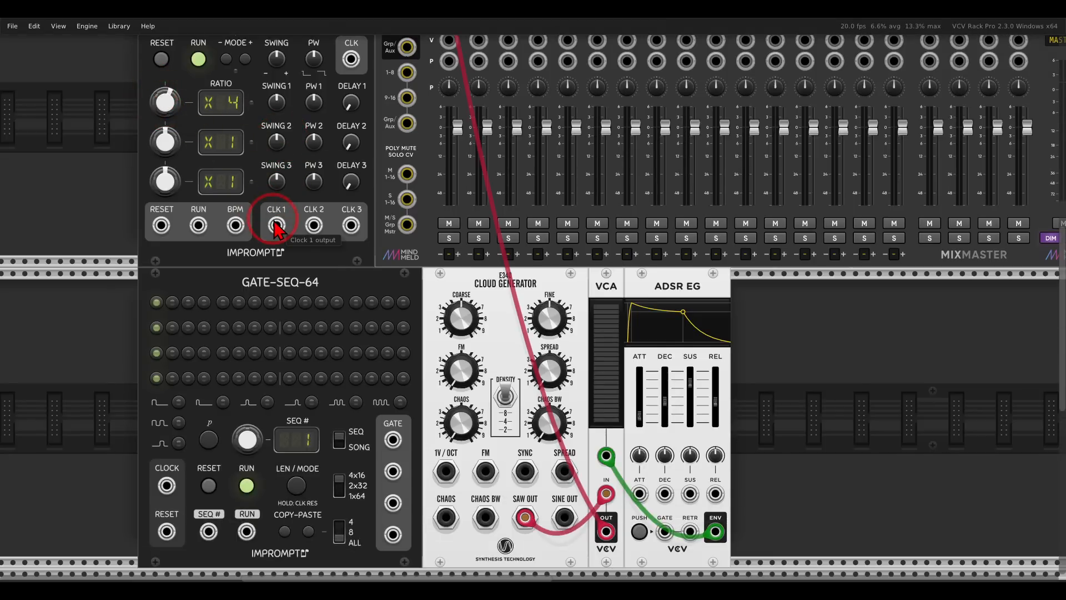
{"action": "left_click_drag", "start_coordinate": [276, 225], "coordinate": [166, 485]}
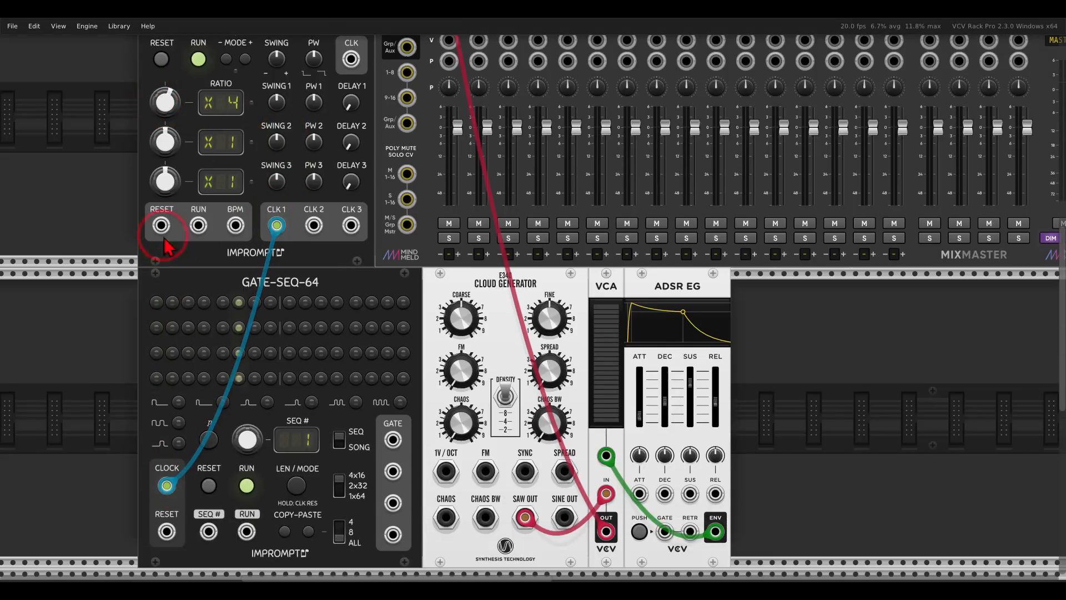
{"action": "left_click_drag", "start_coordinate": [164, 240], "coordinate": [161, 514]}
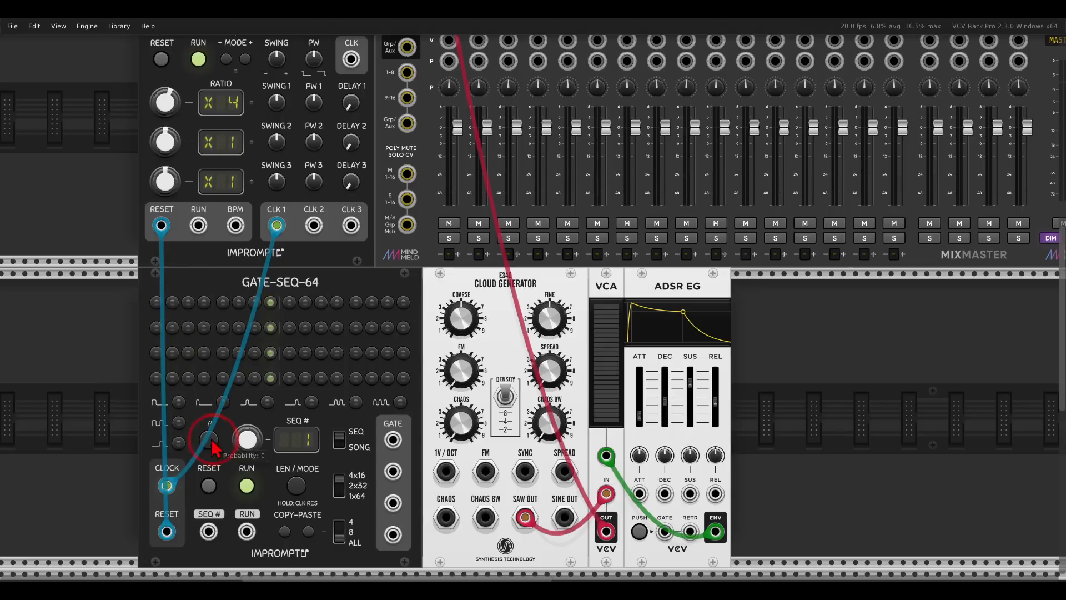
- Adjust the GATE-SEQ-64's sequence length and turn on step 1 in its first row
{"action": "left_click", "coordinate": [297, 486]}
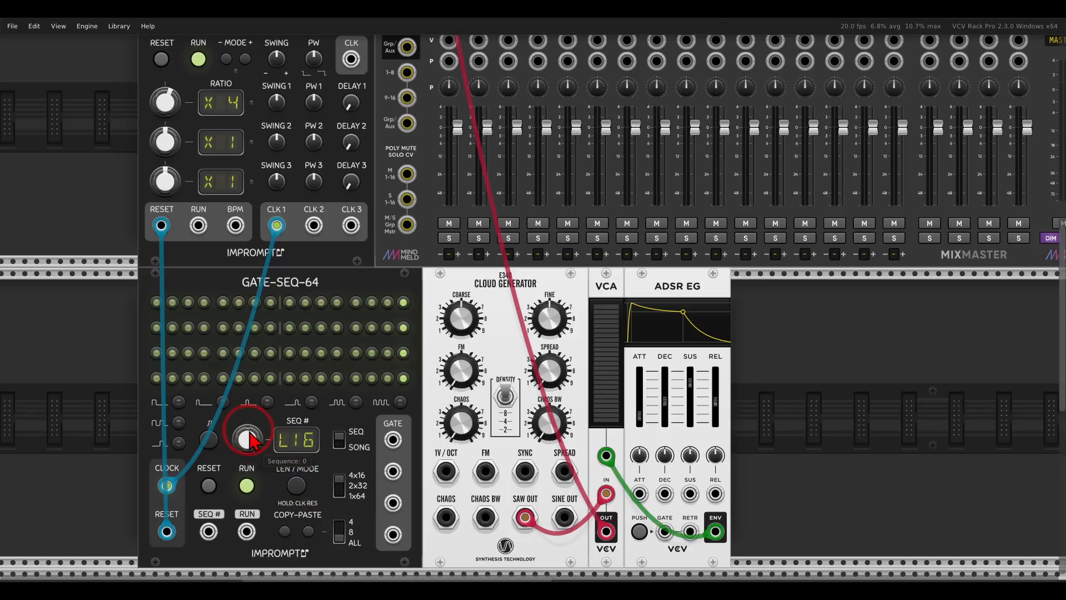
{"action": "left_click_drag", "start_coordinate": [249, 453], "coordinate": [248, 476]}
{"action": "left_click", "coordinate": [297, 488]}
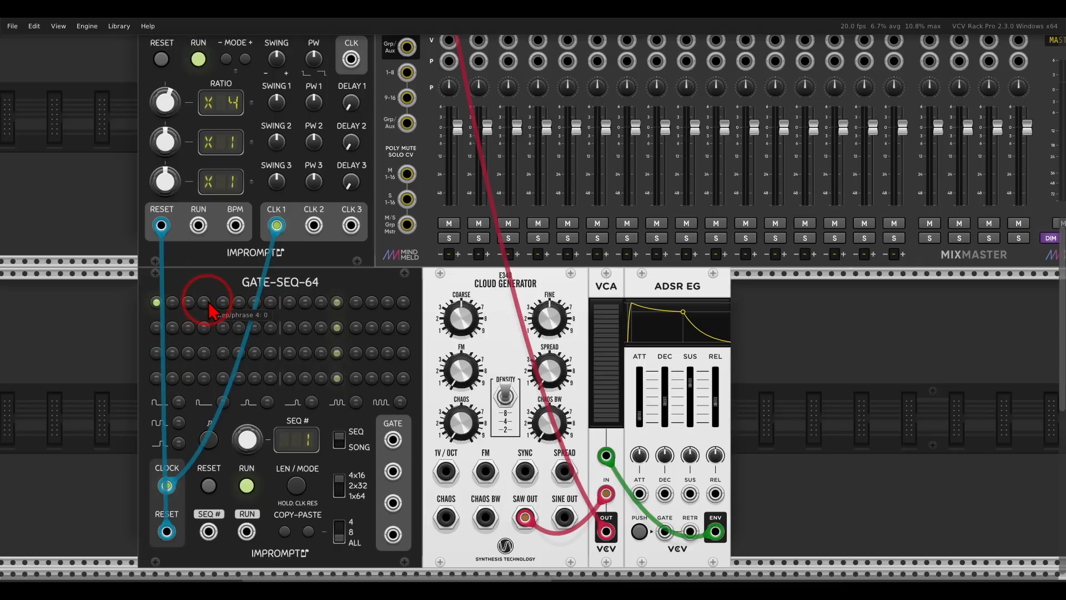
- Patch the sequencer's first gate output into the ADSR EG's gate input and lower the envelope's attack, sustain and release to minimum
{"action": "left_click_drag", "start_coordinate": [392, 440], "coordinate": [664, 531]}
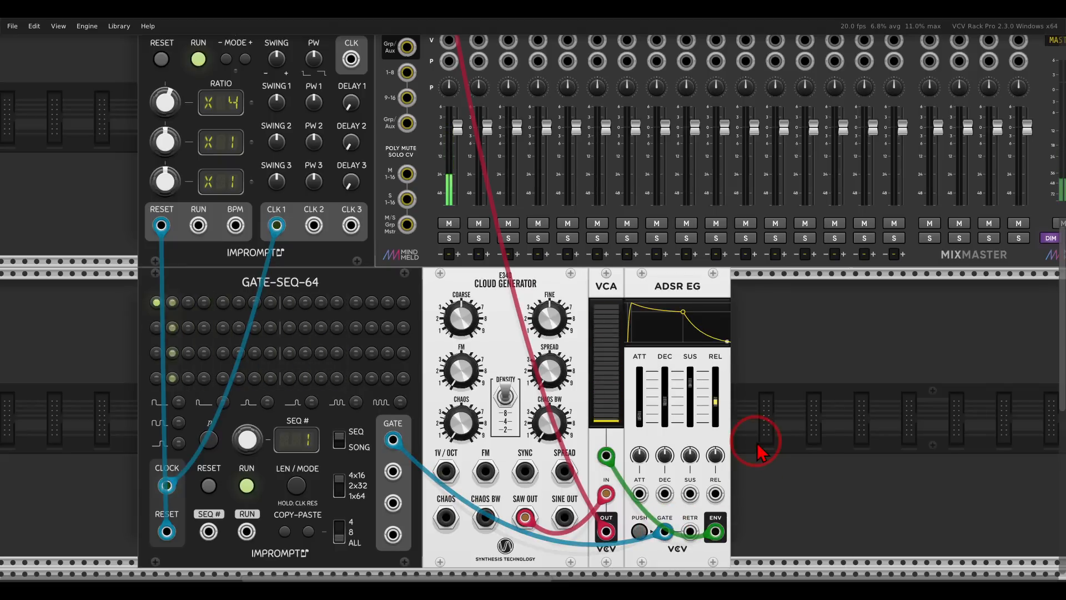
{"action": "scroll", "coordinate": [738, 321], "scroll_direction": "down", "scroll_amount": 2}
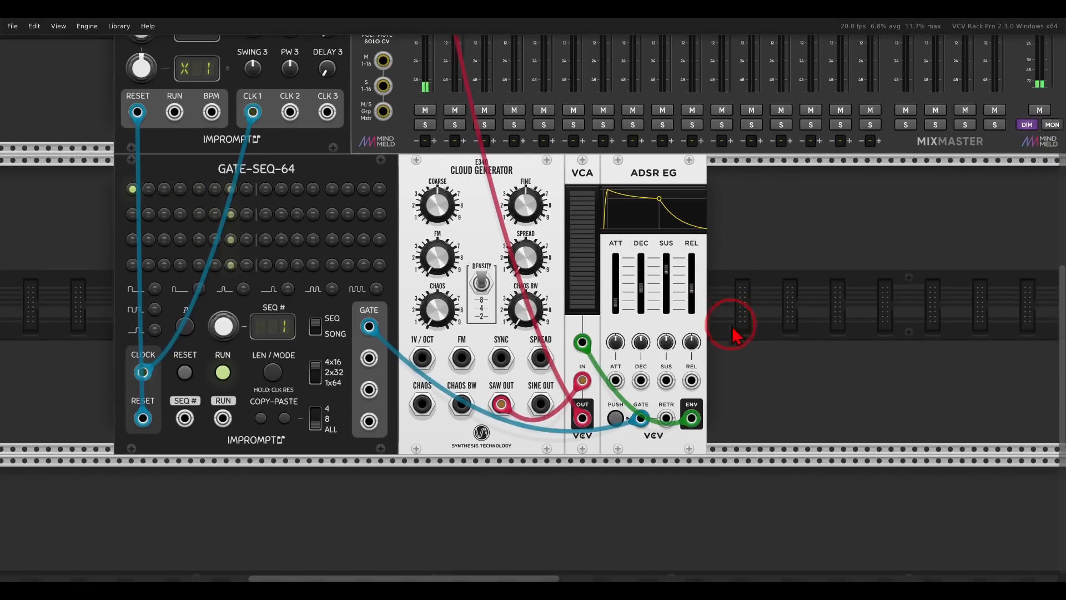
{"action": "scroll", "coordinate": [697, 294], "scroll_direction": "up", "scroll_amount": 2}
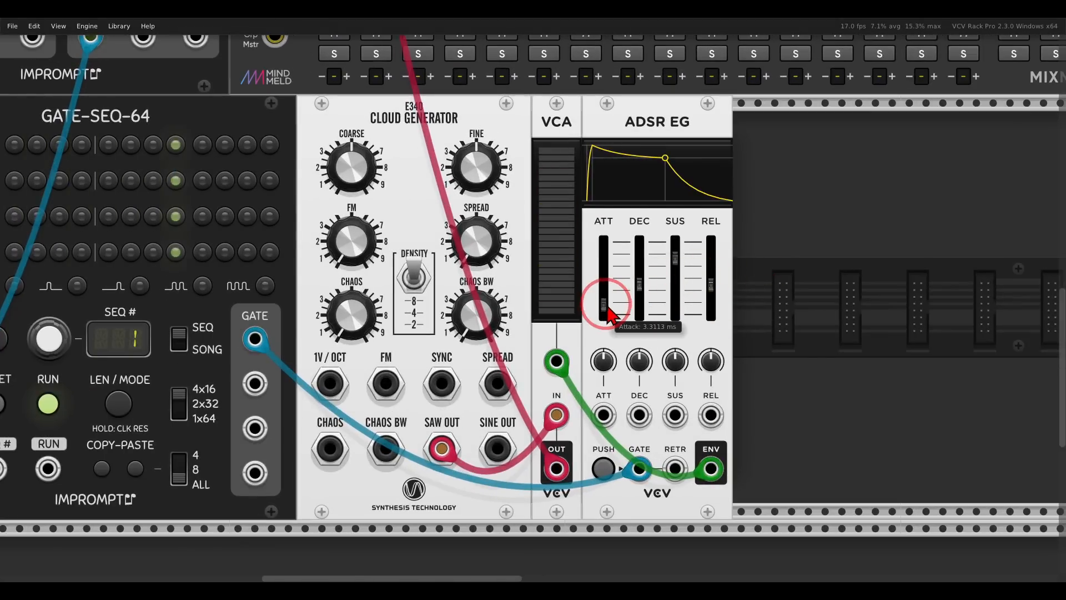
{"action": "left_click_drag", "start_coordinate": [603, 305], "coordinate": [604, 315]}
{"action": "left_click_drag", "start_coordinate": [681, 273], "coordinate": [669, 367]}
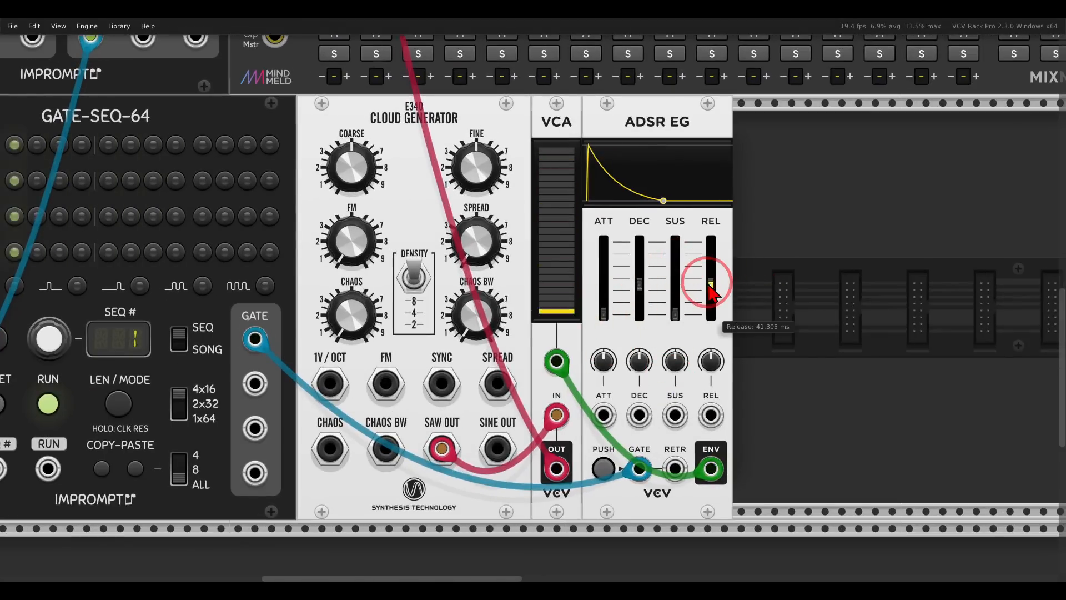
{"action": "left_click_drag", "start_coordinate": [703, 281], "coordinate": [707, 350]}
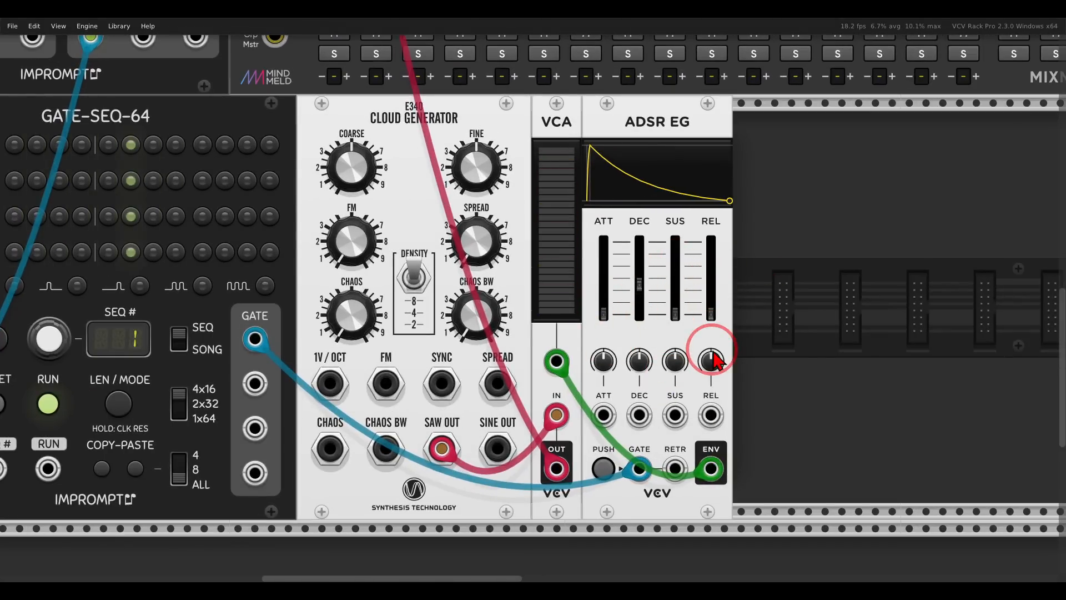
- Turn on step 4 in the sequencer's first row and set the Cloud Generator's coarse pitch to c1
{"action": "scroll", "coordinate": [617, 261], "scroll_direction": "left", "scroll_amount": 4}
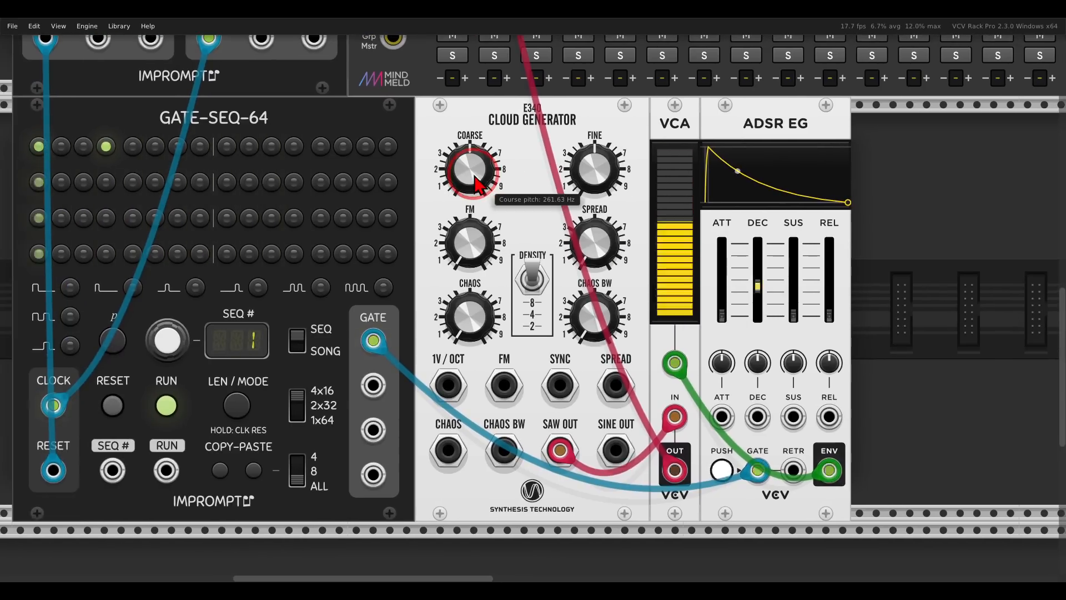
{"action": "right_click", "coordinate": [476, 183]}
{"action": "type", "text": "c1"}
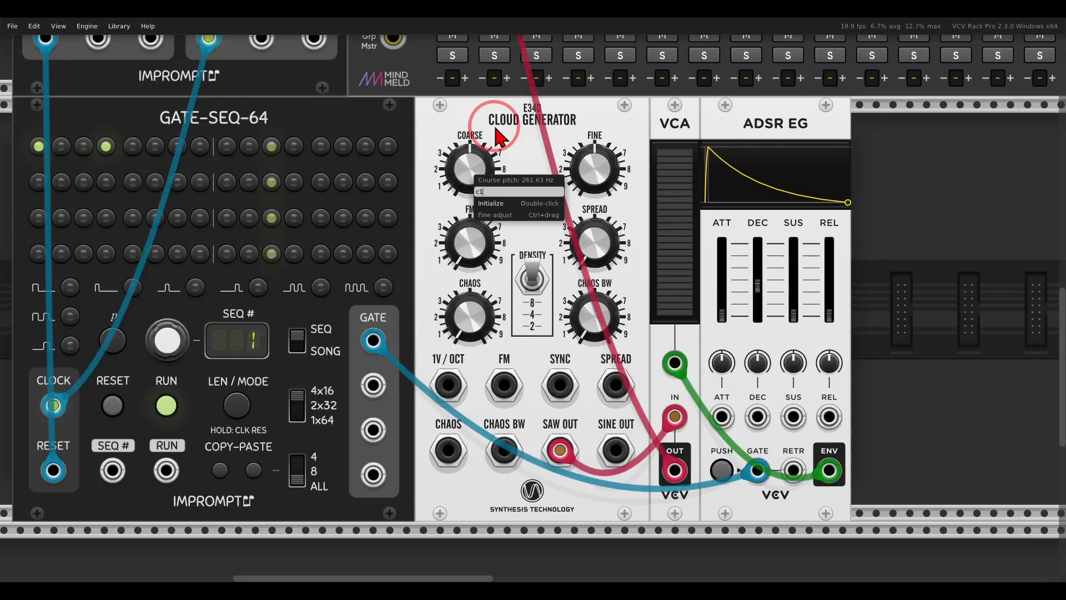
{"action": "key", "text": "Return"}
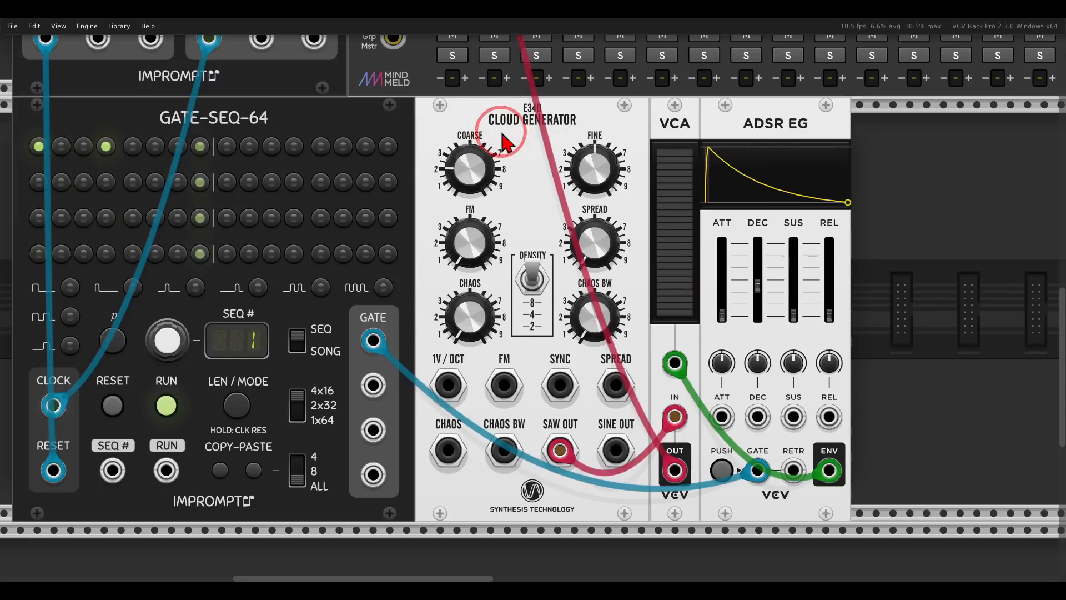
- Move the VCA and ADSR EG together to the right to open a gap beside the Cloud Generator
{"action": "left_click_drag", "start_coordinate": [912, 157], "coordinate": [691, 129]}
{"action": "left_click_drag", "start_coordinate": [683, 126], "coordinate": [900, 129]}
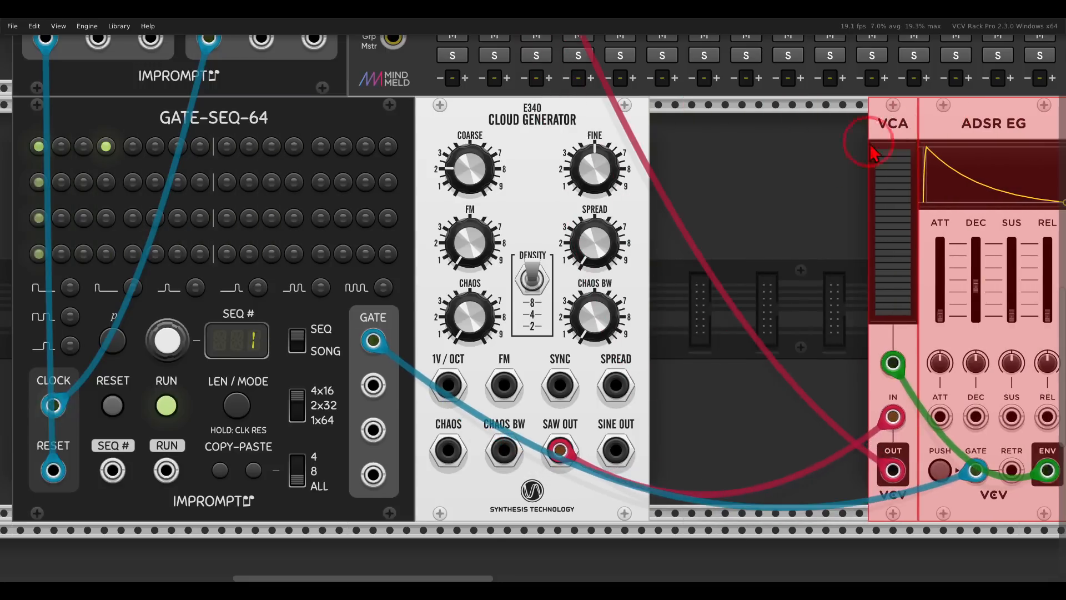
{"action": "left_click", "coordinate": [807, 166]}
- Duplicate the ADSR EG and place the copy directly to the right of the Cloud Generator
{"action": "left_click", "coordinate": [960, 133]}
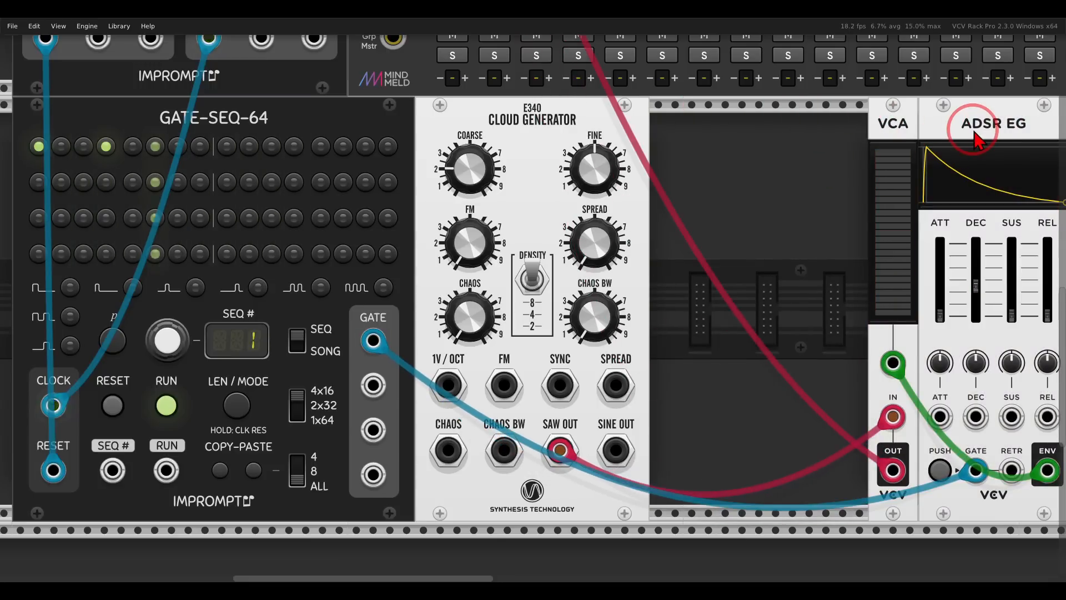
{"action": "key", "text": "ctrl+d"}
{"action": "scroll", "coordinate": [964, 129], "scroll_direction": "right", "scroll_amount": 5}
{"action": "left_click_drag", "start_coordinate": [967, 129], "coordinate": [549, 128]}
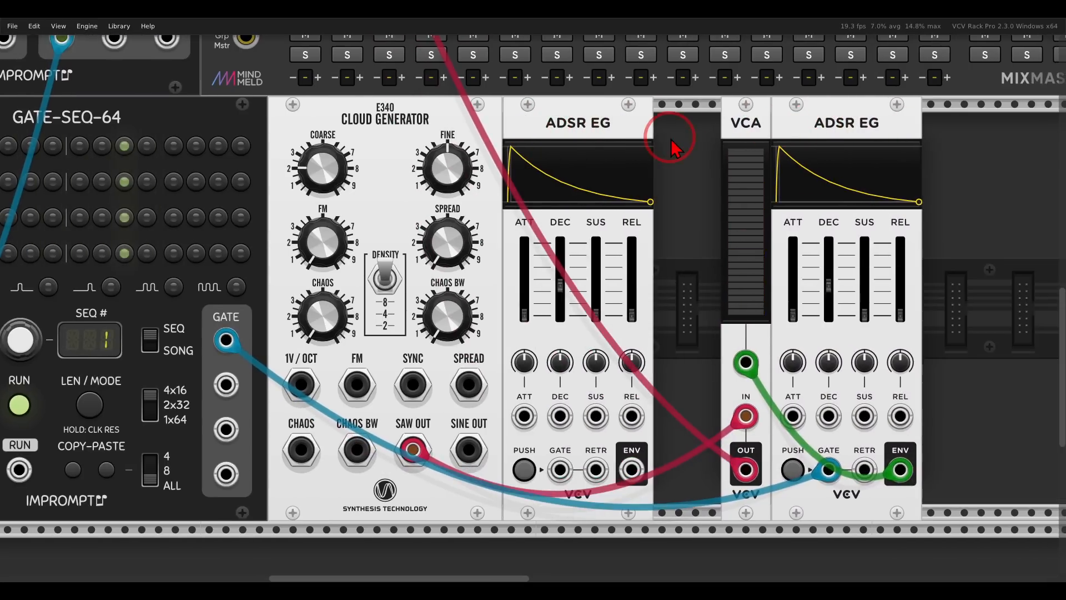
- Move the VCA and original ADSR EG left together to sit against the duplicated envelope
{"action": "left_click_drag", "start_coordinate": [670, 138], "coordinate": [802, 129]}
{"action": "left_click_drag", "start_coordinate": [801, 127], "coordinate": [733, 121]}
{"action": "left_click", "coordinate": [919, 165]}
{"action": "left_click_drag", "start_coordinate": [688, 171], "coordinate": [752, 175]}
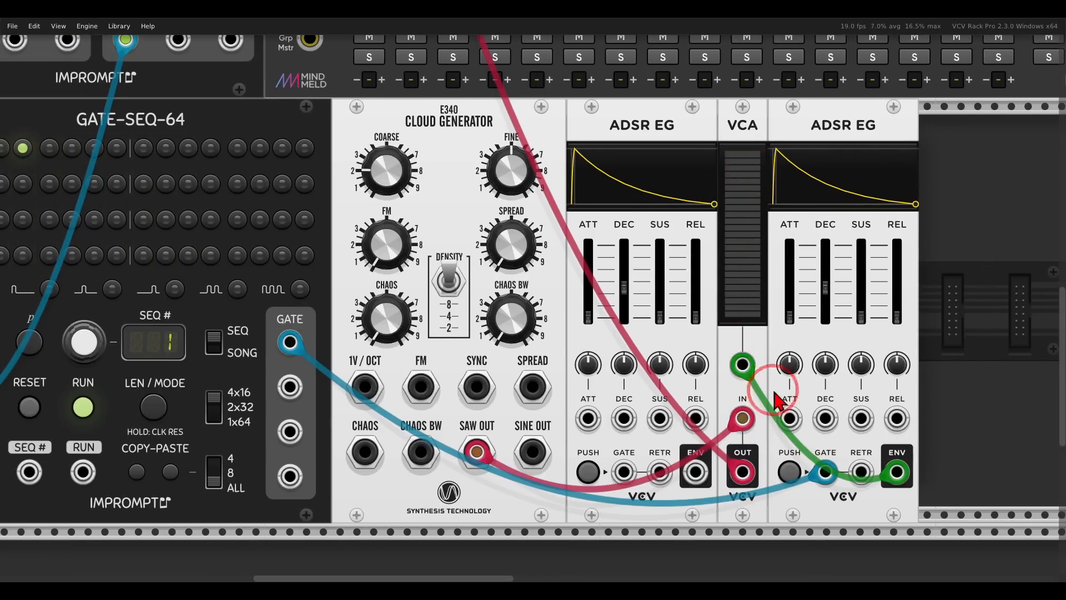
- Patch the sequencer's first gate output into the duplicated ADSR EG's gate and its envelope output into the Cloud Generator's FM input
{"action": "left_click_drag", "start_coordinate": [826, 472], "coordinate": [623, 472]}
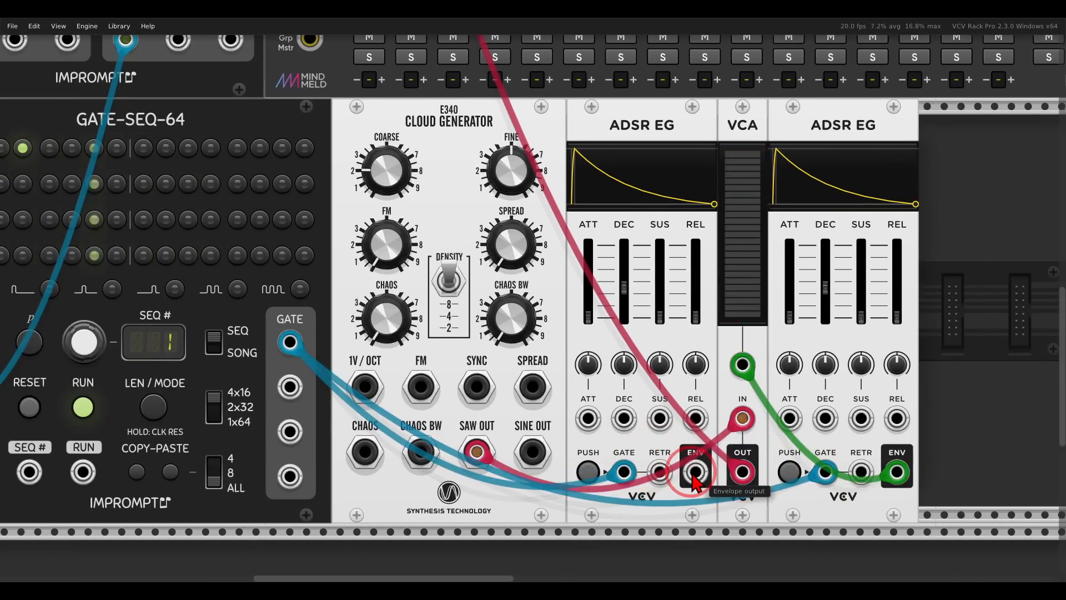
{"action": "left_click_drag", "start_coordinate": [695, 472], "coordinate": [430, 381]}
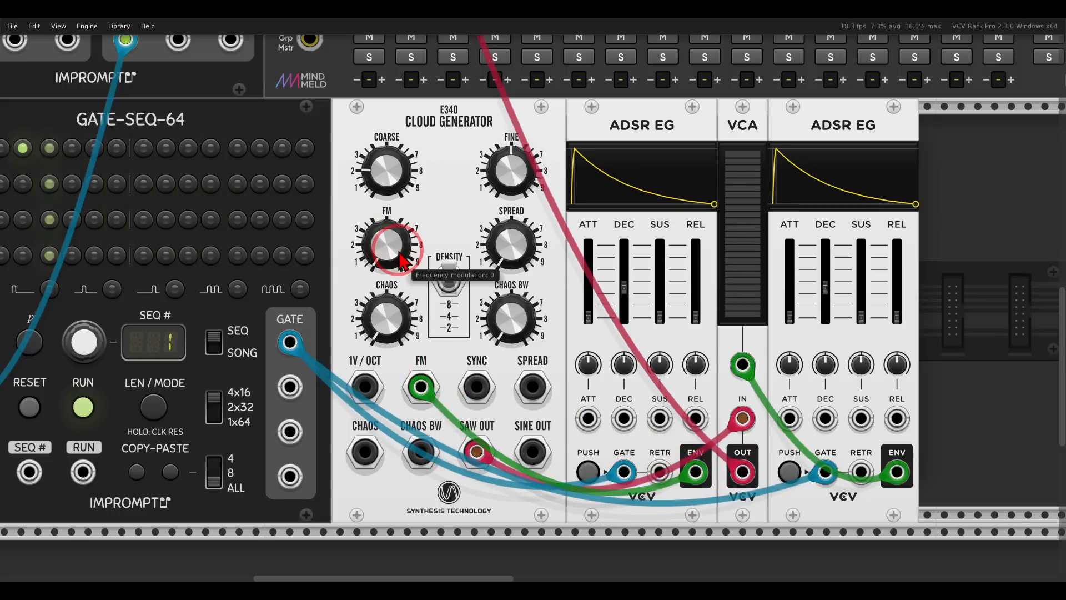
- Raise the Cloud Generator's FM amount to about 6.4 and slightly shorten the decay of the duplicated ADSR EG
{"action": "left_click_drag", "start_coordinate": [401, 260], "coordinate": [386, 150]}
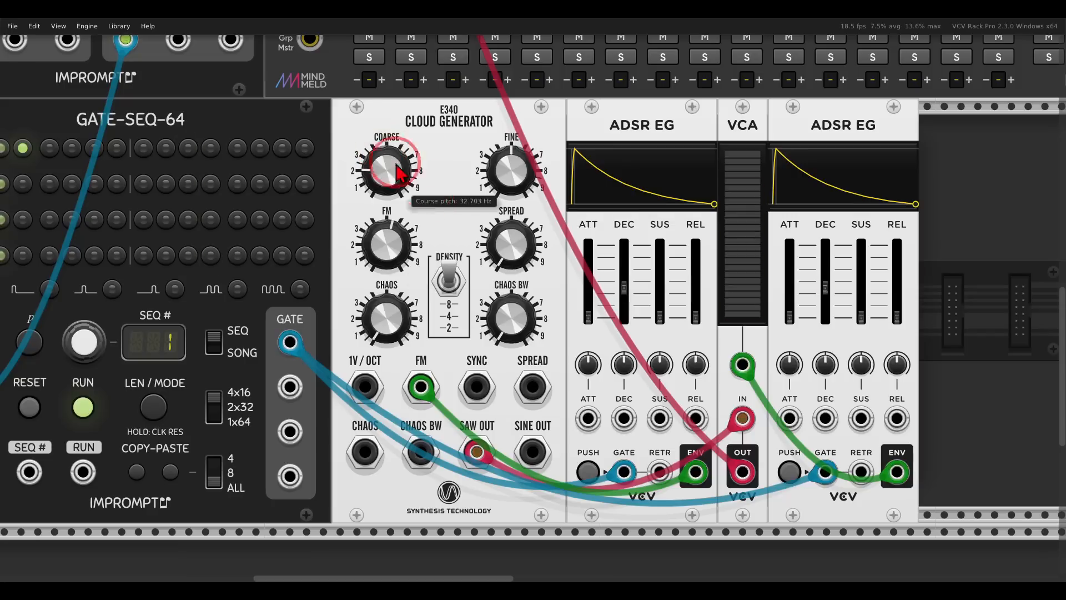
{"action": "left_click_drag", "start_coordinate": [618, 284], "coordinate": [620, 298]}
{"action": "left_click_drag", "start_coordinate": [376, 245], "coordinate": [380, 222]}
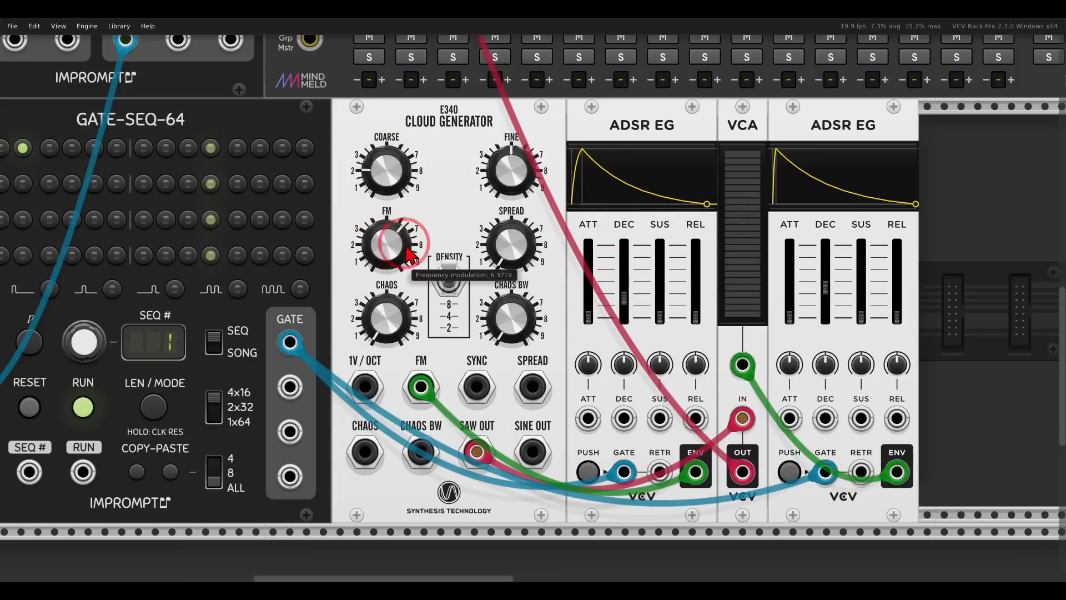
{"action": "left_click_drag", "start_coordinate": [623, 311], "coordinate": [618, 300]}
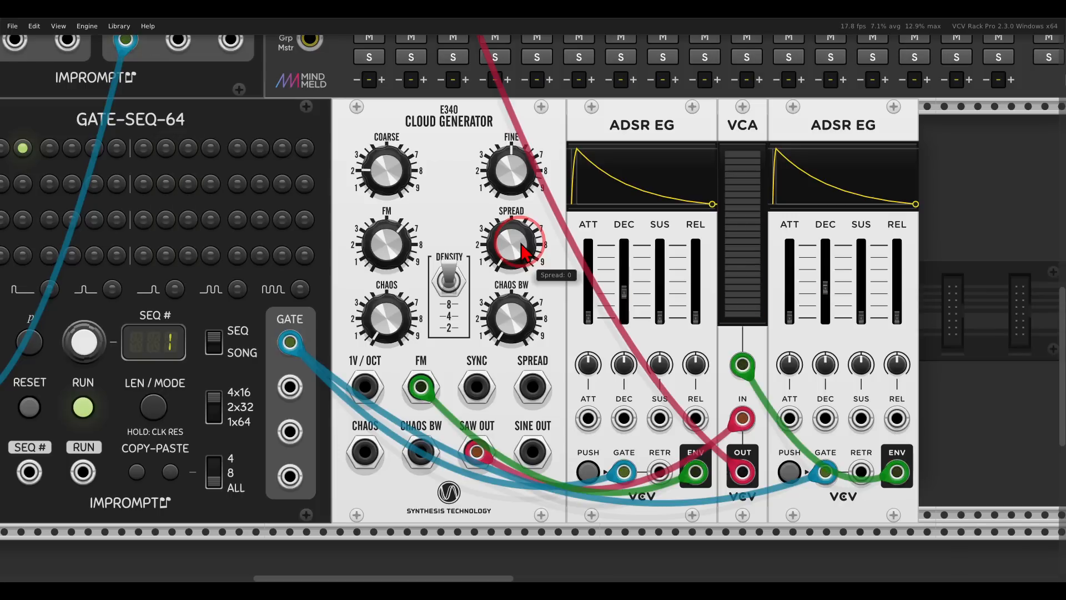
- Set the Cloud Generator's spread to about 2.9 and density to its middle position, and patch the sequencer's first gate output into its sync input
{"action": "left_click_drag", "start_coordinate": [525, 252], "coordinate": [468, 211]}
{"action": "left_click", "coordinate": [450, 286]}
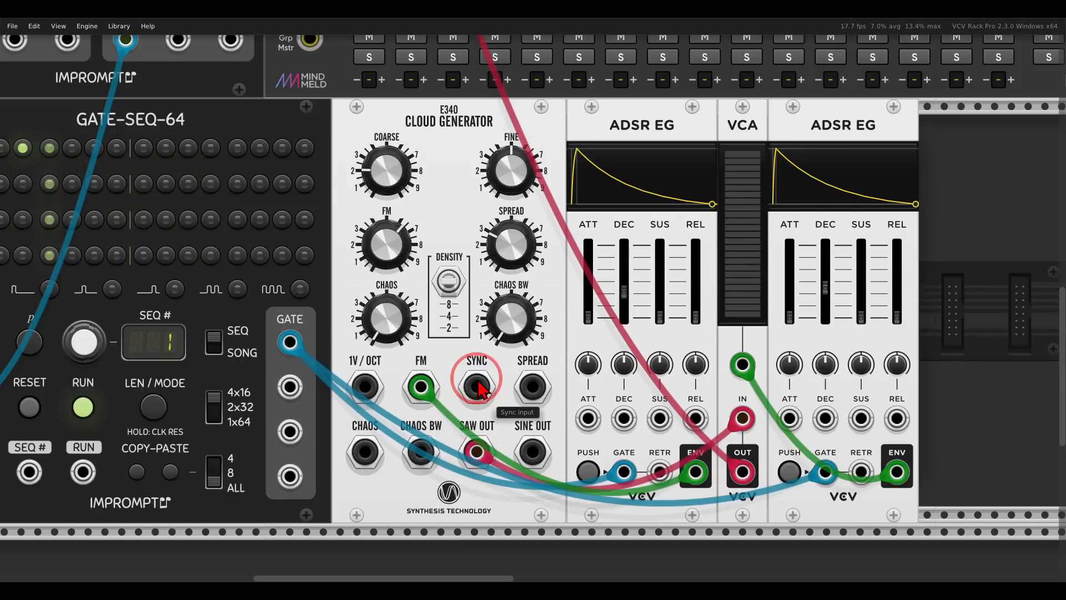
{"action": "left_click_drag", "start_coordinate": [624, 470], "coordinate": [486, 388]}
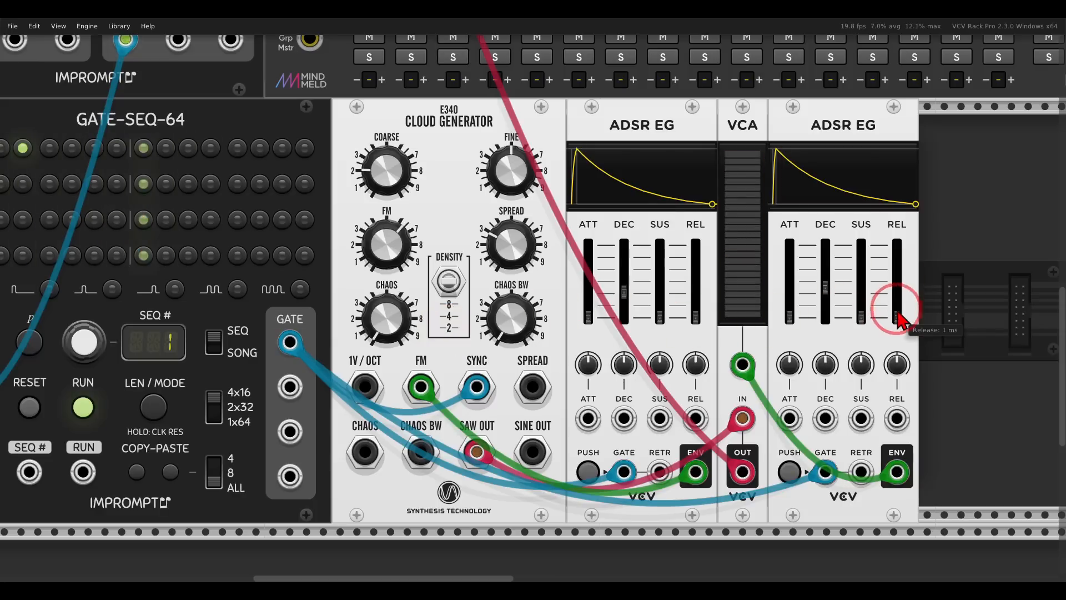
- Try a longer release on the VCA's ADSR EG and add a Bogaudio ADDR-SEQ directly to the right of that envelope
{"action": "left_click_drag", "start_coordinate": [896, 335], "coordinate": [884, 278]}
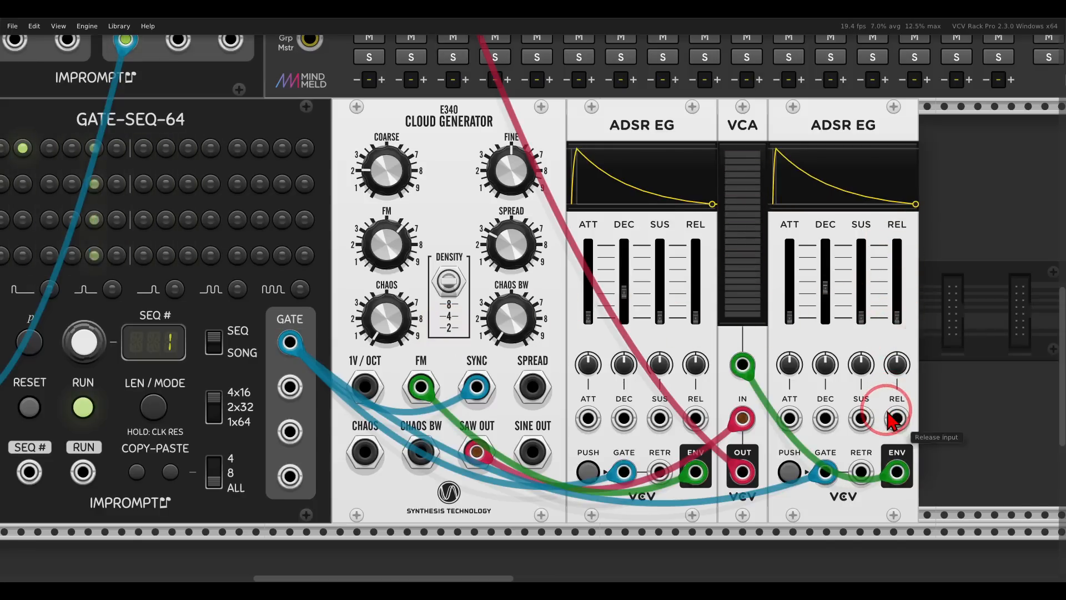
{"action": "left_click_drag", "start_coordinate": [920, 367], "coordinate": [796, 356]}
{"action": "right_click", "coordinate": [861, 317]}
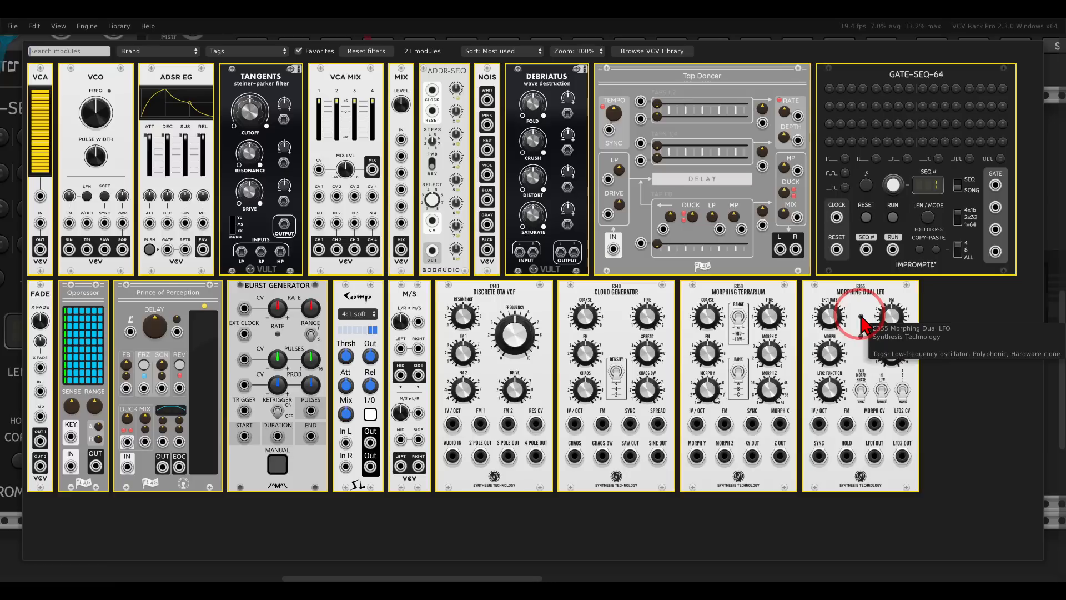
{"action": "left_click", "coordinate": [445, 94]}
{"action": "scroll", "coordinate": [745, 239], "scroll_direction": "down", "scroll_amount": 1}
{"action": "left_click_drag", "start_coordinate": [744, 239], "coordinate": [783, 231]}
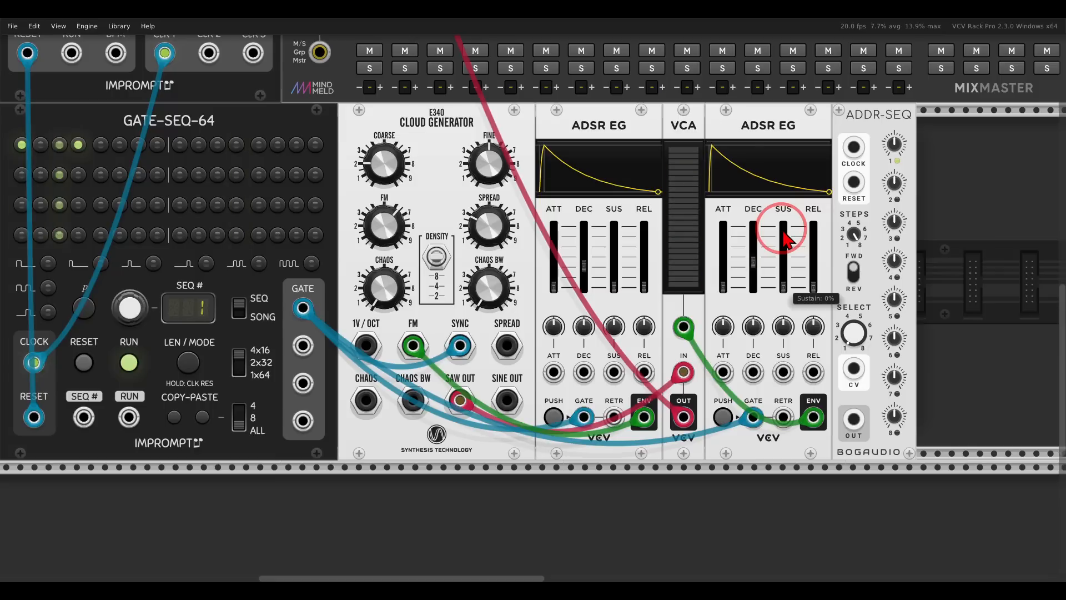
- Patch the ADDR-SEQ output into the release CV input of the VCA's ADSR EG and turn up its release CV amount
{"action": "left_click_drag", "start_coordinate": [855, 425], "coordinate": [814, 372]}
{"action": "left_click_drag", "start_coordinate": [818, 336], "coordinate": [791, 253]}
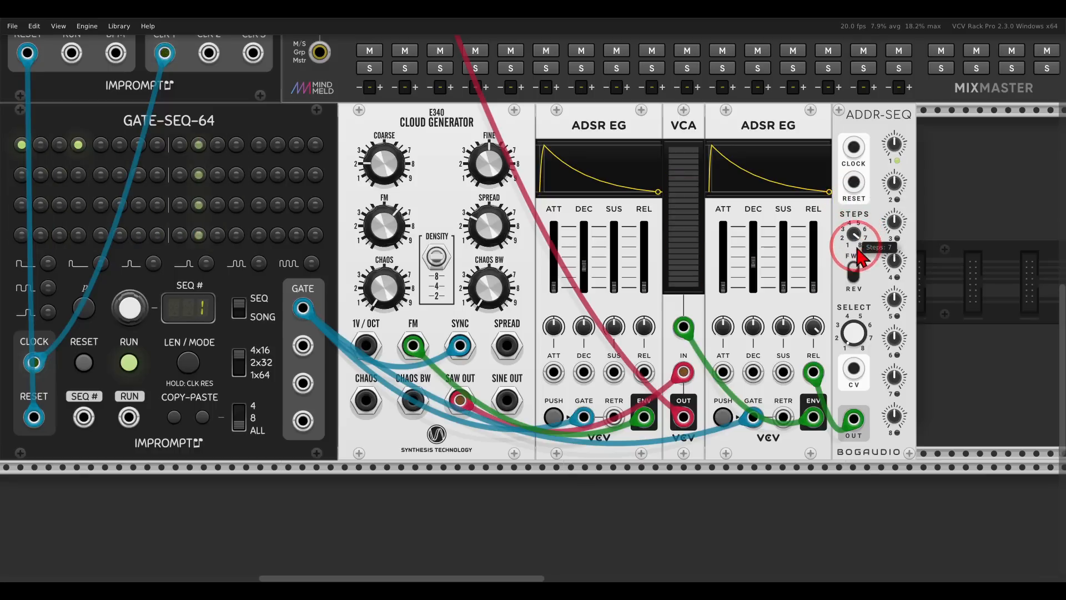
- Reduce the ADDR-SEQ's step count and patch the sequencer's first gate into its clock and Clocked's reset output into its reset
{"action": "left_click_drag", "start_coordinate": [860, 257], "coordinate": [866, 364]}
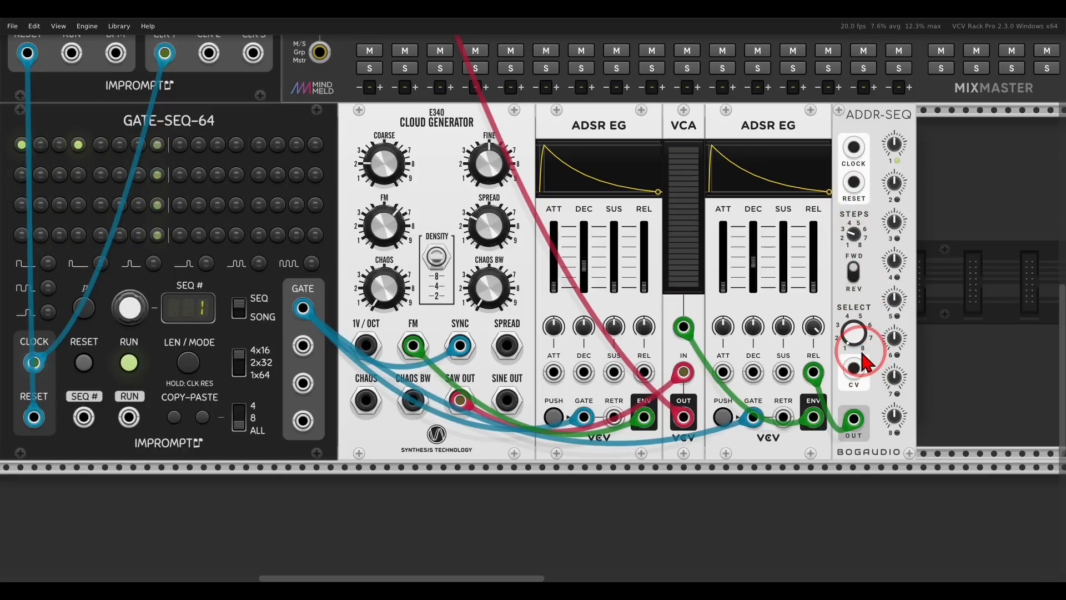
{"action": "left_click_drag", "start_coordinate": [303, 307], "coordinate": [854, 148]}
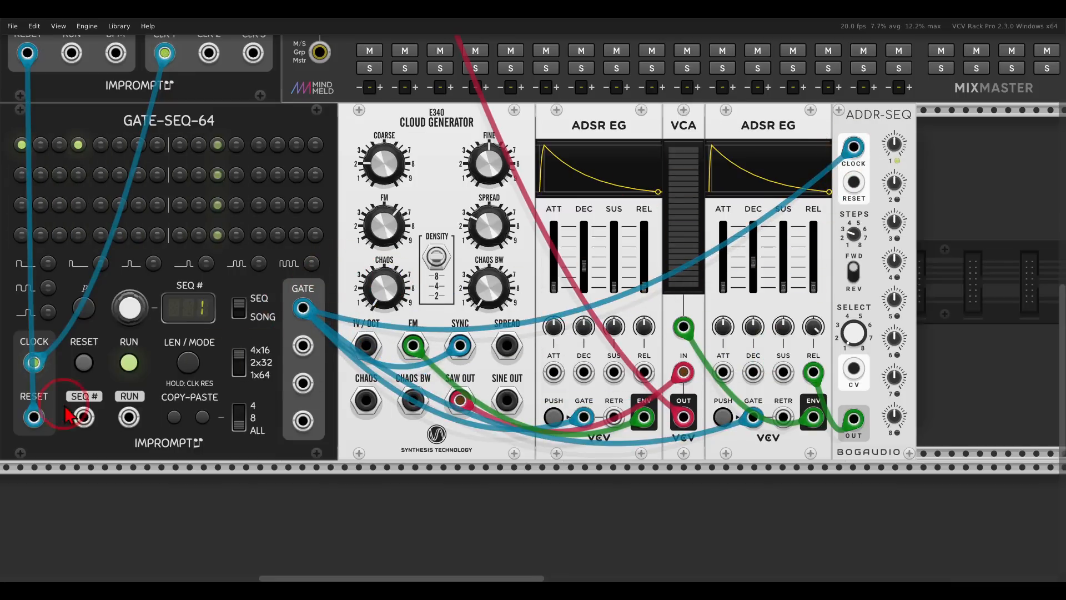
{"action": "left_click_drag", "start_coordinate": [33, 417], "coordinate": [854, 182]}
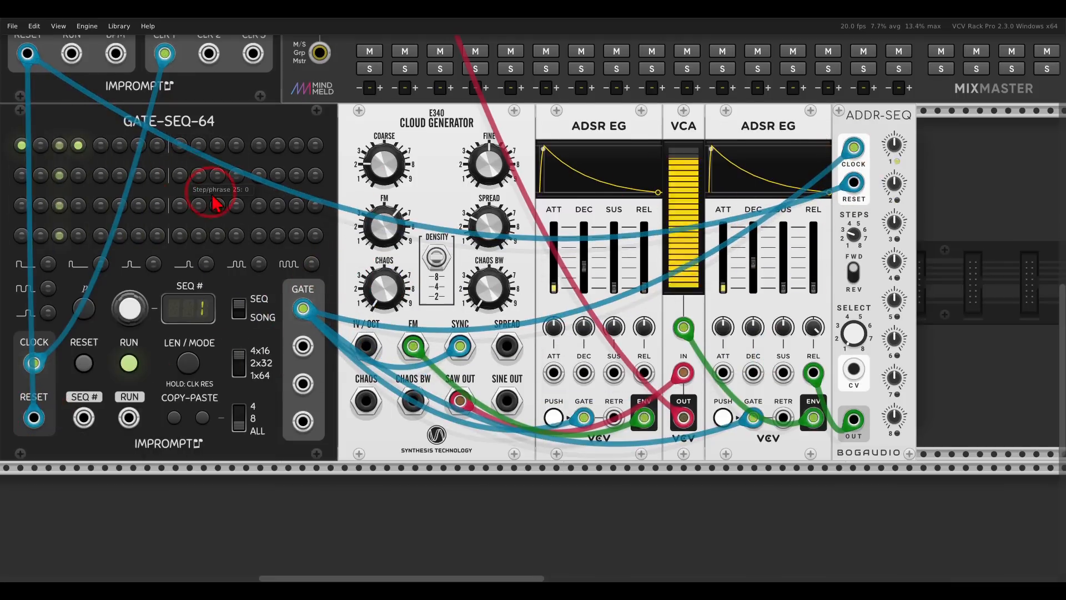
- Turn up the ADDR-SEQ's step 2 voltage and slightly lengthen the release of the VCA's ADSR EG
{"action": "left_click_drag", "start_coordinate": [158, 147], "coordinate": [411, 353]}
{"action": "left_click_drag", "start_coordinate": [707, 409], "coordinate": [445, 195]}
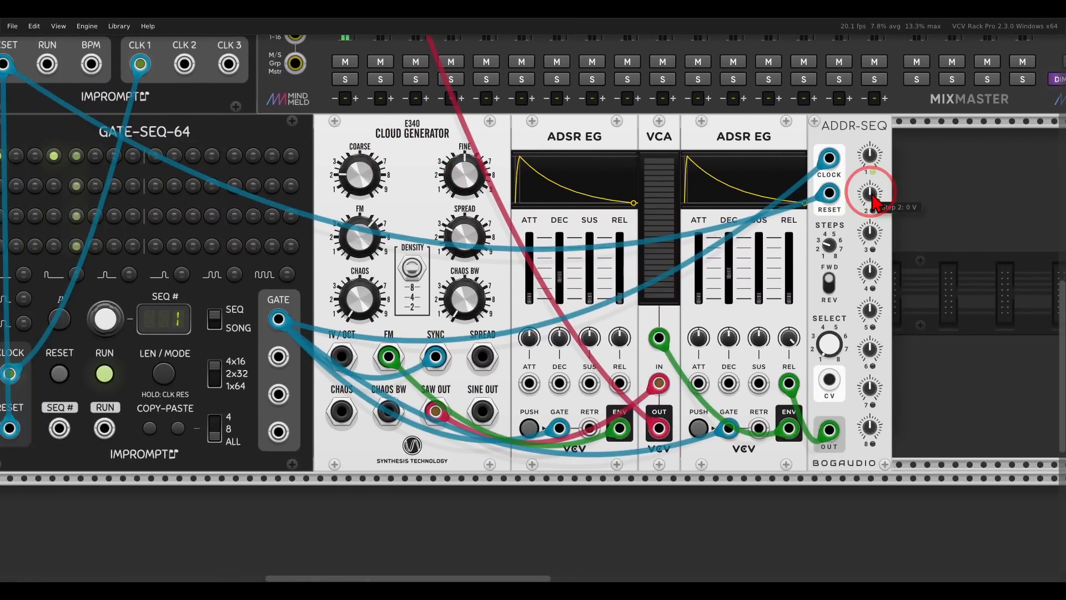
{"action": "left_click_drag", "start_coordinate": [870, 195], "coordinate": [850, 156]}
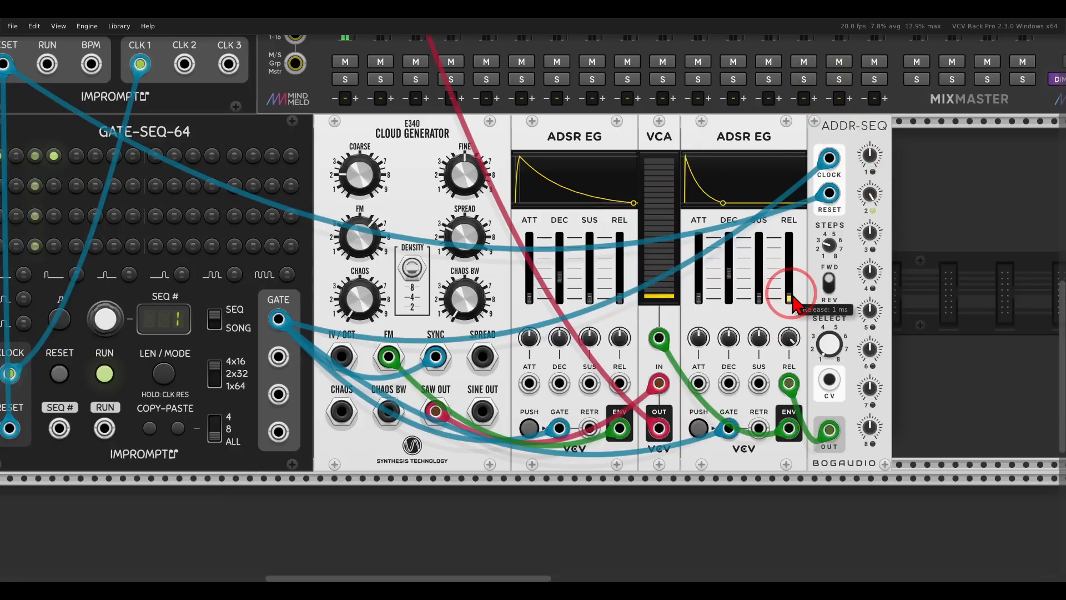
{"action": "left_click_drag", "start_coordinate": [796, 303], "coordinate": [801, 280]}
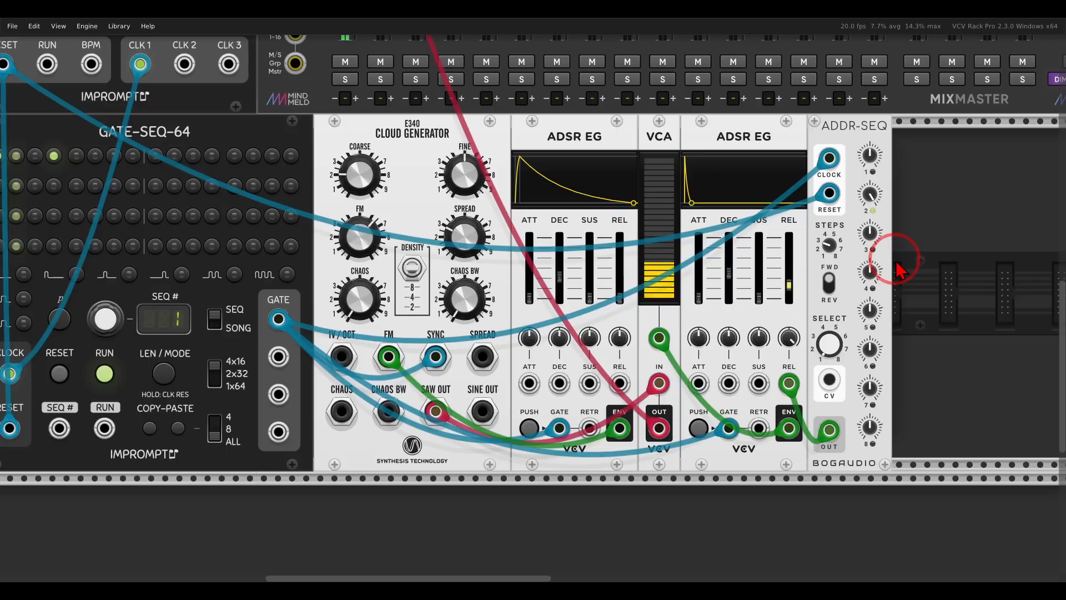
- Shift the VCA, its ADSR EG and the ADDR-SEQ right and insert an E440 Discrete OTA VCF after the first ADSR EG
{"action": "left_click_drag", "start_coordinate": [917, 228], "coordinate": [882, 145]}
{"action": "left_click", "coordinate": [794, 192]}
{"action": "right_click", "coordinate": [793, 192]}
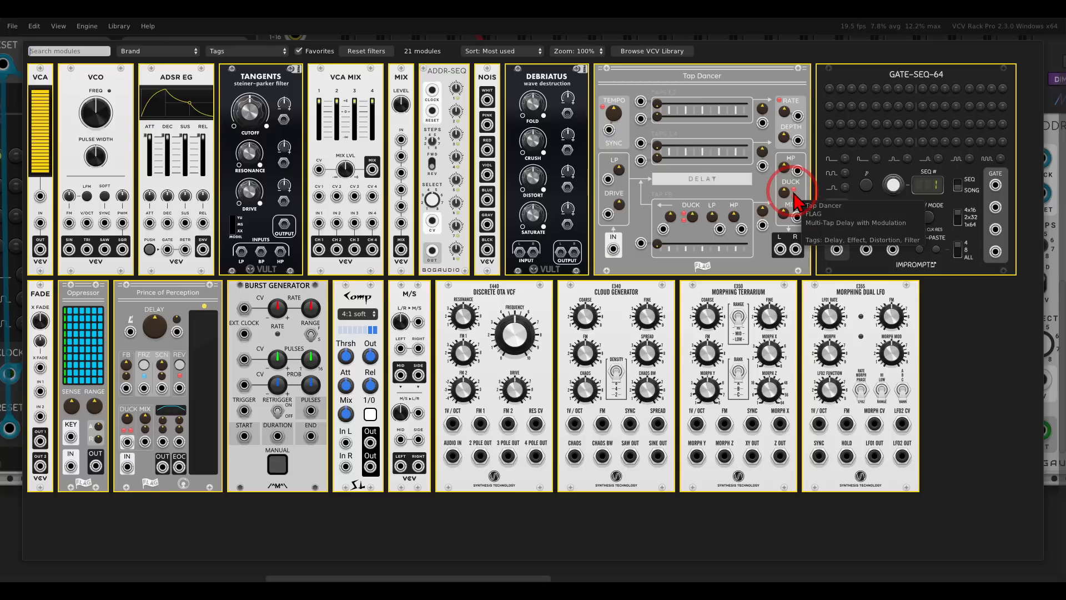
{"action": "left_click", "coordinate": [507, 328]}
{"action": "scroll", "coordinate": [741, 239], "scroll_direction": "right", "scroll_amount": 3}
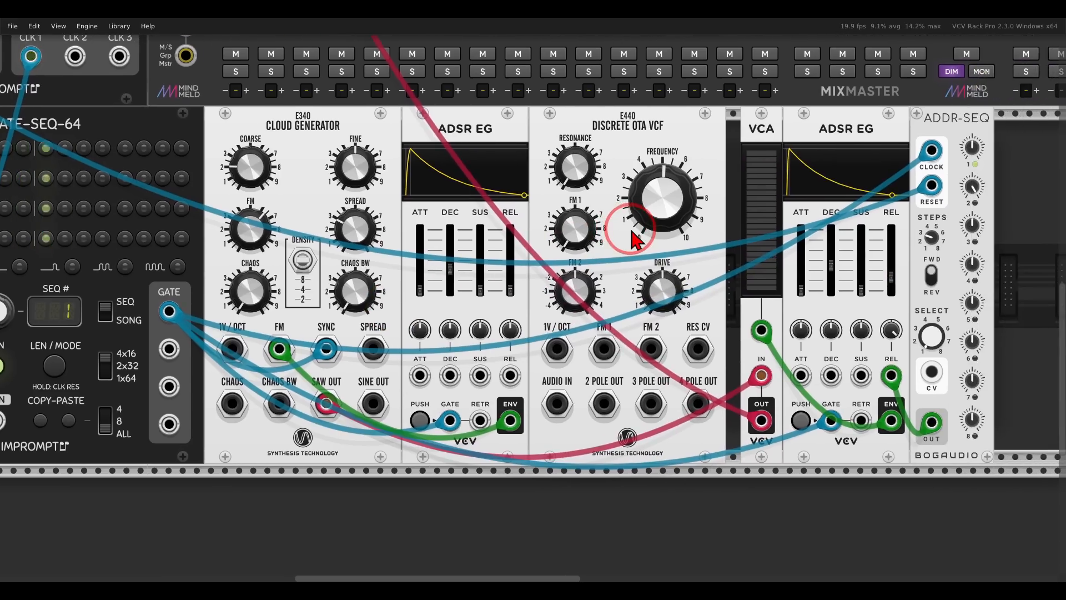
- Move the VCA, its ADSR EG and the ADDR-SEQ left together to sit against the filter
{"action": "left_click_drag", "start_coordinate": [983, 158], "coordinate": [750, 190]}
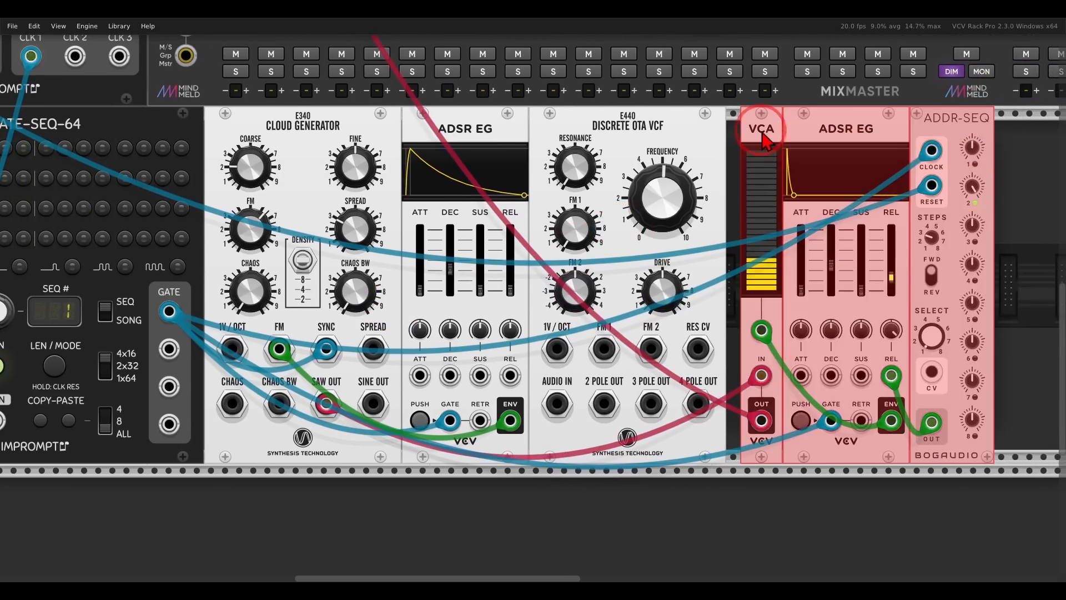
{"action": "left_click_drag", "start_coordinate": [762, 131], "coordinate": [751, 127]}
{"action": "left_click", "coordinate": [1013, 147]}
- Route the Cloud Generator's saw output through the filter's audio input and 2-pole output into the VCA, and adjust its frequency, drive and resonance
{"action": "mouse_move", "coordinate": [747, 376]}
{"action": "left_mouse_down"}
{"action": "mouse_move", "coordinate": [557, 404]}
{"action": "mouse_move", "coordinate": [647, 410]}
{"action": "mouse_move", "coordinate": [728, 397]}
{"action": "mouse_move", "coordinate": [746, 380]}
{"action": "left_mouse_up"}
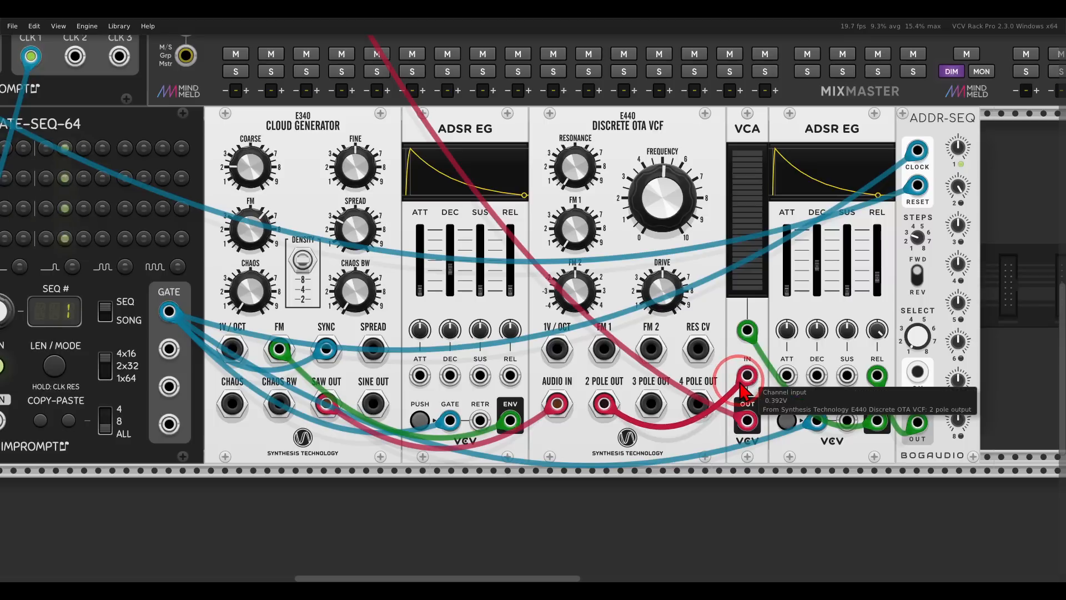
{"action": "left_click", "coordinate": [674, 223]}
{"action": "left_click_drag", "start_coordinate": [657, 203], "coordinate": [635, 179]}
{"action": "left_click_drag", "start_coordinate": [654, 302], "coordinate": [620, 233]}
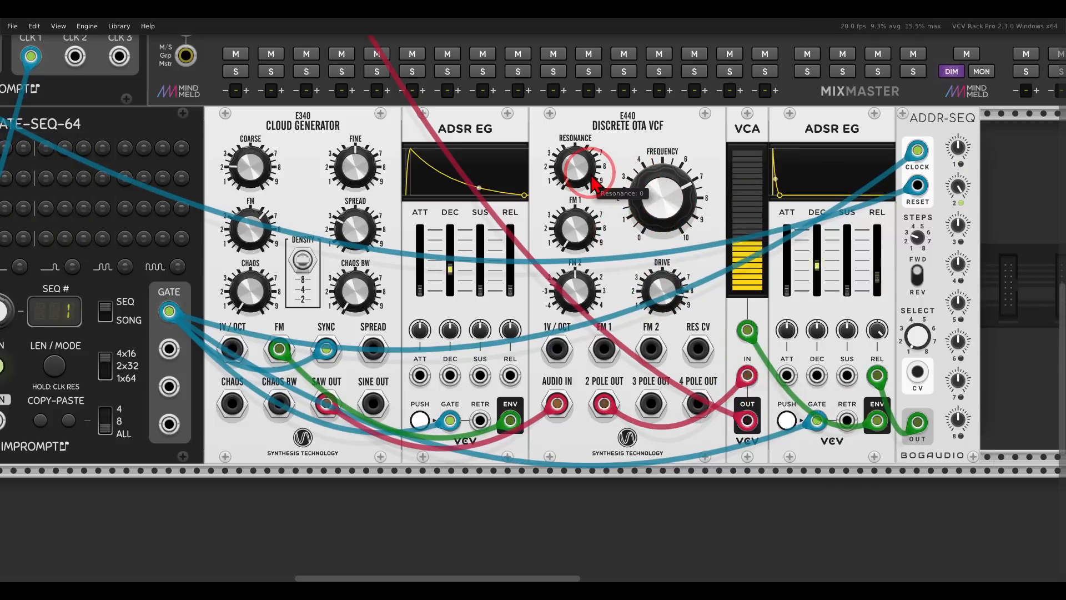
{"action": "mouse_move", "coordinate": [590, 173]}
{"action": "left_mouse_down"}
{"action": "mouse_move", "coordinate": [569, 135]}
{"action": "mouse_move", "coordinate": [575, 166]}
{"action": "left_mouse_up"}
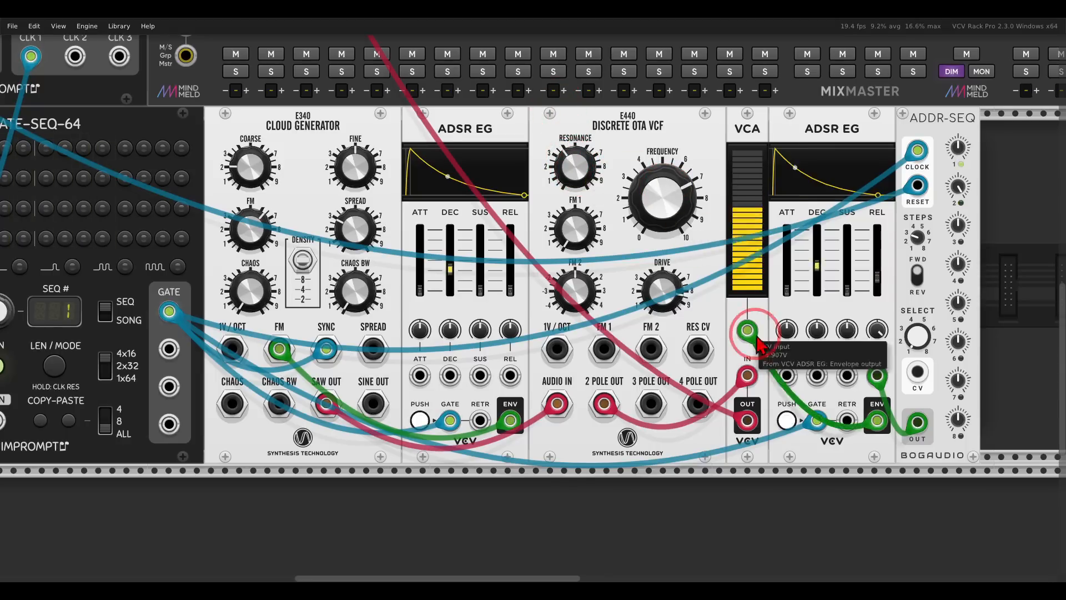
- Patch the VCA envelope's output into the filter's FM 1 input and raise the FM 1 amount
{"action": "left_click_drag", "start_coordinate": [748, 332], "coordinate": [604, 349]}
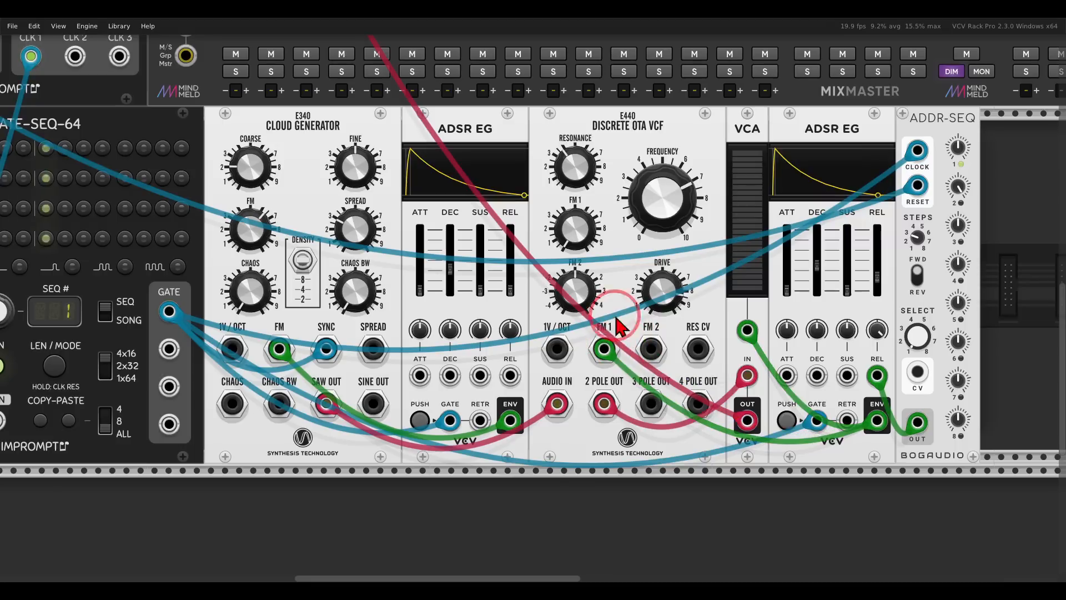
{"action": "left_click_drag", "start_coordinate": [591, 242], "coordinate": [566, 222]}
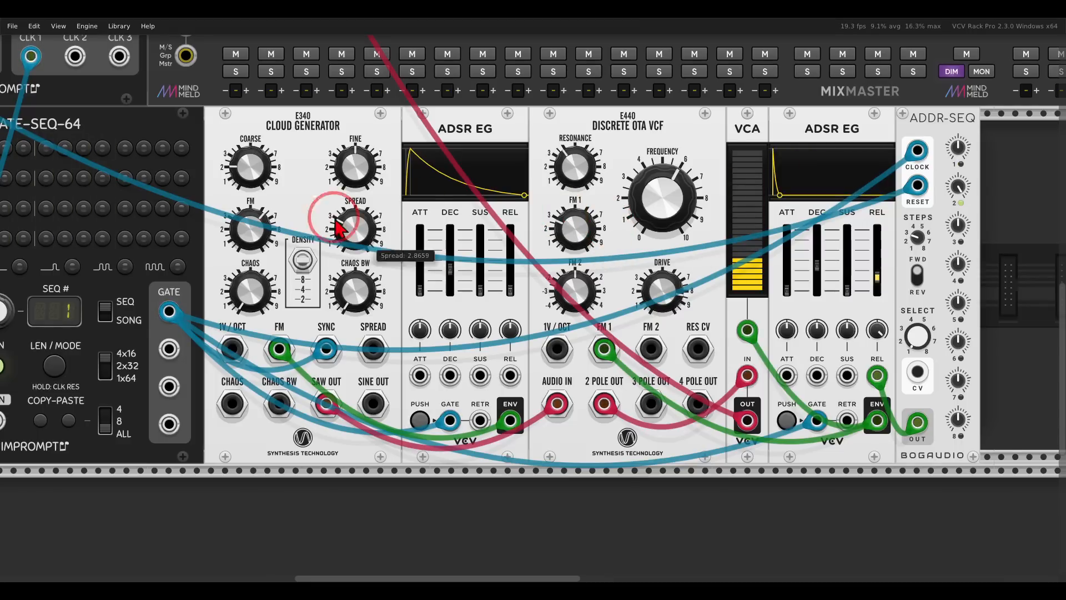
- Add a Prince of Perception delay directly to the right of the ADDR-SEQ
{"action": "scroll", "coordinate": [309, 226], "scroll_direction": "up", "scroll_amount": 5}
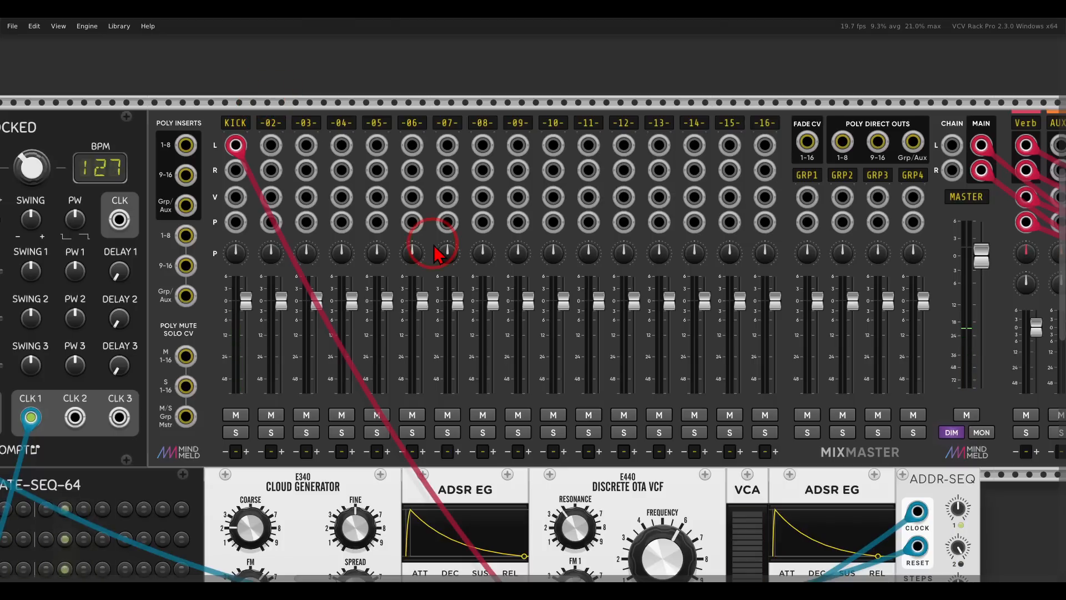
{"action": "scroll", "coordinate": [651, 382], "scroll_direction": "down", "scroll_amount": 6}
{"action": "left_click_drag", "start_coordinate": [662, 345], "coordinate": [373, 221]}
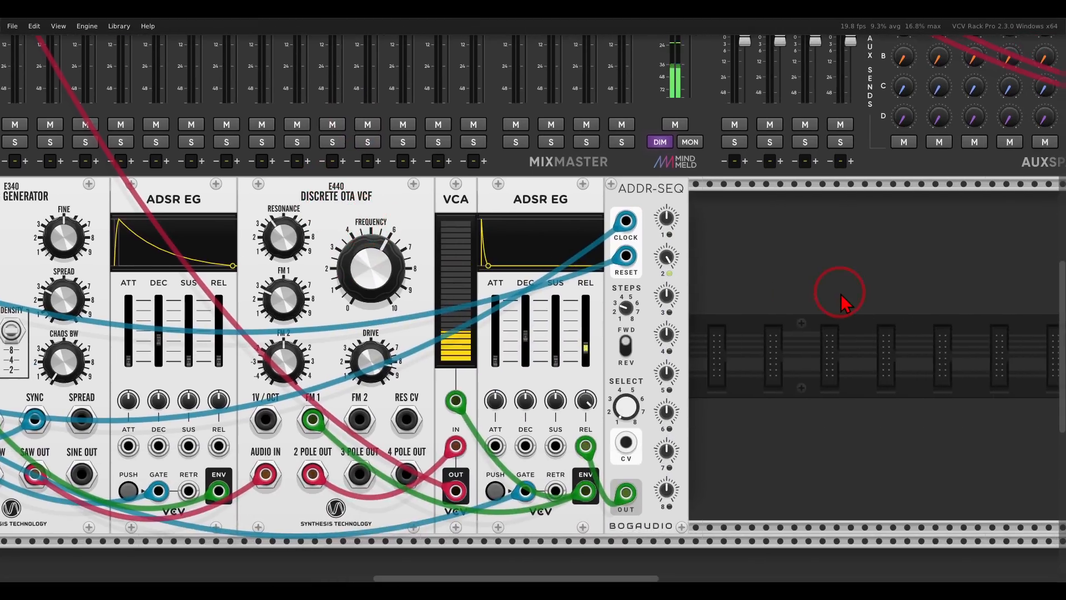
{"action": "right_click", "coordinate": [842, 298]}
{"action": "left_click", "coordinate": [148, 311]}
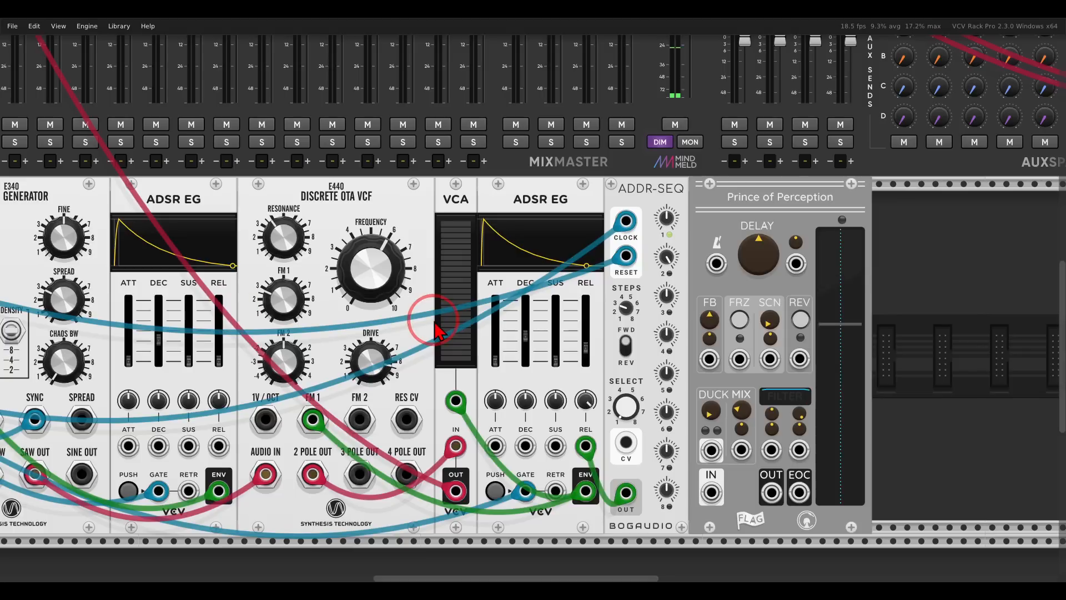
- Patch the VCA output into the Prince of Perception's input and its output into the left input of MixMaster channel 2
{"action": "left_click_drag", "start_coordinate": [872, 412], "coordinate": [814, 274]}
{"action": "left_click_drag", "start_coordinate": [401, 361], "coordinate": [655, 364]}
{"action": "scroll", "coordinate": [655, 369], "scroll_direction": "down", "scroll_amount": 3}
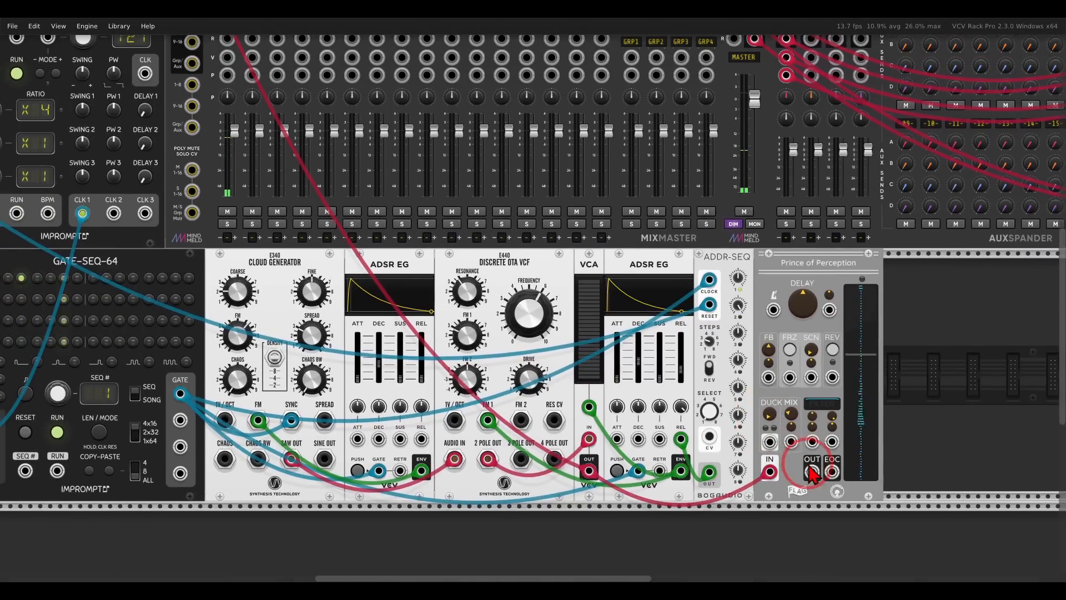
{"action": "left_click_drag", "start_coordinate": [812, 473], "coordinate": [254, 84]}
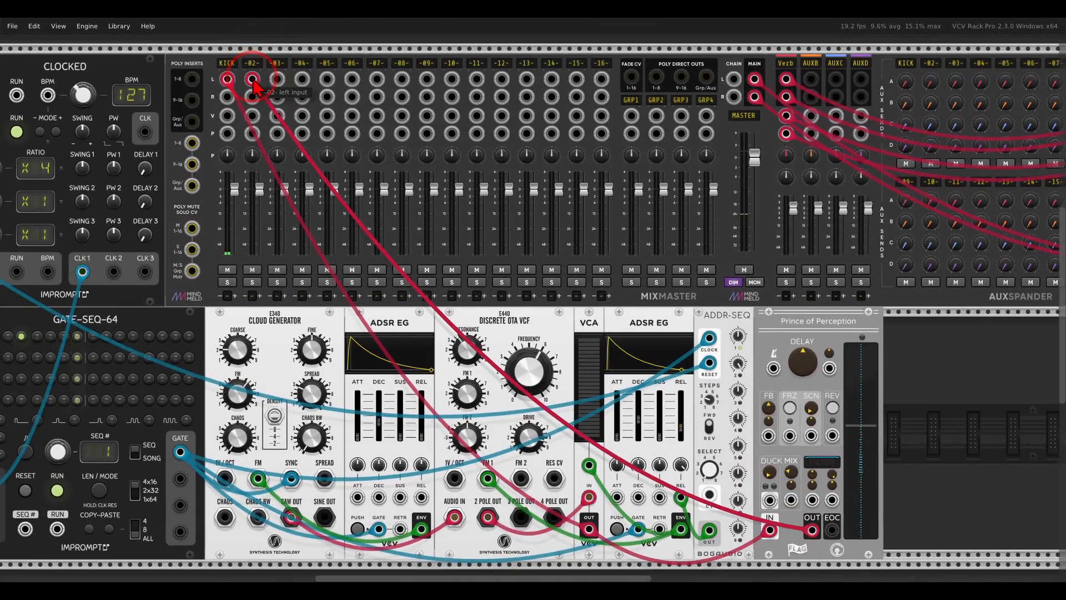
- Patch Clocked's master clock output into the Prince of Perception's clock input and slightly reduce its delay setting
{"action": "left_click_drag", "start_coordinate": [727, 390], "coordinate": [628, 306]}
{"action": "scroll", "coordinate": [691, 404], "scroll_direction": "up", "scroll_amount": 1}
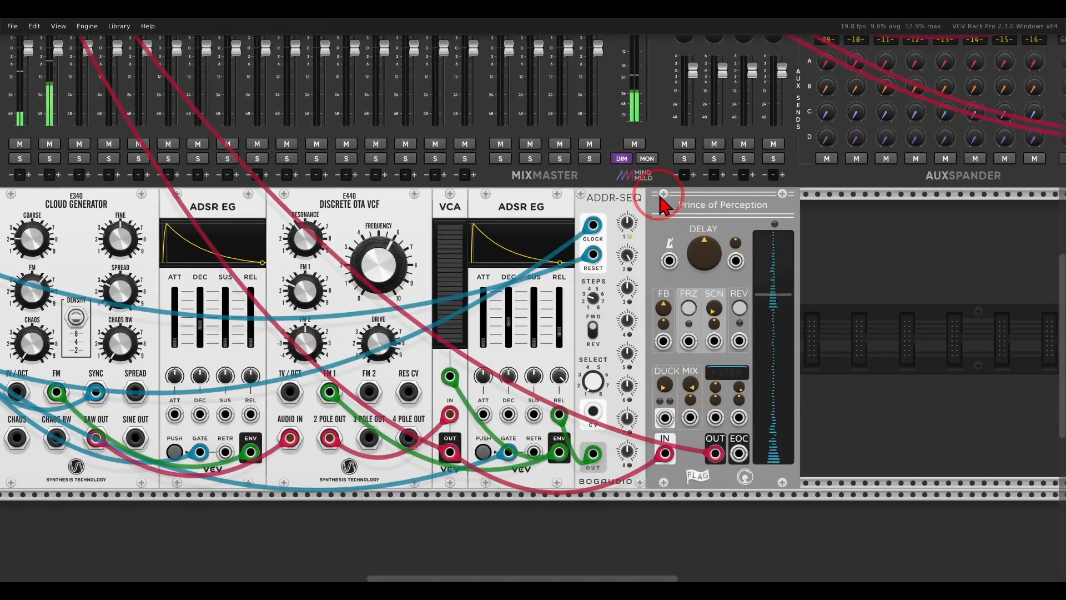
{"action": "scroll", "coordinate": [644, 214], "scroll_direction": "down", "scroll_amount": 2}
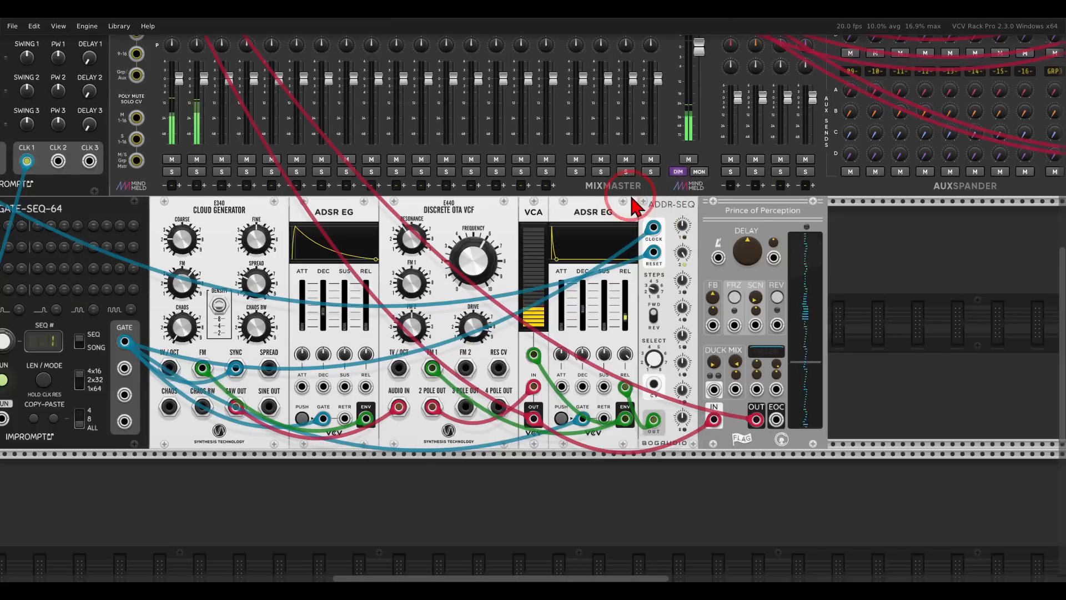
{"action": "left_click_drag", "start_coordinate": [634, 205], "coordinate": [655, 228]}
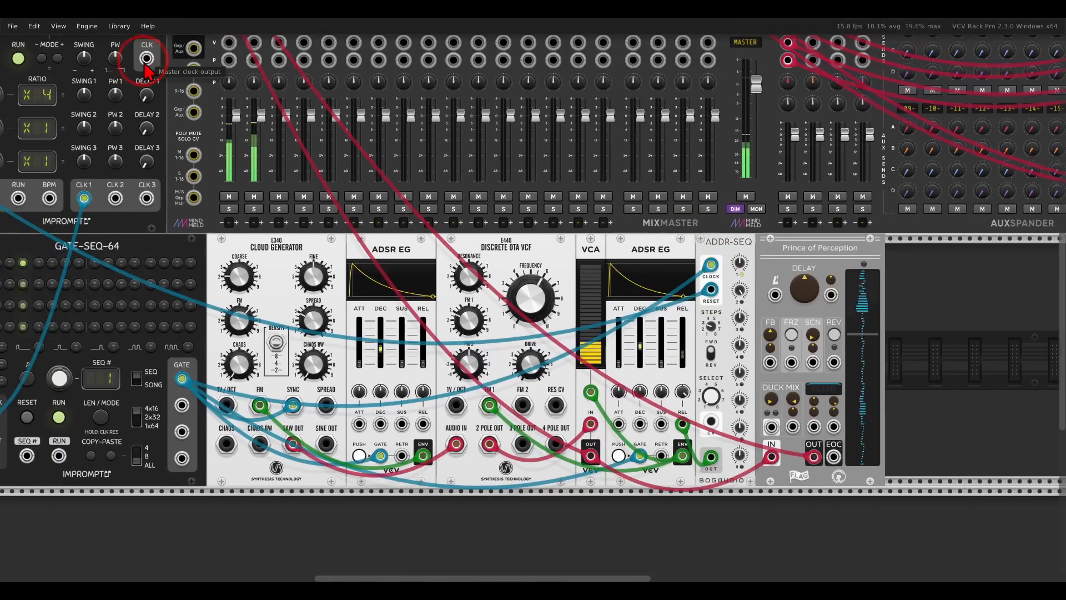
{"action": "left_click_drag", "start_coordinate": [147, 58], "coordinate": [775, 296]}
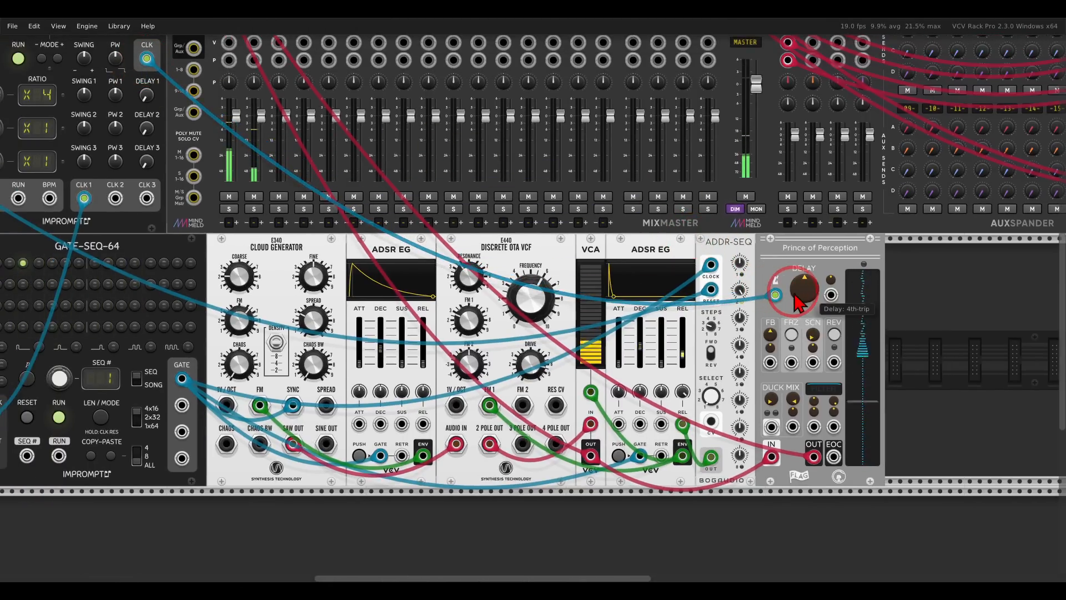
{"action": "left_click_drag", "start_coordinate": [798, 293], "coordinate": [677, 253]}
- On the Prince of Perception, raise the ducking, lower the filter's DJ center for a low-pass response and set feedback to about 0.67
{"action": "scroll", "coordinate": [712, 271], "scroll_direction": "up", "scroll_amount": 2}
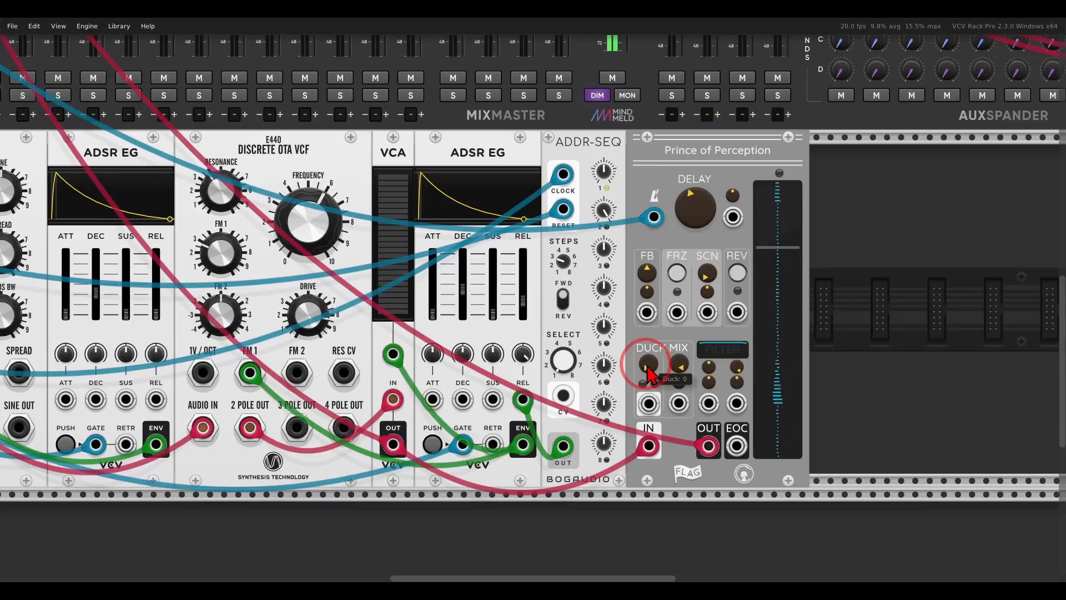
{"action": "left_click_drag", "start_coordinate": [648, 370], "coordinate": [605, 217]}
{"action": "left_click_drag", "start_coordinate": [593, 143], "coordinate": [593, 142]}
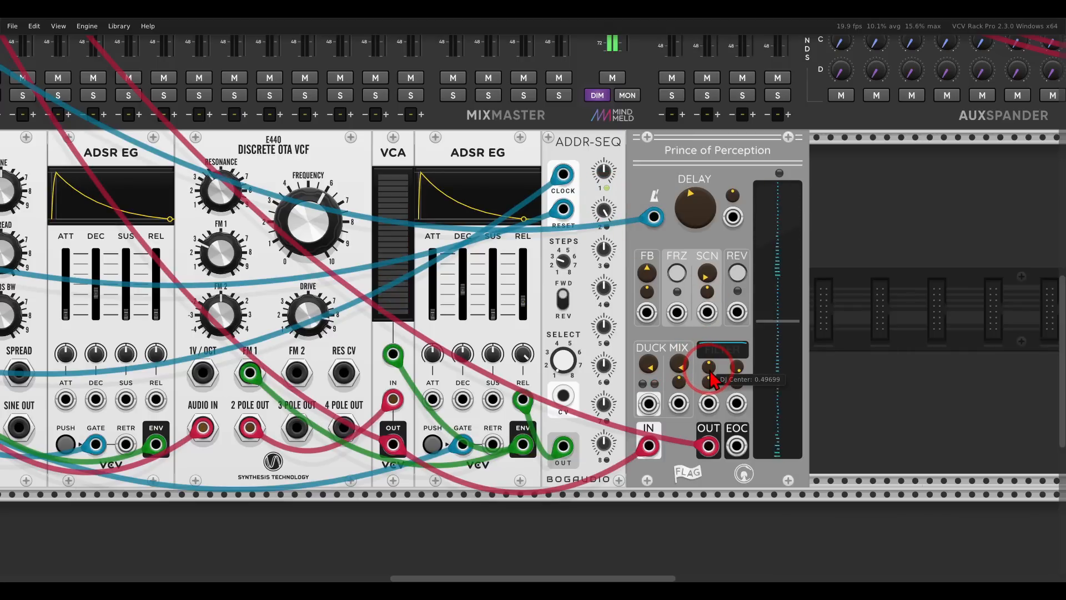
{"action": "left_click_drag", "start_coordinate": [710, 372], "coordinate": [710, 415]}
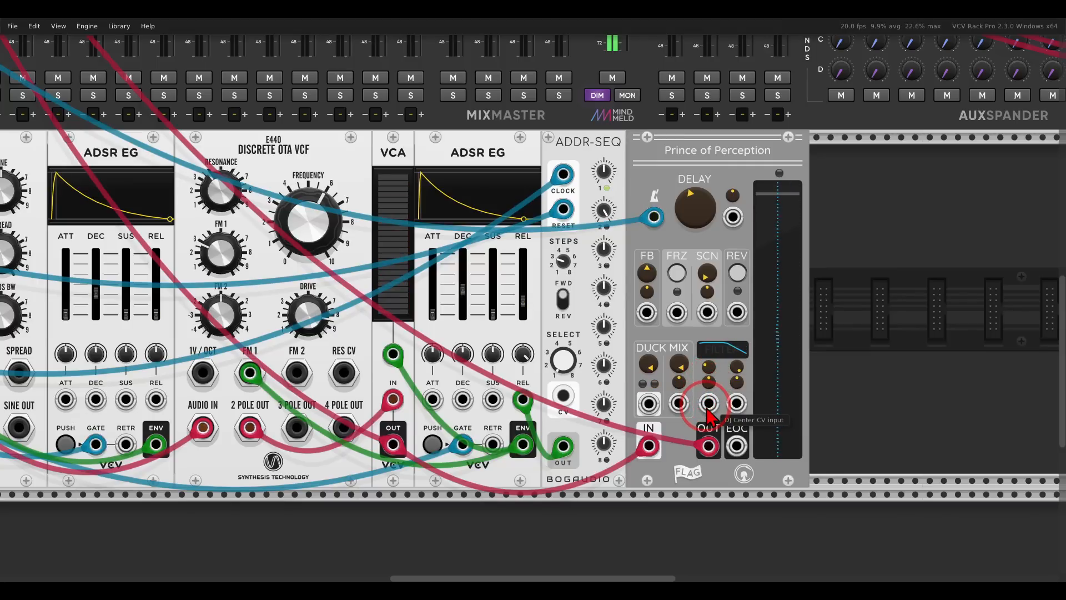
{"action": "left_click_drag", "start_coordinate": [636, 236], "coordinate": [649, 278]}
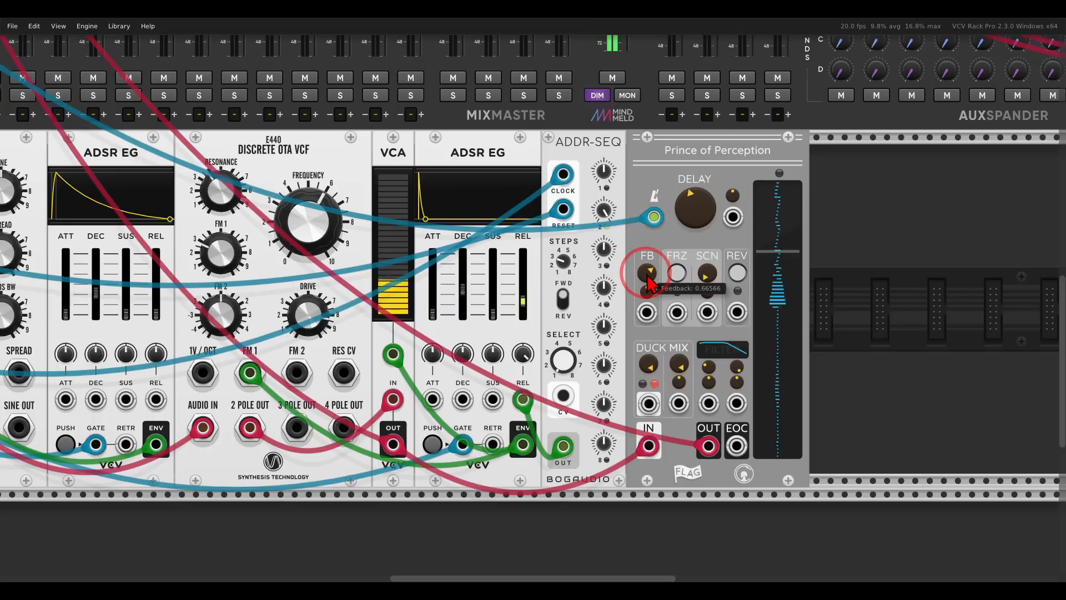
- Rename MixMaster channel 2 to KCKD
{"action": "scroll", "coordinate": [647, 274], "scroll_direction": "down", "scroll_amount": 2}
{"action": "scroll", "coordinate": [654, 275], "scroll_direction": "up", "scroll_amount": 6}
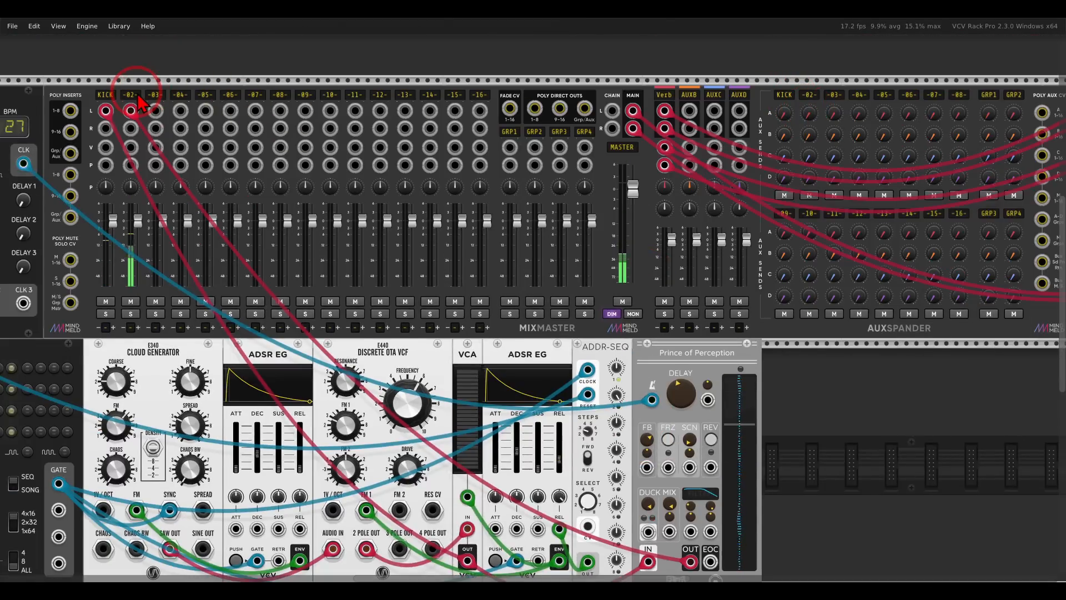
{"action": "type", "text": "KCKD"}
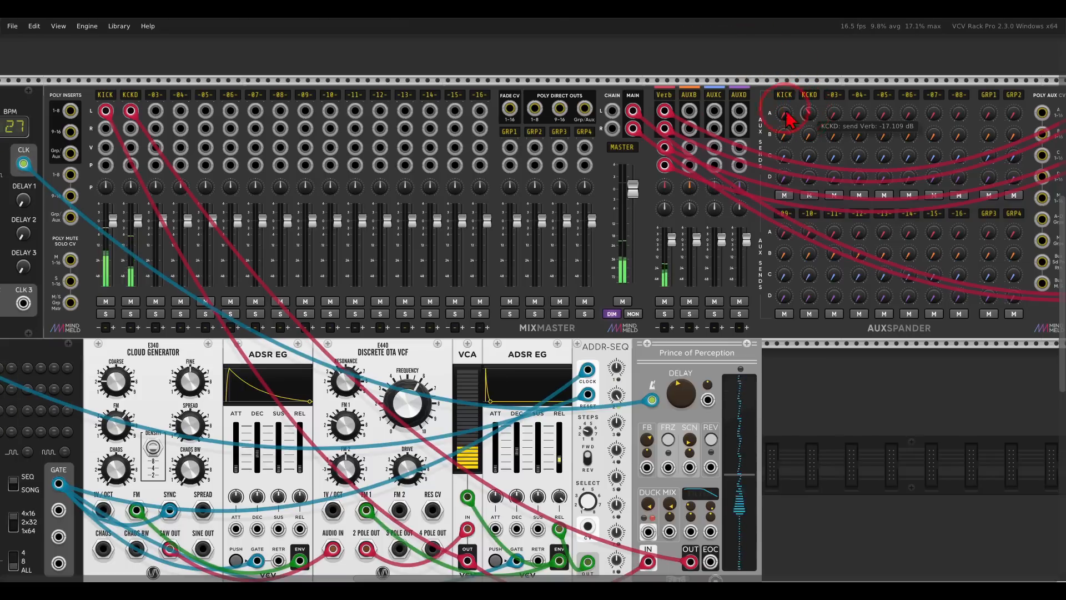
- Lower the KCKD channel's gain adjust to about -1.8 dB and mute the KICK and KCKD channels
{"action": "left_click", "coordinate": [132, 100]}
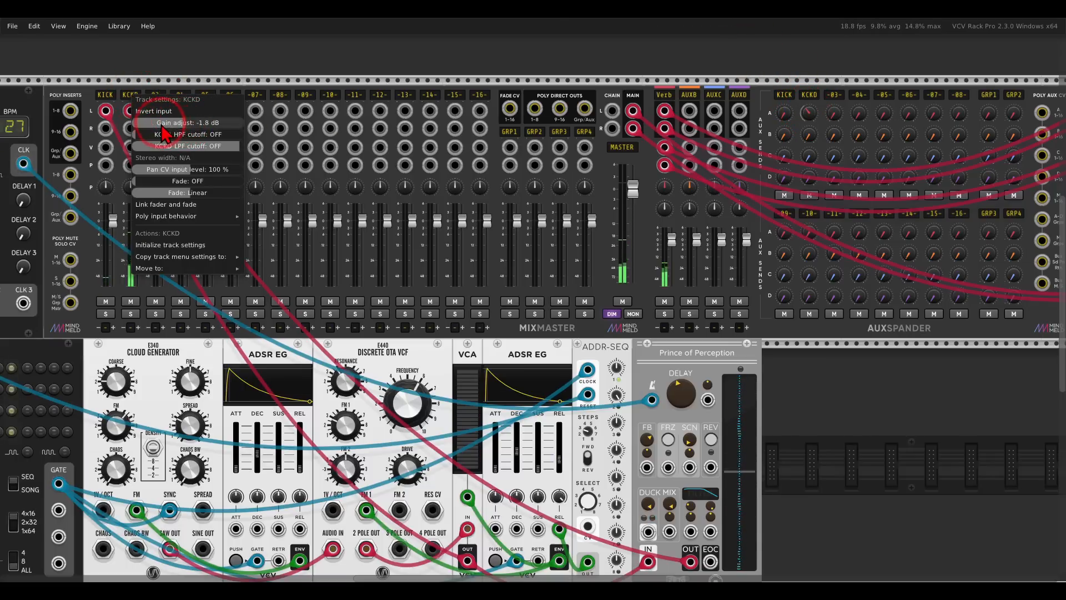
{"action": "left_click", "coordinate": [138, 68]}
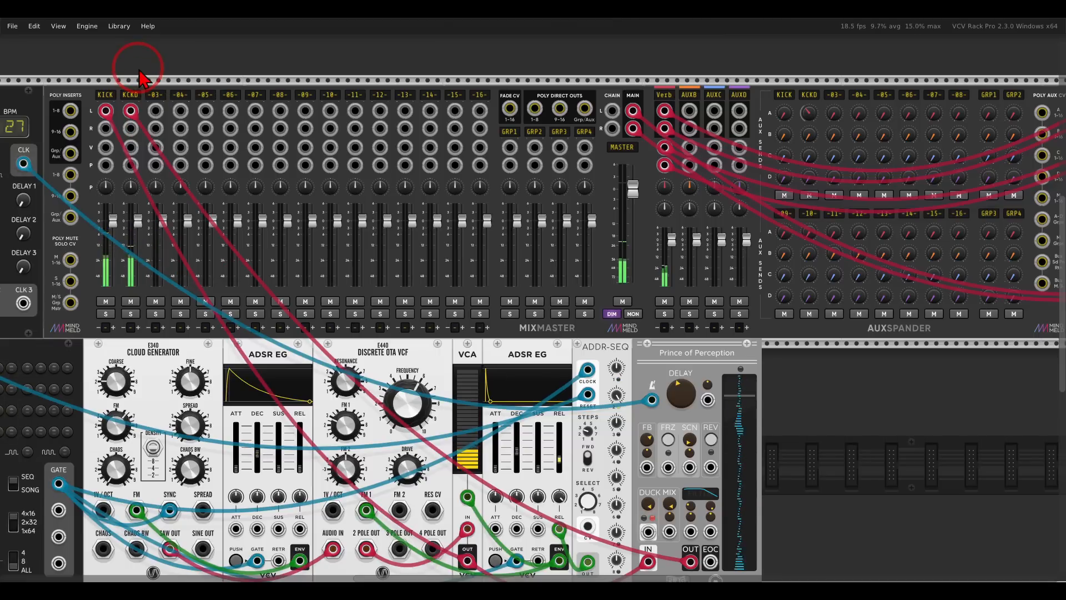
{"action": "left_click_drag", "start_coordinate": [209, 336], "coordinate": [412, 233]}
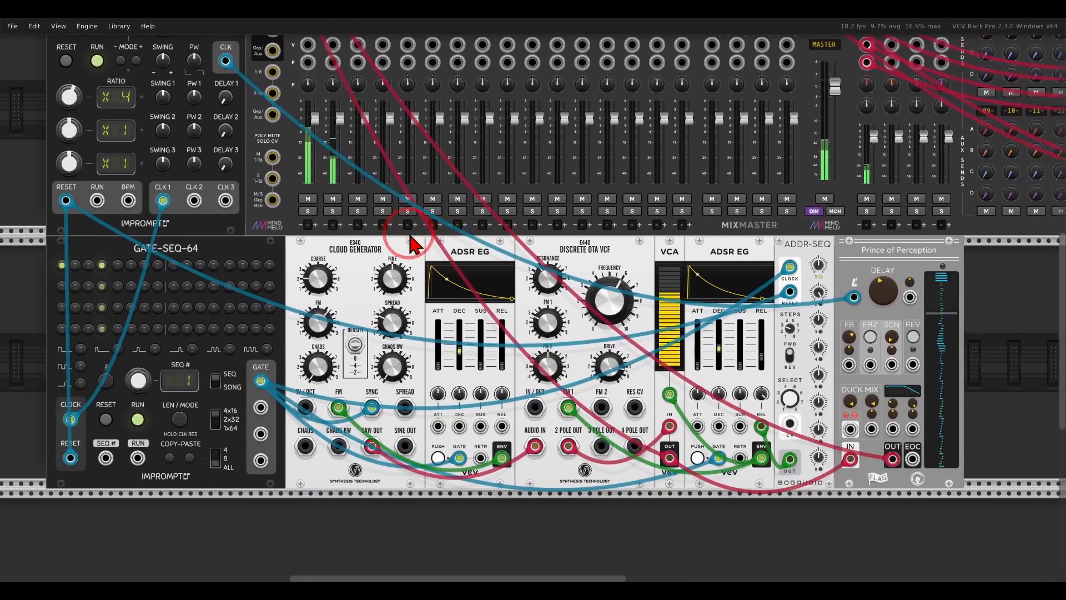
{"action": "left_click", "coordinate": [307, 200]}
{"action": "left_click", "coordinate": [332, 200]}
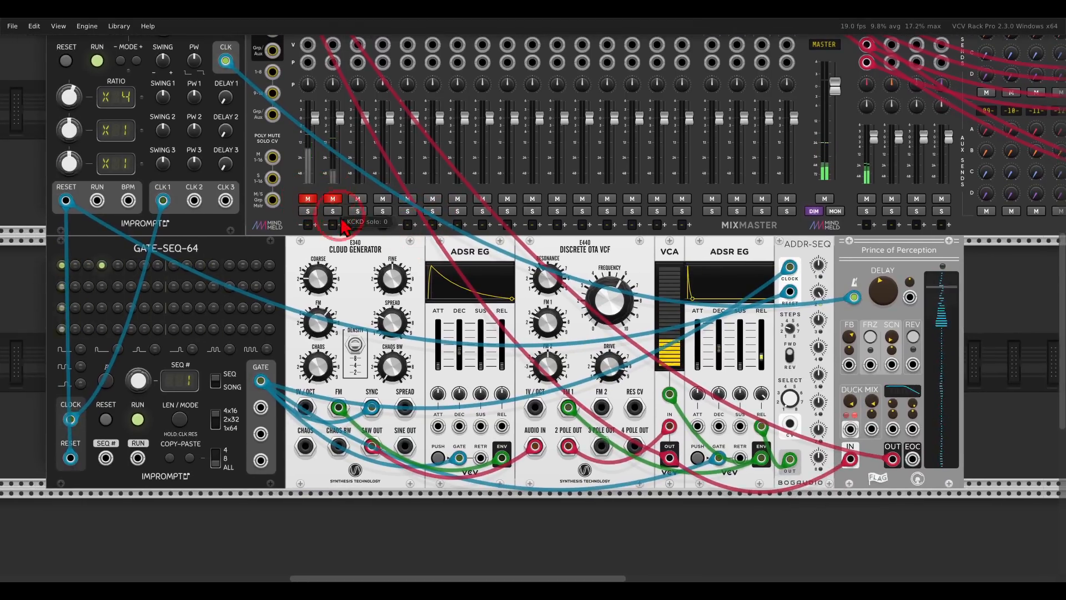
- Add a VCV Noise module and an E440 Discrete OTA VCF side by side, after the Prince of Perception
{"action": "left_click_drag", "start_coordinate": [799, 483], "coordinate": [424, 453]}
{"action": "right_click", "coordinate": [710, 329]}
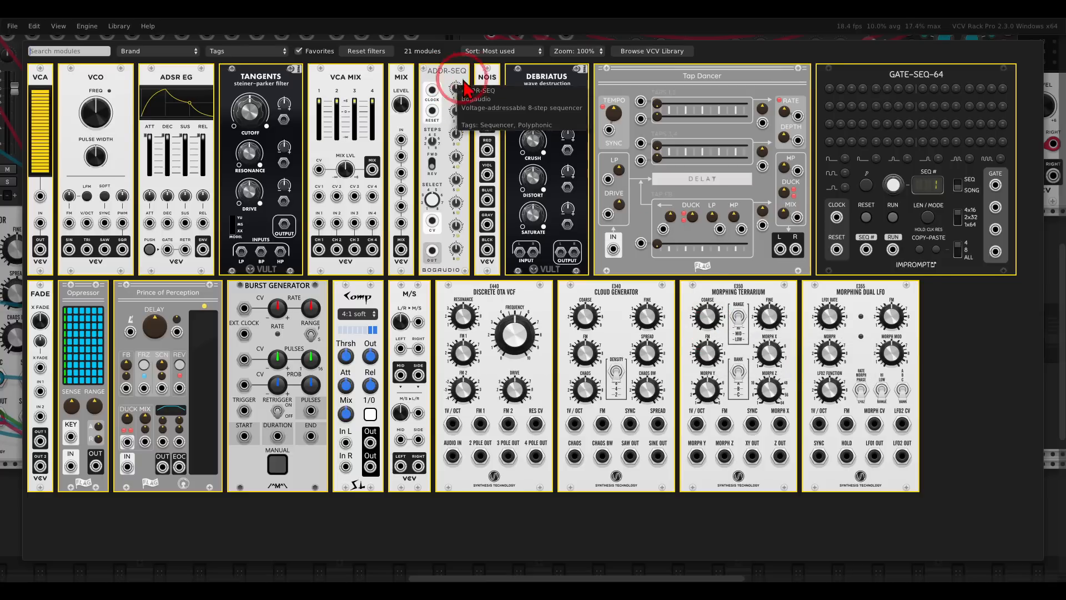
{"action": "left_click_drag", "start_coordinate": [487, 83], "coordinate": [660, 267]}
{"action": "scroll", "coordinate": [701, 337], "scroll_direction": "up", "scroll_amount": 2, "text": "ctrl"}
{"action": "right_click", "coordinate": [661, 267]}
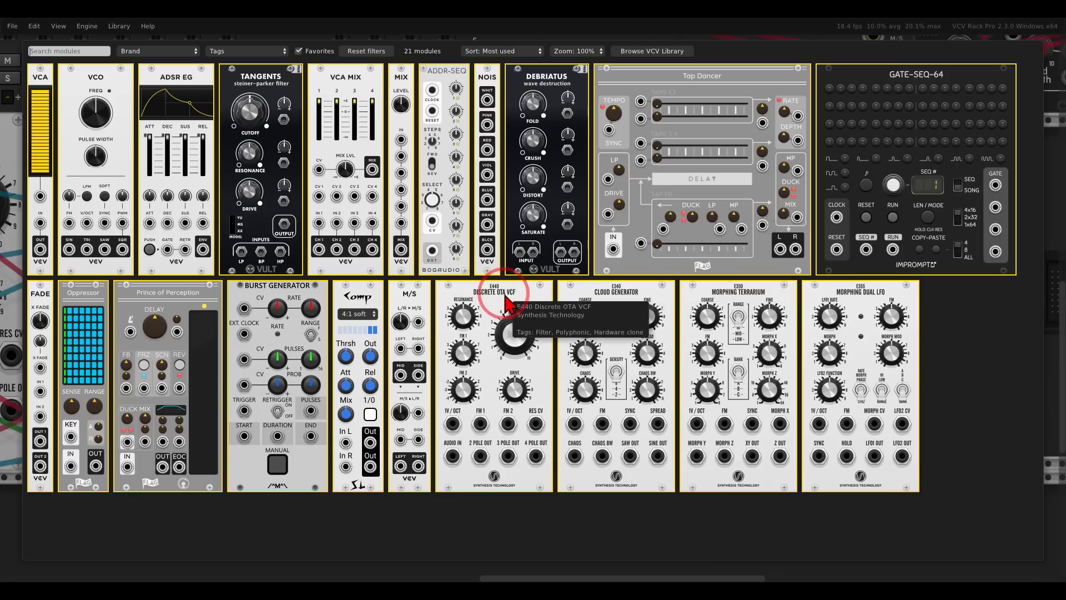
{"action": "left_click_drag", "start_coordinate": [505, 307], "coordinate": [564, 278]}
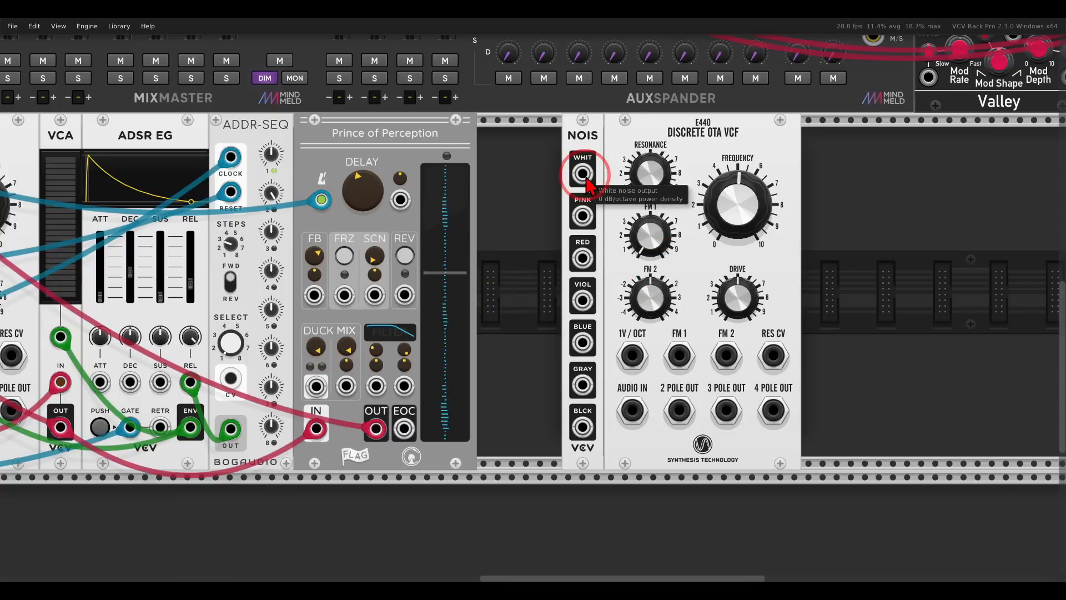
- Patch white noise into the new filter's audio input and its 3 Pole and 4 Pole outputs into MixMaster channel 3's left and right inputs
{"action": "left_click_drag", "start_coordinate": [588, 184], "coordinate": [631, 409]}
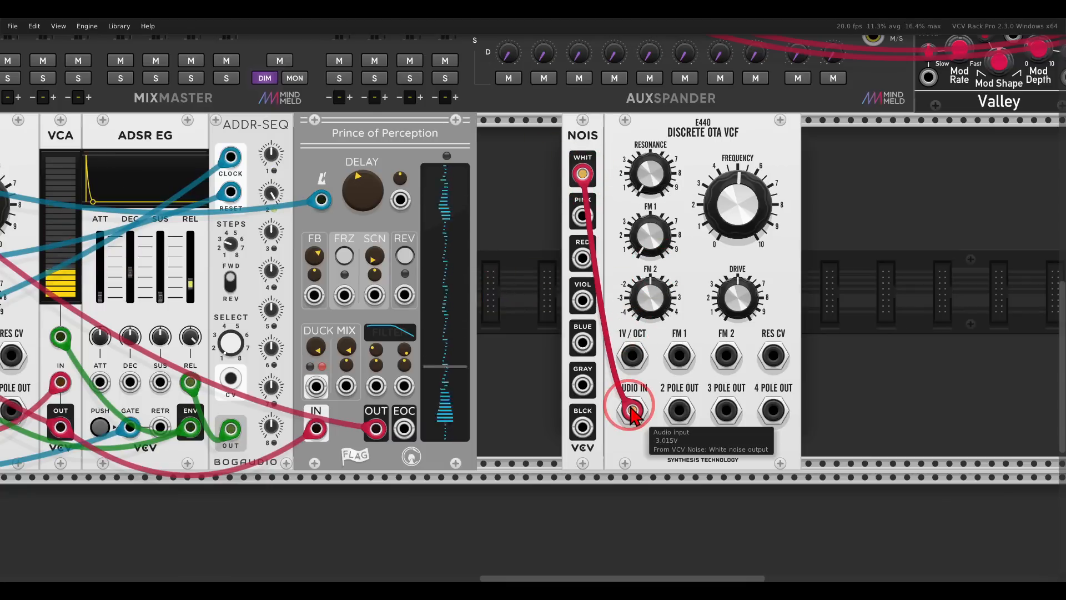
{"action": "scroll", "coordinate": [631, 408], "scroll_direction": "down", "scroll_amount": 3}
{"action": "left_click_drag", "start_coordinate": [561, 318], "coordinate": [756, 352]}
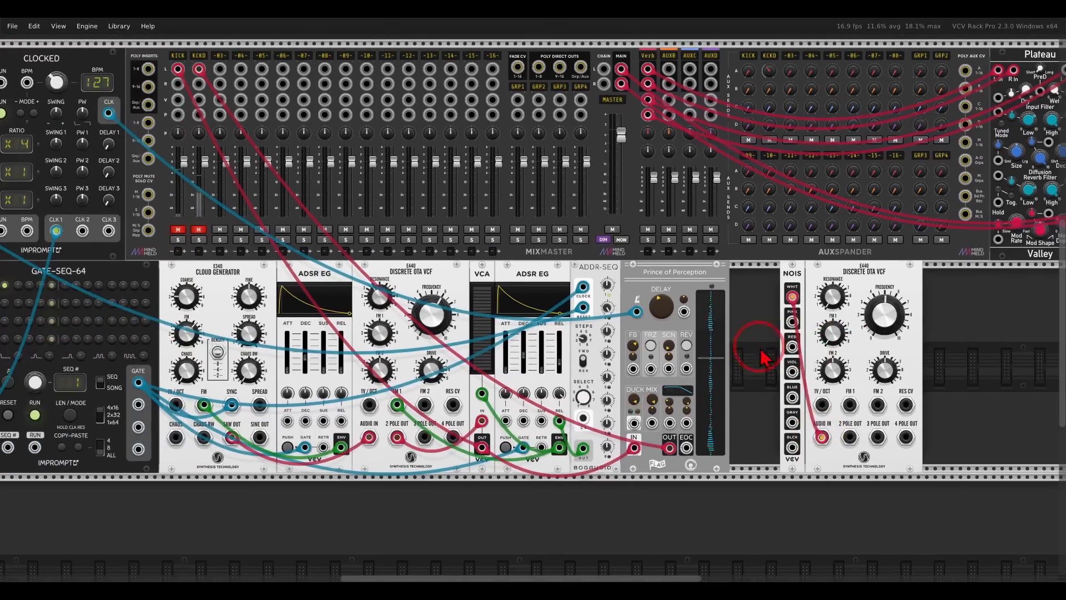
{"action": "left_click_drag", "start_coordinate": [877, 439], "coordinate": [220, 69]}
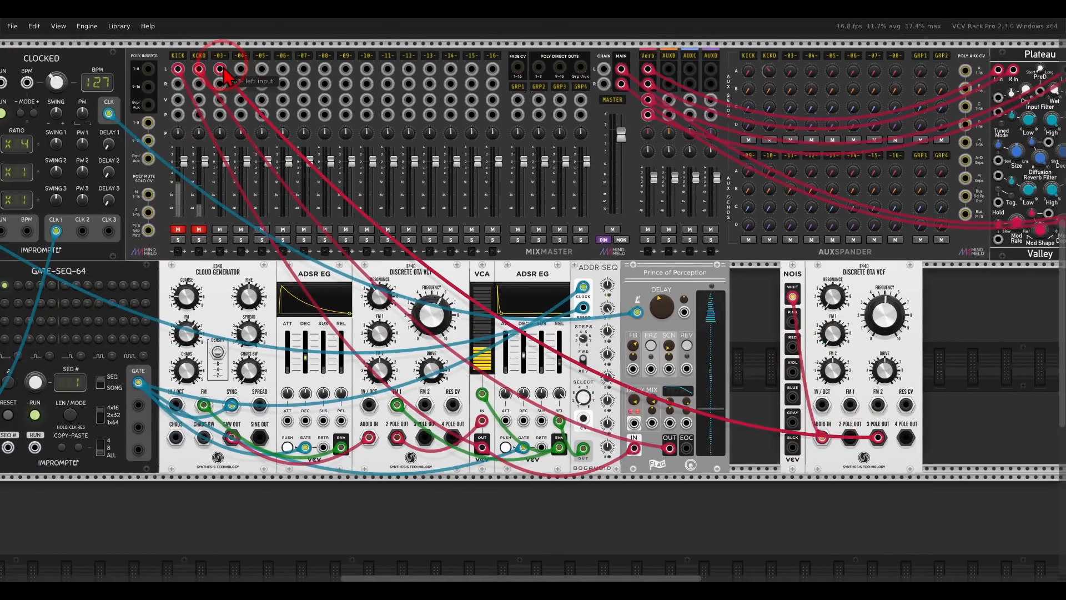
{"action": "left_click_drag", "start_coordinate": [537, 334], "coordinate": [221, 85]}
- Adjust the noise filter's frequency and add an E355 Morphing Dual LFO directly beside the filter
{"action": "left_click_drag", "start_coordinate": [885, 328], "coordinate": [856, 322]}
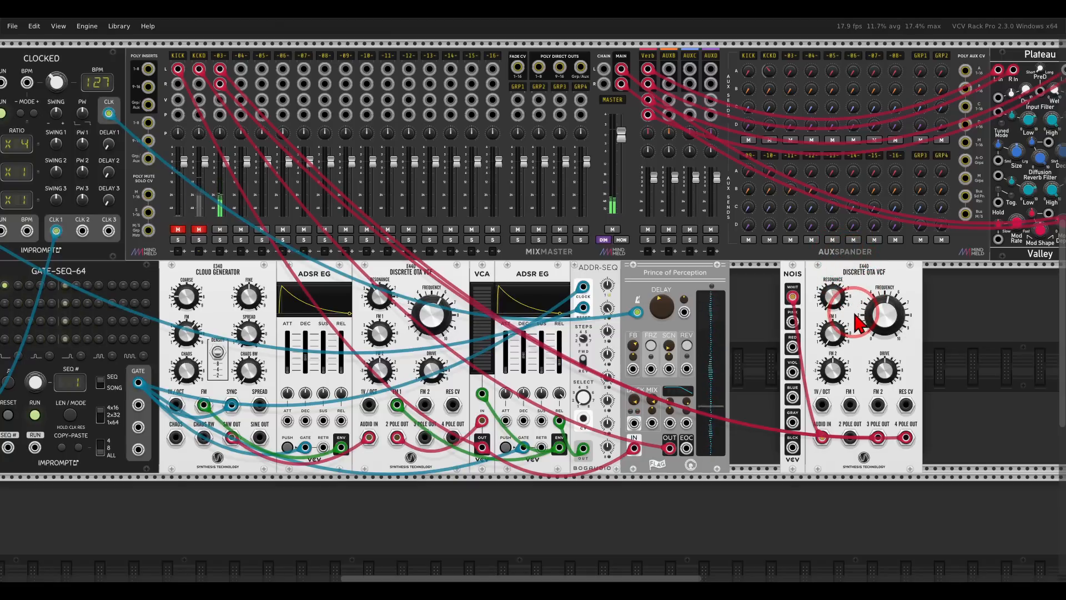
{"action": "scroll", "coordinate": [855, 322], "scroll_direction": "right", "scroll_amount": 5}
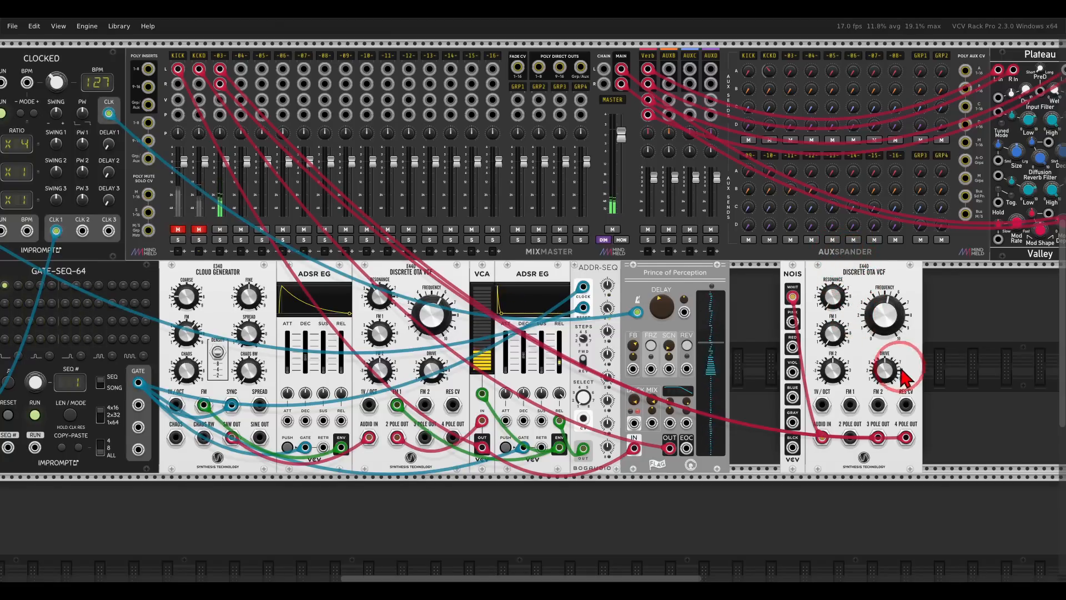
{"action": "scroll", "coordinate": [757, 357], "scroll_direction": "up", "scroll_amount": 2}
{"action": "right_click", "coordinate": [776, 322]}
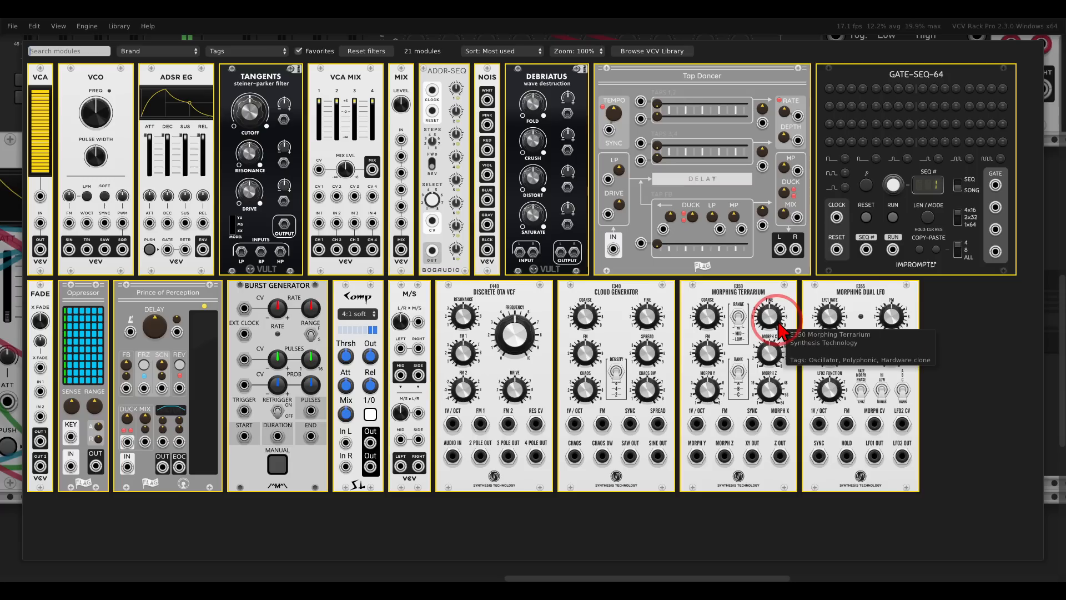
{"action": "left_click", "coordinate": [829, 312]}
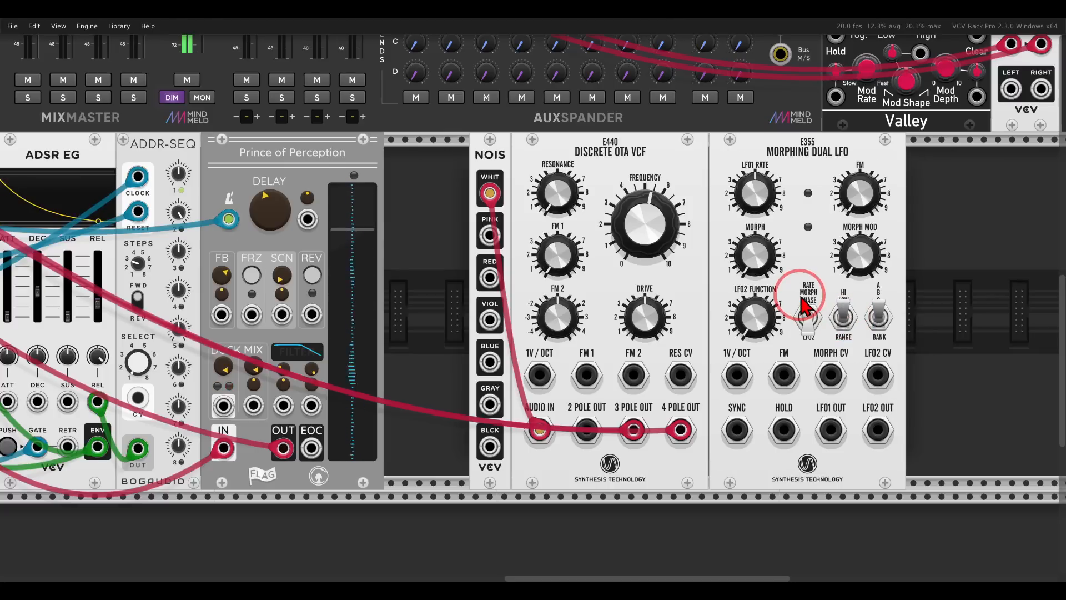
- Patch the Morphing Dual LFO's LFO1 output into the noise filter's FM 1 input and adjust the filter's FM 1 amount and frequency
{"action": "left_click_drag", "start_coordinate": [831, 431], "coordinate": [587, 377]}
{"action": "left_click_drag", "start_coordinate": [558, 256], "coordinate": [525, 189]}
{"action": "left_click_drag", "start_coordinate": [640, 223], "coordinate": [619, 230]}
{"action": "mouse_move", "coordinate": [560, 256]}
{"action": "left_mouse_down"}
{"action": "mouse_move", "coordinate": [552, 250]}
{"action": "mouse_move", "coordinate": [558, 265]}
{"action": "mouse_move", "coordinate": [545, 252]}
{"action": "left_mouse_up"}
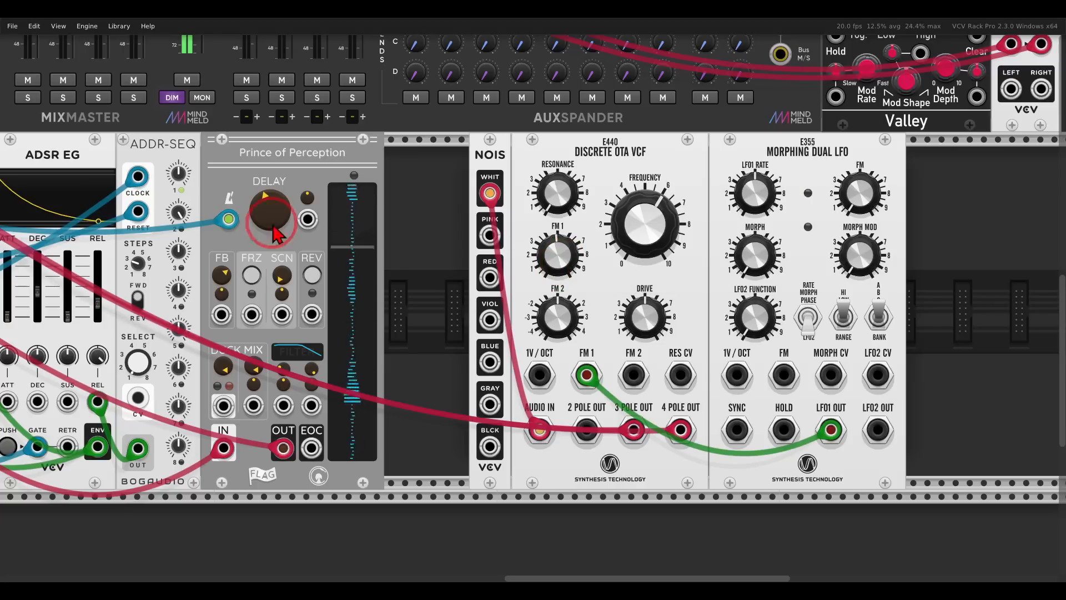
- Patch the sequencer's first gate output into the Dual LFO's sync input and Clocked's CLK 2, set to /2, into its hold input
{"action": "left_click_drag", "start_coordinate": [138, 177], "coordinate": [739, 428]}
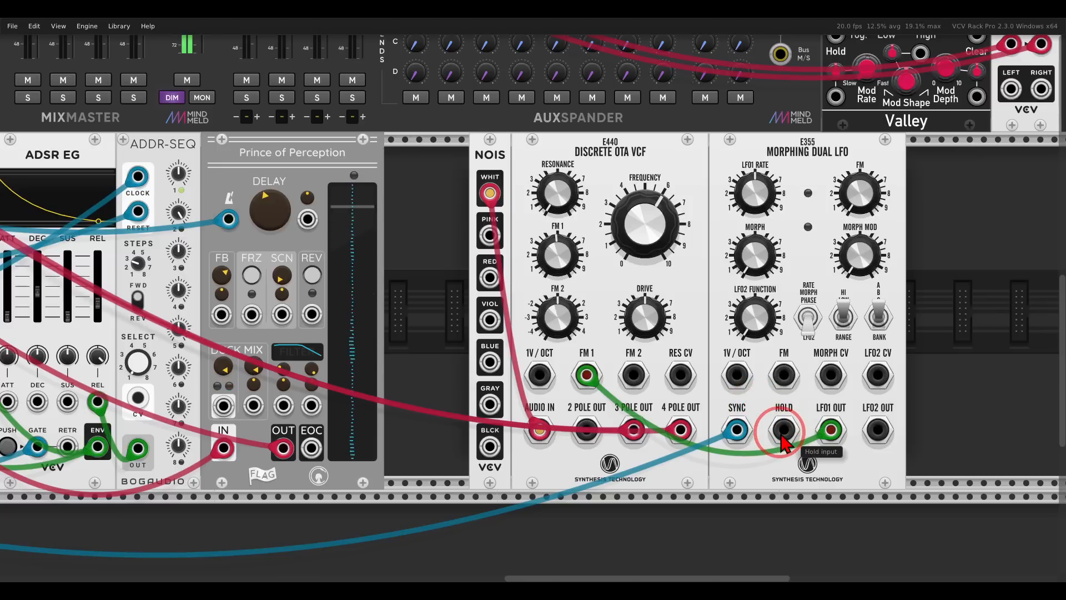
{"action": "scroll", "coordinate": [786, 436], "scroll_direction": "down", "scroll_amount": 2}
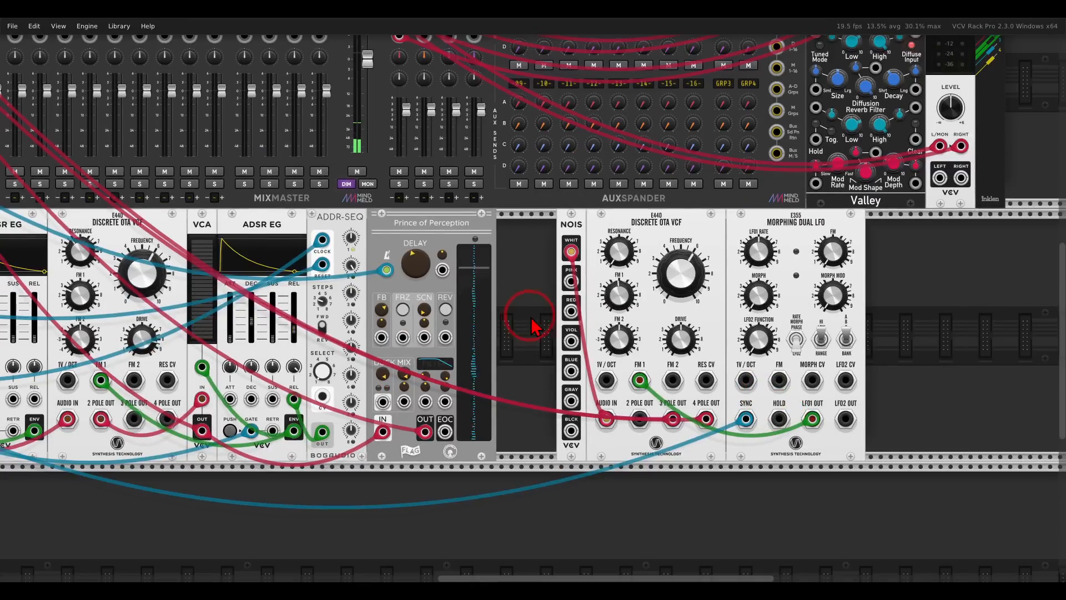
{"action": "left_click_drag", "start_coordinate": [536, 309], "coordinate": [992, 365]}
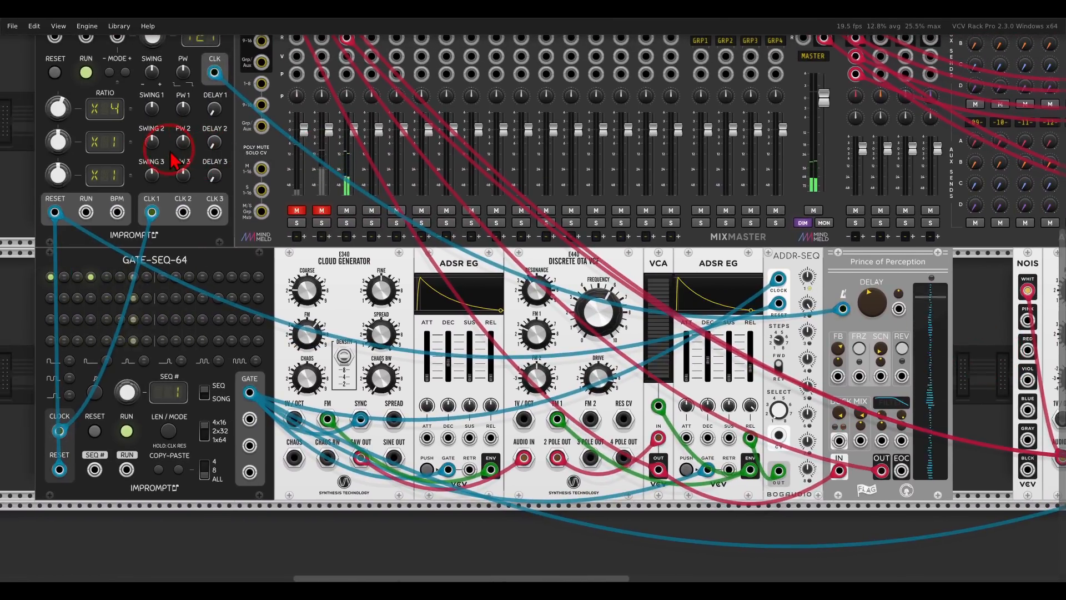
{"action": "left_click_drag", "start_coordinate": [59, 141], "coordinate": [59, 146]}
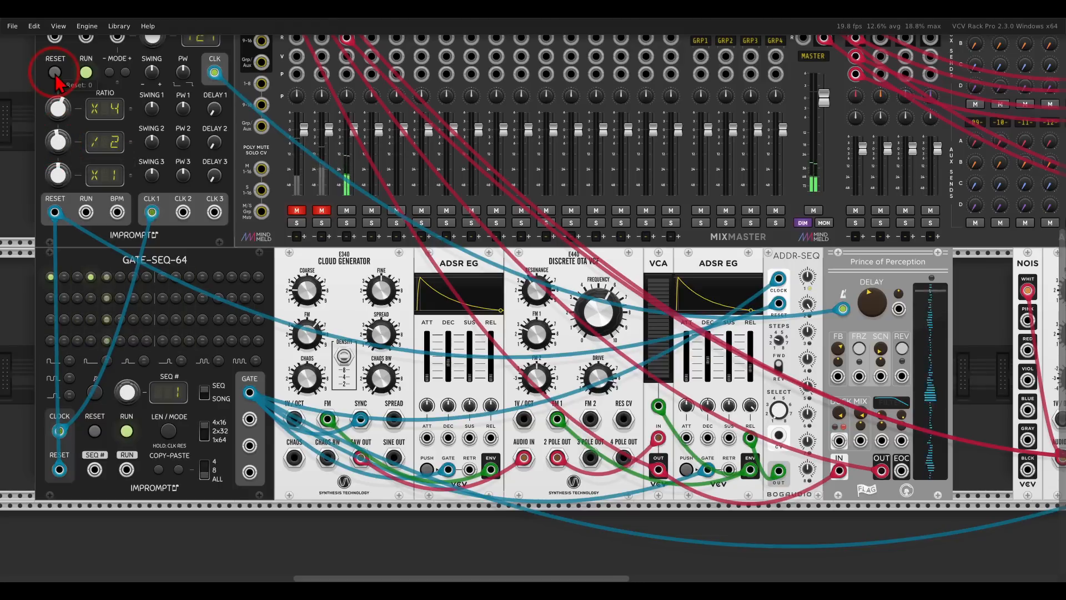
{"action": "left_click_drag", "start_coordinate": [183, 212], "coordinate": [671, 376]}
{"action": "scroll", "coordinate": [580, 271], "scroll_direction": "up", "scroll_amount": 2}
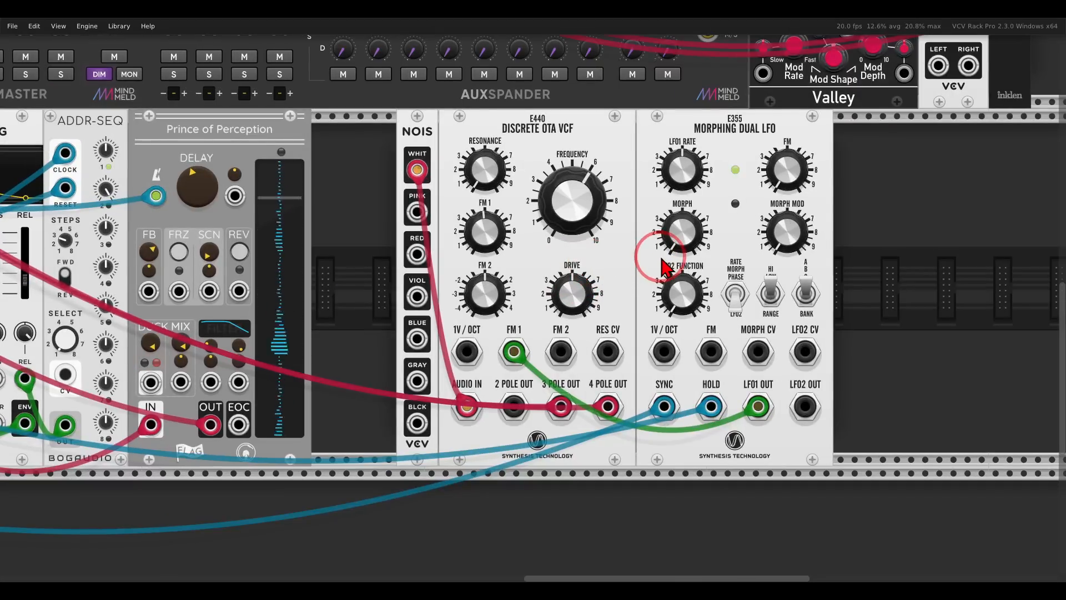
- Adjust the Morphing Dual LFO's morph setting and switch its waveform bank to B
{"action": "mouse_move", "coordinate": [678, 257]}
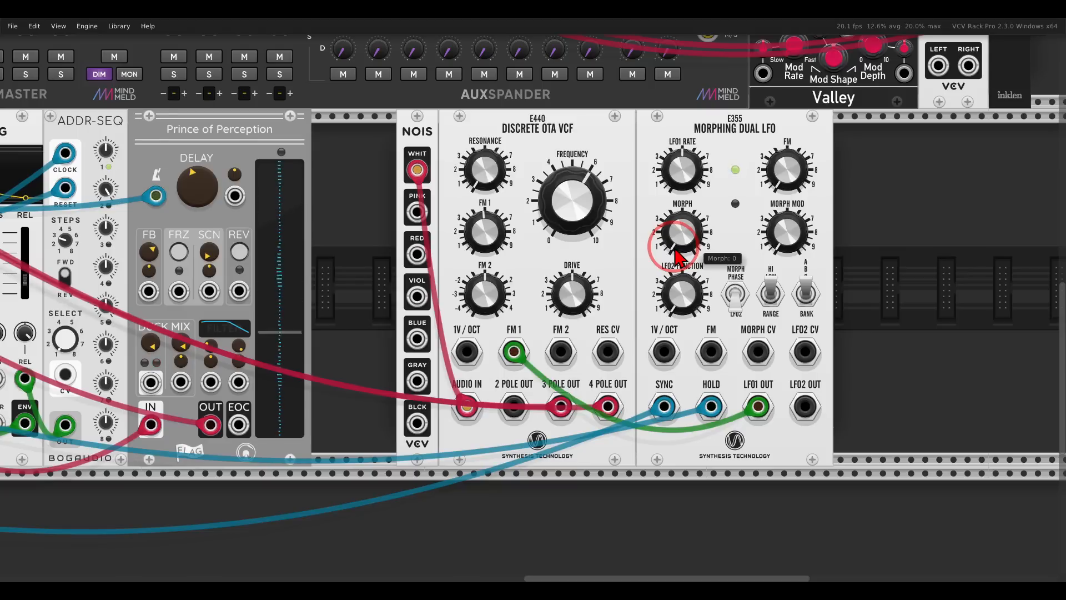
{"action": "left_click_drag", "start_coordinate": [677, 256], "coordinate": [642, 127]}
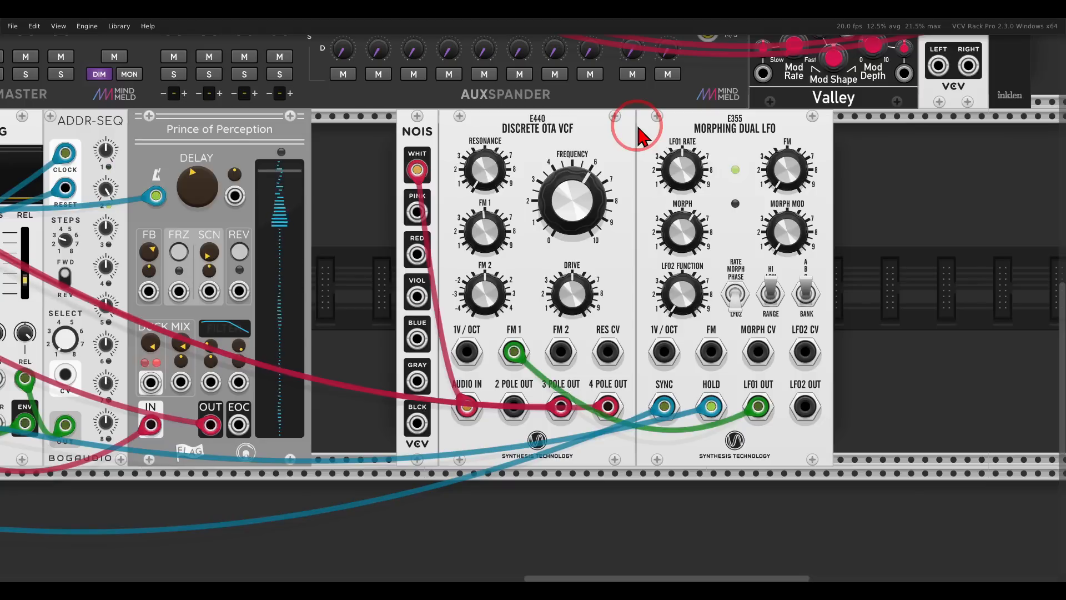
{"action": "left_click", "coordinate": [806, 293]}
{"action": "left_click", "coordinate": [807, 296]}
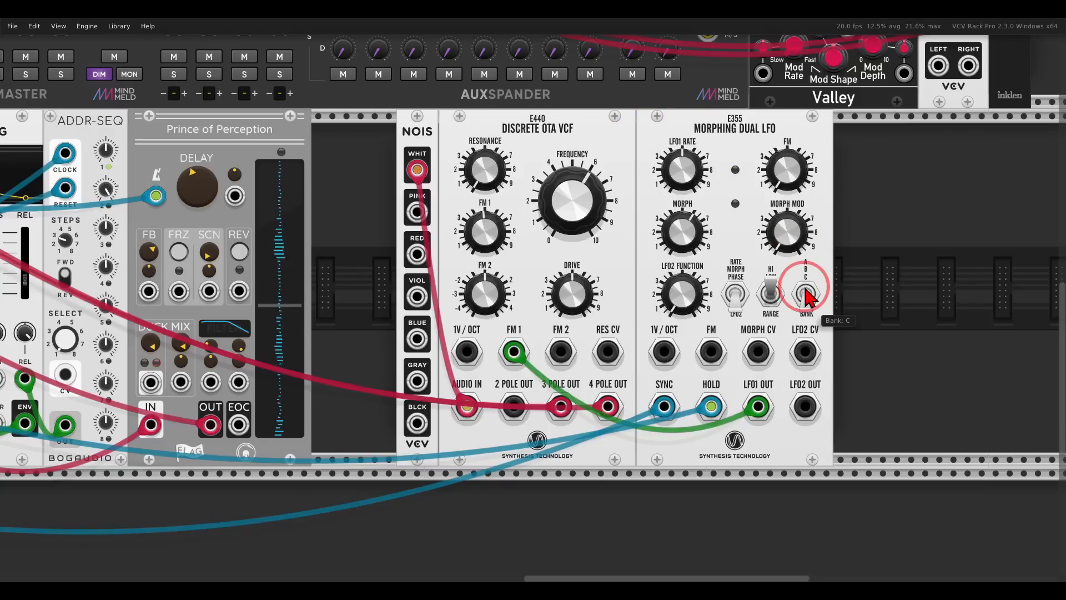
{"action": "left_click", "coordinate": [808, 300]}
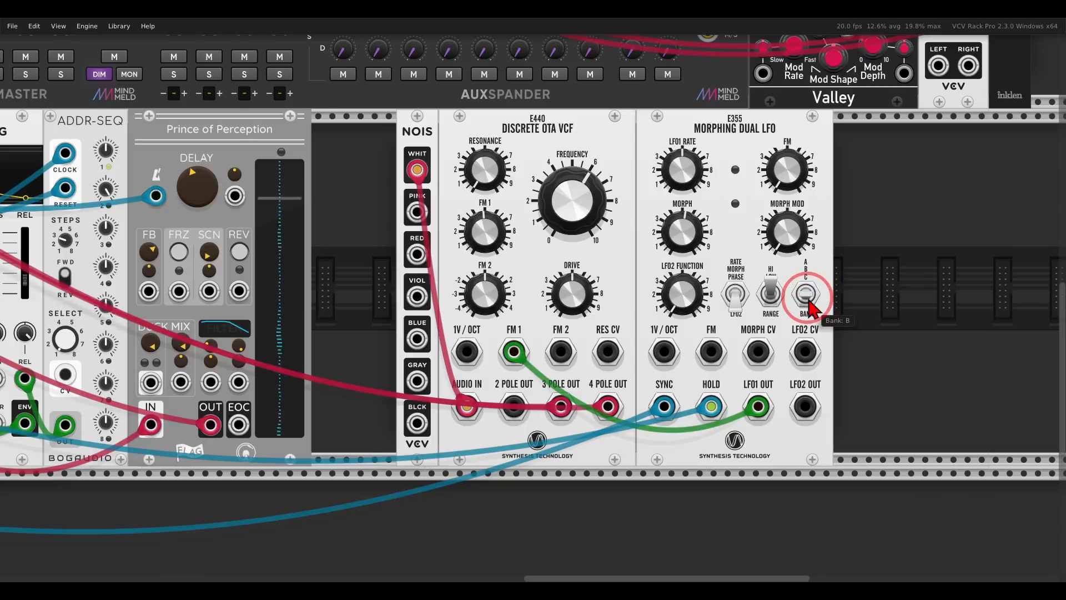
{"action": "mouse_move", "coordinate": [673, 220]}
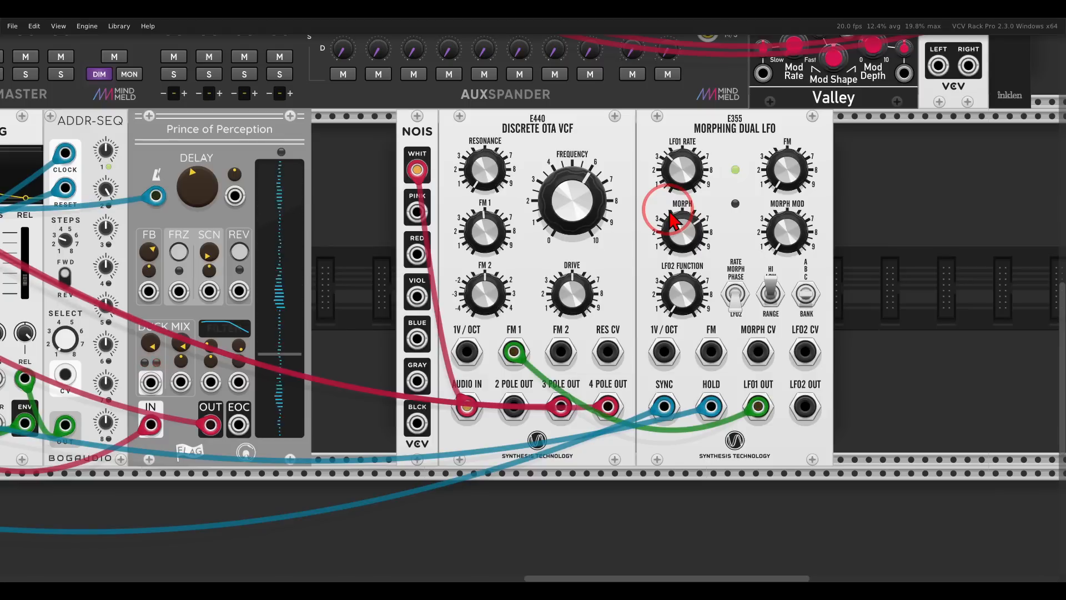
- Unmute the KICK and KCKD channels on MixMaster
{"action": "scroll", "coordinate": [671, 221], "scroll_direction": "down", "scroll_amount": 4}
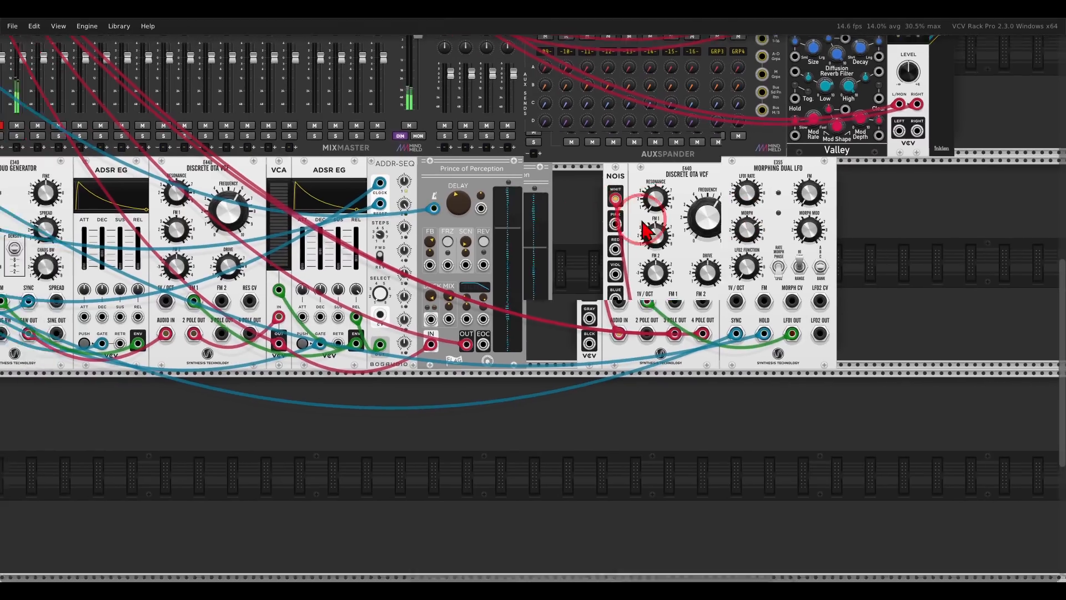
{"action": "left_click_drag", "start_coordinate": [642, 222], "coordinate": [882, 277]}
{"action": "left_click", "coordinate": [242, 186]}
{"action": "left_click", "coordinate": [261, 186]}
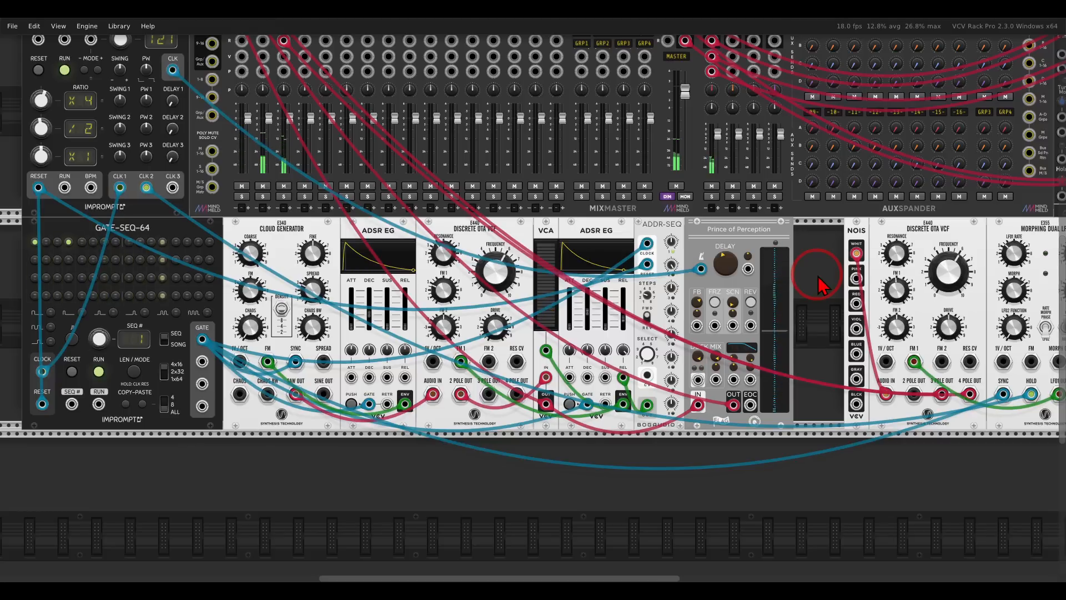
- Adjust channel 3's Verb send on the AuxSpander and rename MixMaster channel 3 to NOIS
{"action": "scroll", "coordinate": [821, 286], "scroll_direction": "up", "scroll_amount": 3}
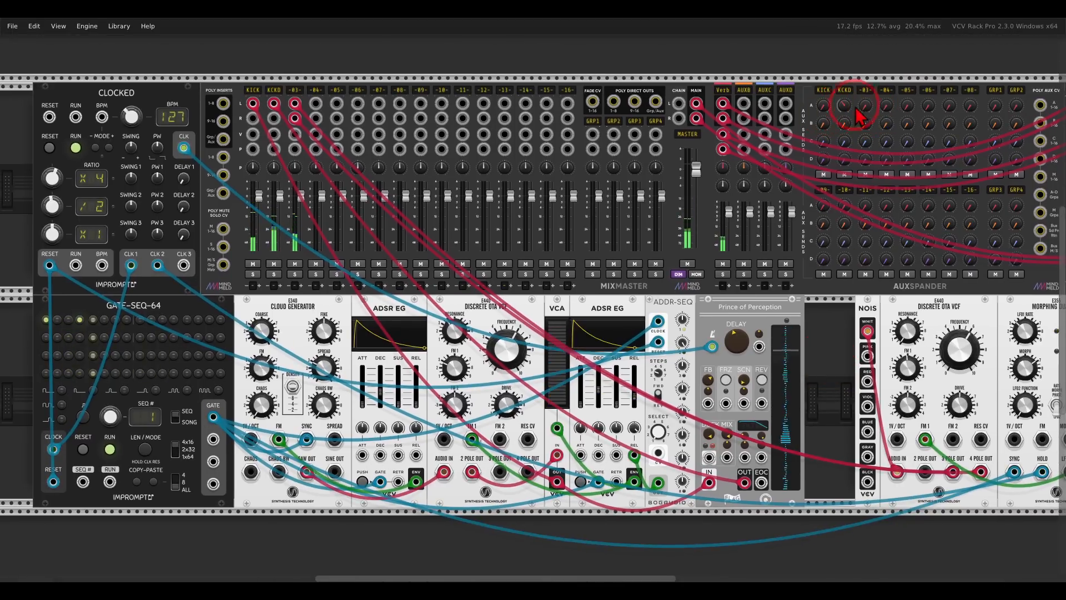
{"action": "left_click_drag", "start_coordinate": [861, 107], "coordinate": [833, 56]}
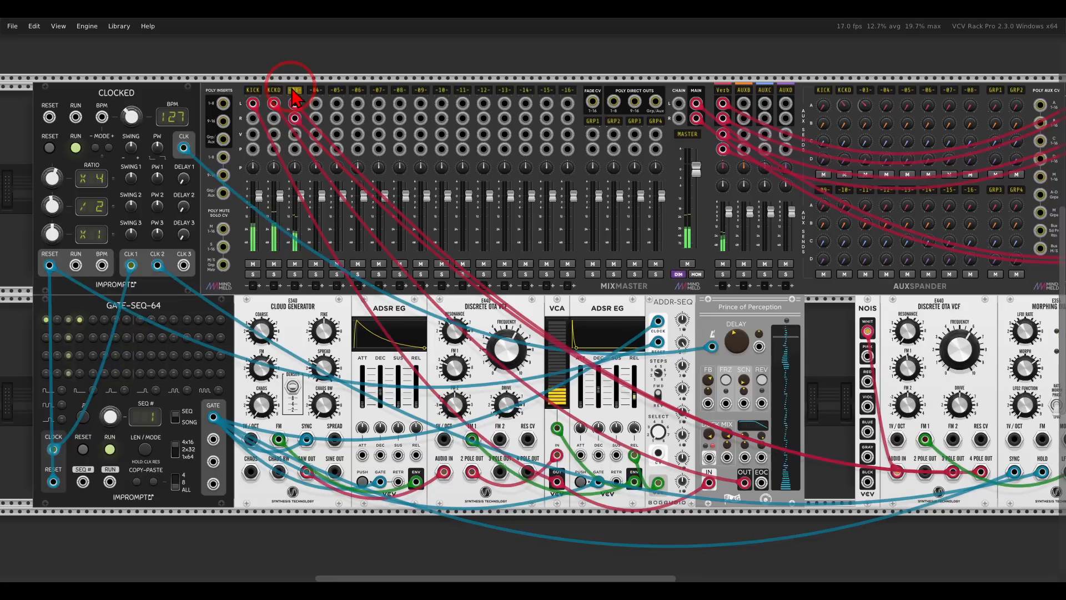
{"action": "type", "text": "NOIS"}
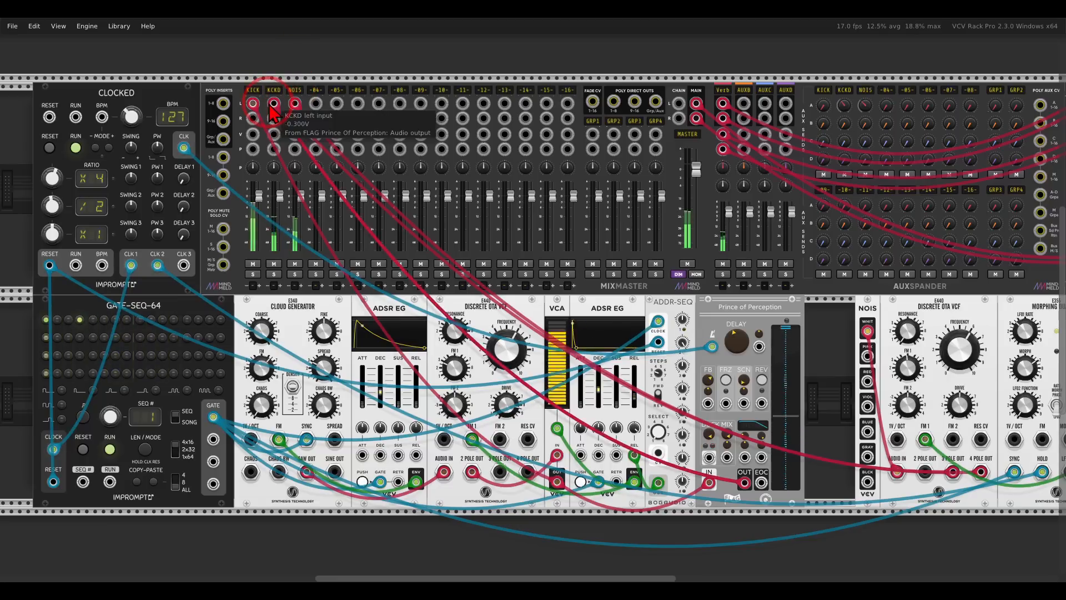
- Set the NOIS channel's HPF cutoff to about 958 Hz in its track settings
{"action": "scroll", "coordinate": [281, 78], "scroll_direction": "up", "scroll_amount": 5}
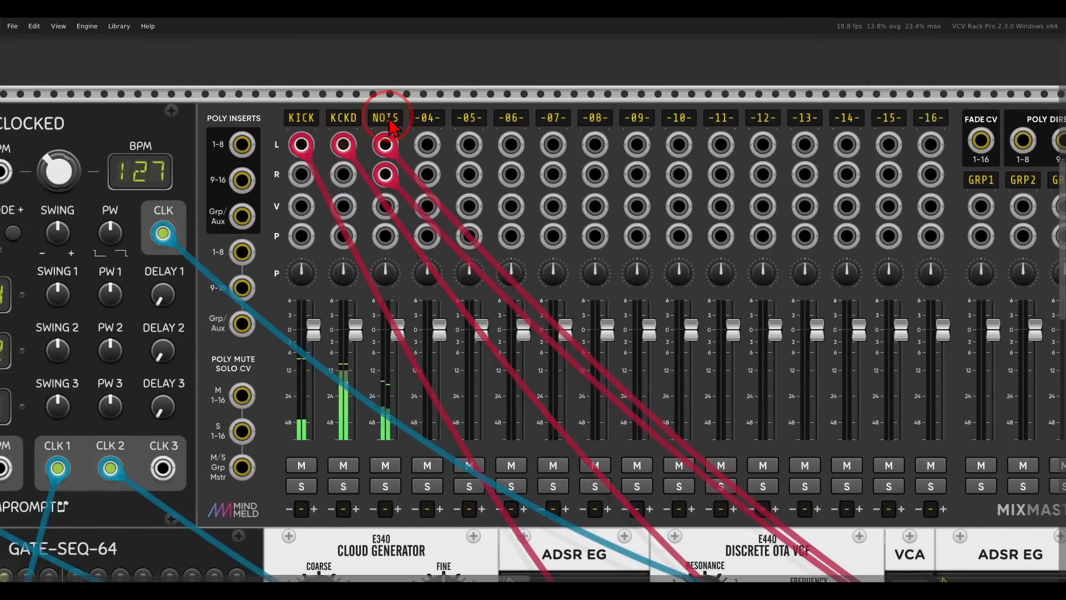
{"action": "right_click", "coordinate": [392, 126]}
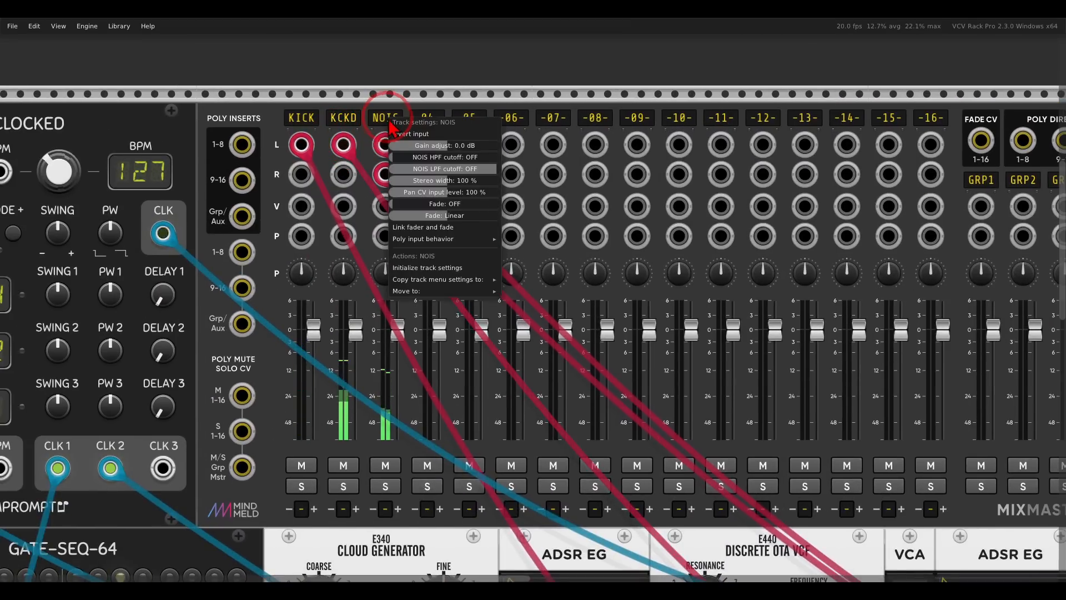
{"action": "left_click_drag", "start_coordinate": [421, 161], "coordinate": [786, 161]}
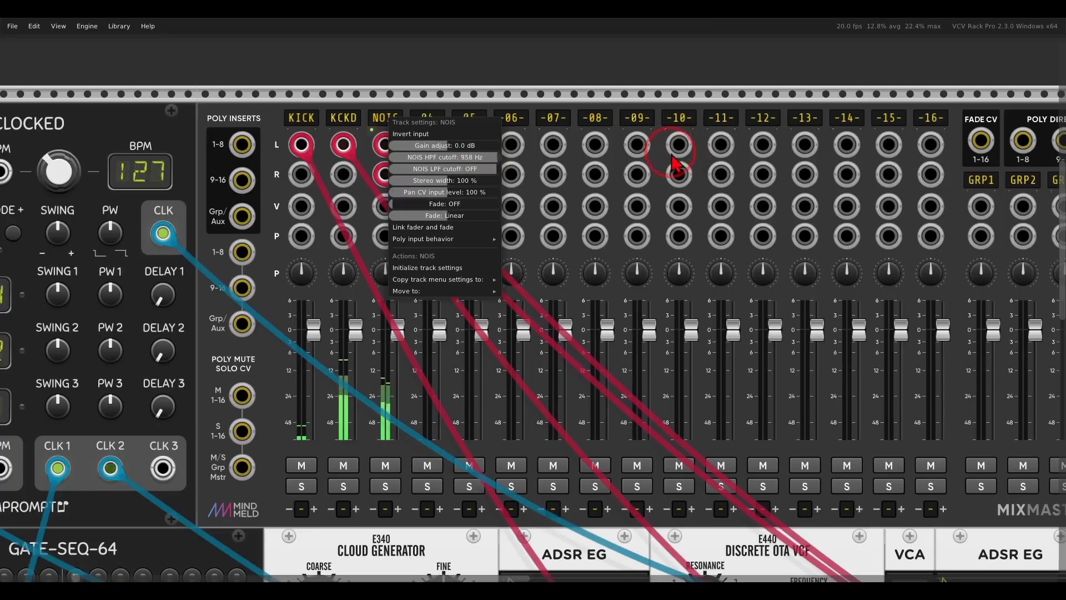
{"action": "left_click", "coordinate": [548, 66]}
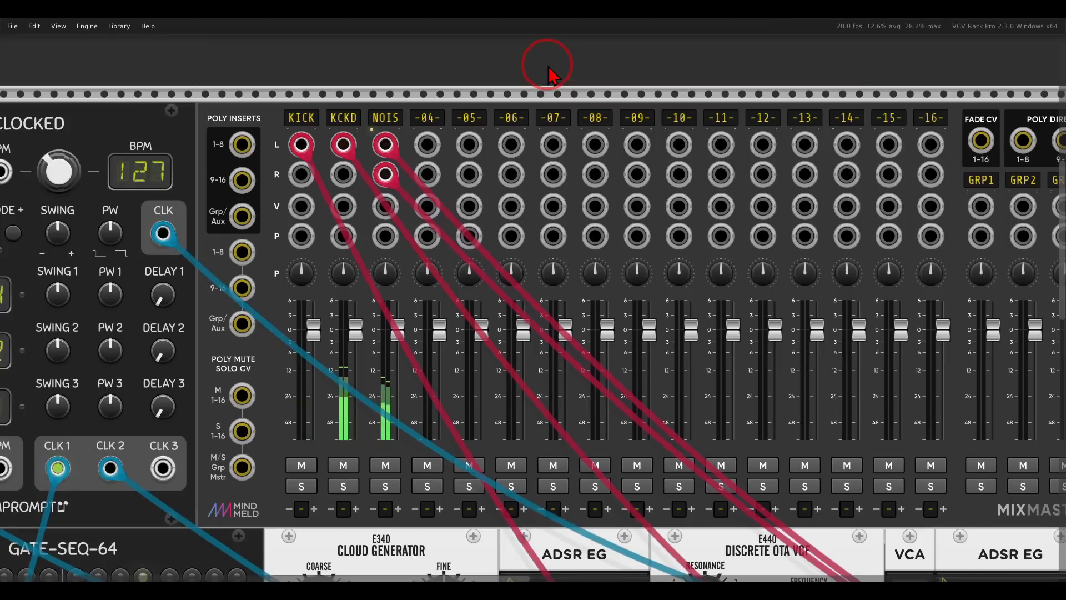
{"action": "scroll", "coordinate": [556, 300], "scroll_direction": "down", "scroll_amount": 3}
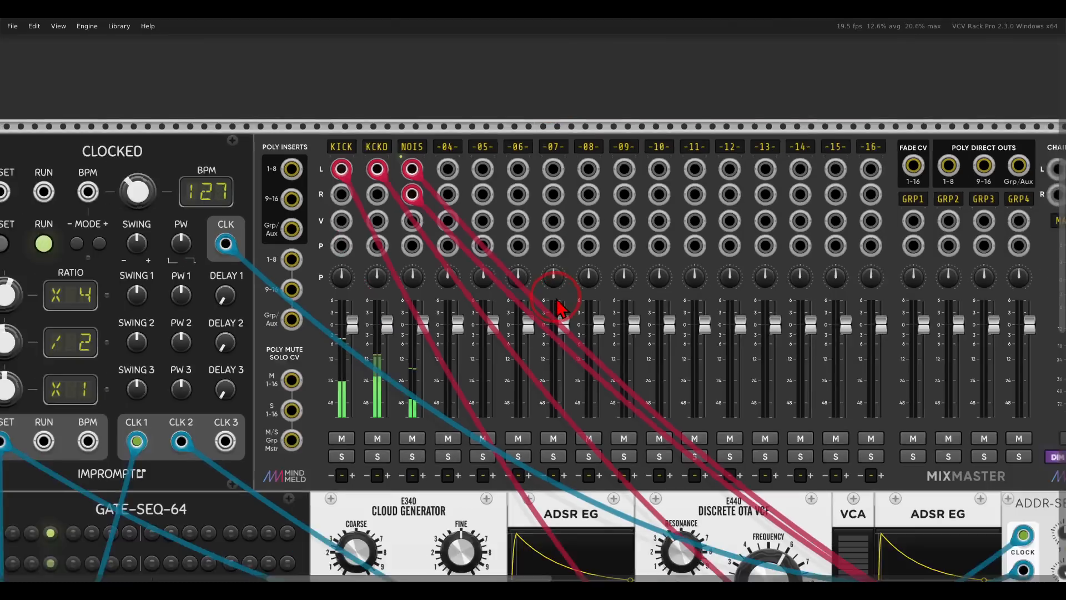
{"action": "left_click_drag", "start_coordinate": [769, 439], "coordinate": [286, 259]}
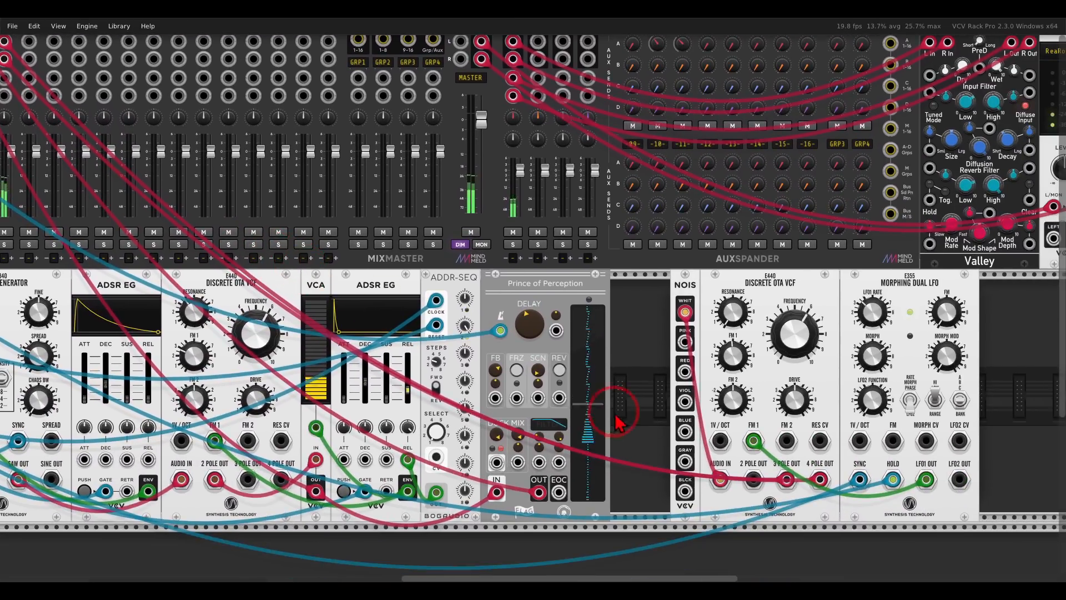
{"action": "left_click_drag", "start_coordinate": [639, 441], "coordinate": [345, 339]}
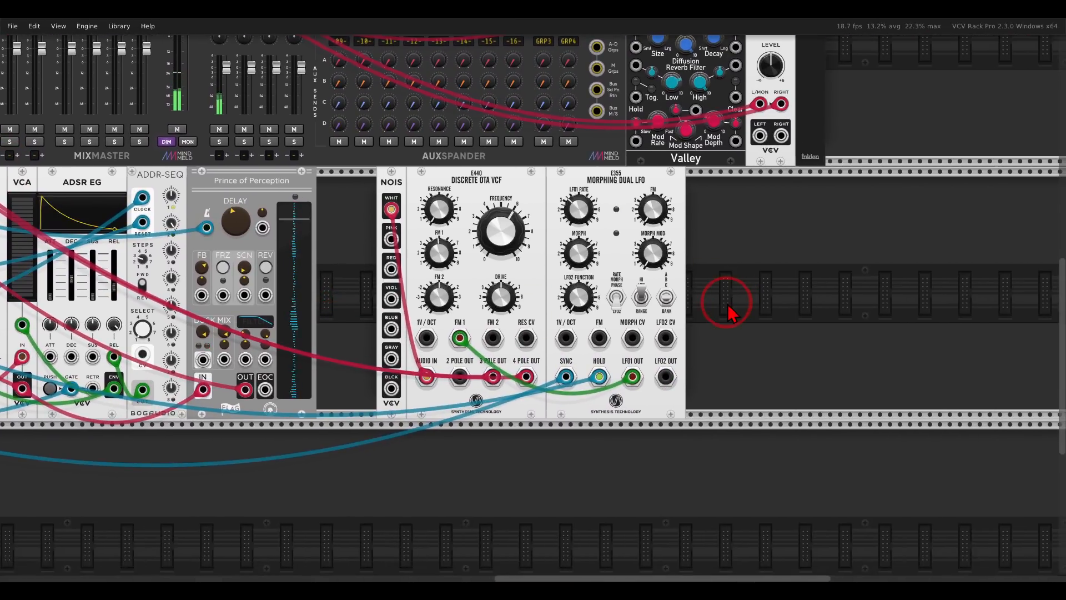
{"action": "scroll", "coordinate": [728, 312], "scroll_direction": "up", "scroll_amount": 2}
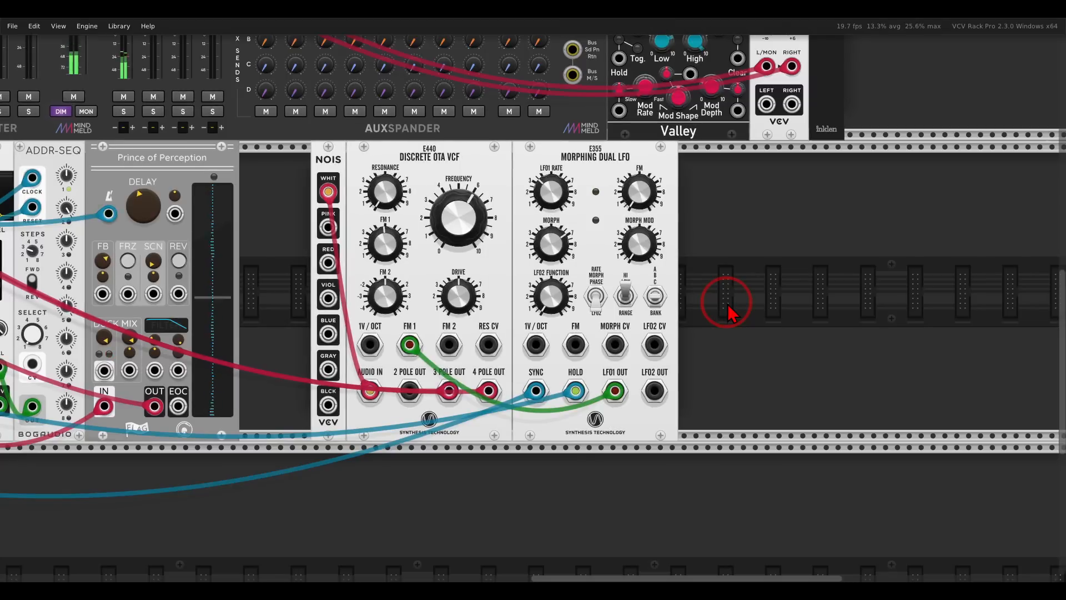
{"action": "right_click", "coordinate": [729, 312]}
{"action": "key", "text": "Escape"}
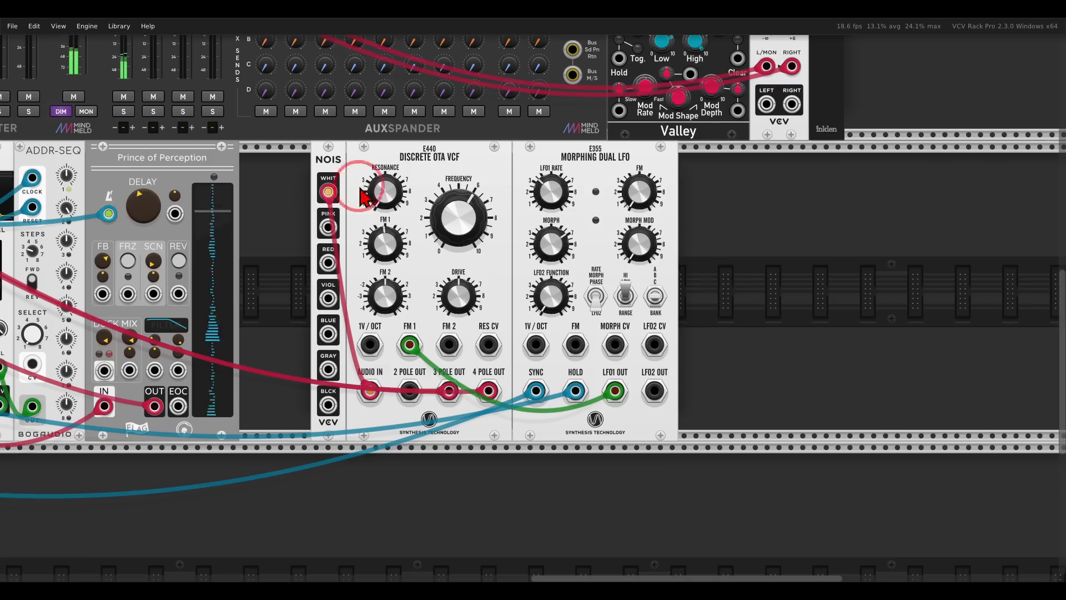
{"action": "right_click", "coordinate": [757, 286]}
{"action": "left_click", "coordinate": [559, 111]}
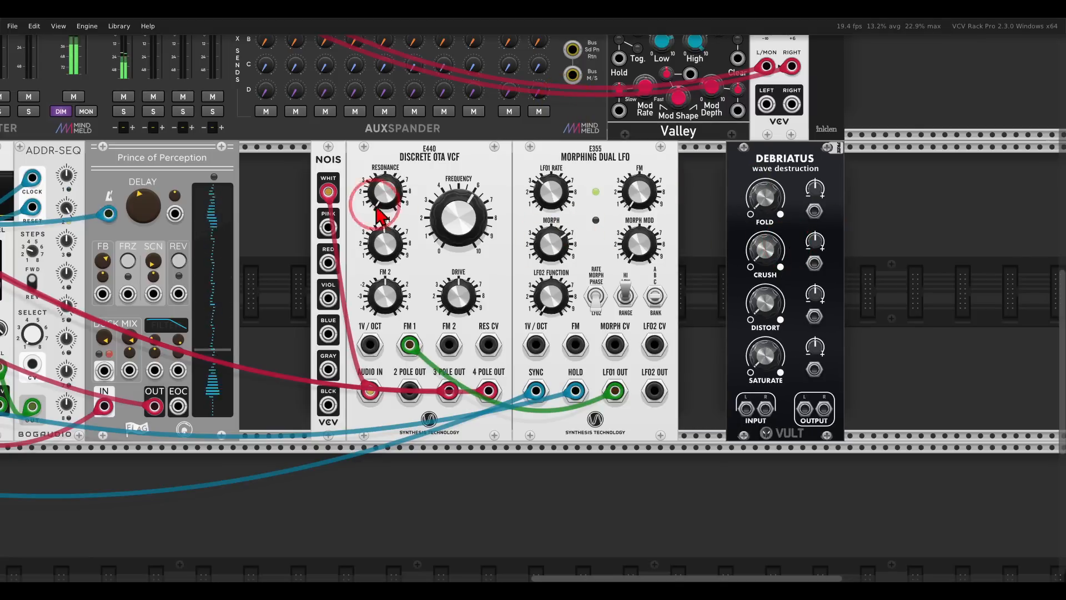
{"action": "left_click_drag", "start_coordinate": [328, 192], "coordinate": [739, 285]}
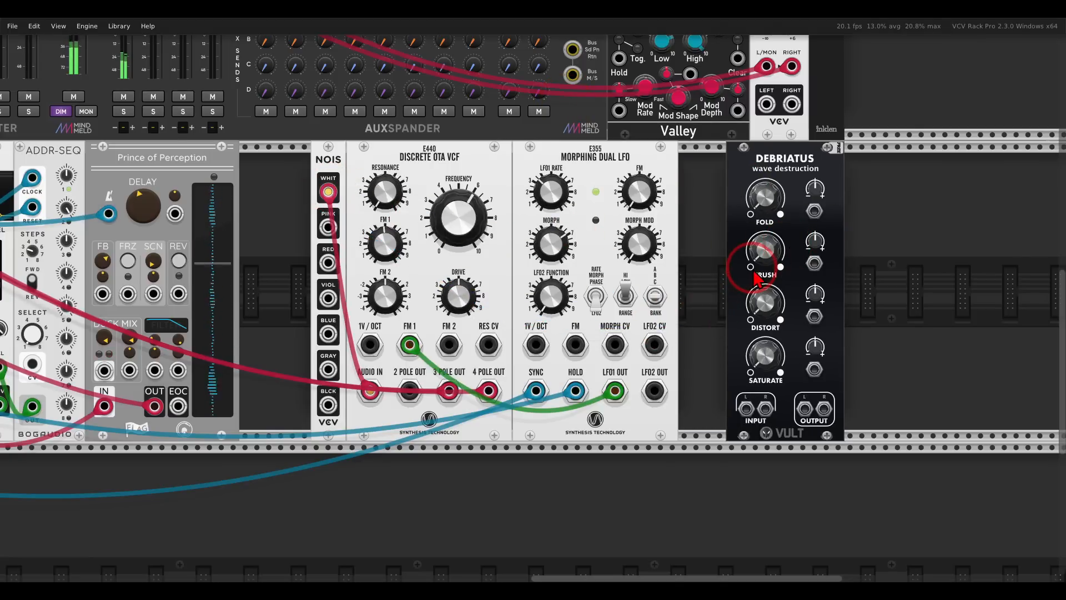
{"action": "key", "text": "Delete"}
- Add a Tangents filter after the Morphing Dual LFO and patch the Noise module's white output into its BP input
{"action": "right_click", "coordinate": [757, 282]}
{"action": "left_click", "coordinate": [228, 136]}
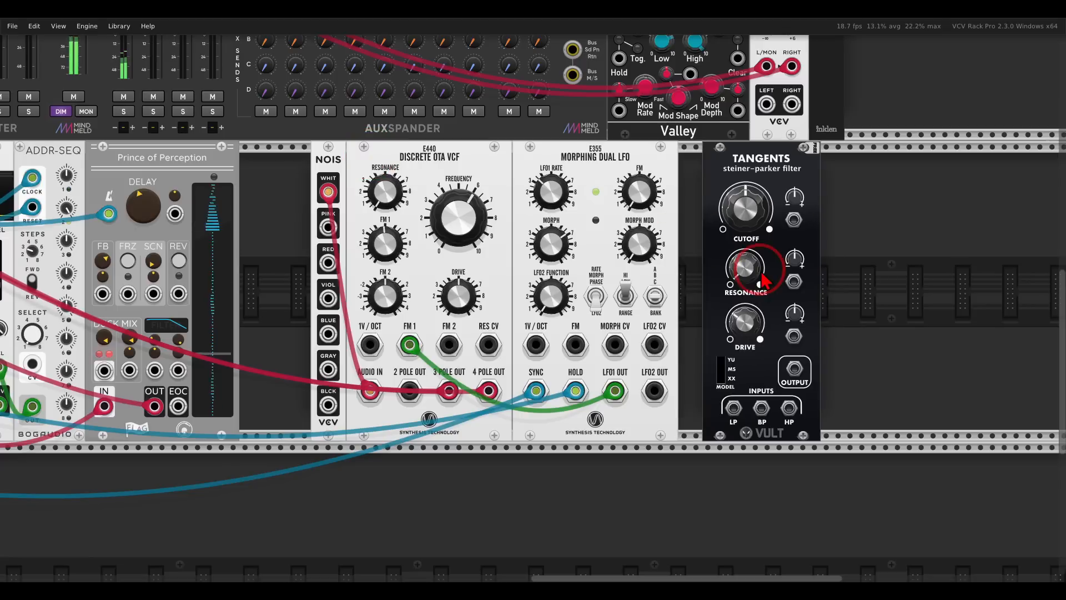
{"action": "left_click_drag", "start_coordinate": [328, 192], "coordinate": [762, 409]}
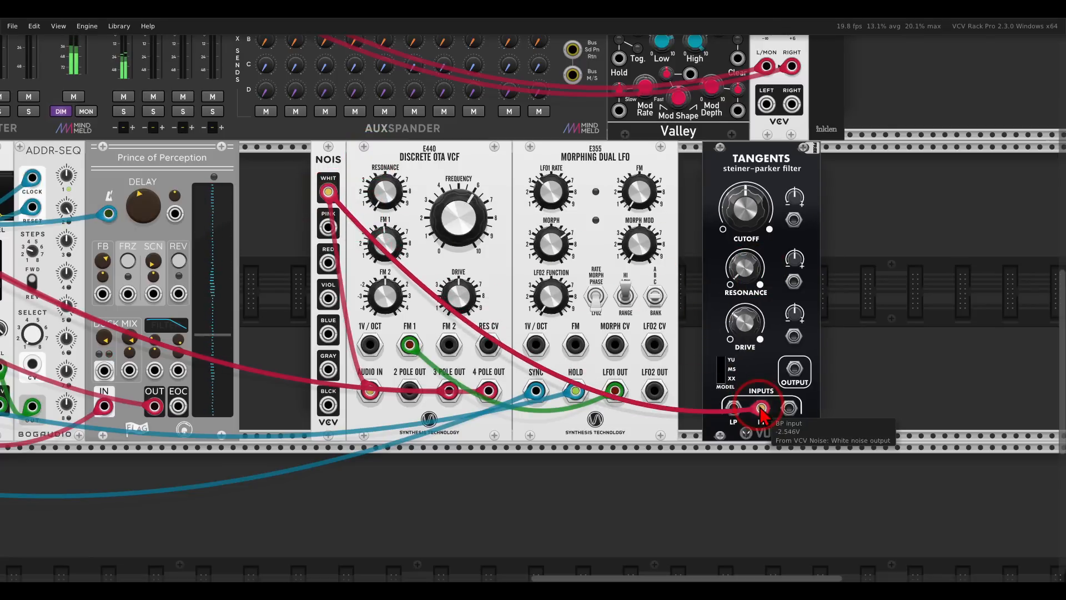
- Add a VCA next to the Tangents filter and patch the filter's output into the VCA input
{"action": "right_click", "coordinate": [838, 352]}
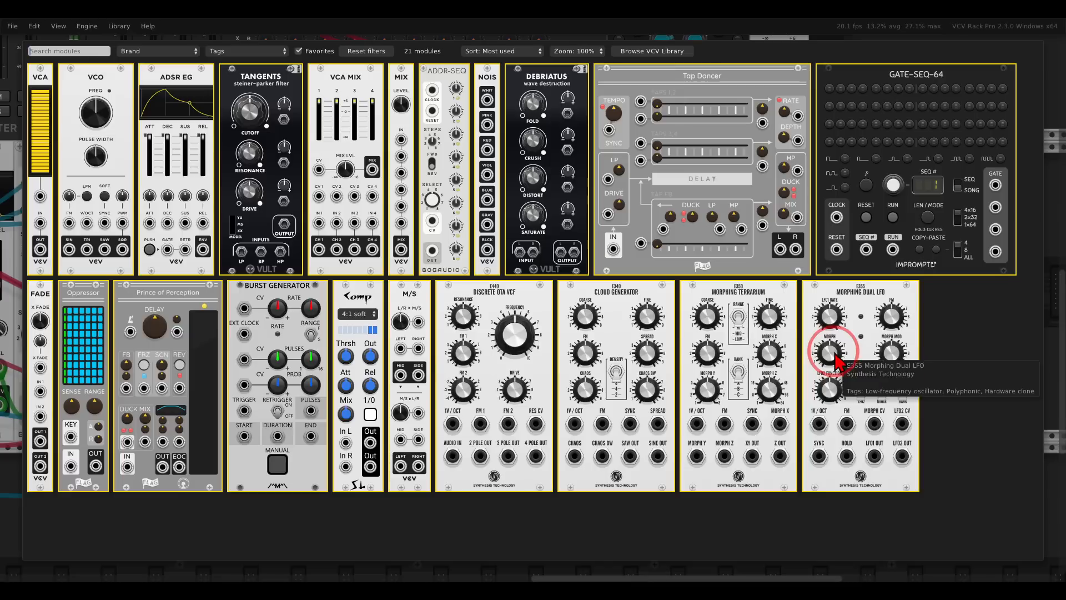
{"action": "left_click", "coordinate": [66, 77]}
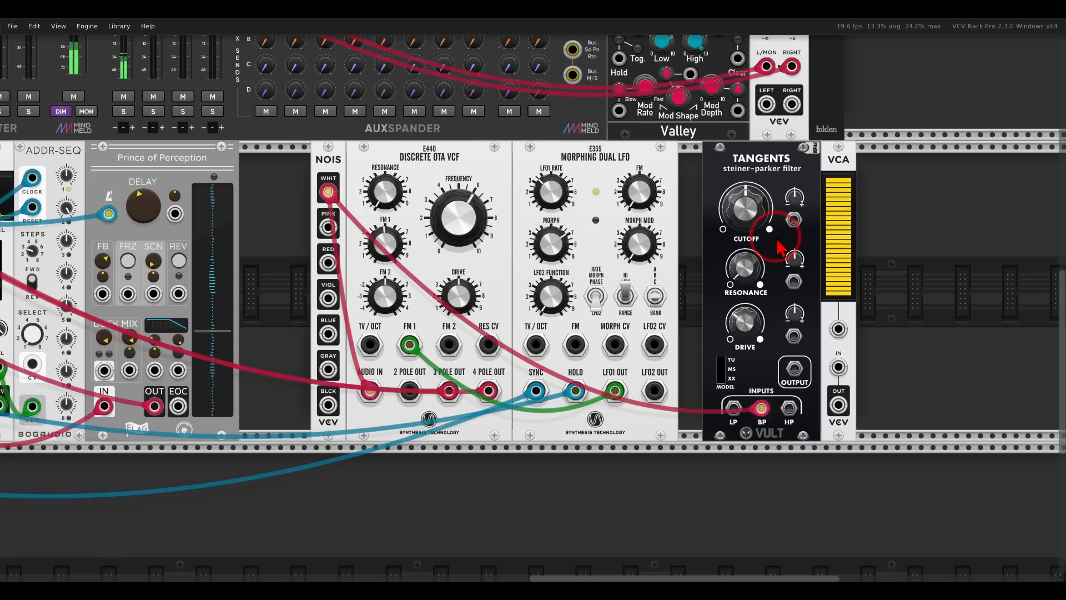
{"action": "left_click_drag", "start_coordinate": [795, 367], "coordinate": [758, 331]}
- Add an ADSR EG driving the new VCA's CV input, with sustain and release at minimum
{"action": "right_click", "coordinate": [762, 336]}
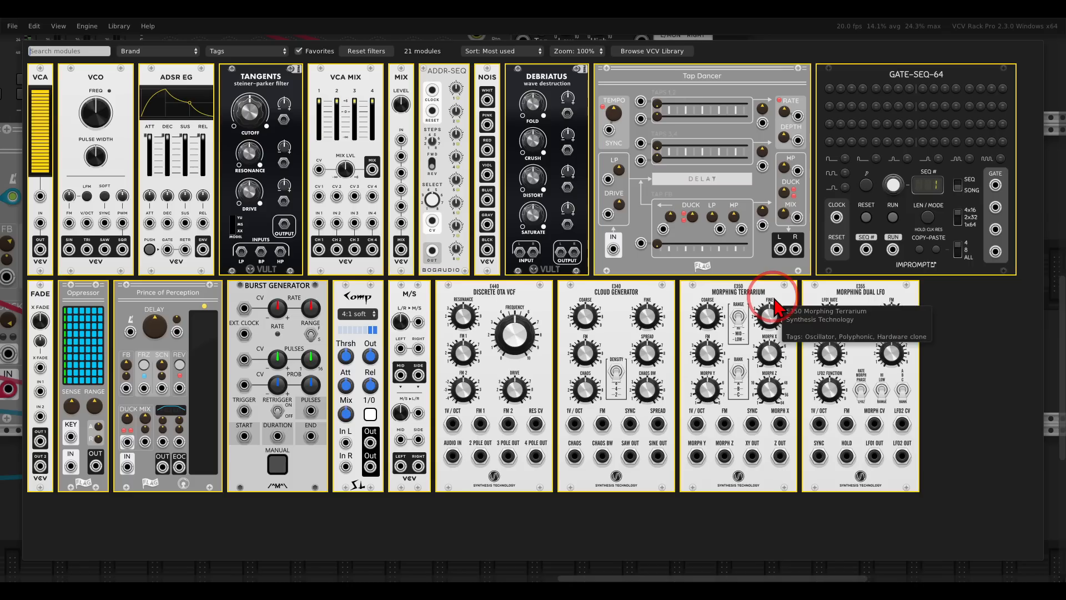
{"action": "left_click", "coordinate": [167, 72]}
{"action": "left_click_drag", "start_coordinate": [851, 388], "coordinate": [742, 311]}
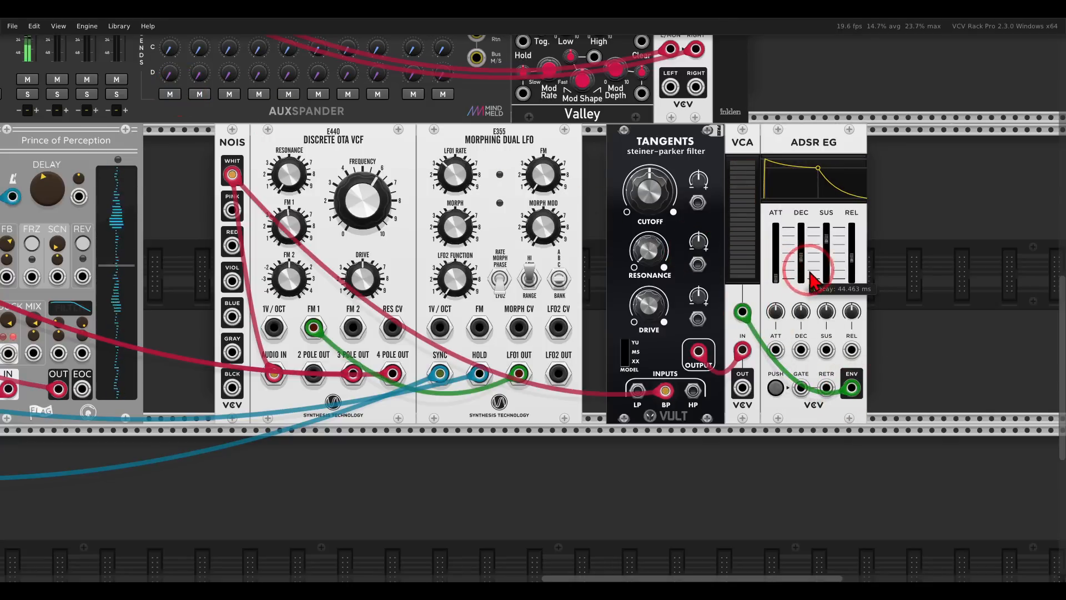
{"action": "left_click_drag", "start_coordinate": [826, 241], "coordinate": [829, 351]}
{"action": "left_click_drag", "start_coordinate": [851, 259], "coordinate": [853, 339]}
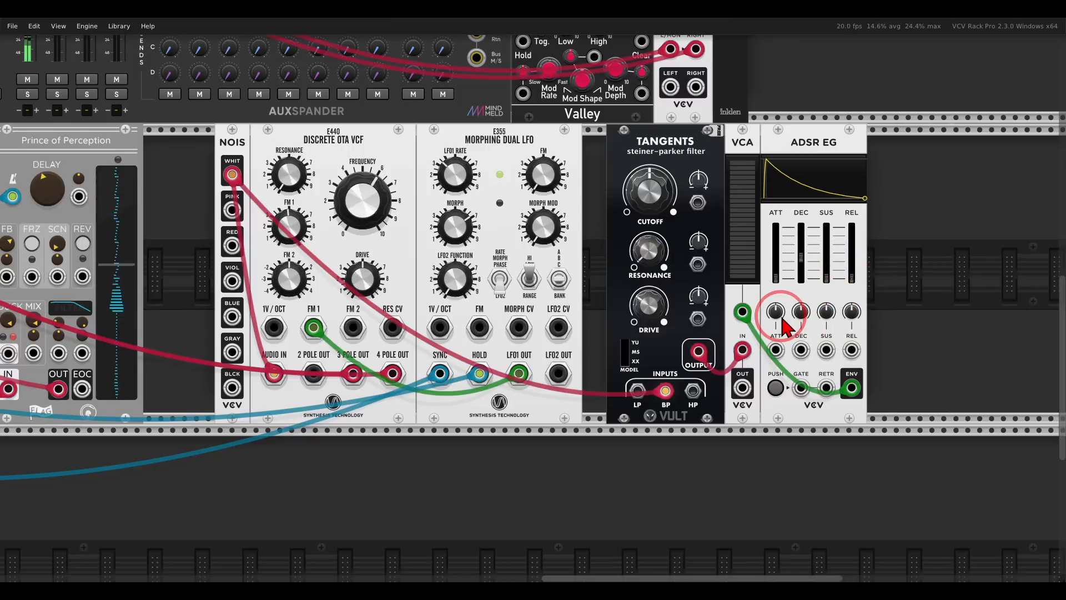
- Patch the new VCA's output into MixMaster channel 4's left input and rename the channel HATS
{"action": "scroll", "coordinate": [783, 324], "scroll_direction": "down", "scroll_amount": 2}
{"action": "scroll", "coordinate": [794, 355], "scroll_direction": "left", "scroll_amount": 3}
{"action": "scroll", "coordinate": [795, 355], "scroll_direction": "up", "scroll_amount": 1}
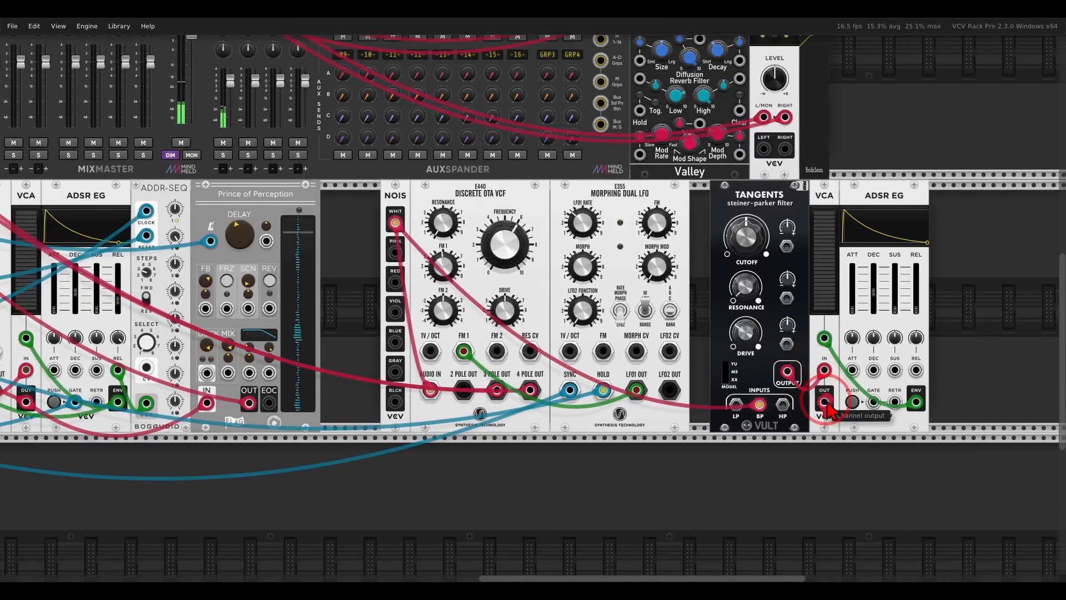
{"action": "left_click_drag", "start_coordinate": [826, 405], "coordinate": [173, 109]}
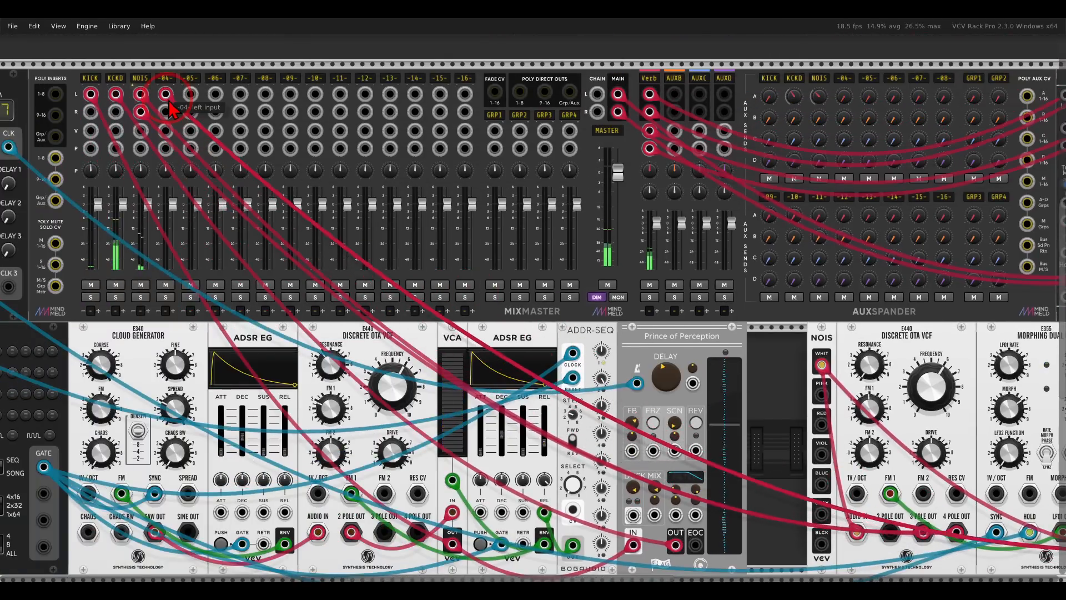
{"action": "type", "text": "HATS"}
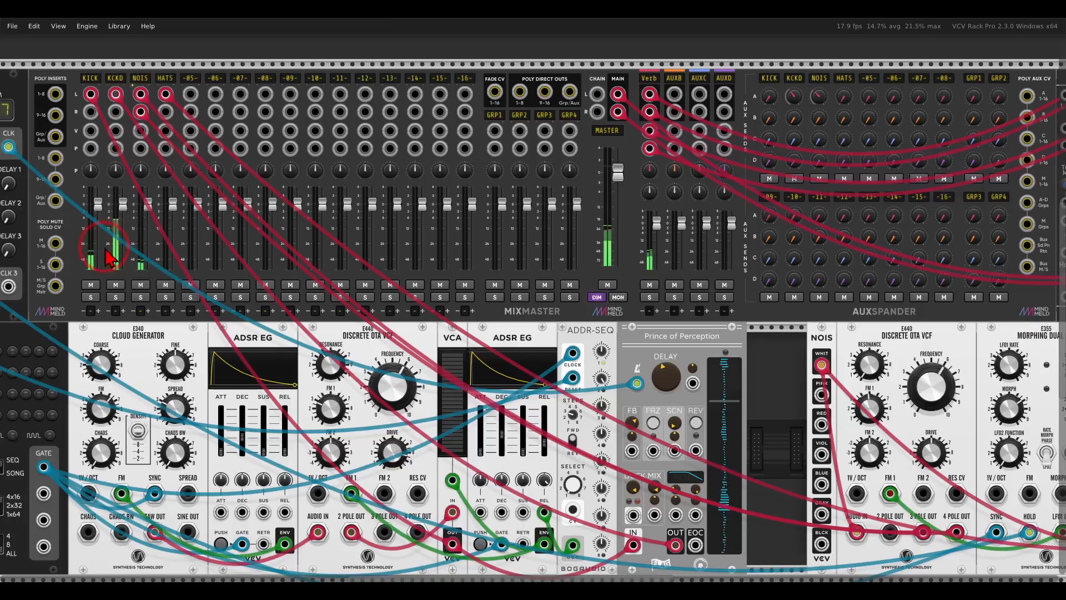
- Mute the KICK, KCKD and NOIS channels on MixMaster
{"action": "left_click", "coordinate": [91, 284]}
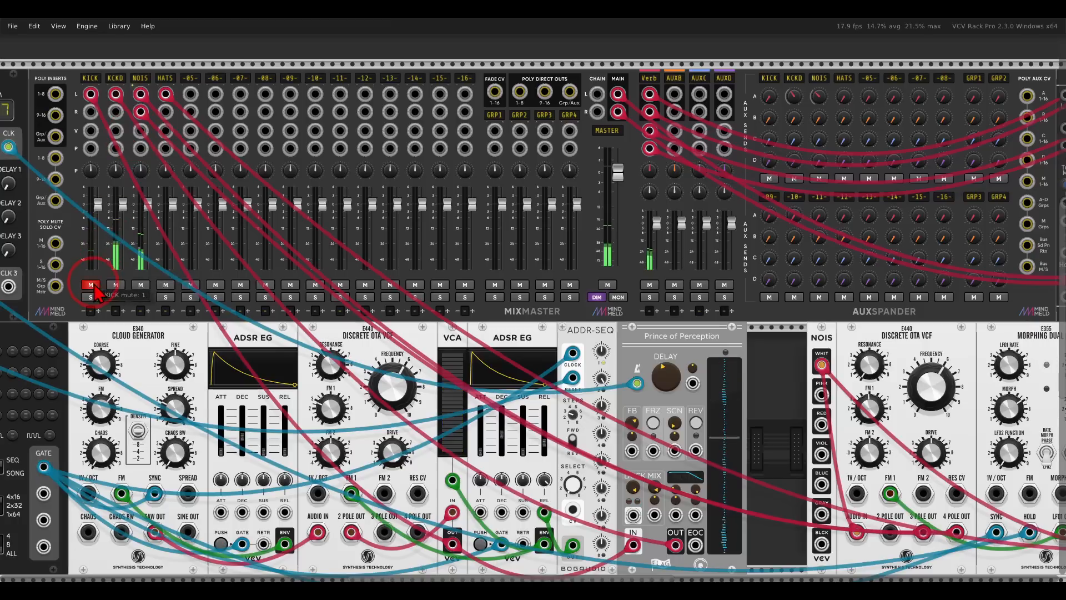
{"action": "left_click", "coordinate": [115, 284]}
{"action": "left_click", "coordinate": [139, 285]}
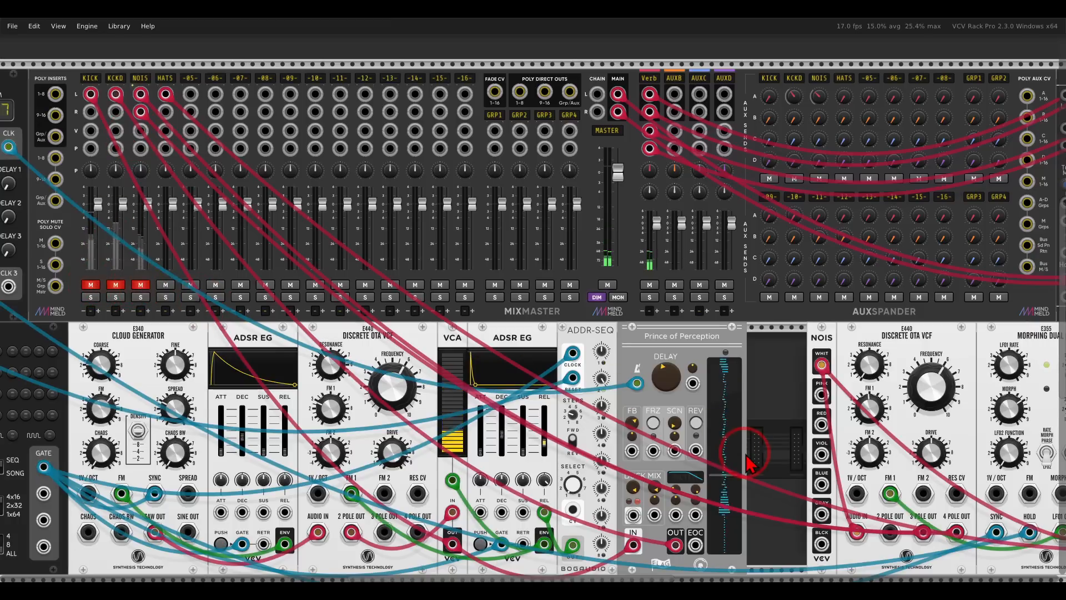
- Patch GATE-SEQ-64's second gate output into the gate input of the hats' ADSR EG
{"action": "left_click_drag", "start_coordinate": [954, 504], "coordinate": [381, 282]}
{"action": "left_click_drag", "start_coordinate": [623, 325], "coordinate": [597, 338]}
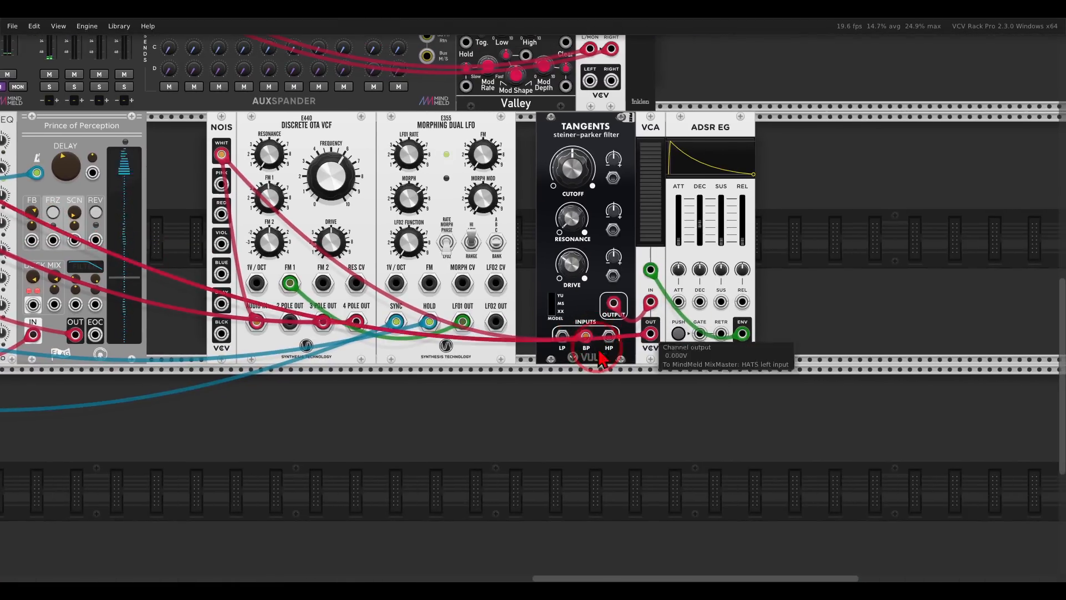
{"action": "left_click_drag", "start_coordinate": [344, 390], "coordinate": [741, 402]}
{"action": "scroll", "coordinate": [738, 402], "scroll_direction": "down", "scroll_amount": 2}
{"action": "scroll", "coordinate": [611, 429], "scroll_direction": "left", "scroll_amount": 2}
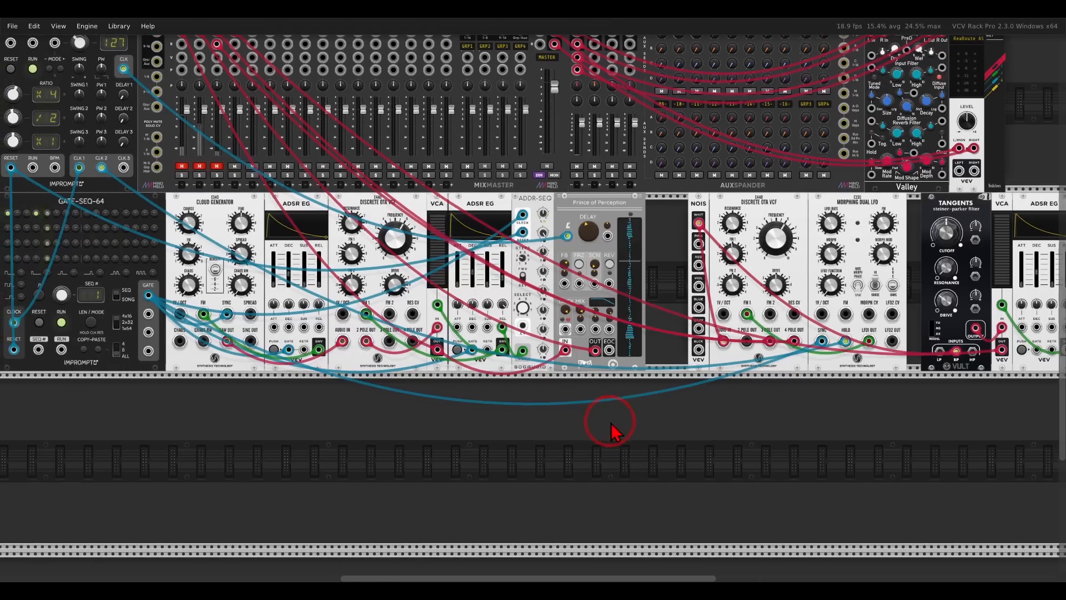
{"action": "left_click_drag", "start_coordinate": [149, 314], "coordinate": [1036, 349]}
- Activate steps 3, 7, 10 and 11 in the second row of GATE-SEQ-64
{"action": "scroll", "coordinate": [326, 464], "scroll_direction": "left", "scroll_amount": 3}
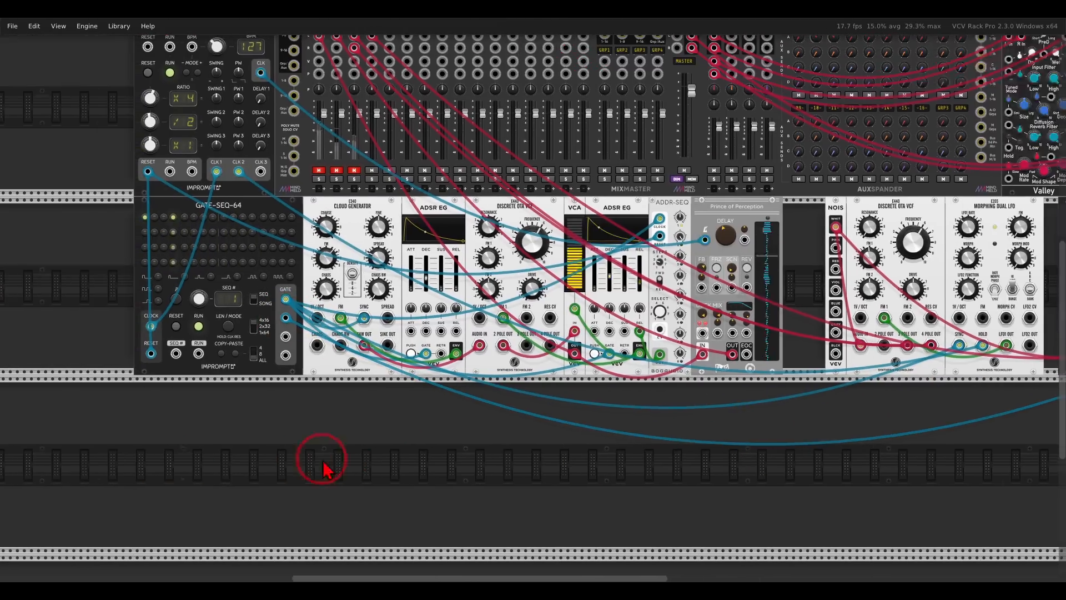
{"action": "scroll", "coordinate": [391, 286], "scroll_direction": "up", "scroll_amount": 5}
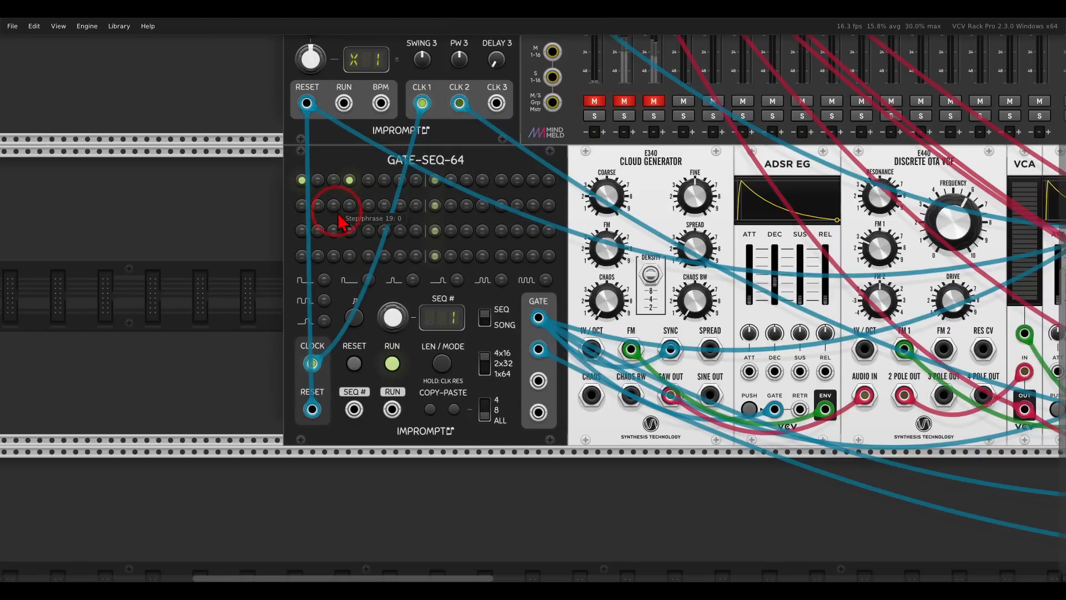
{"action": "left_click", "coordinate": [333, 206]}
{"action": "left_click", "coordinate": [400, 207]}
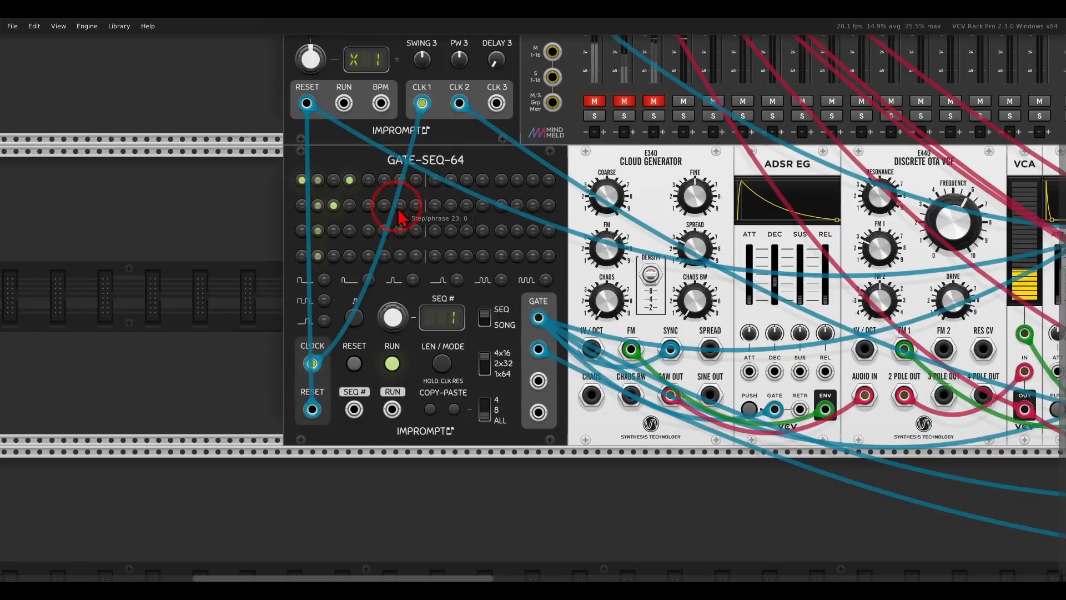
{"action": "left_click", "coordinate": [466, 207]}
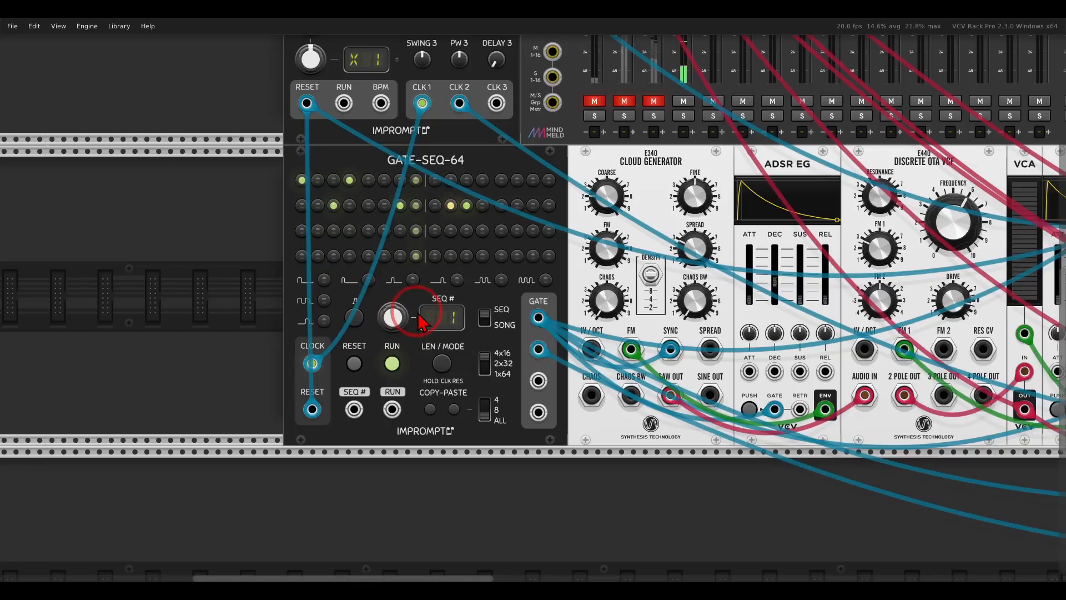
- Set the Tangents filter's cutoff to about 0.81 and adjust its resonance
{"action": "scroll", "coordinate": [420, 321], "scroll_direction": "down", "scroll_amount": 3}
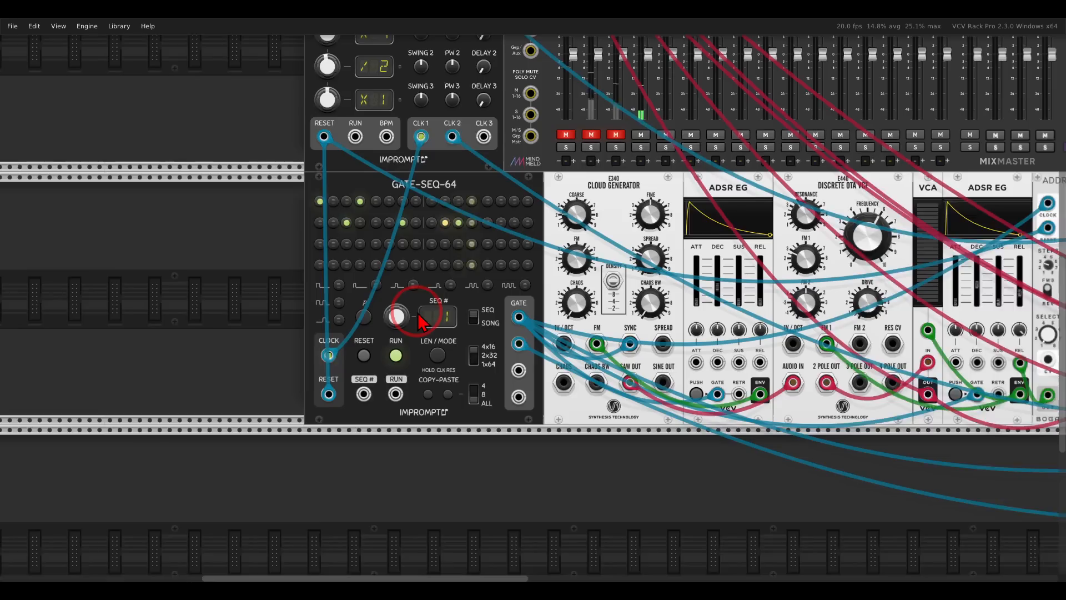
{"action": "scroll", "coordinate": [798, 388], "scroll_direction": "right", "scroll_amount": 6}
{"action": "left_click_drag", "start_coordinate": [797, 380], "coordinate": [345, 383]}
{"action": "scroll", "coordinate": [692, 276], "scroll_direction": "up", "scroll_amount": 4}
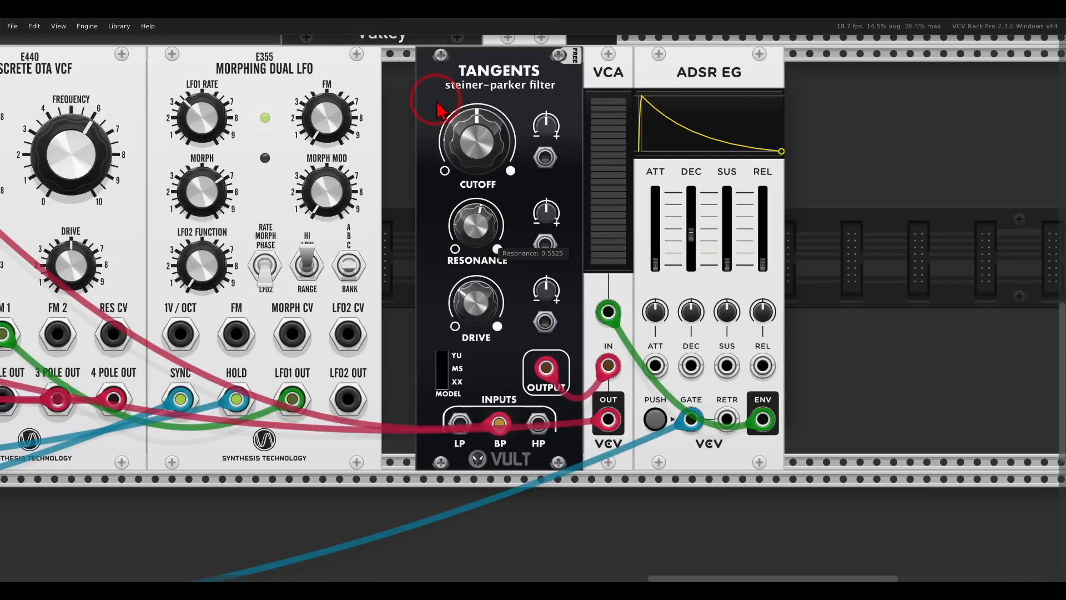
{"action": "left_click_drag", "start_coordinate": [461, 140], "coordinate": [461, 139]}
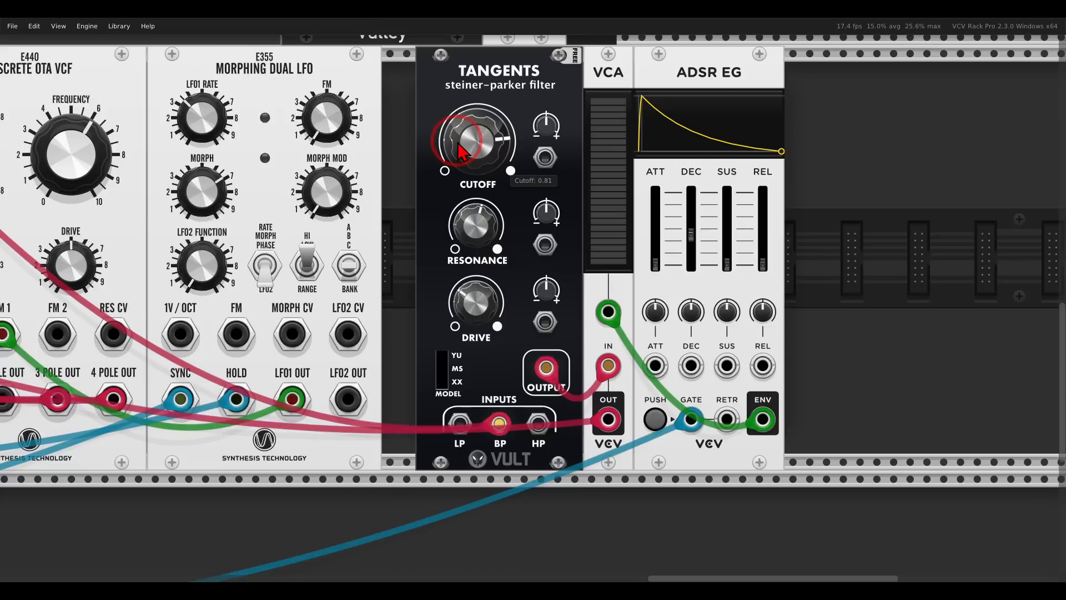
{"action": "left_click_drag", "start_coordinate": [465, 220], "coordinate": [468, 228]}
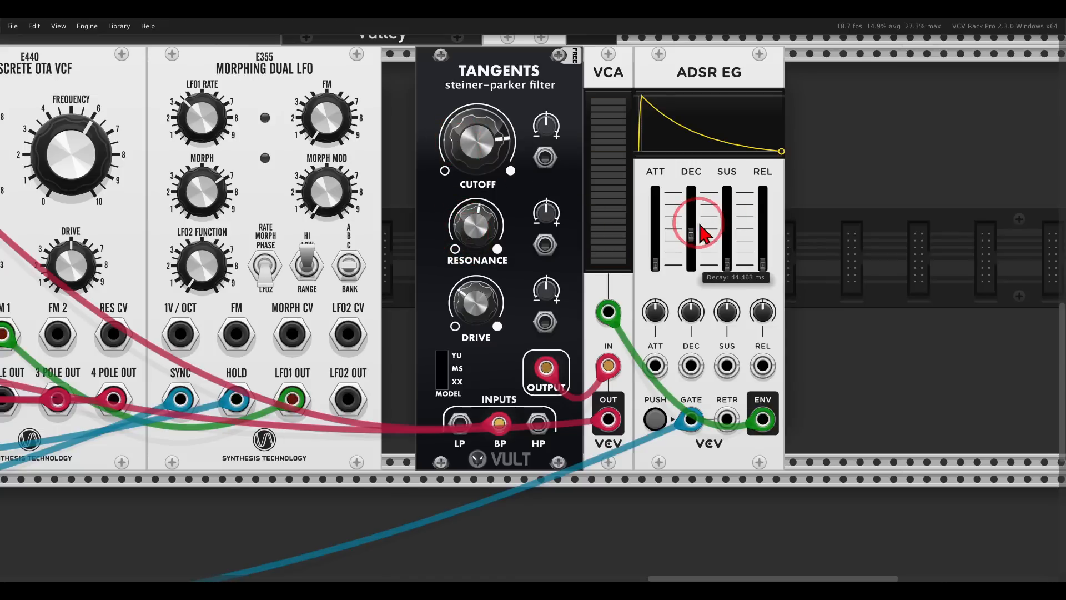
- Shorten the decay of the hats' ADSR EG to about 12.8 ms and fine-tune the Tangents cutoff
{"action": "left_click_drag", "start_coordinate": [701, 229], "coordinate": [698, 254]}
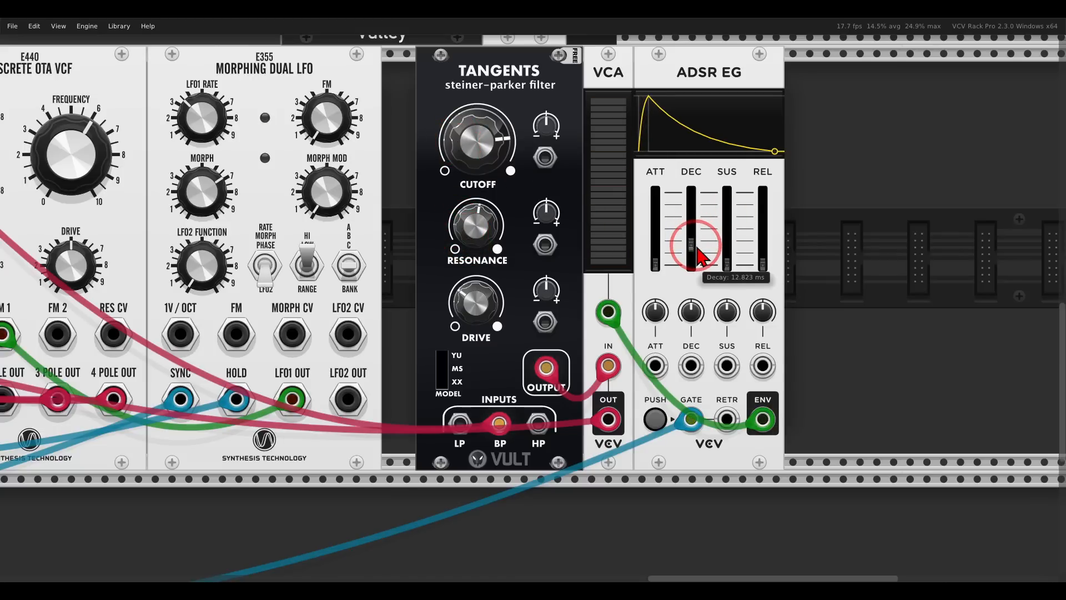
{"action": "left_click_drag", "start_coordinate": [494, 164], "coordinate": [495, 167]}
- Lower the HATS channel's gain adjust to about -2.9 dB in its track settings
{"action": "scroll", "coordinate": [477, 167], "scroll_direction": "down", "scroll_amount": 4}
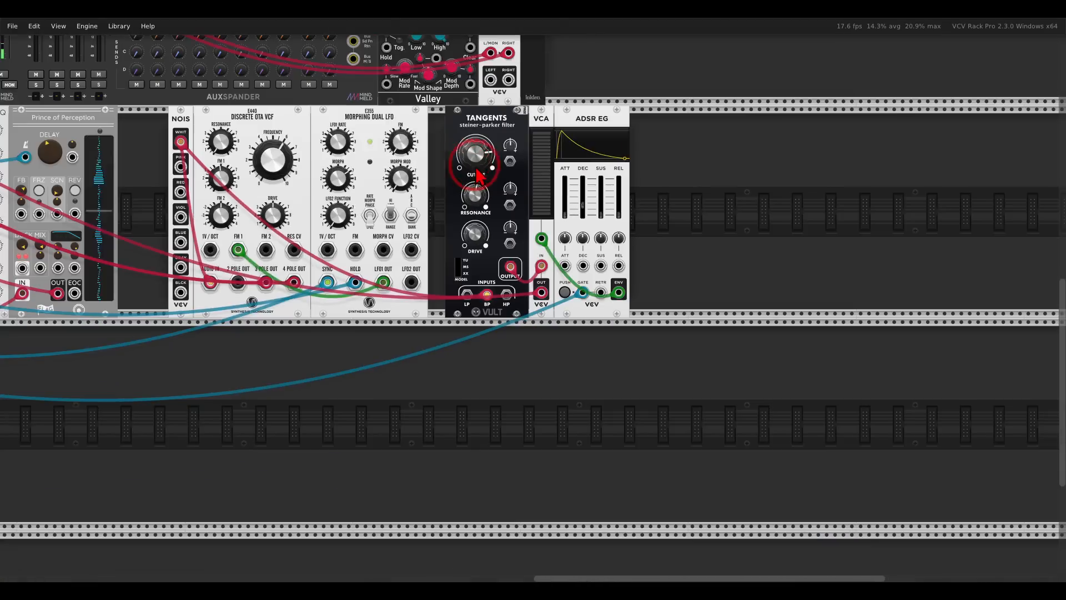
{"action": "left_click_drag", "start_coordinate": [277, 117], "coordinate": [852, 322]}
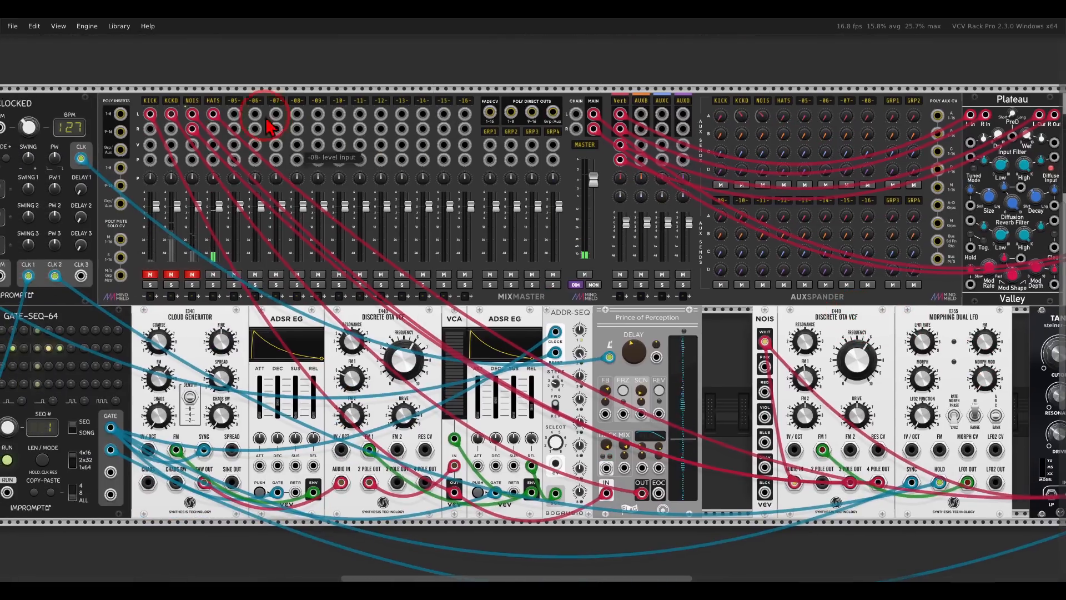
{"action": "right_click", "coordinate": [212, 101]}
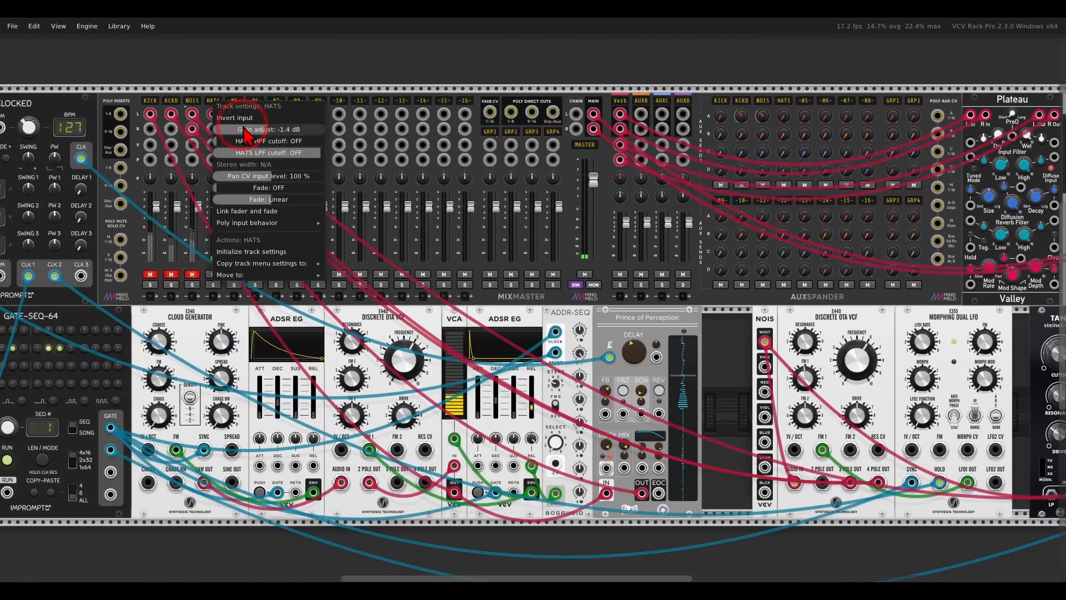
{"action": "left_click_drag", "start_coordinate": [244, 129], "coordinate": [238, 129]}
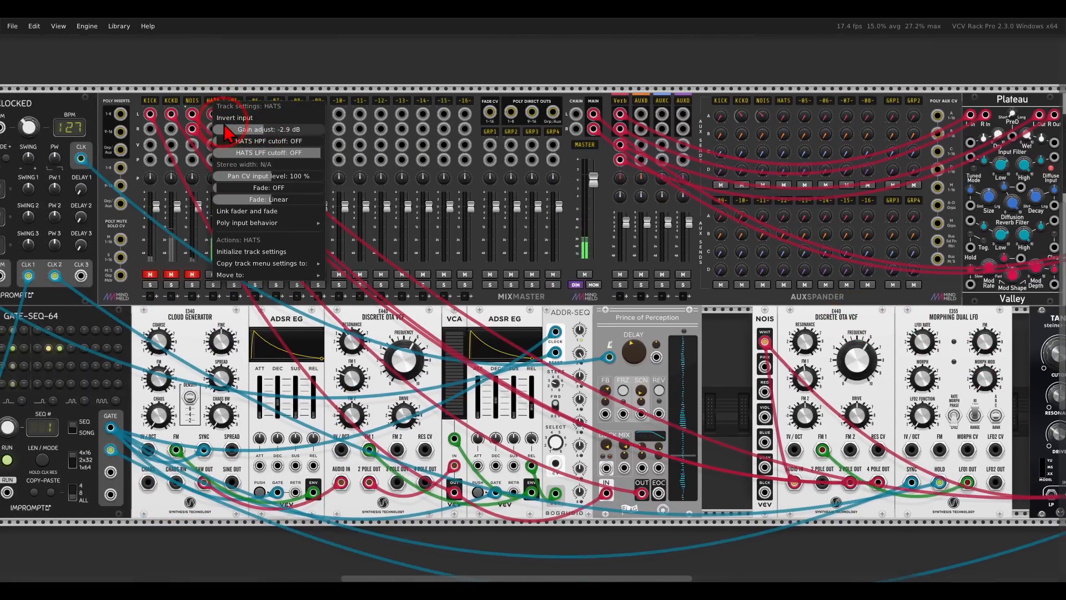
- Unmute the KICK, KCKD and NOIS channels on MixMaster
{"action": "left_click", "coordinate": [171, 166]}
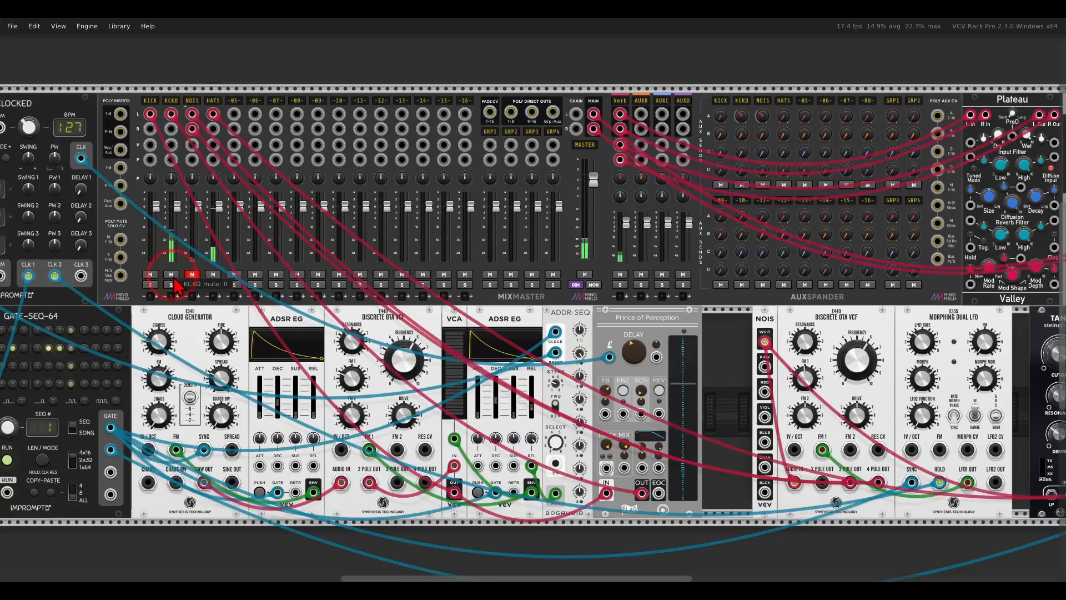
{"action": "left_click", "coordinate": [192, 275]}
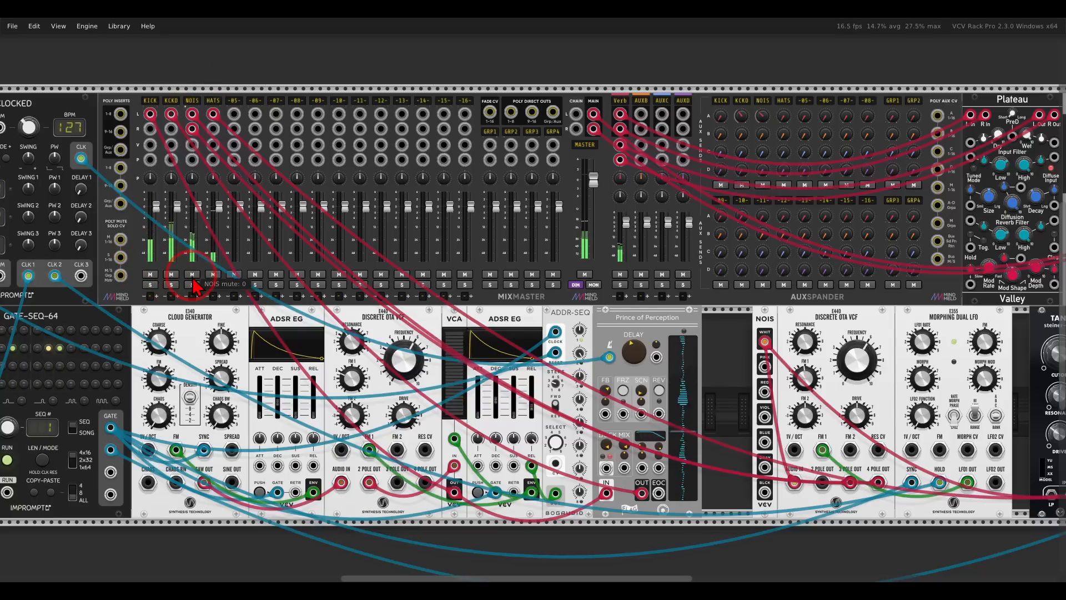
- Lower the HATS channel's gain adjust to about -4.4 dB in its track settings
{"action": "left_click", "coordinate": [213, 103]}
{"action": "left_click", "coordinate": [266, 129]}
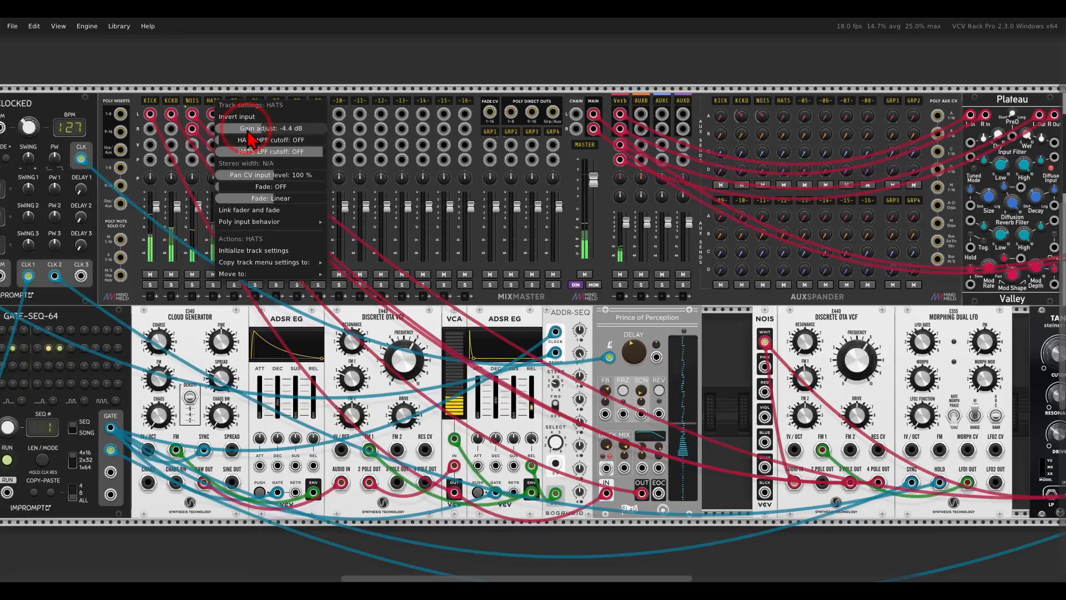
{"action": "left_click", "coordinate": [250, 74]}
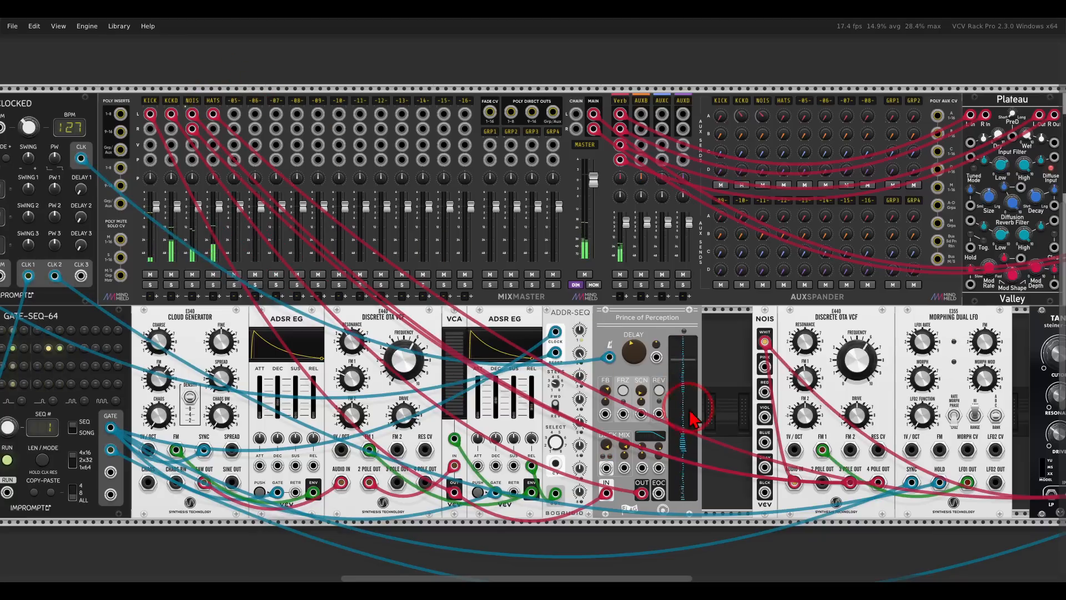
- Insert a second Prince of Perception delay after the hats' VCA and feed it the same clock as the first delay
{"action": "left_click_drag", "start_coordinate": [716, 399], "coordinate": [141, 324]}
{"action": "left_click_drag", "start_coordinate": [654, 328], "coordinate": [623, 306]}
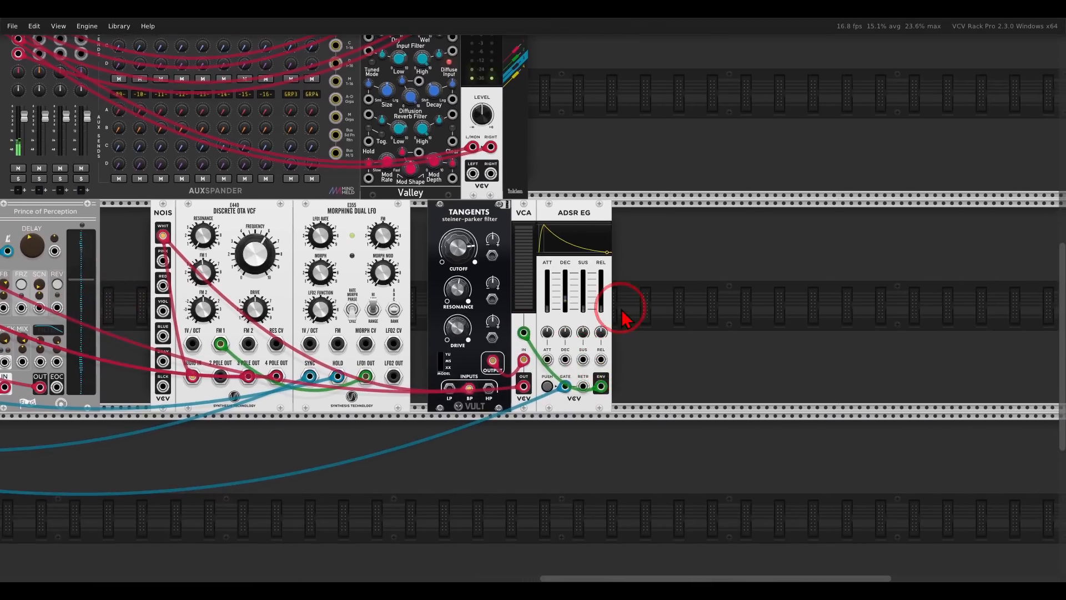
{"action": "scroll", "coordinate": [622, 307], "scroll_direction": "up", "scroll_amount": 3}
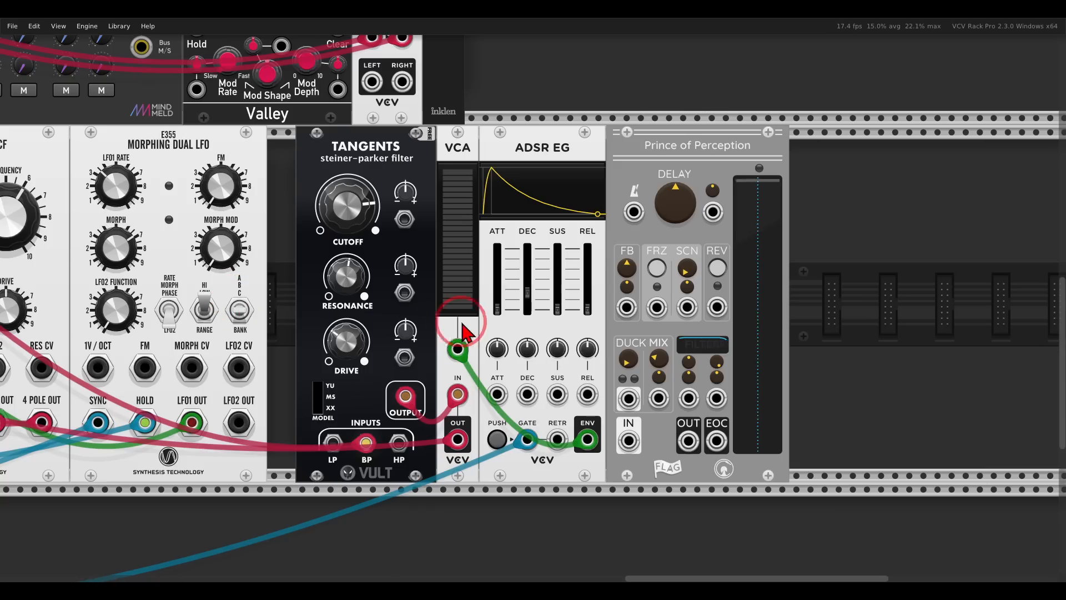
{"action": "left_click", "coordinate": [465, 421]}
{"action": "left_click_drag", "start_coordinate": [466, 427], "coordinate": [711, 393]}
{"action": "scroll", "coordinate": [455, 442], "scroll_direction": "down", "scroll_amount": 2}
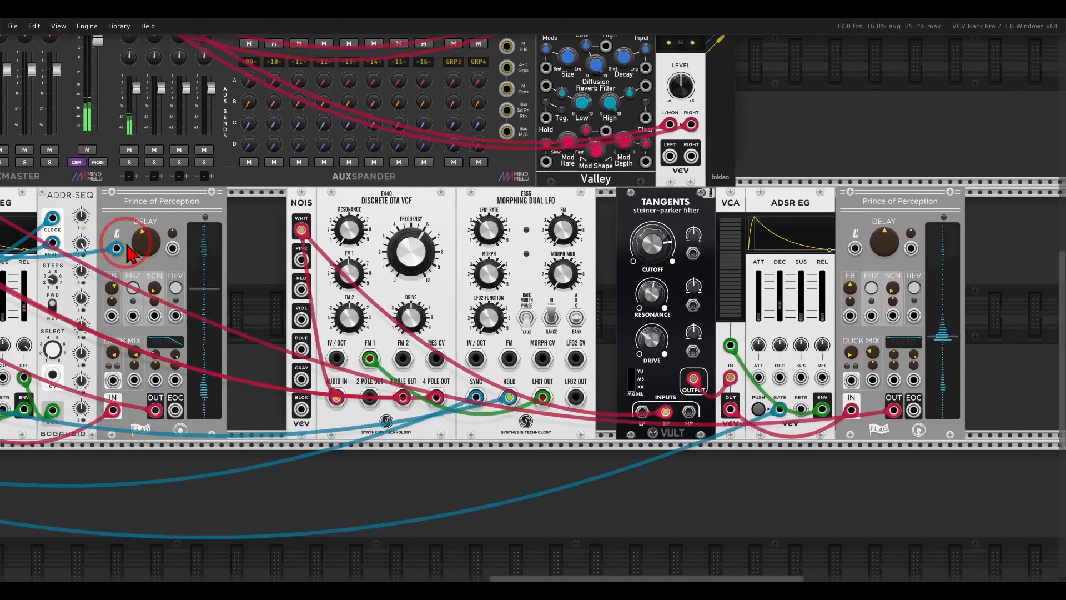
{"action": "left_click_drag", "start_coordinate": [118, 244], "coordinate": [683, 262]}
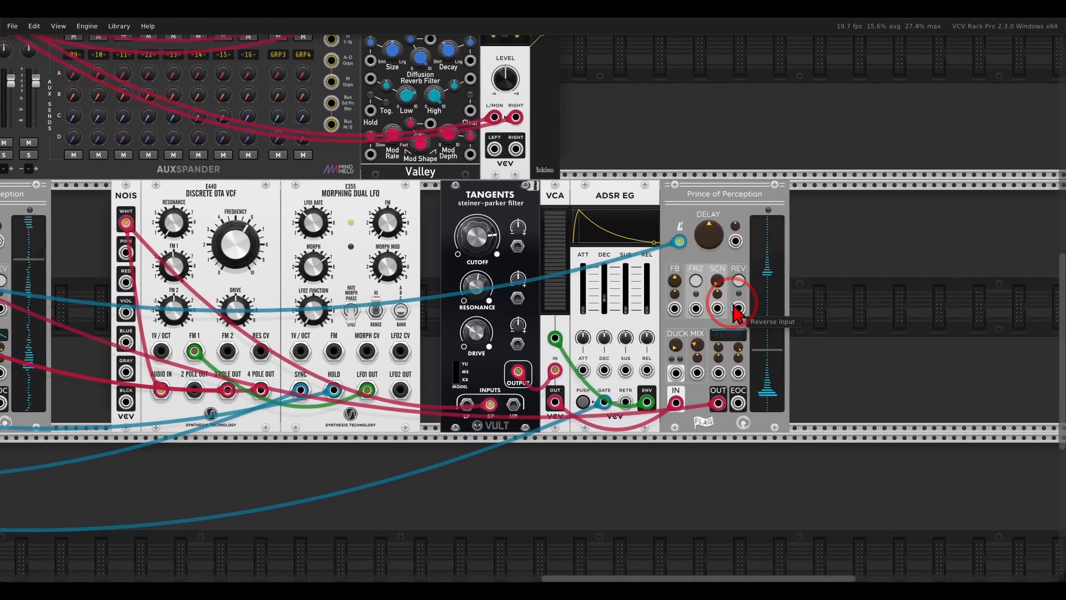
- Shorten the hats' delay time, raise its feedback slightly and cut the low frequencies with its filter
{"action": "scroll", "coordinate": [733, 305], "scroll_direction": "up", "scroll_amount": 3}
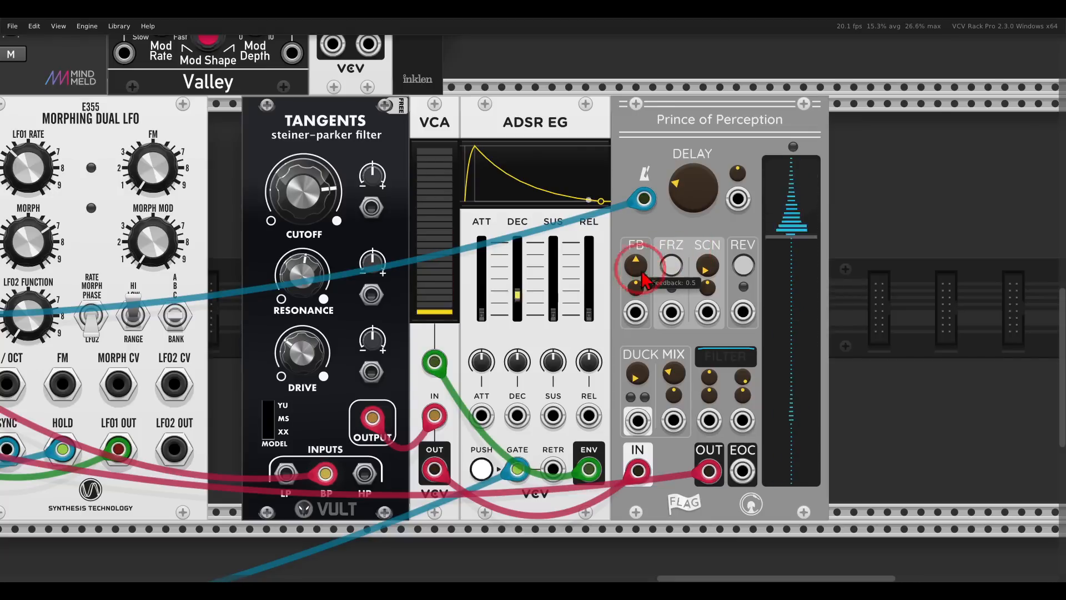
{"action": "mouse_move", "coordinate": [678, 384]}
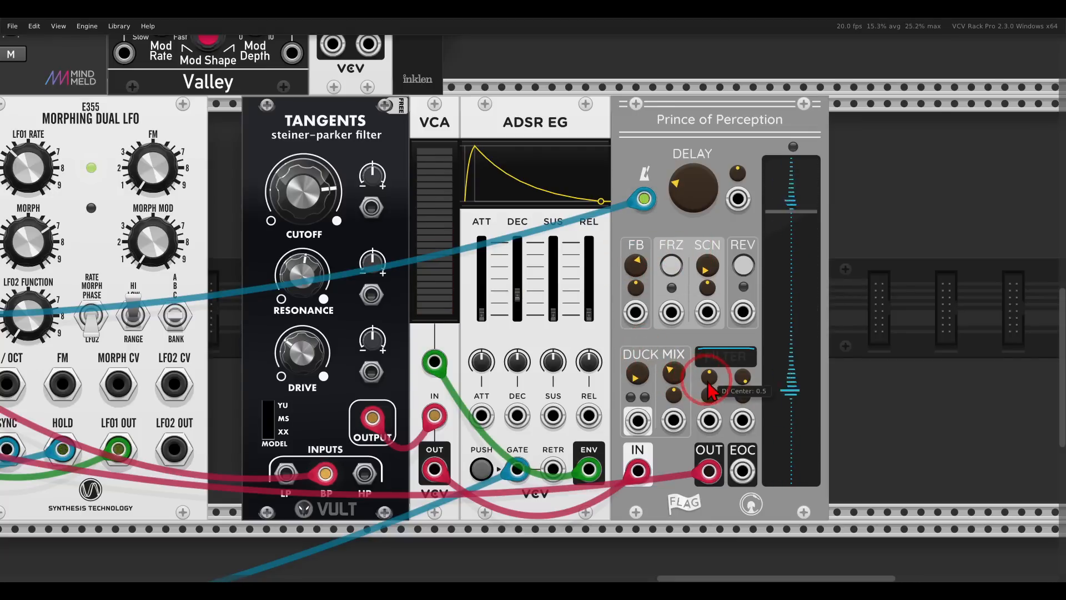
{"action": "left_click_drag", "start_coordinate": [695, 378], "coordinate": [673, 350]}
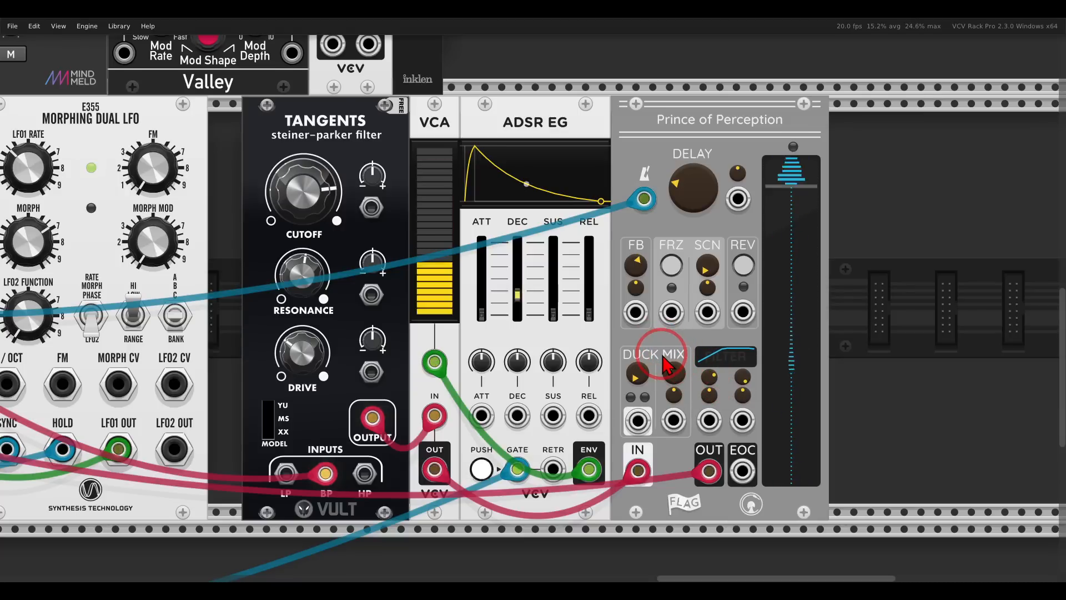
- Patch the kick VCA's output into the hats' delay duck sidechain input and turn the ducking up fully
{"action": "scroll", "coordinate": [659, 356], "scroll_direction": "down", "scroll_amount": 3}
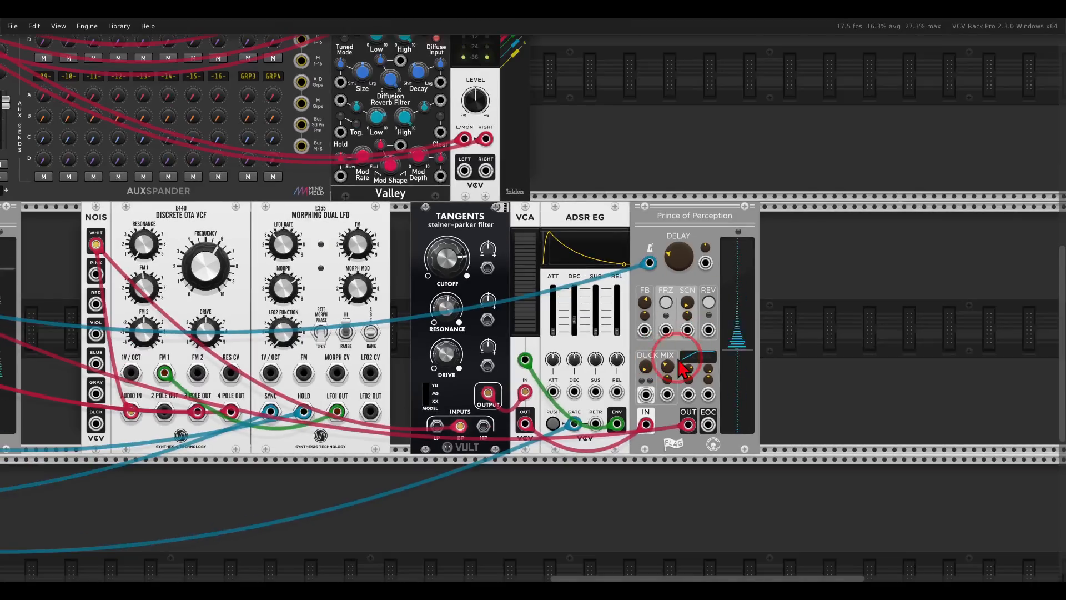
{"action": "left_click_drag", "start_coordinate": [659, 349], "coordinate": [778, 322]}
{"action": "mouse_move", "coordinate": [772, 341]}
{"action": "scroll", "coordinate": [774, 349], "scroll_direction": "up", "scroll_amount": 3}
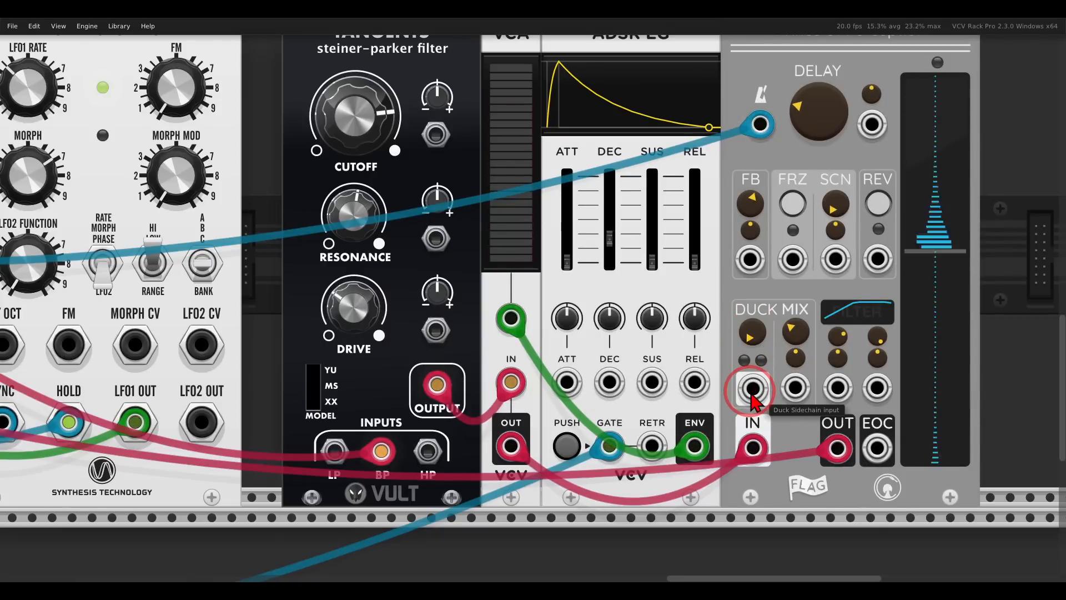
{"action": "scroll", "coordinate": [751, 395], "scroll_direction": "down", "scroll_amount": 5}
{"action": "left_click_drag", "start_coordinate": [261, 437], "coordinate": [327, 417]}
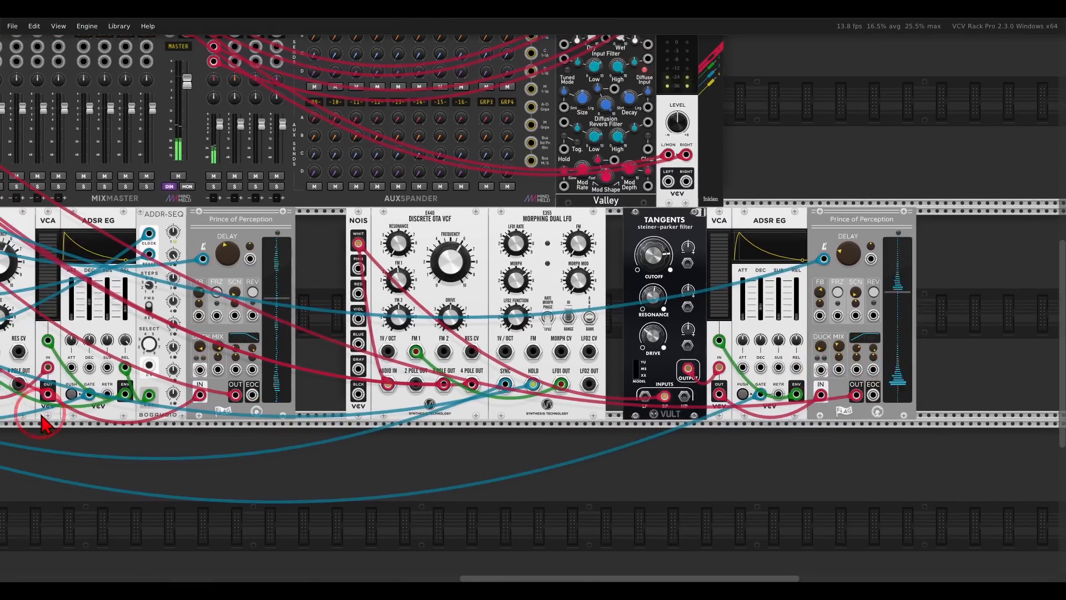
{"action": "left_click_drag", "start_coordinate": [48, 395], "coordinate": [821, 395]}
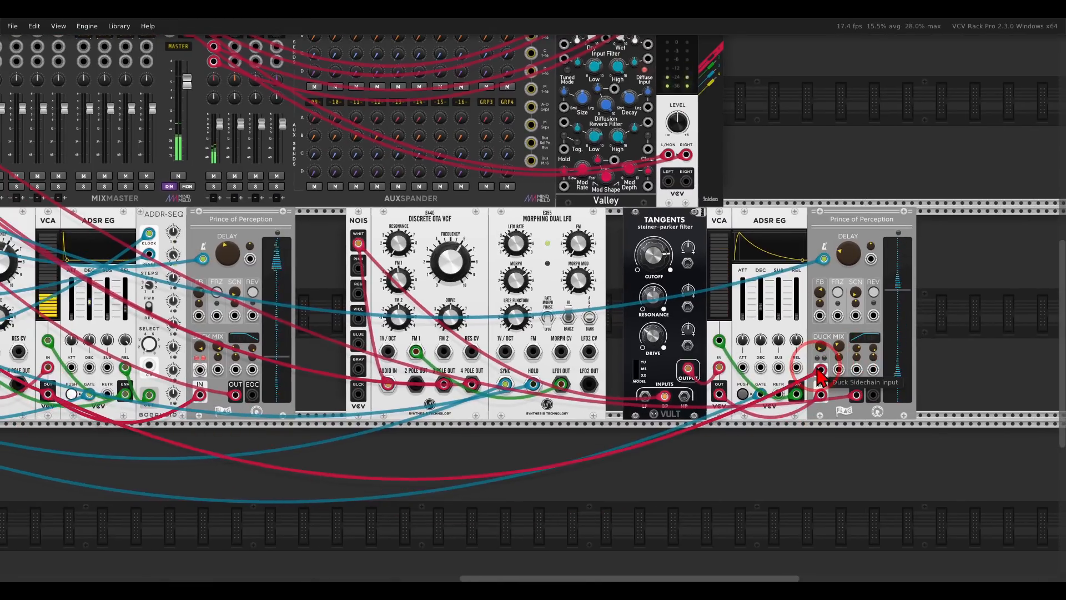
{"action": "scroll", "coordinate": [830, 350], "scroll_direction": "up", "scroll_amount": 5}
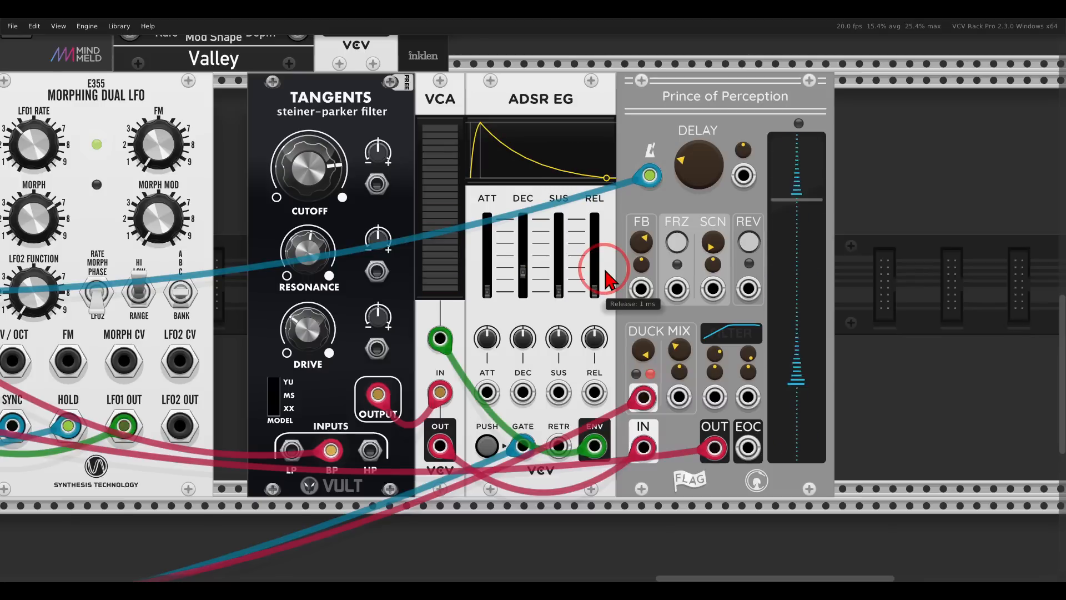
{"action": "left_click_drag", "start_coordinate": [680, 357], "coordinate": [677, 361]}
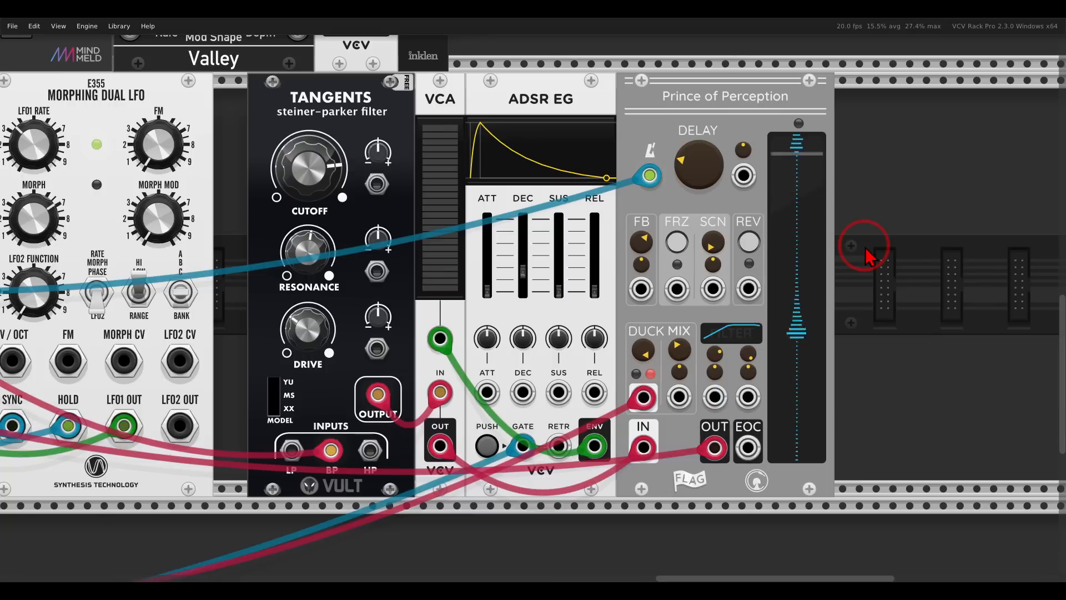
- Set the Tangents filter's cutoff to about 0.84
{"action": "scroll", "coordinate": [876, 241], "scroll_direction": "down", "scroll_amount": 2}
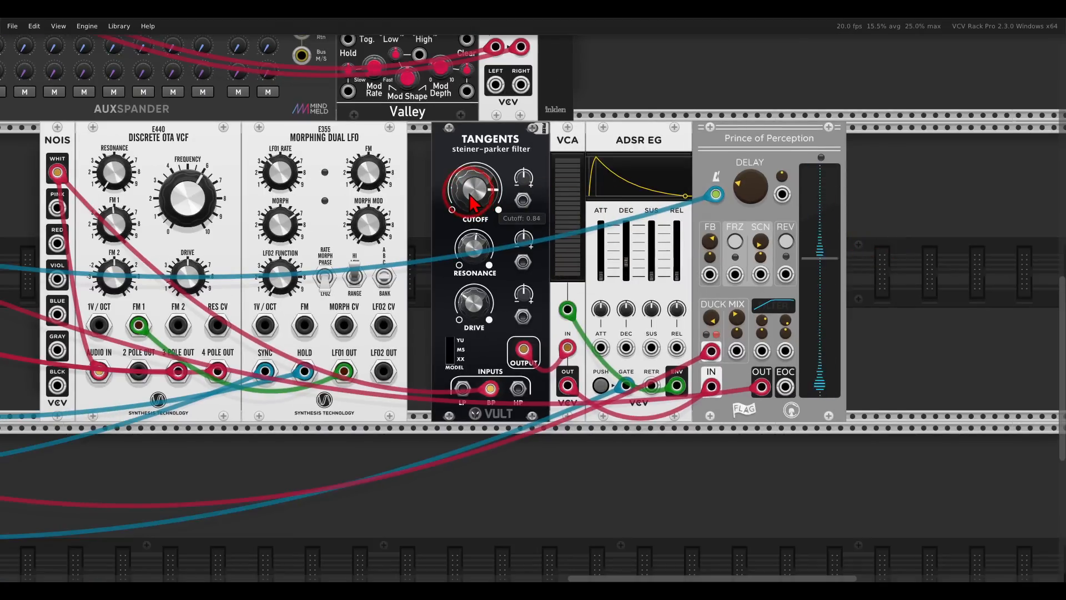
{"action": "left_click", "coordinate": [456, 318]}
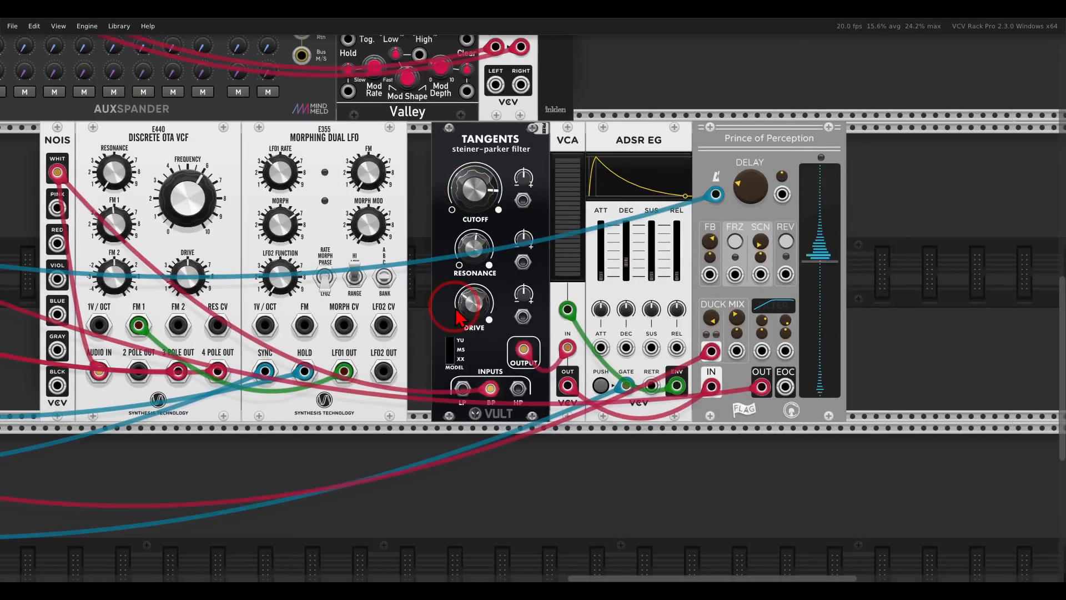
- Close the gaps in the lower row by moving the noise and hats modules up against the first Prince of Perception delay
{"action": "scroll", "coordinate": [456, 311], "scroll_direction": "down", "scroll_amount": 2}
{"action": "left_click_drag", "start_coordinate": [434, 289], "coordinate": [702, 288]}
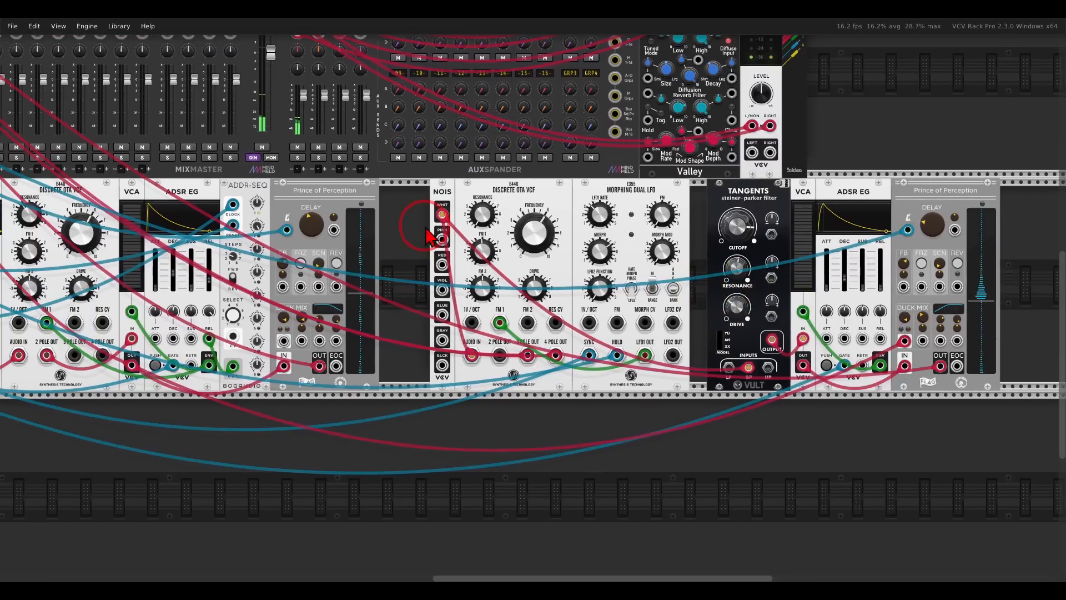
{"action": "left_click_drag", "start_coordinate": [419, 224], "coordinate": [638, 207]}
{"action": "left_click_drag", "start_coordinate": [641, 203], "coordinate": [607, 201]}
{"action": "left_click_drag", "start_coordinate": [675, 210], "coordinate": [929, 206]}
{"action": "left_click_drag", "start_coordinate": [929, 206], "coordinate": [888, 198]}
{"action": "left_click", "coordinate": [916, 157]}
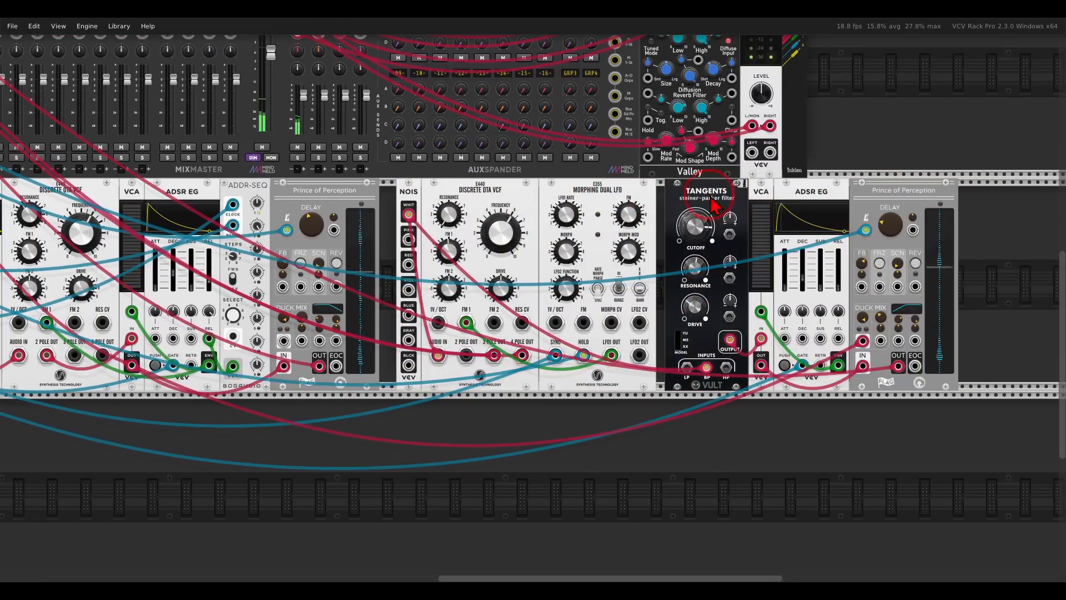
{"action": "left_click_drag", "start_coordinate": [457, 256], "coordinate": [433, 239]}
- Mute the KICK, KCKD, NOIS and HATS channels on MixMaster
{"action": "left_click_drag", "start_coordinate": [392, 440], "coordinate": [733, 428]}
{"action": "left_click_drag", "start_coordinate": [634, 416], "coordinate": [819, 510]}
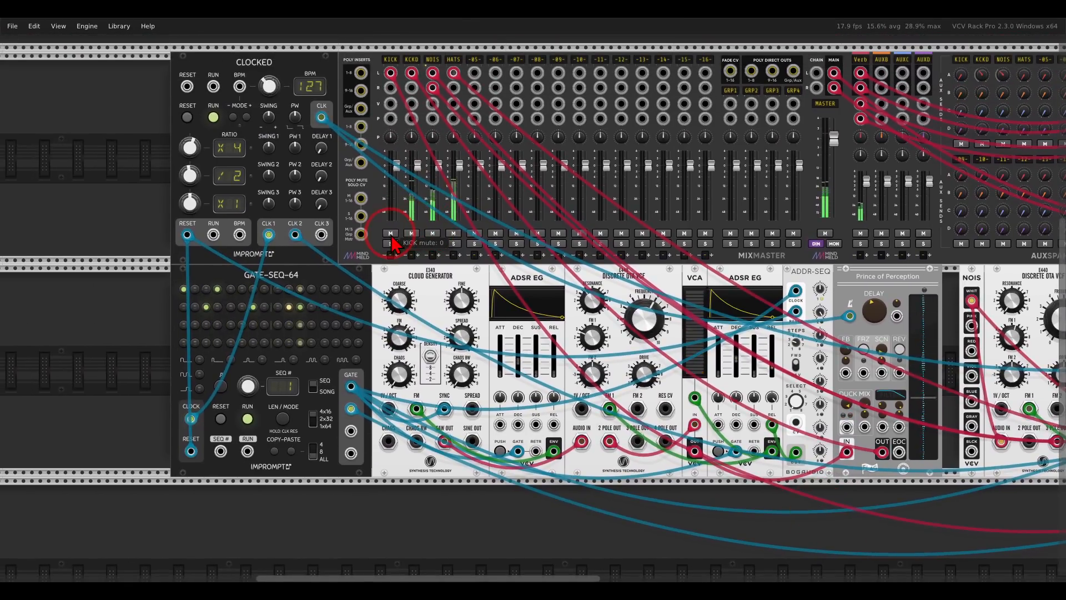
{"action": "left_click", "coordinate": [391, 233]}
{"action": "left_click", "coordinate": [412, 233]}
{"action": "left_click", "coordinate": [433, 233]}
{"action": "left_click", "coordinate": [454, 234]}
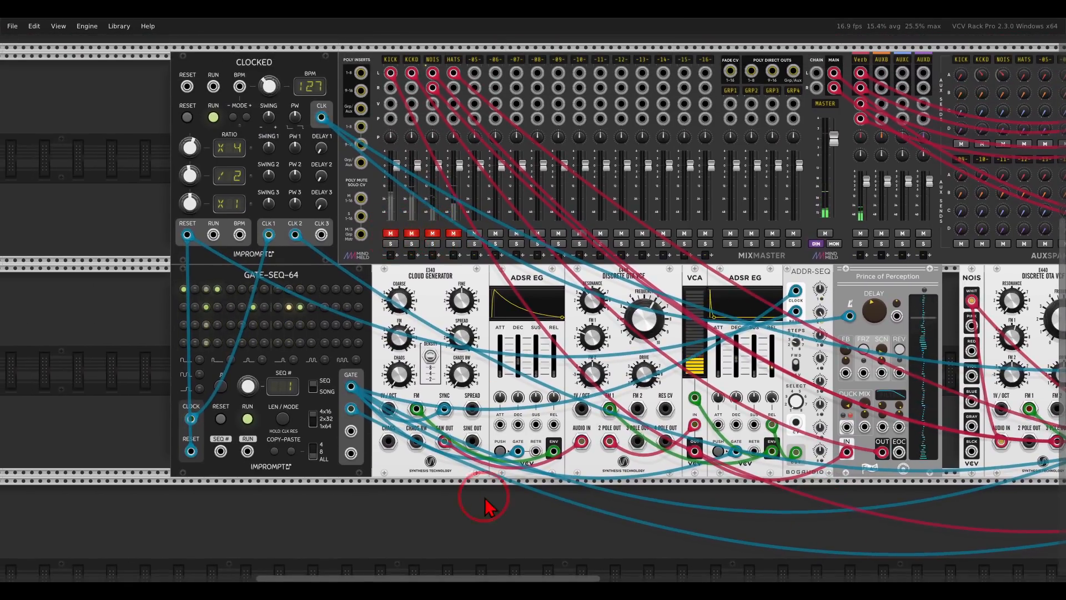
- Add an E340 Cloud Generator, an E350 Morphing Terrarium and a VCA MIX side by side in the empty row below the kick modules
{"action": "left_click_drag", "start_coordinate": [486, 506], "coordinate": [476, 265]}
{"action": "scroll", "coordinate": [435, 337], "scroll_direction": "up", "scroll_amount": 2, "text": "ctrl"}
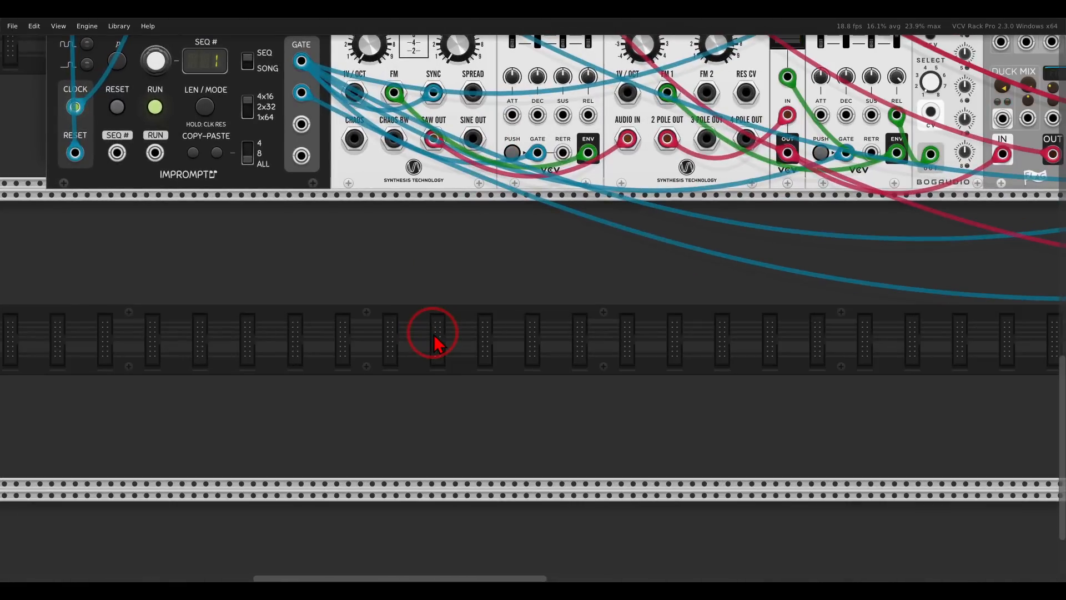
{"action": "right_click", "coordinate": [435, 343]}
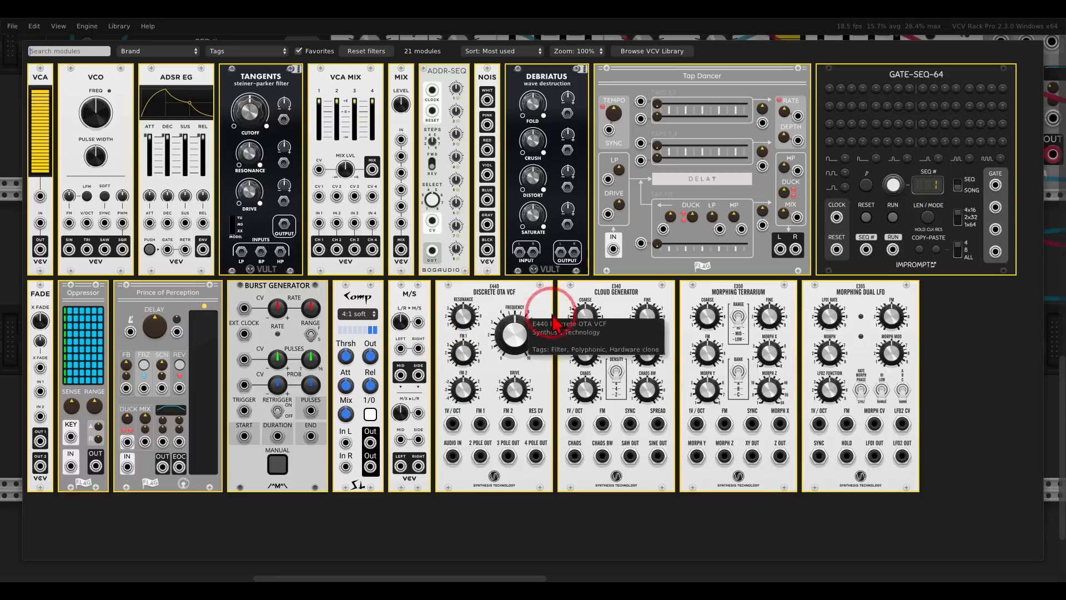
{"action": "left_click_drag", "start_coordinate": [583, 315], "coordinate": [349, 328]}
{"action": "right_click", "coordinate": [519, 332]}
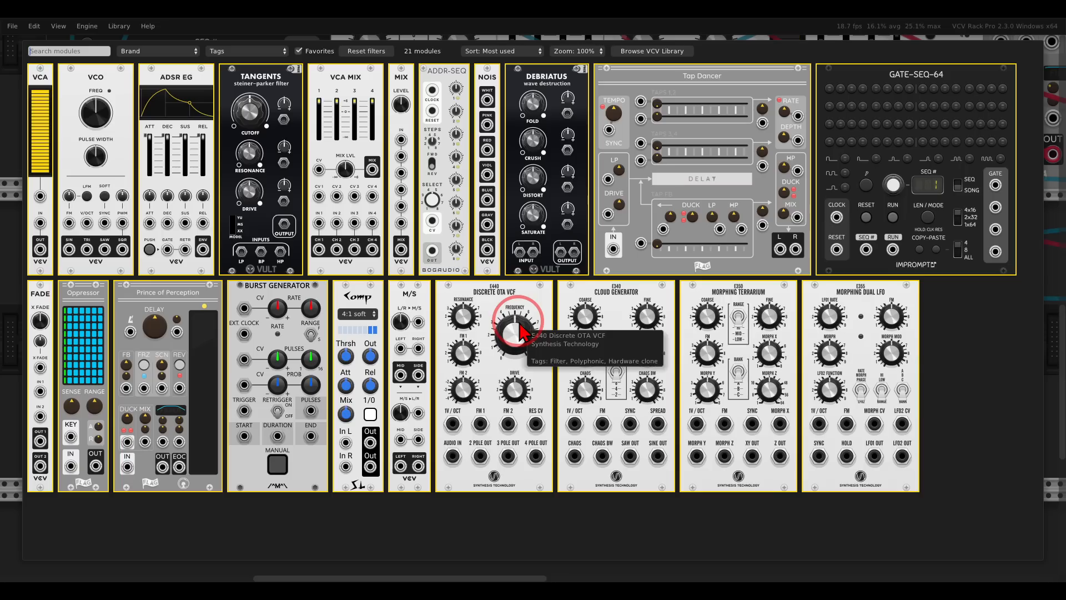
{"action": "left_click_drag", "start_coordinate": [731, 326], "coordinate": [525, 314]}
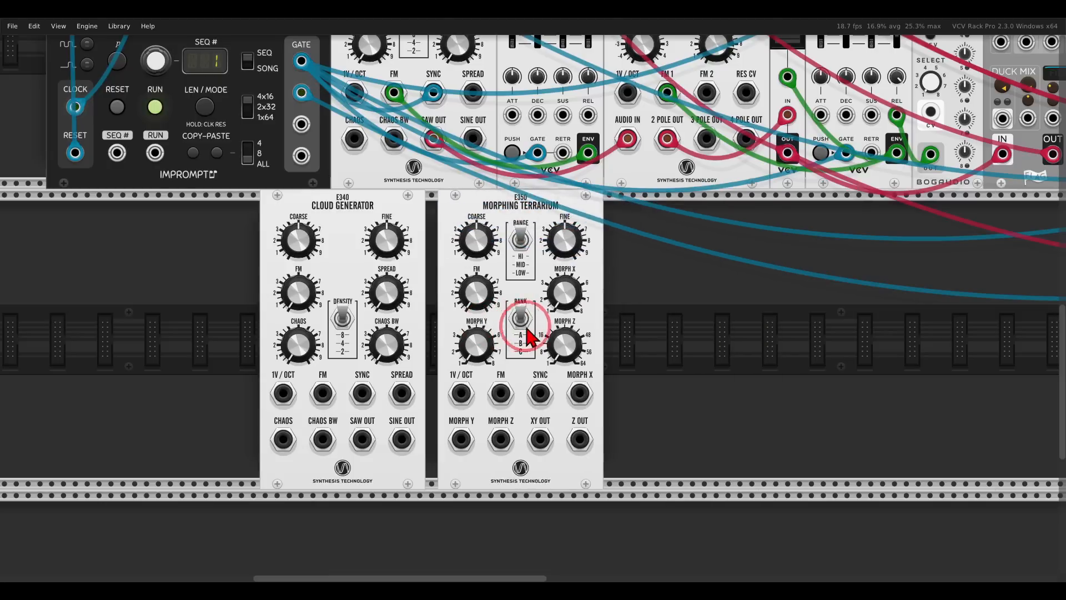
{"action": "right_click", "coordinate": [661, 325]}
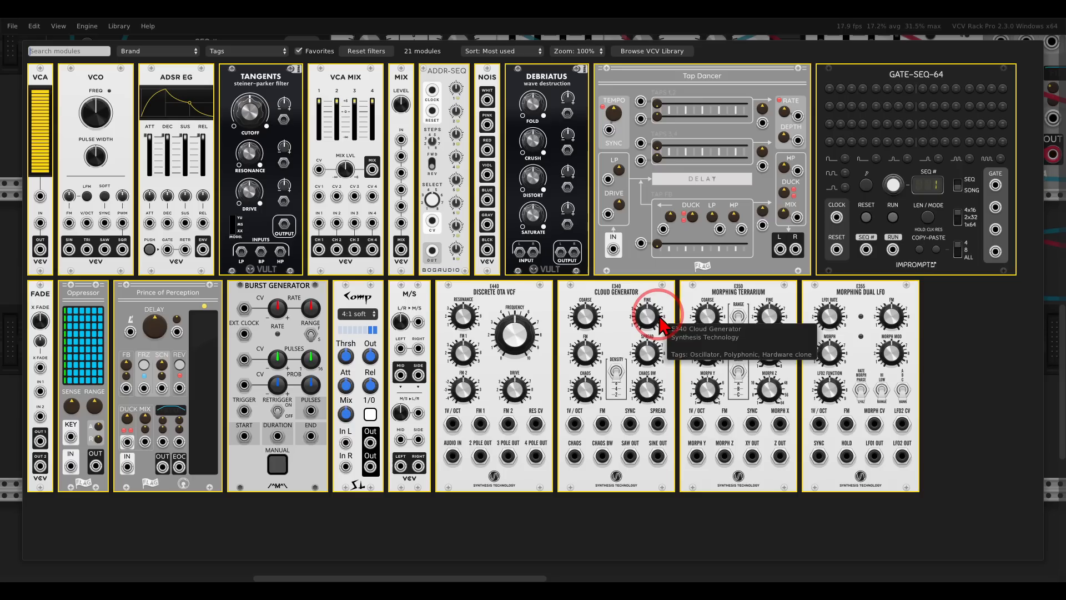
{"action": "left_click", "coordinate": [358, 86]}
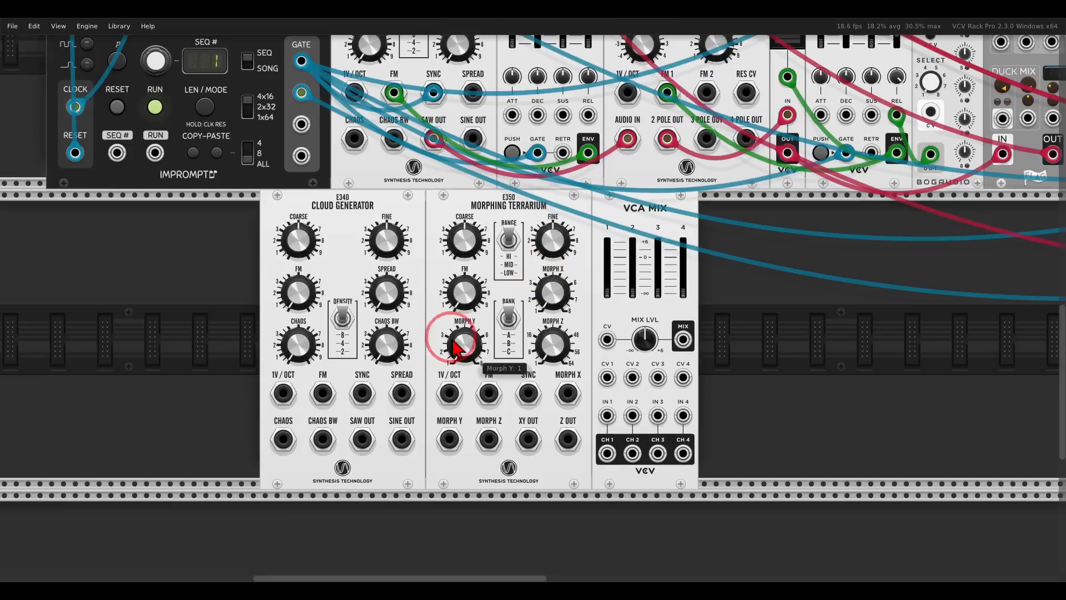
- Patch the Cloud Generator's saw output and the Morphing Terrarium's XY and Z outputs into VCA MIX inputs 1, 2 and 3
{"action": "left_click_drag", "start_coordinate": [362, 439], "coordinate": [607, 416]}
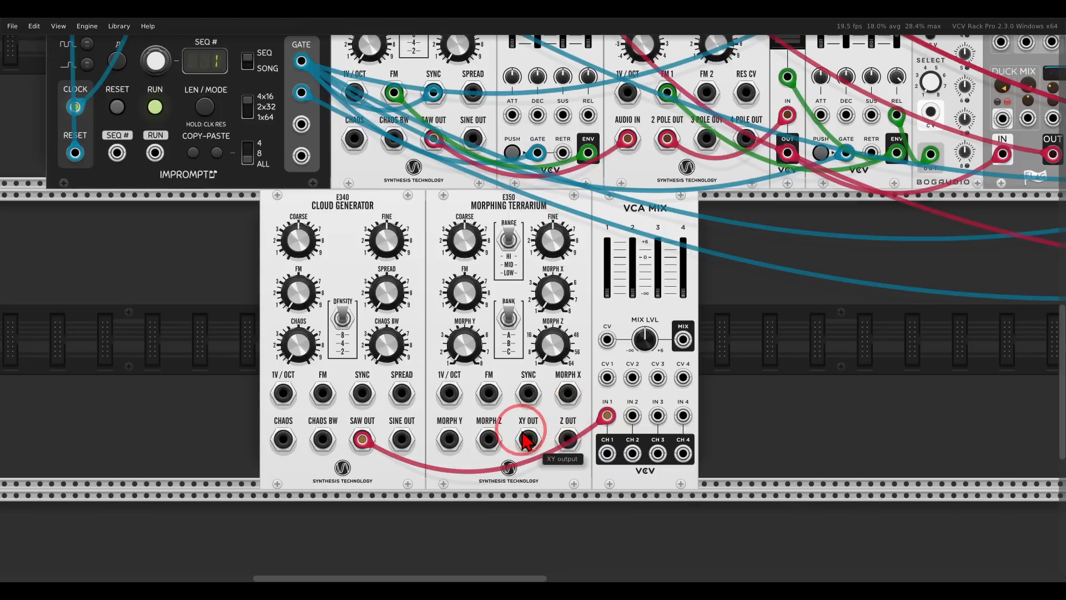
{"action": "left_click_drag", "start_coordinate": [529, 439], "coordinate": [701, 386]}
{"action": "scroll", "coordinate": [592, 428], "scroll_direction": "up", "scroll_amount": 2}
{"action": "scroll", "coordinate": [595, 434], "scroll_direction": "up", "scroll_amount": 2}
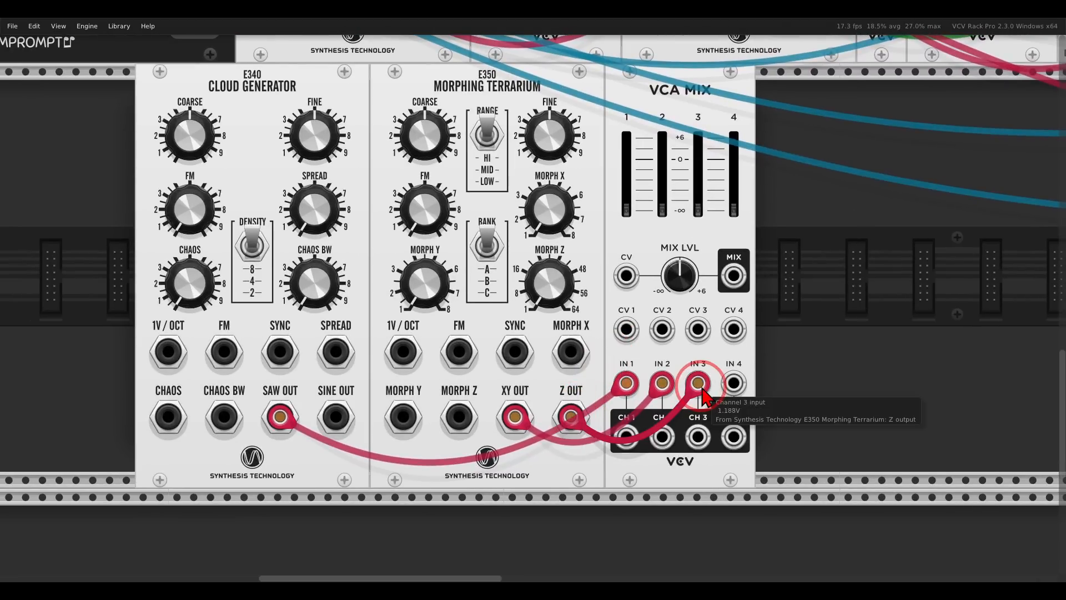
- Add an ADSR EG beside VCA MIX and patch its envelope output into the mix level CV input
{"action": "scroll", "coordinate": [708, 383], "scroll_direction": "down", "scroll_amount": 3}
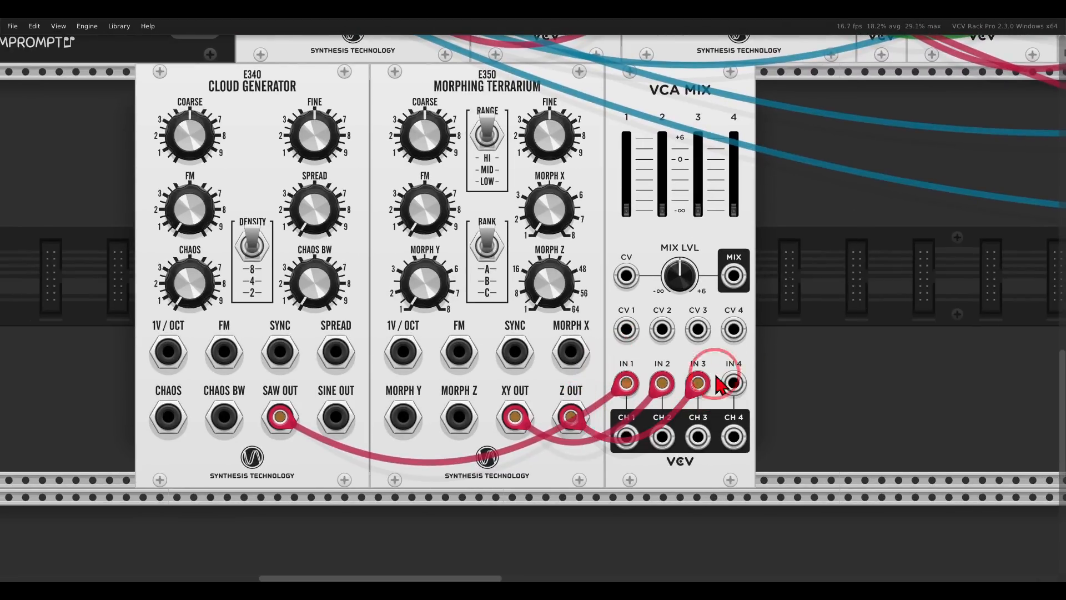
{"action": "right_click", "coordinate": [768, 380]}
{"action": "left_click", "coordinate": [193, 89]}
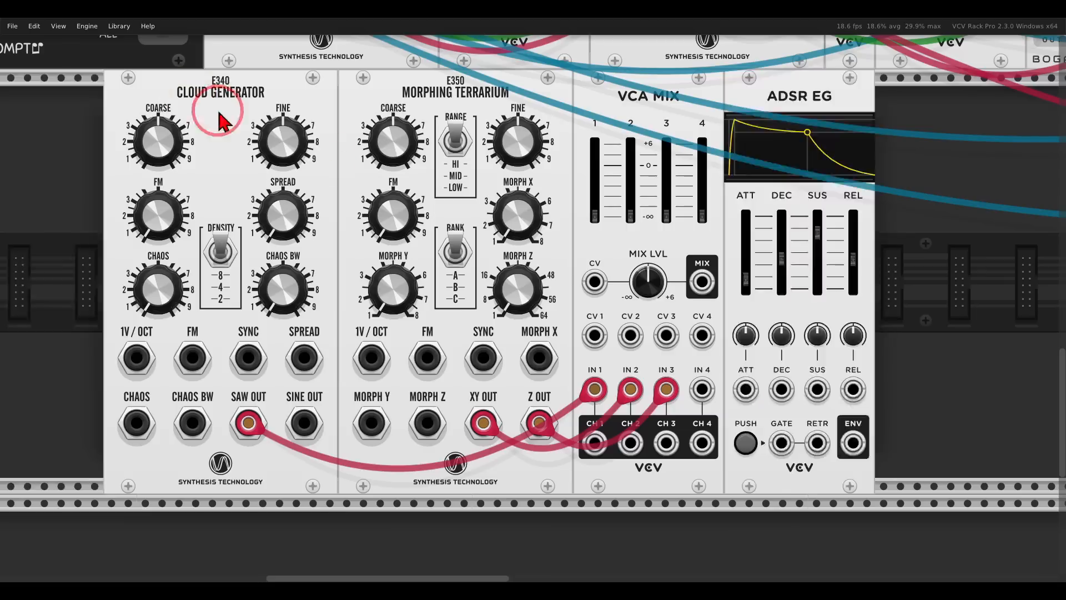
{"action": "left_click_drag", "start_coordinate": [854, 443], "coordinate": [595, 284]}
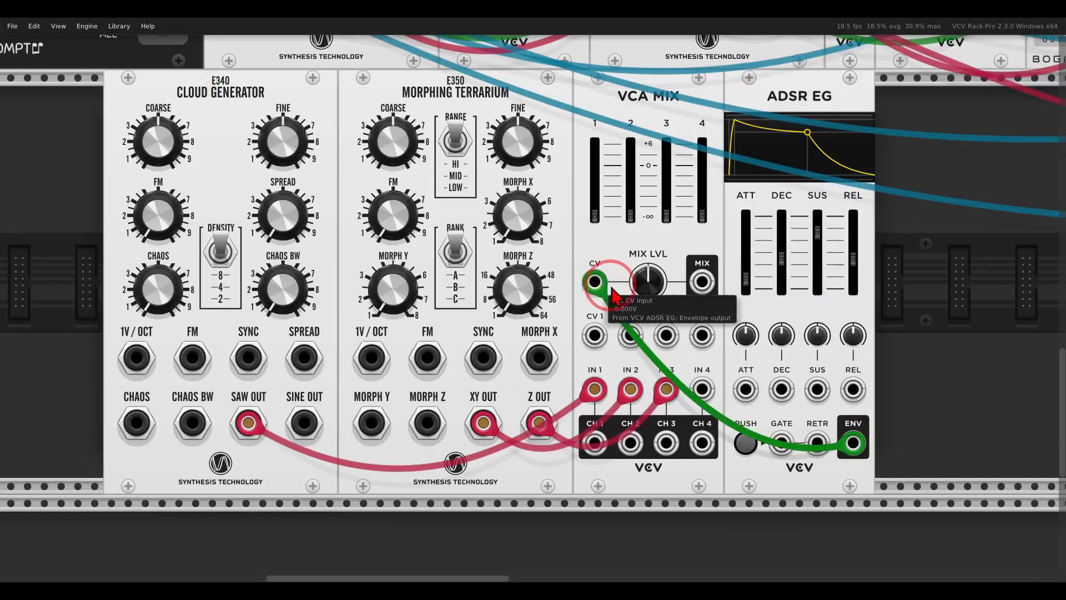
- Set VCA MIX channels 1, 2 and 3 to 0 dB and bring the new ADSR EG's attack and sustain to minimum
{"action": "double_click", "coordinate": [595, 216]}
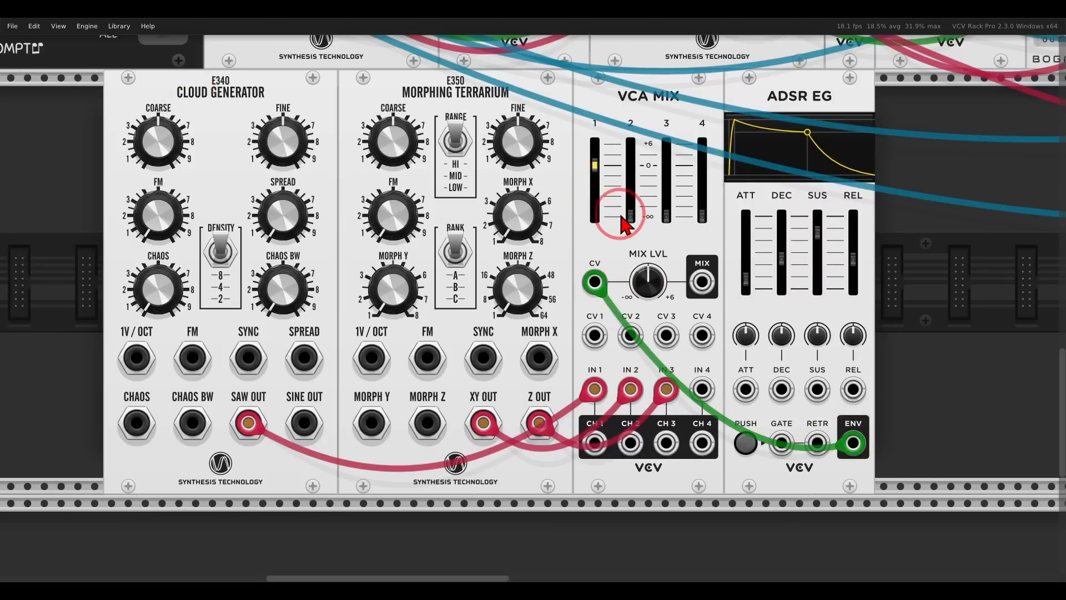
{"action": "double_click", "coordinate": [632, 216]}
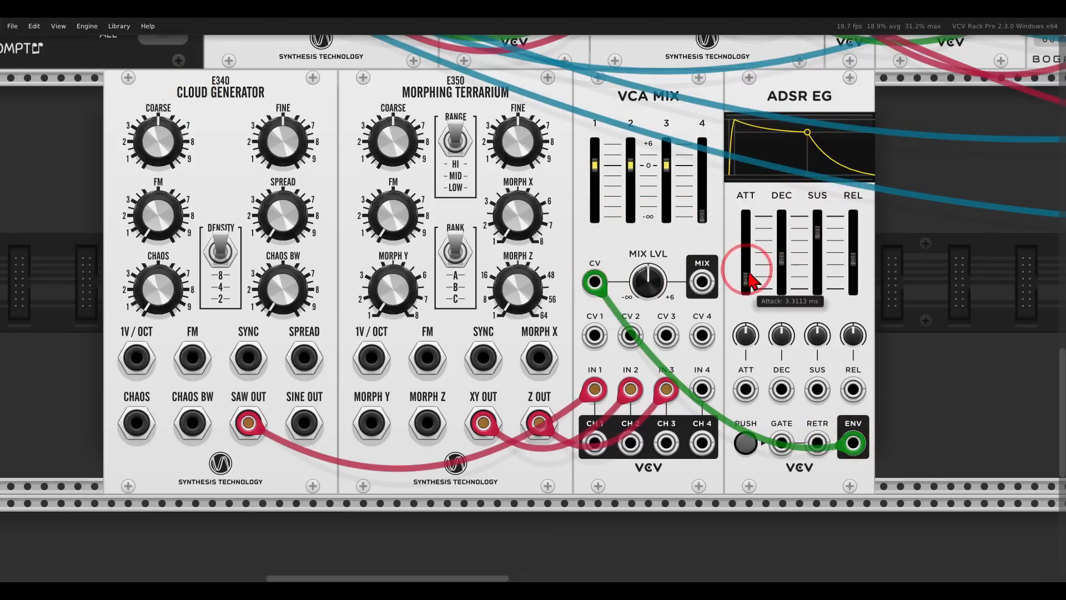
{"action": "left_click_drag", "start_coordinate": [745, 253], "coordinate": [747, 302]}
{"action": "left_click_drag", "start_coordinate": [819, 236], "coordinate": [818, 291]}
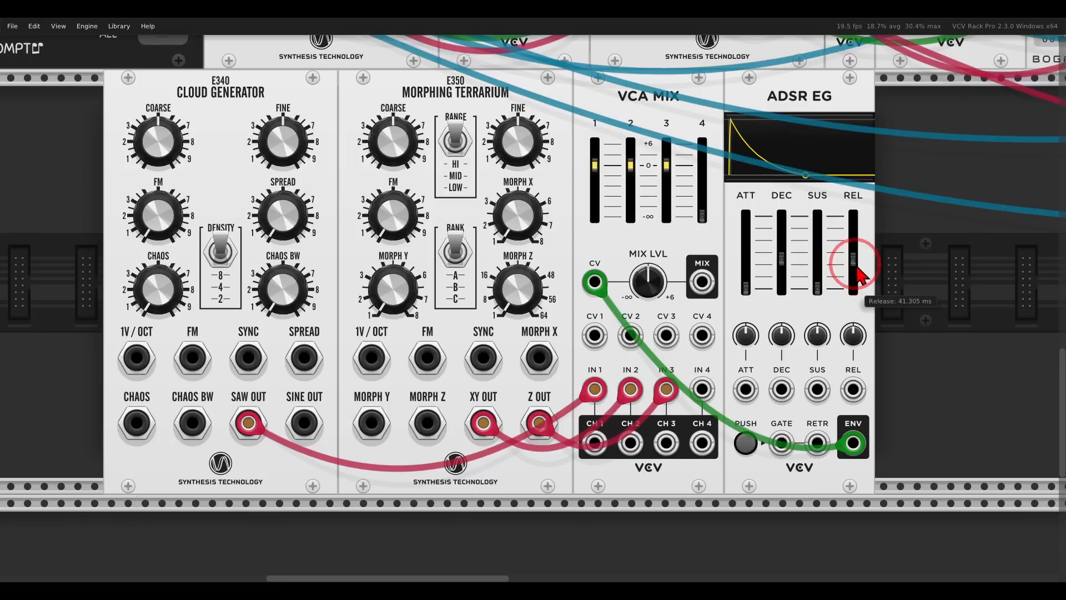
- Bring the new ADSR EG's release to minimum and patch VCA MIX's mix output into a free MixMaster track input
{"action": "left_click_drag", "start_coordinate": [855, 259], "coordinate": [854, 290]}
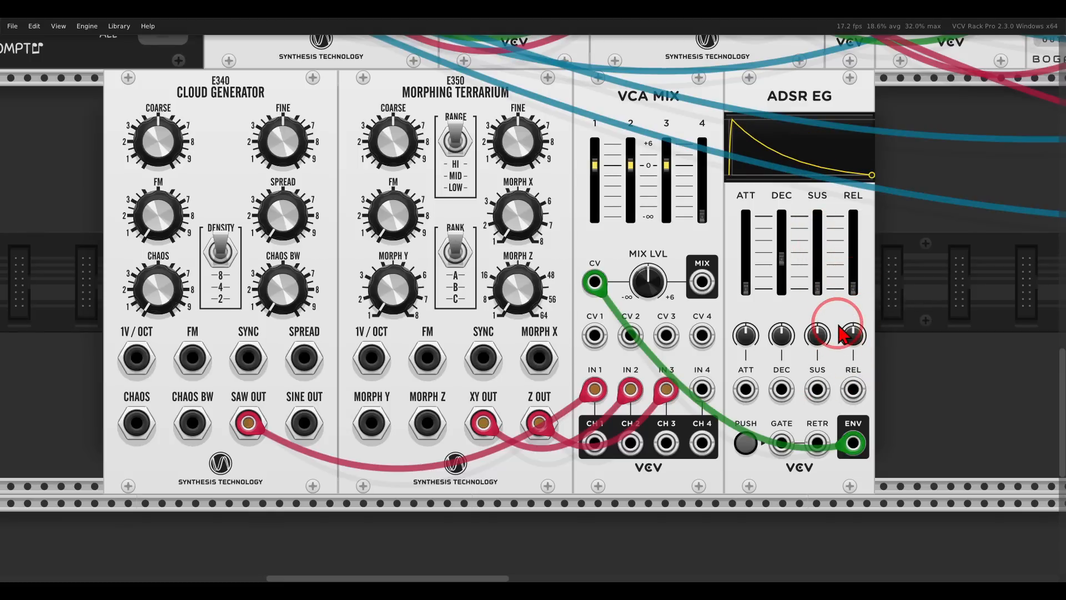
{"action": "scroll", "coordinate": [841, 335], "scroll_direction": "down", "scroll_amount": 3}
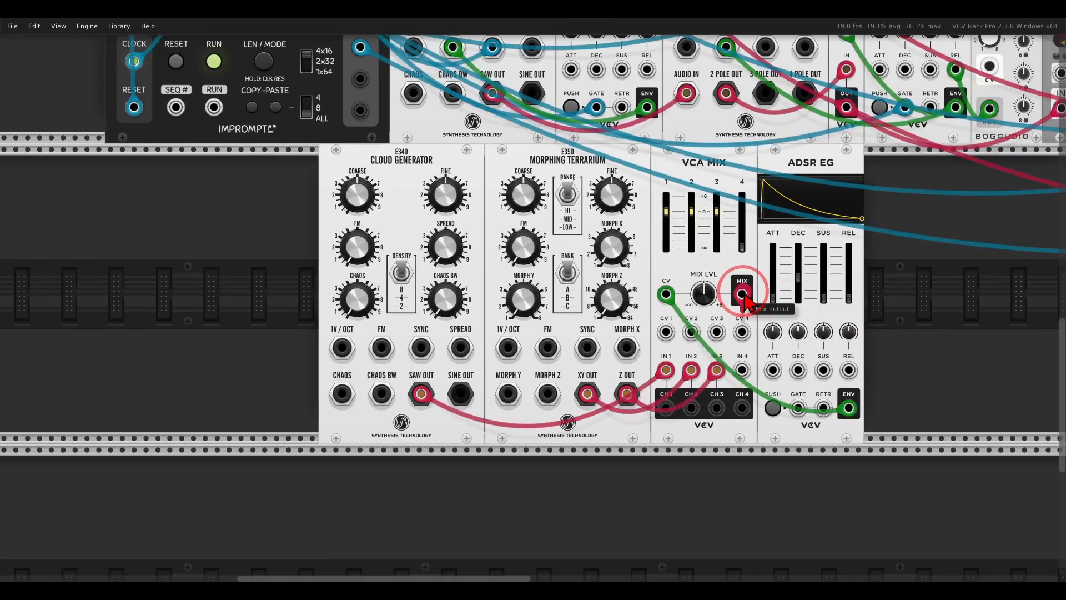
{"action": "scroll", "coordinate": [743, 295], "scroll_direction": "up", "scroll_amount": 18}
{"action": "left_click_drag", "start_coordinate": [744, 294], "coordinate": [534, 160]}
{"action": "scroll", "coordinate": [533, 159], "scroll_direction": "down", "scroll_amount": 12}
{"action": "scroll", "coordinate": [504, 192], "scroll_direction": "down", "scroll_amount": 1}
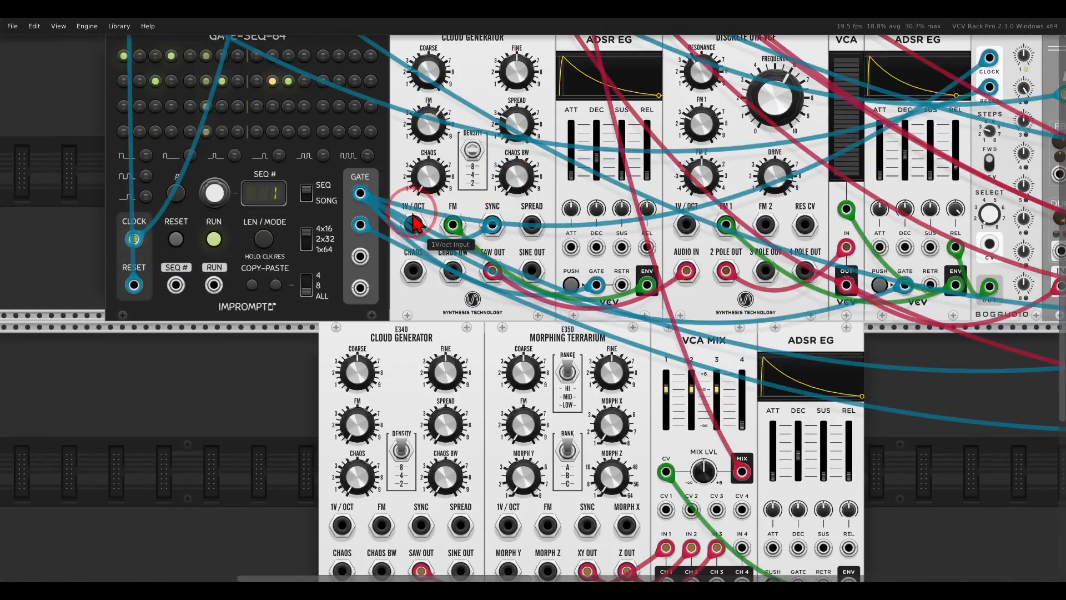
- Patch GATE-SEQ-64's third gate output into the new ADSR EG's gate and activate third-row steps 5 and 12, with step 12 at 50% probability
{"action": "left_click_drag", "start_coordinate": [359, 248], "coordinate": [630, 486]}
{"action": "left_click_drag", "start_coordinate": [749, 597], "coordinate": [797, 519]}
{"action": "left_click_drag", "start_coordinate": [289, 350], "coordinate": [481, 457]}
{"action": "scroll", "coordinate": [395, 253], "scroll_direction": "up", "scroll_amount": 2}
{"action": "scroll", "coordinate": [378, 222], "scroll_direction": "up", "scroll_amount": 3}
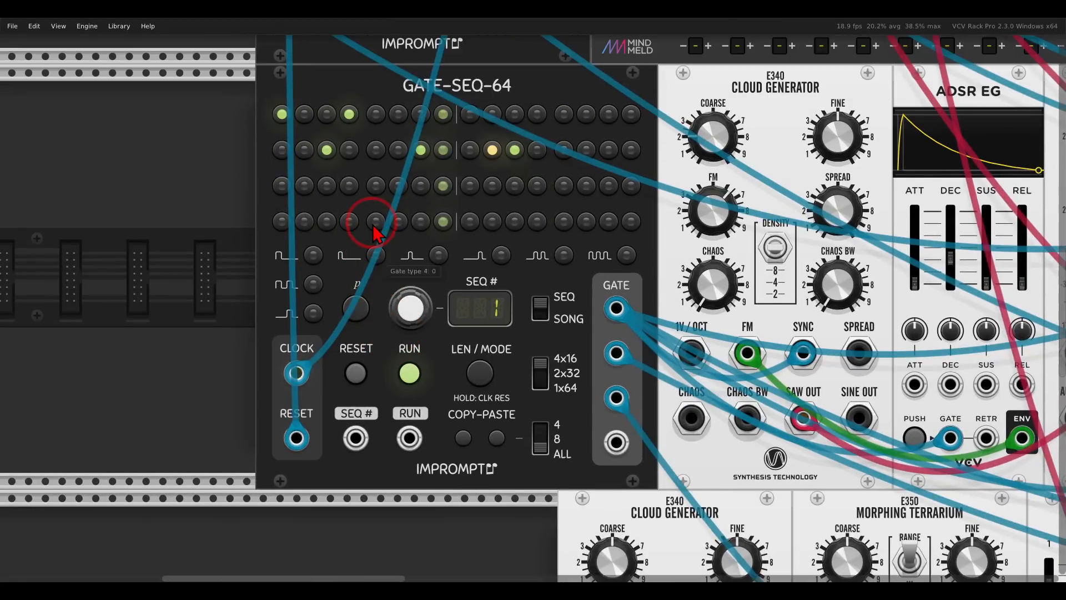
{"action": "left_click", "coordinate": [377, 187]}
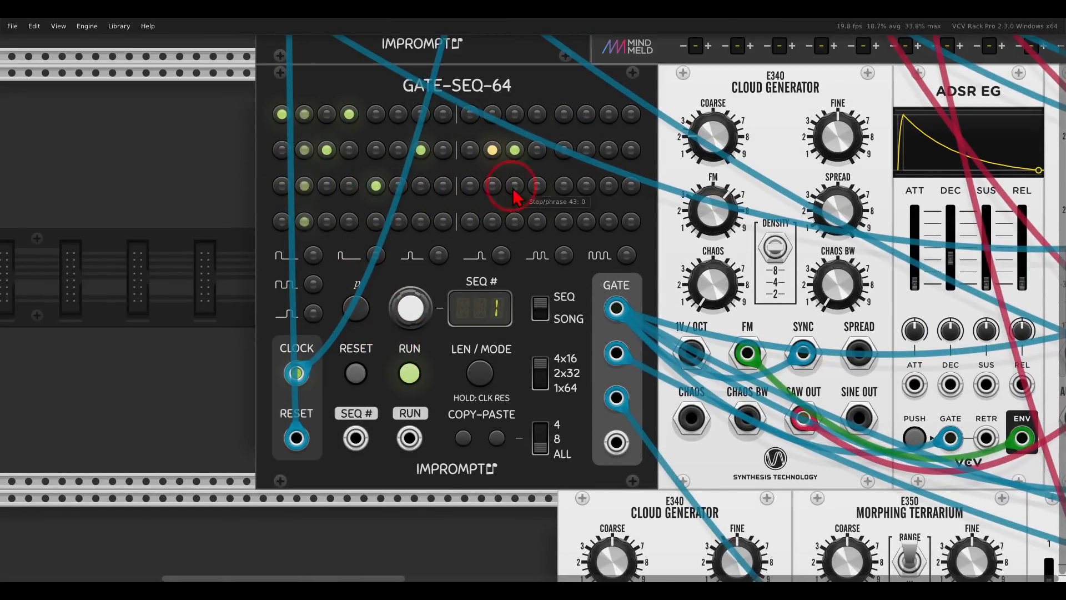
{"action": "left_click", "coordinate": [538, 189]}
{"action": "left_click", "coordinate": [361, 301]}
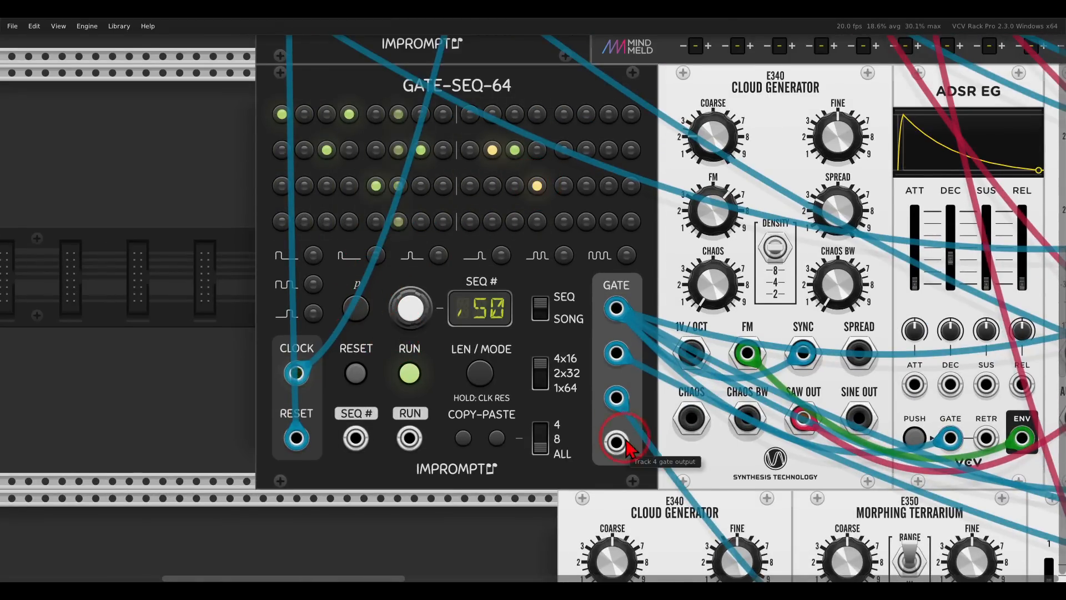
- On the new Cloud Generator, raise spread and chaos bandwidth, set chaos to about 3.4 and coarse pitch to about 525 Hz
{"action": "left_click_drag", "start_coordinate": [700, 474], "coordinate": [353, 162]}
{"action": "scroll", "coordinate": [698, 348], "scroll_direction": "down", "scroll_amount": 2}
{"action": "left_click_drag", "start_coordinate": [711, 367], "coordinate": [666, 295]}
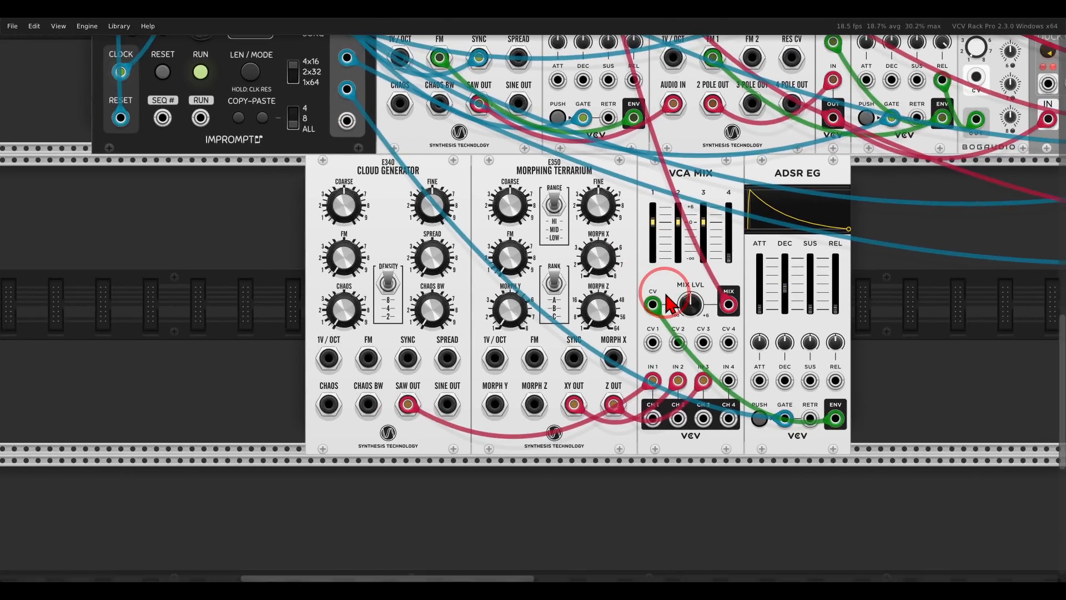
{"action": "scroll", "coordinate": [466, 341], "scroll_direction": "up", "scroll_amount": 2}
{"action": "scroll", "coordinate": [474, 304], "scroll_direction": "up", "scroll_amount": 1}
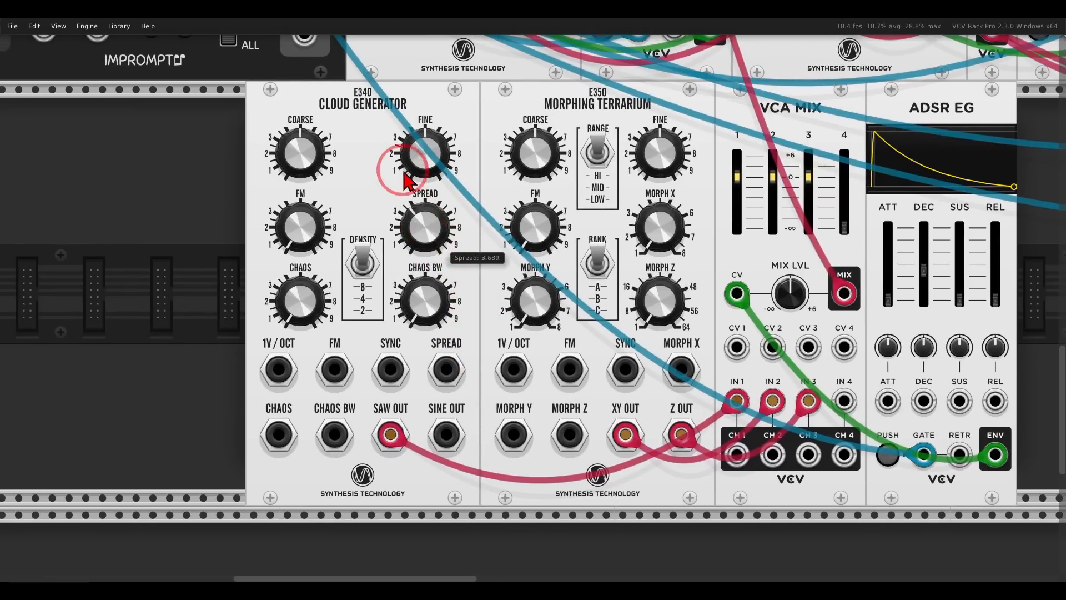
{"action": "left_click_drag", "start_coordinate": [327, 298], "coordinate": [298, 262]}
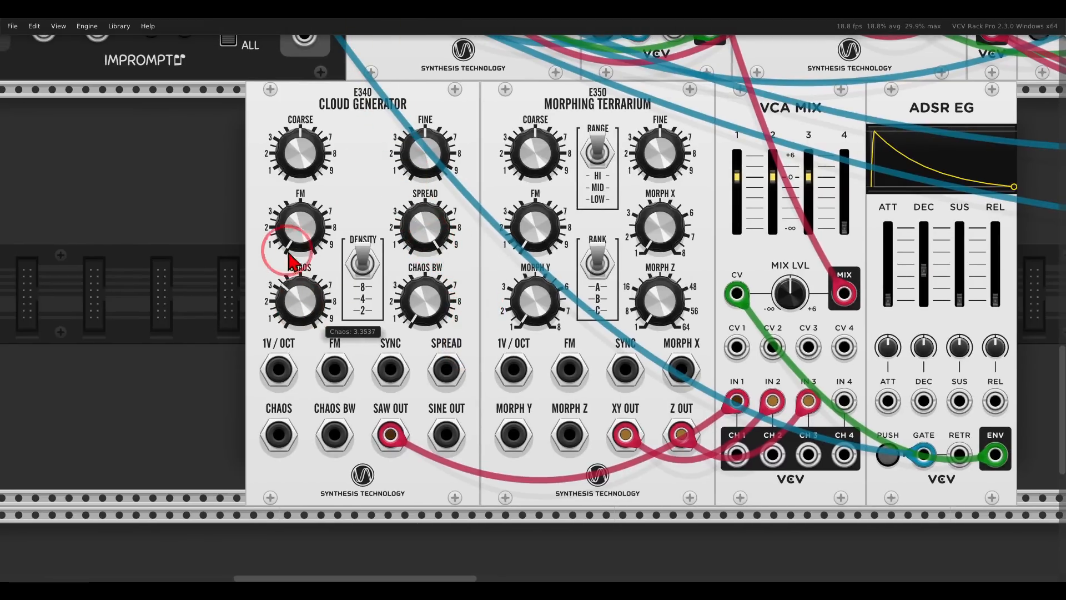
{"action": "left_click_drag", "start_coordinate": [423, 298], "coordinate": [373, 201]}
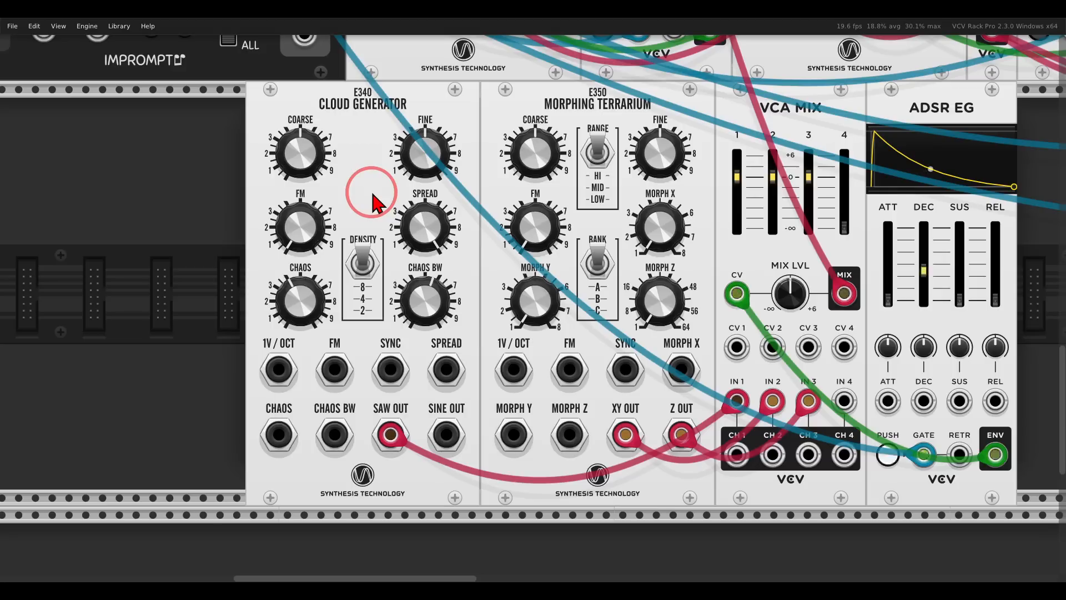
{"action": "left_click_drag", "start_coordinate": [300, 159], "coordinate": [302, 151]}
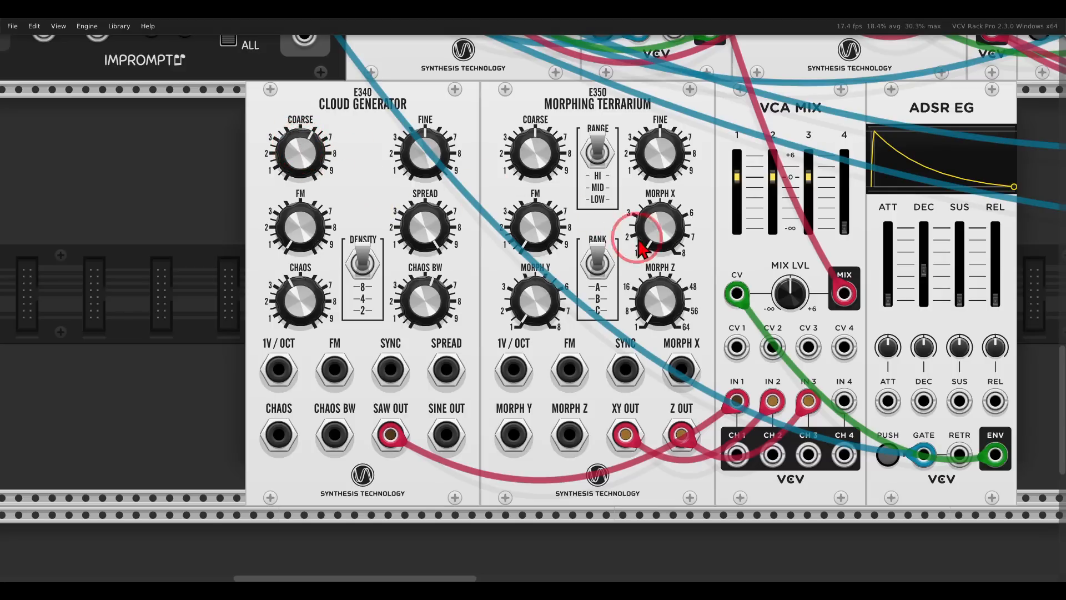
- Raise the Morphing Terrarium's Morph X, Morph Y and Morph Z and switch its bank to B
{"action": "left_click_drag", "start_coordinate": [652, 239], "coordinate": [611, 211]}
{"action": "left_click", "coordinate": [598, 260]}
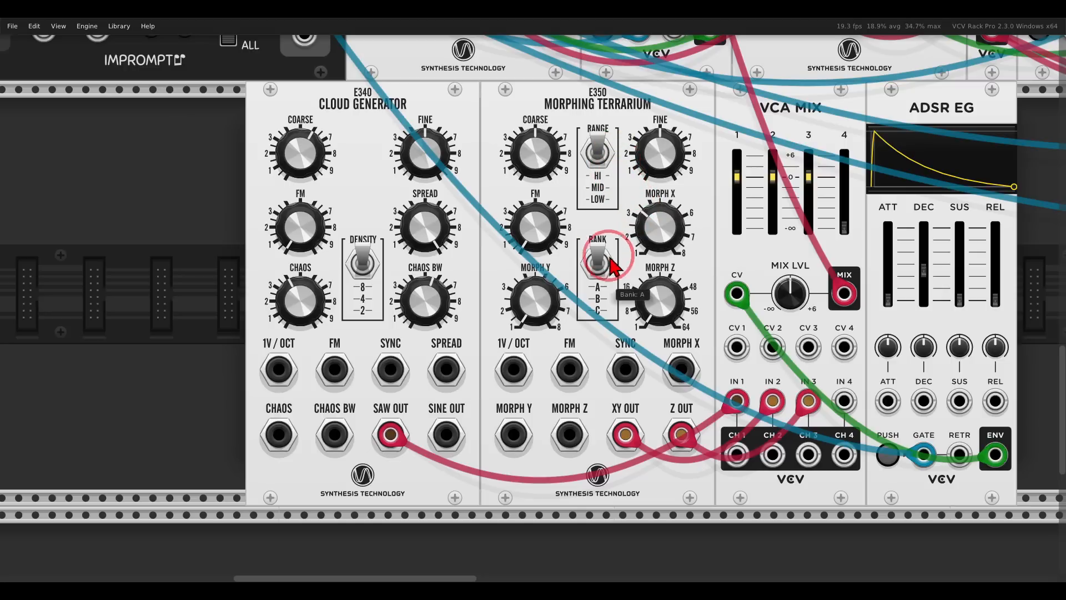
{"action": "left_click", "coordinate": [598, 255]}
{"action": "left_click_drag", "start_coordinate": [541, 299], "coordinate": [507, 171]}
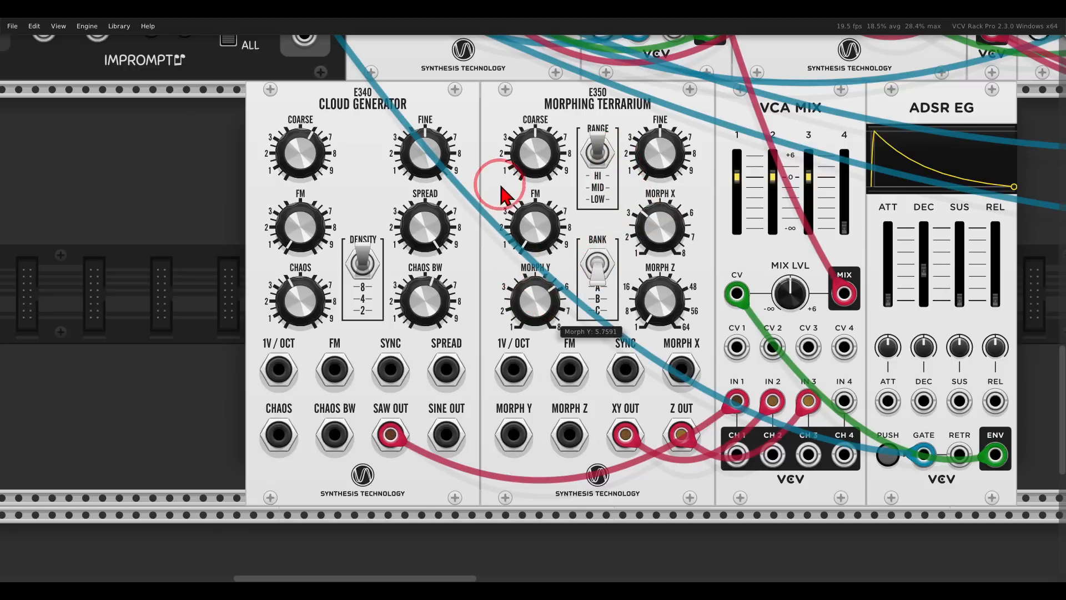
{"action": "left_click_drag", "start_coordinate": [644, 280], "coordinate": [629, 251]}
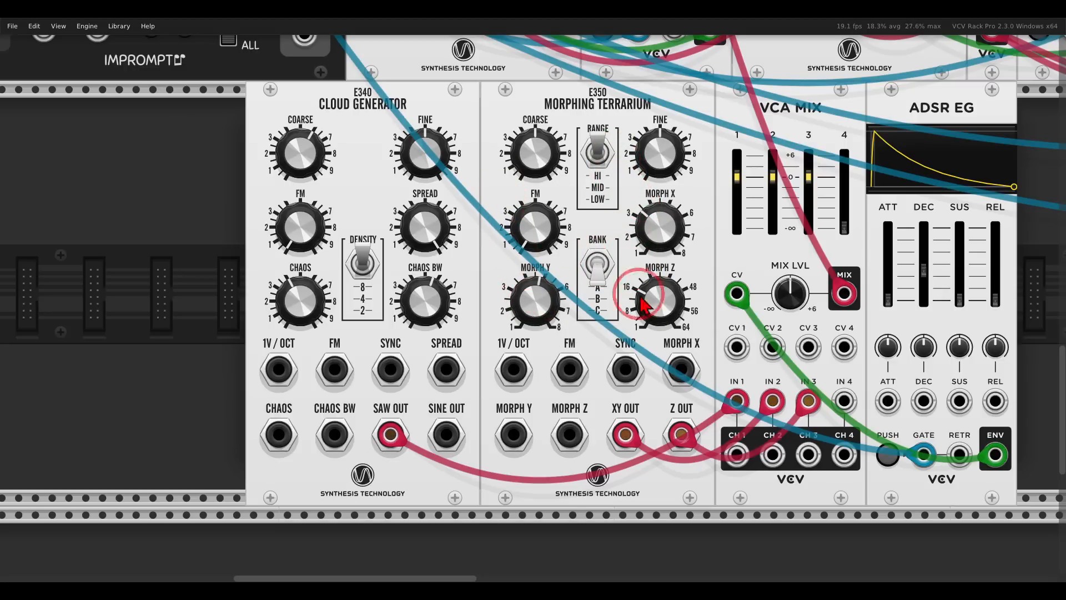
{"action": "left_click", "coordinate": [599, 266]}
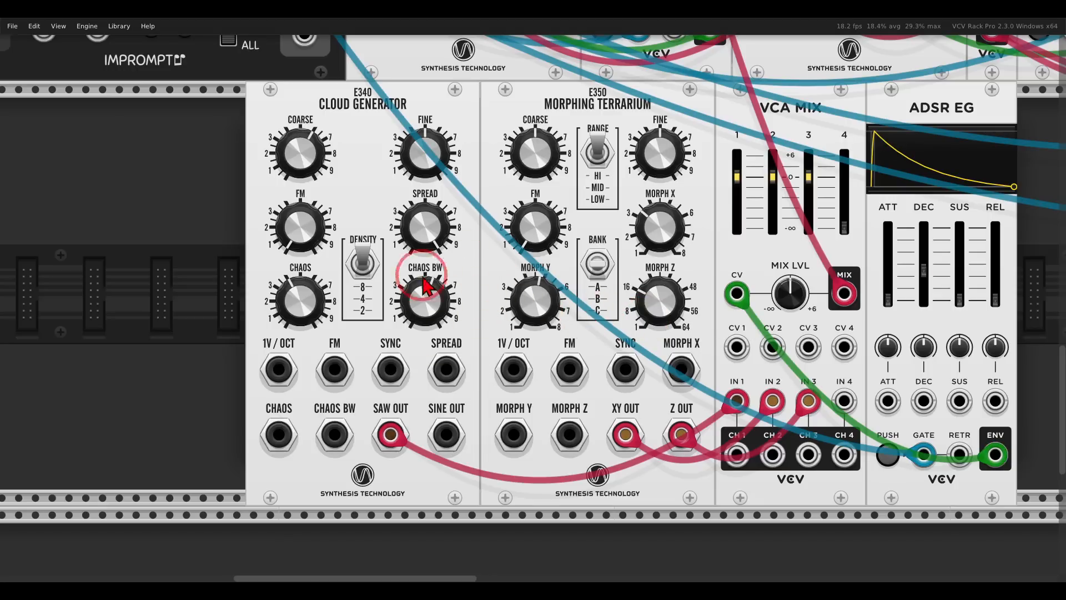
- Cross-modulate FM from Cloud Generator sine to Morphing Terrarium and from its Z output back, raising both FM amounts and the Terrarium's coarse pitch
{"action": "left_click_drag", "start_coordinate": [448, 434], "coordinate": [573, 373]}
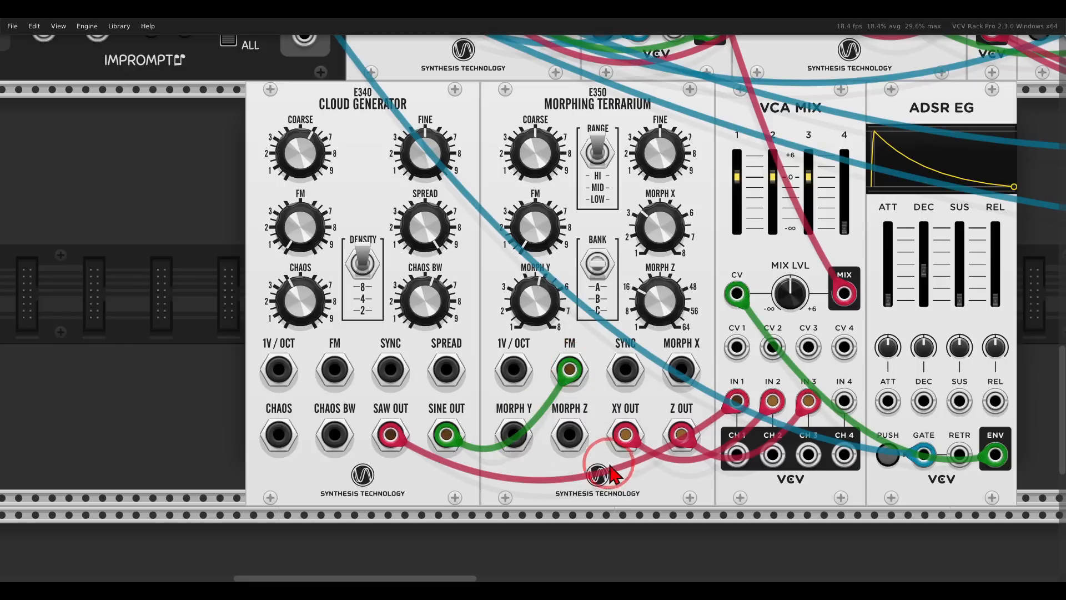
{"action": "left_click_drag", "start_coordinate": [334, 370], "coordinate": [682, 435]}
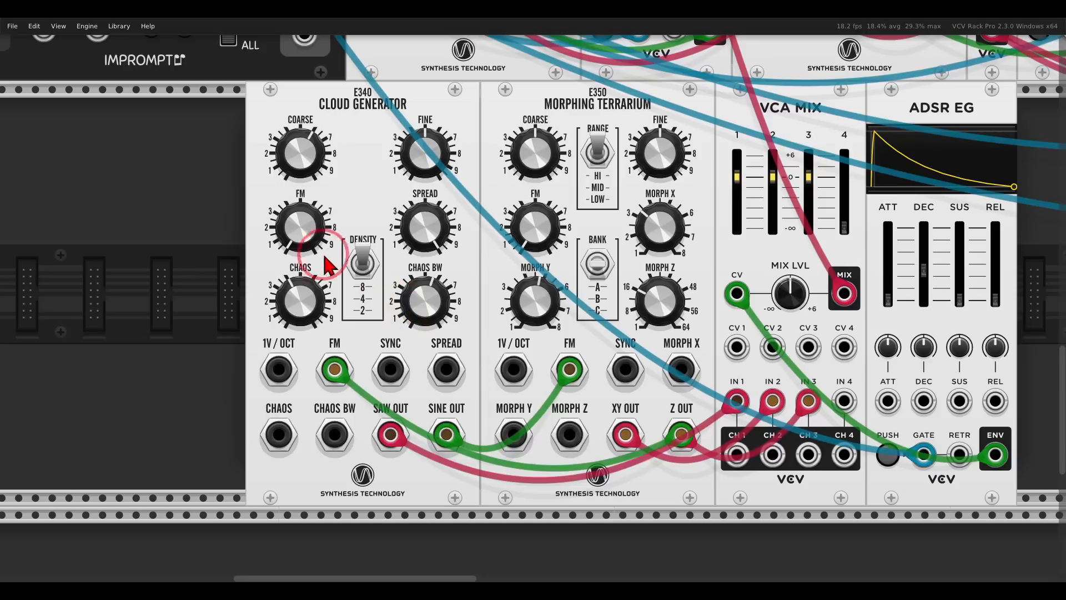
{"action": "left_click_drag", "start_coordinate": [293, 196], "coordinate": [283, 128]}
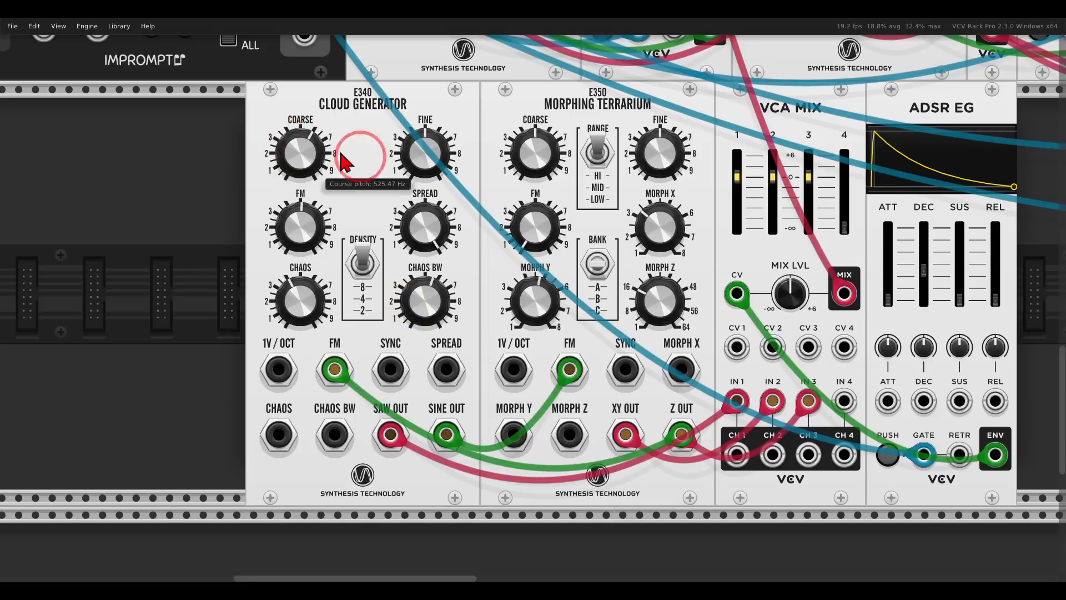
{"action": "left_click_drag", "start_coordinate": [520, 208], "coordinate": [487, 116]}
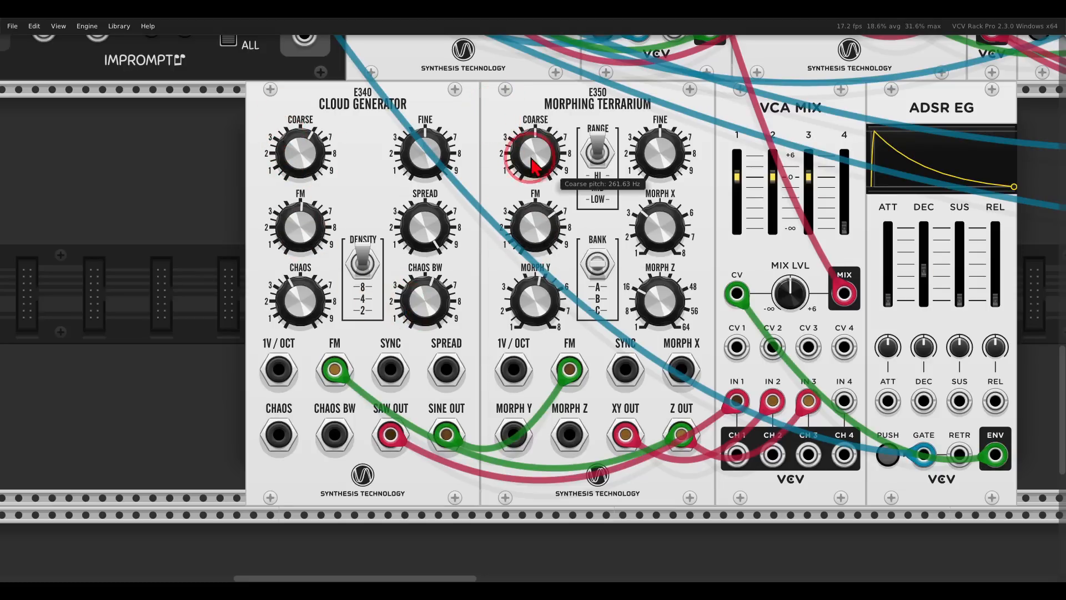
{"action": "left_click_drag", "start_coordinate": [524, 158], "coordinate": [493, 118]}
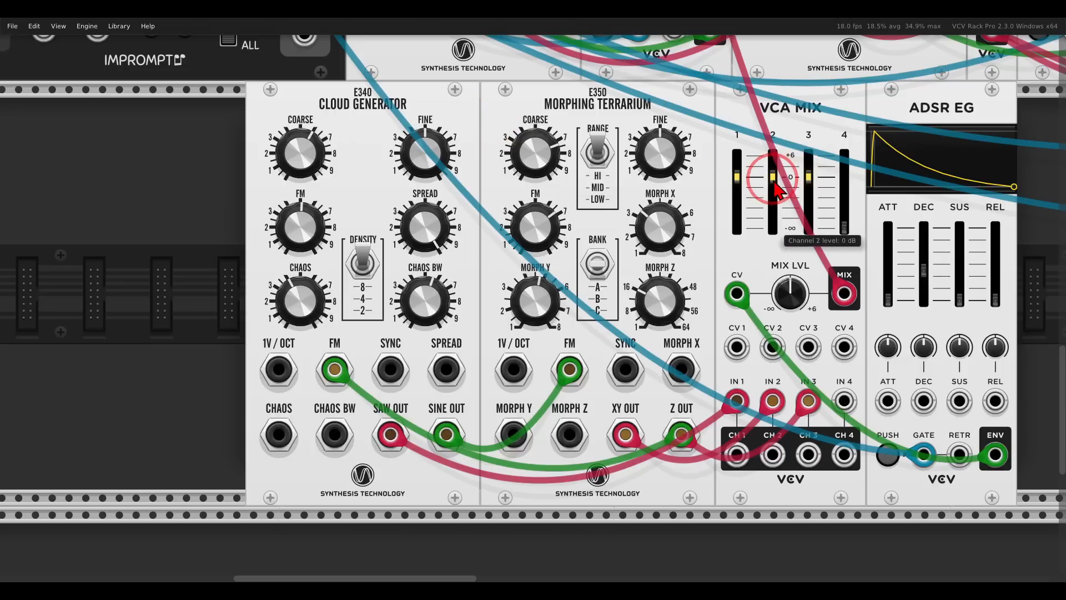
- Rebalance VCA MIX with channel 1 near maximum and channels 2 and 3 below 0 dB, and shorten the ADSR EG's decay to about 19 ms
{"action": "left_click_drag", "start_coordinate": [773, 177], "coordinate": [779, 281]}
{"action": "left_click_drag", "start_coordinate": [809, 177], "coordinate": [812, 292]}
{"action": "left_click_drag", "start_coordinate": [800, 265], "coordinate": [654, 254]}
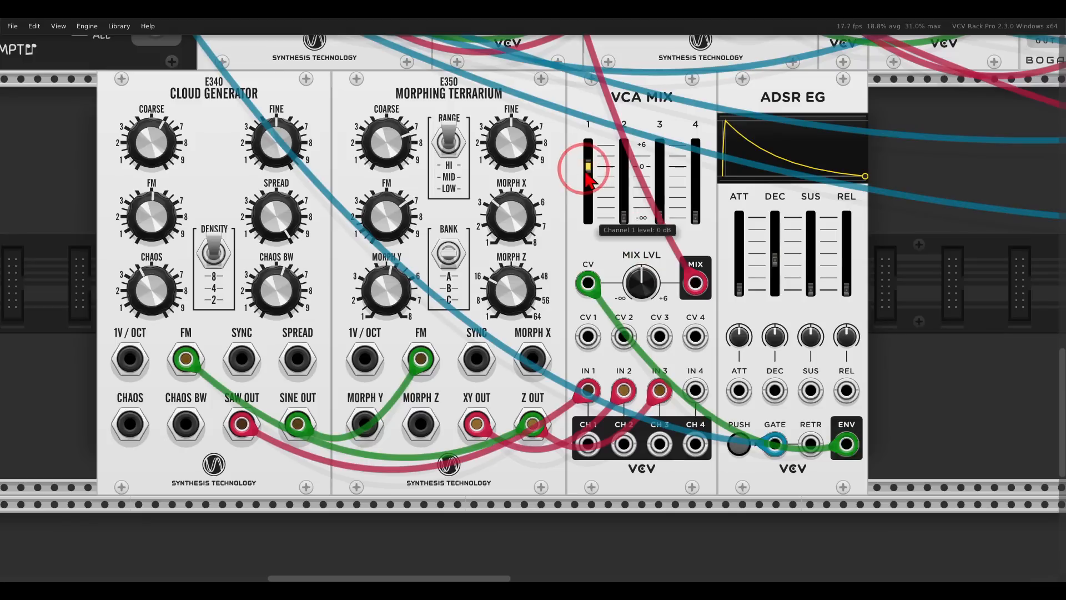
{"action": "left_click_drag", "start_coordinate": [584, 170], "coordinate": [595, 140]}
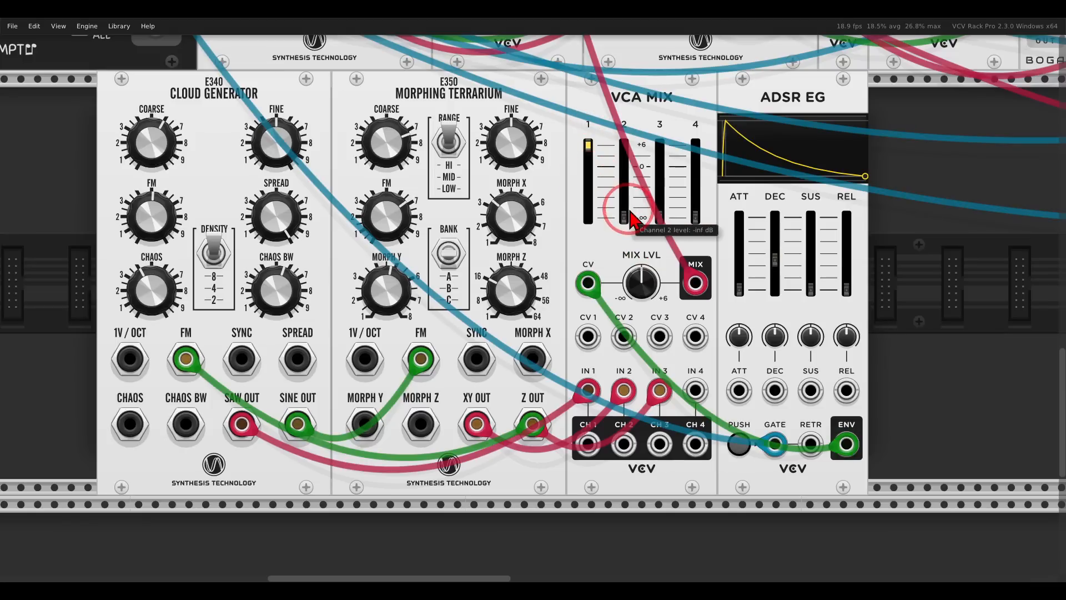
{"action": "left_click_drag", "start_coordinate": [624, 216], "coordinate": [630, 159]}
{"action": "left_click_drag", "start_coordinate": [659, 218], "coordinate": [669, 172]}
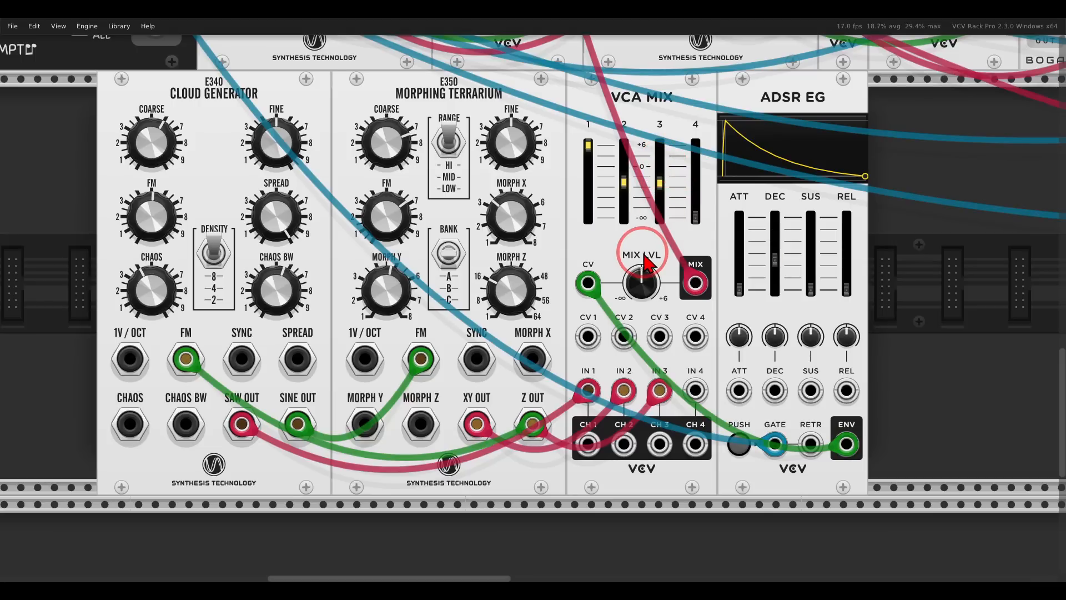
{"action": "left_click_drag", "start_coordinate": [777, 263], "coordinate": [777, 276]}
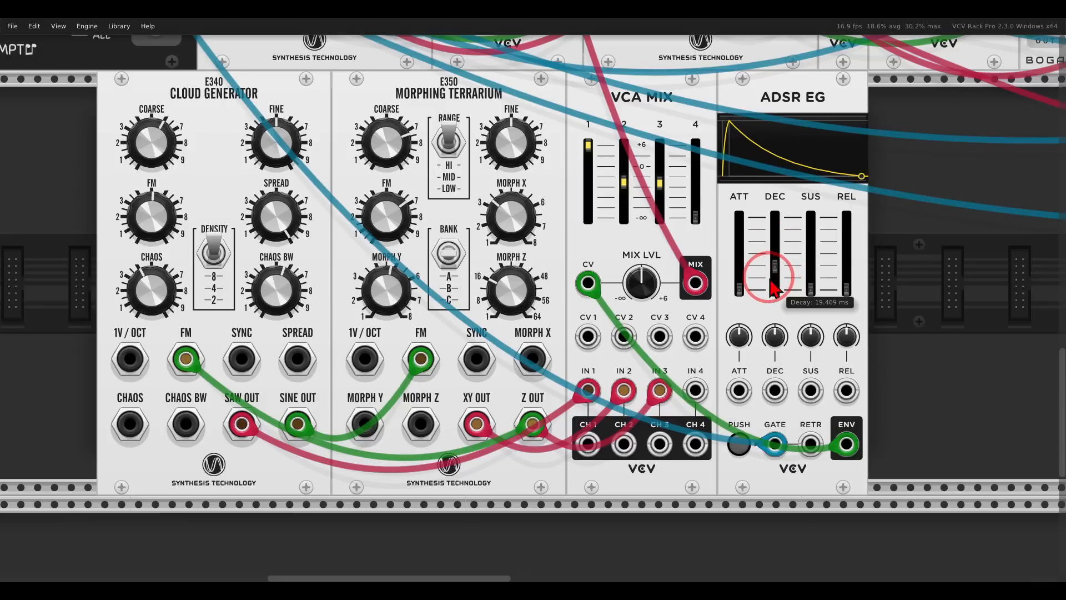
- Shift the two oscillators and VCA MIX under GATE-SEQ-64 and insert a Burst Generator between VCA MIX and the ADSR EG
{"action": "scroll", "coordinate": [767, 263], "scroll_direction": "down", "scroll_amount": 5}
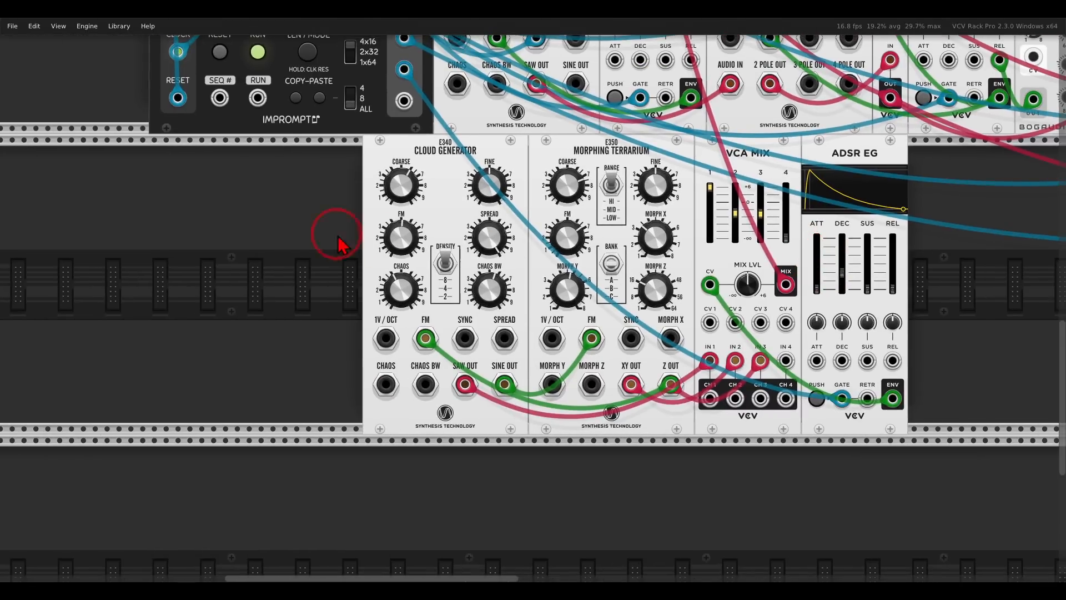
{"action": "left_click_drag", "start_coordinate": [339, 238], "coordinate": [722, 214]}
{"action": "left_click_drag", "start_coordinate": [741, 164], "coordinate": [526, 164]}
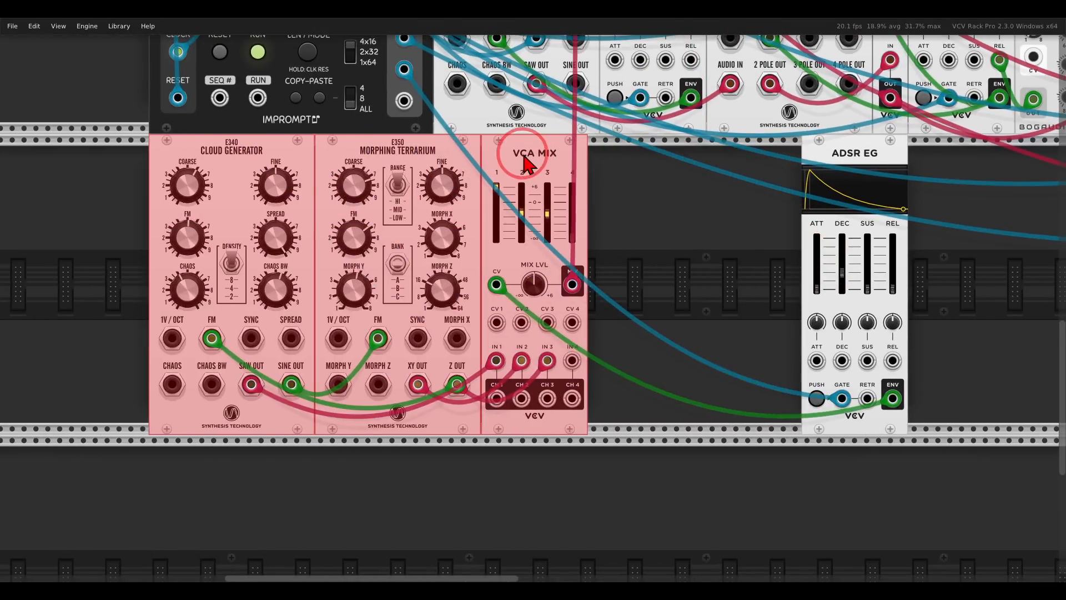
{"action": "left_click", "coordinate": [648, 250]}
{"action": "right_click", "coordinate": [647, 250]}
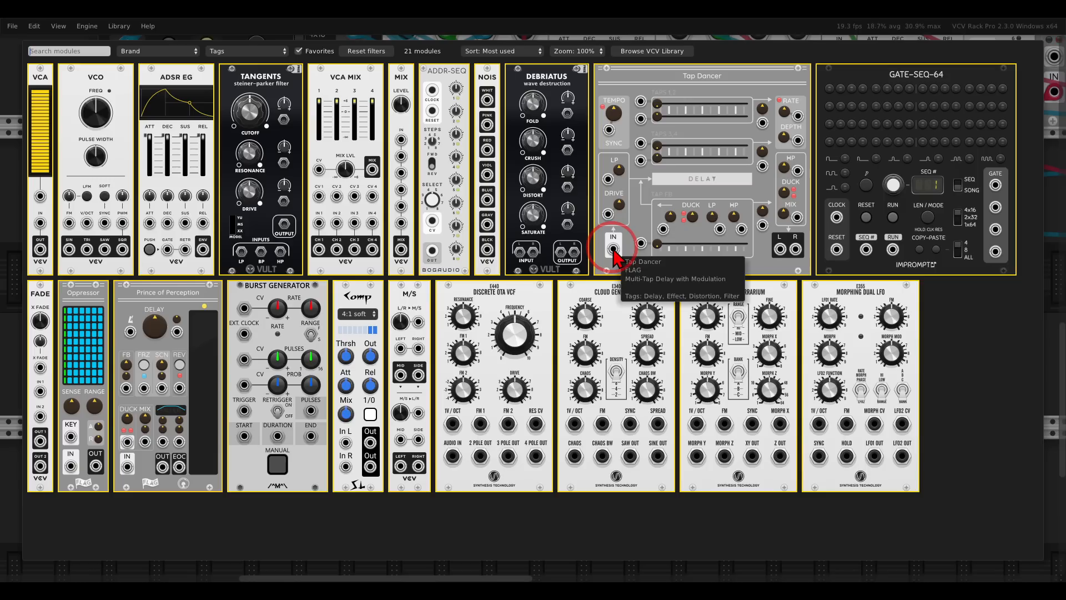
{"action": "left_click", "coordinate": [322, 309]}
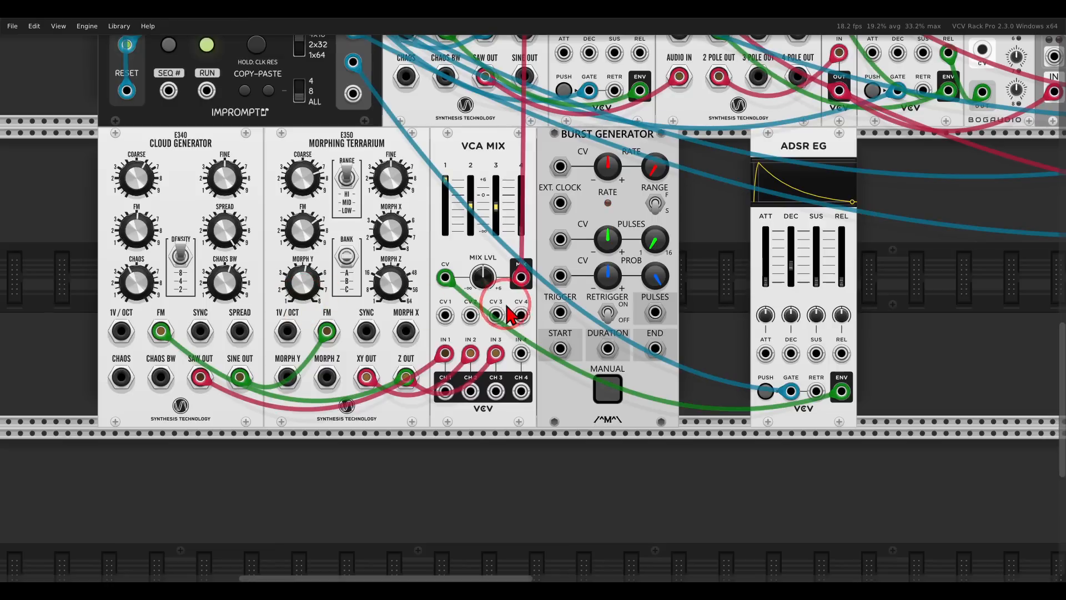
{"action": "left_click_drag", "start_coordinate": [792, 143], "coordinate": [722, 143]}
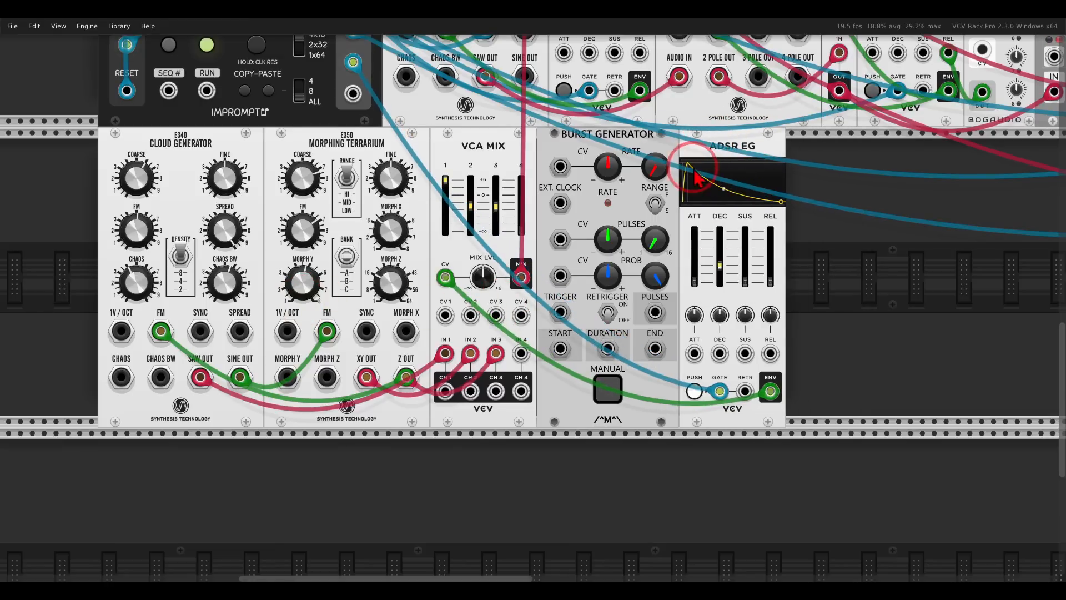
- Reroute the sequencer gate cable to the Burst Generator's trigger input and patch its pulses output into the ADSR EG's gate
{"action": "scroll", "coordinate": [668, 261], "scroll_direction": "up", "scroll_amount": 3}
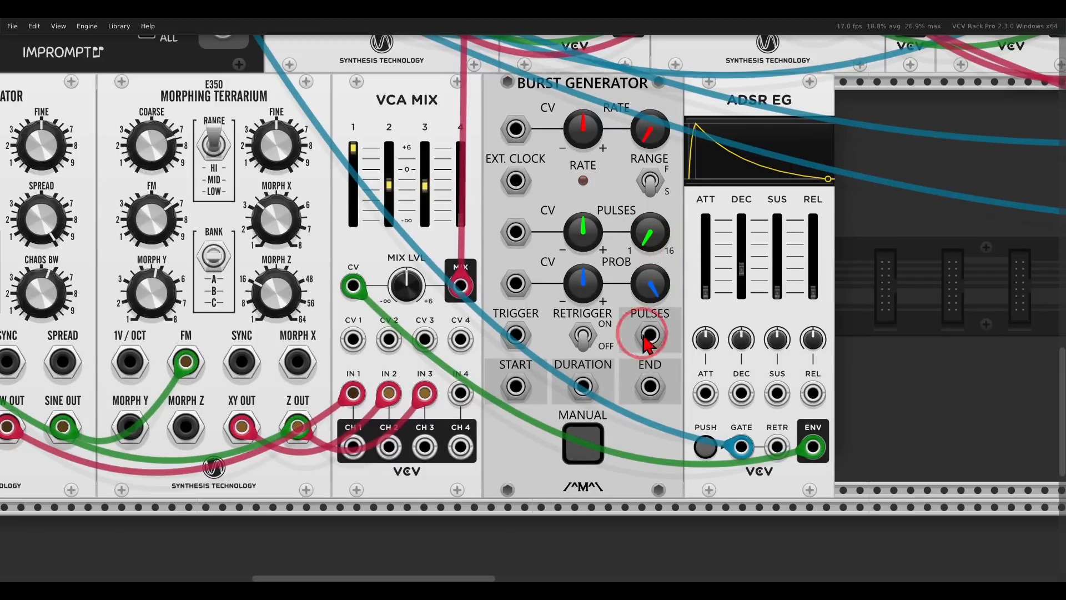
{"action": "left_click_drag", "start_coordinate": [741, 447], "coordinate": [522, 339]}
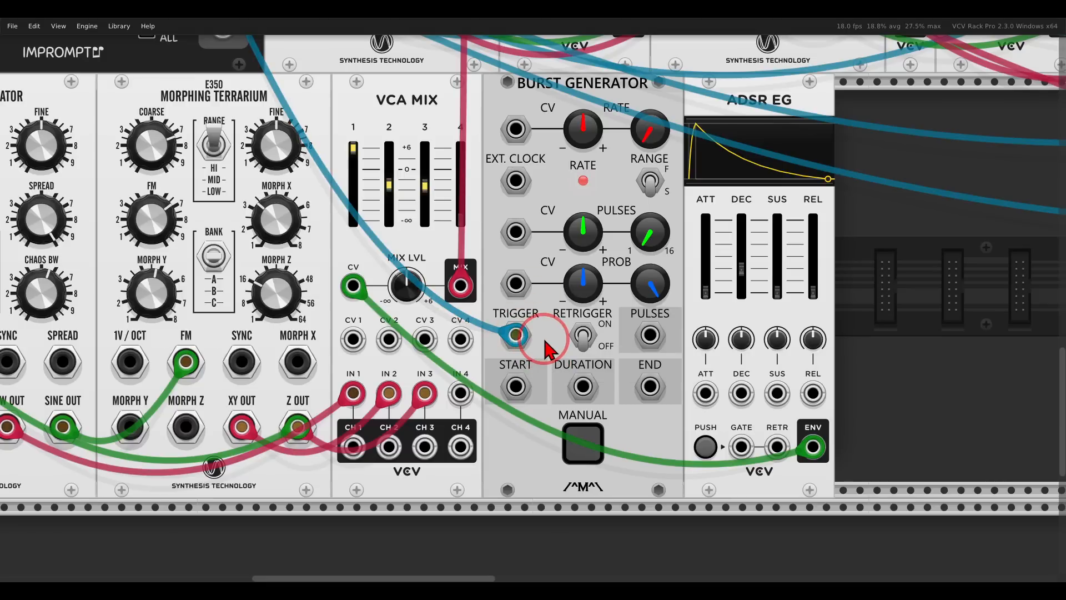
{"action": "left_click_drag", "start_coordinate": [650, 336], "coordinate": [742, 447]}
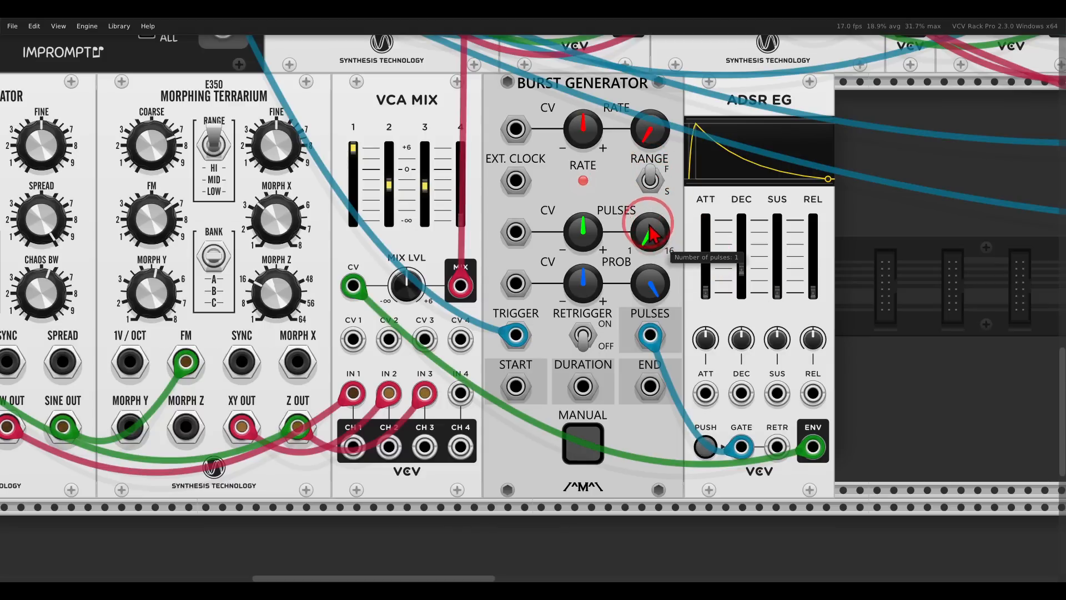
- Set the Burst Generator to 2 pulses with a burst rate of about 0.74
{"action": "left_click_drag", "start_coordinate": [647, 225], "coordinate": [648, 210]}
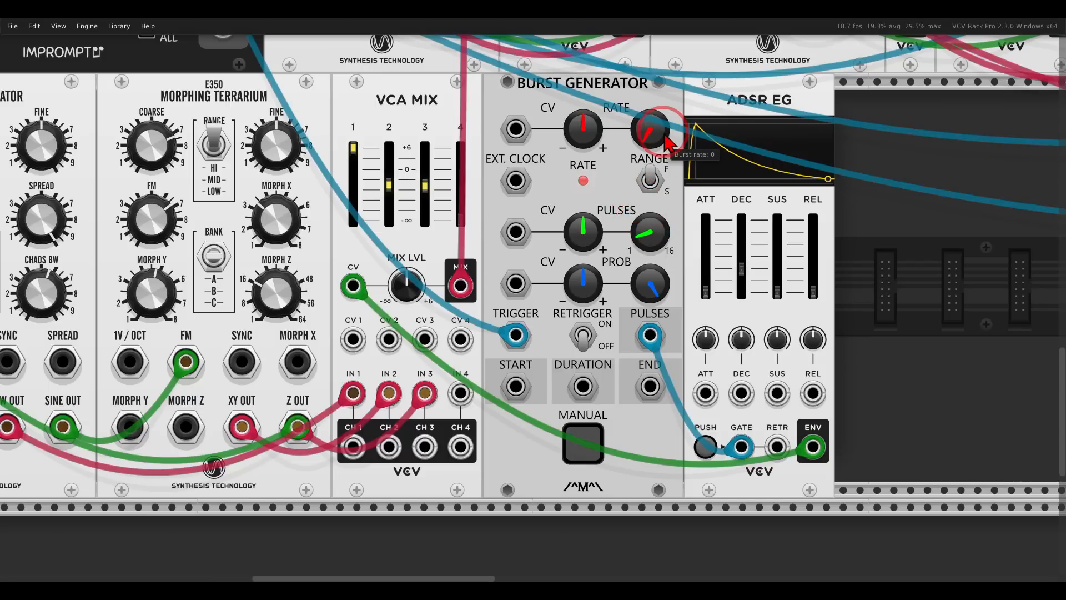
{"action": "left_click_drag", "start_coordinate": [664, 133], "coordinate": [655, 137]}
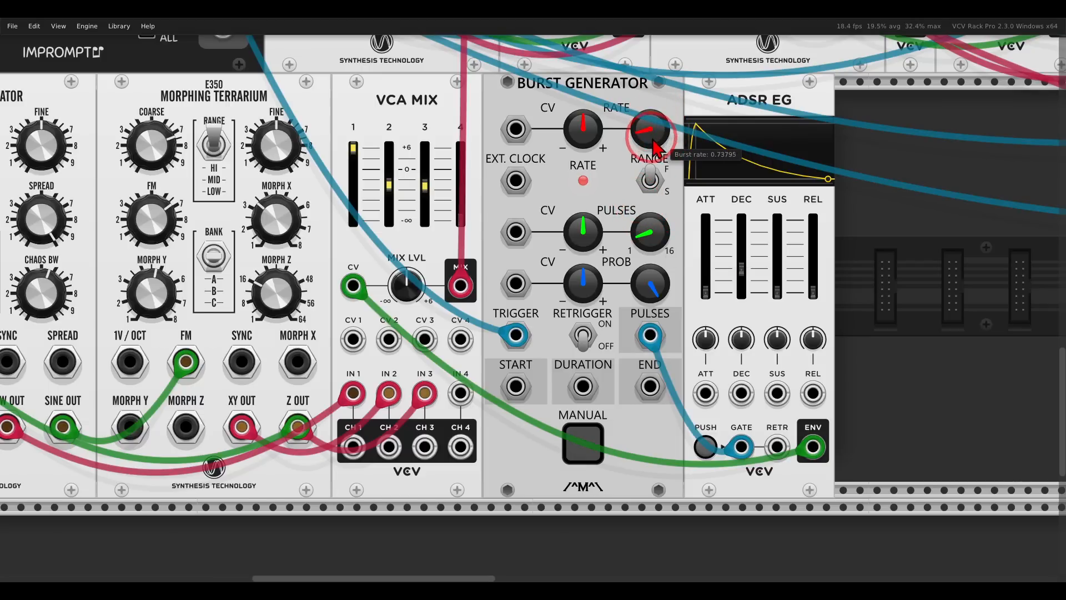
{"action": "left_click_drag", "start_coordinate": [651, 224], "coordinate": [655, 231]}
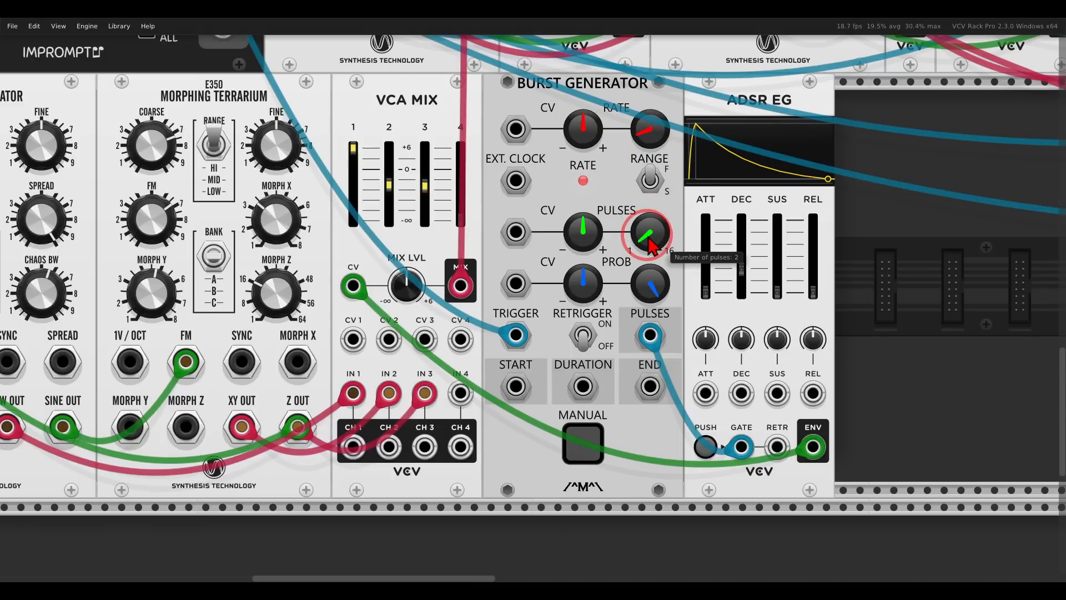
- Raise the Burst Generator's pulse count and rate, lengthen the ADSR EG's decay slightly and set its release to about 12 ms
{"action": "left_click_drag", "start_coordinate": [649, 237], "coordinate": [632, 218]}
{"action": "left_click_drag", "start_coordinate": [743, 277], "coordinate": [753, 281]}
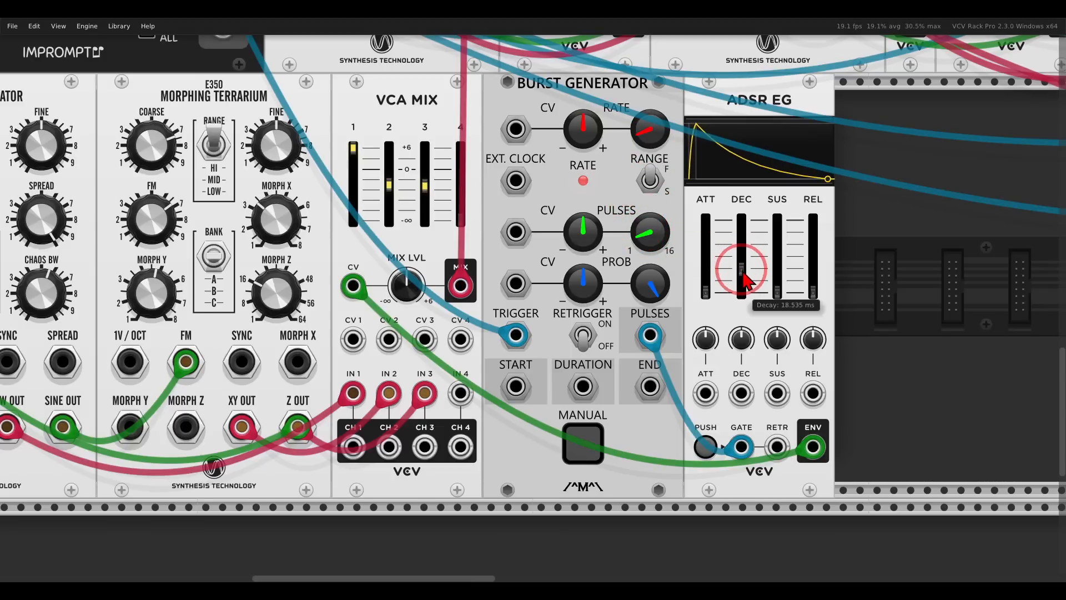
{"action": "mouse_move", "coordinate": [822, 290]}
{"action": "left_mouse_down"}
{"action": "mouse_move", "coordinate": [820, 267]}
{"action": "mouse_move", "coordinate": [821, 275]}
{"action": "left_mouse_up"}
{"action": "left_click_drag", "start_coordinate": [644, 158], "coordinate": [644, 101]}
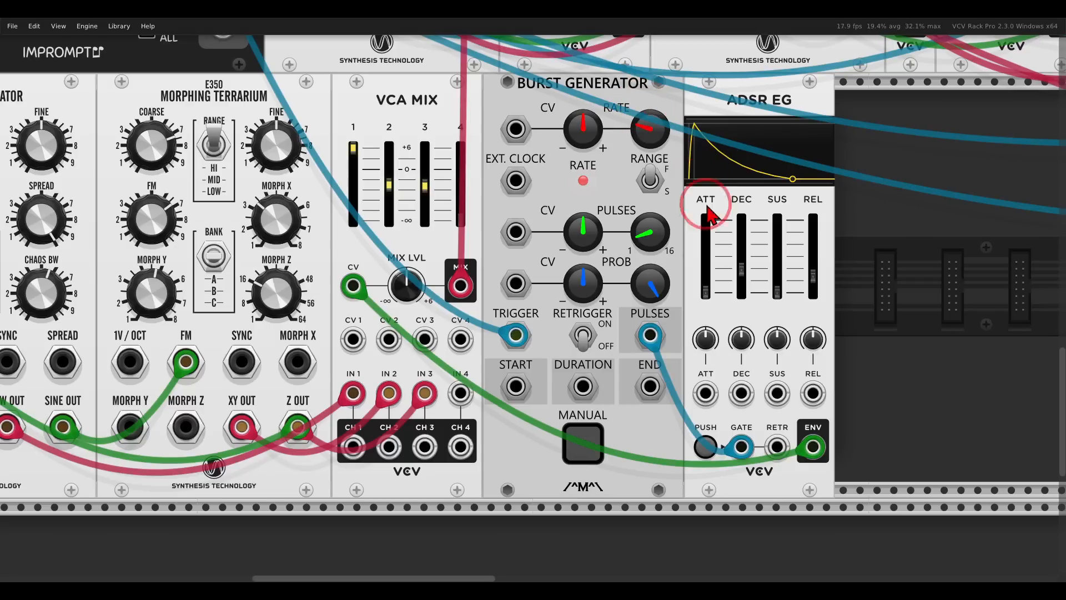
{"action": "left_click_drag", "start_coordinate": [742, 269], "coordinate": [816, 272]}
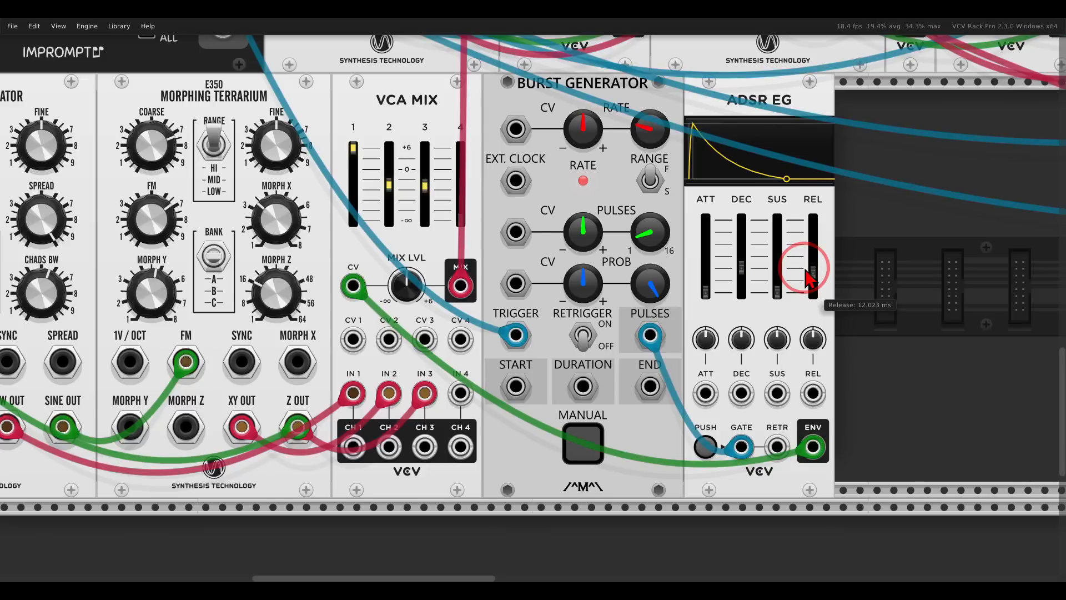
{"action": "mouse_move", "coordinate": [649, 247]}
{"action": "left_mouse_down"}
{"action": "mouse_move", "coordinate": [637, 157]}
{"action": "mouse_move", "coordinate": [633, 234]}
{"action": "left_mouse_up"}
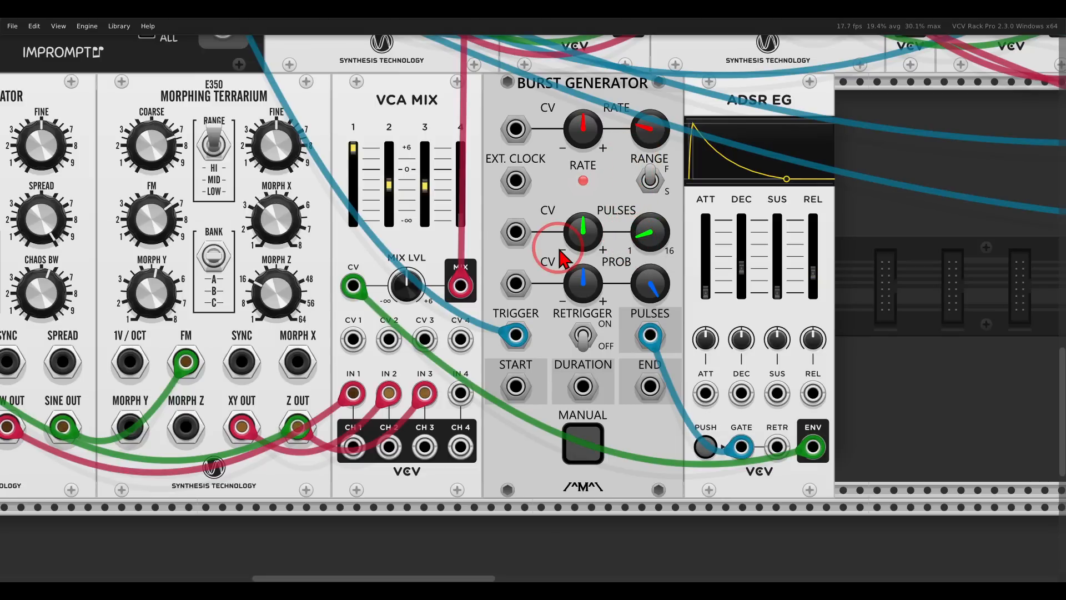
- Unmute the KCKD, NOIS and HATS tracks in MixMaster and name the fifth track CLAP
{"action": "scroll", "coordinate": [636, 252], "scroll_direction": "down", "scroll_amount": 5}
{"action": "scroll", "coordinate": [622, 408], "scroll_direction": "up", "scroll_amount": 3}
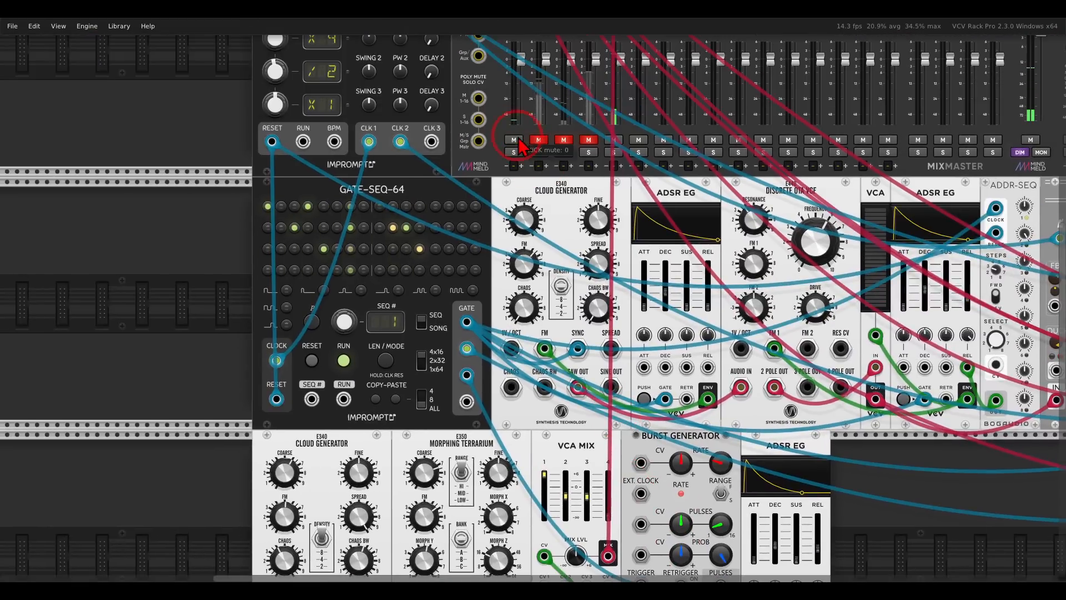
{"action": "scroll", "coordinate": [605, 237], "scroll_direction": "up", "scroll_amount": 2}
{"action": "scroll", "coordinate": [605, 236], "scroll_direction": "up", "scroll_amount": 5}
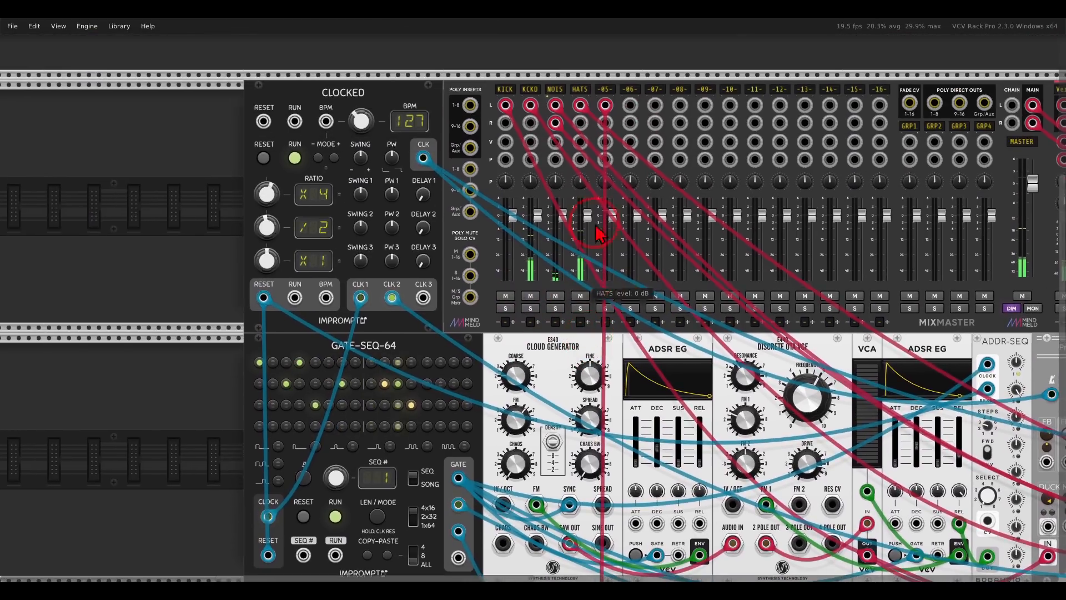
{"action": "type", "text": "CLAP"}
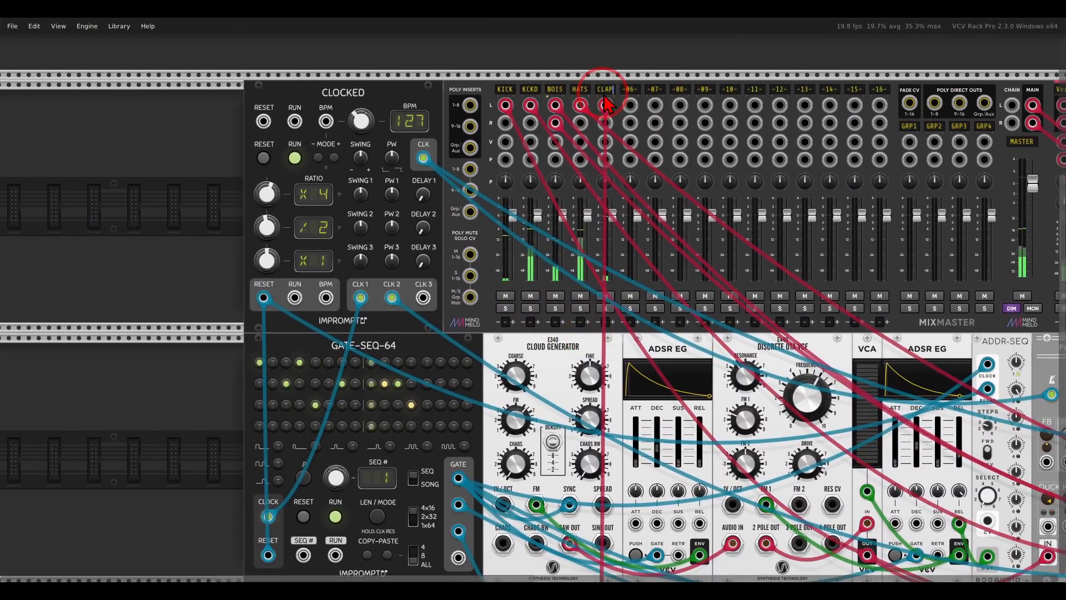
{"action": "key", "text": "Return"}
- Set the CLAP track's gain adjust to about -2.4 dB
{"action": "right_click", "coordinate": [611, 95]}
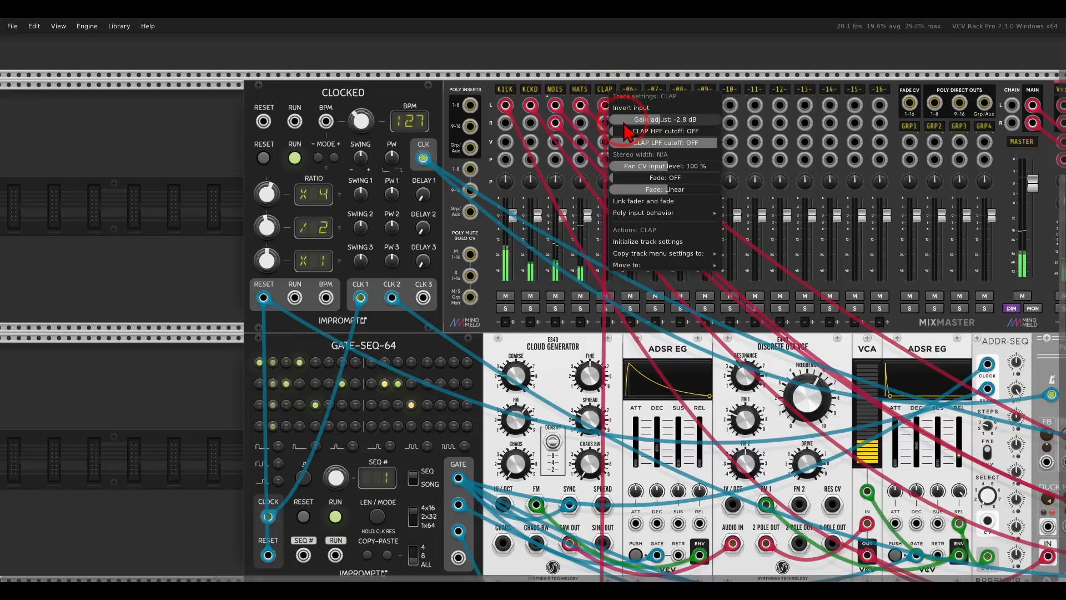
{"action": "left_click_drag", "start_coordinate": [628, 123], "coordinate": [630, 122]}
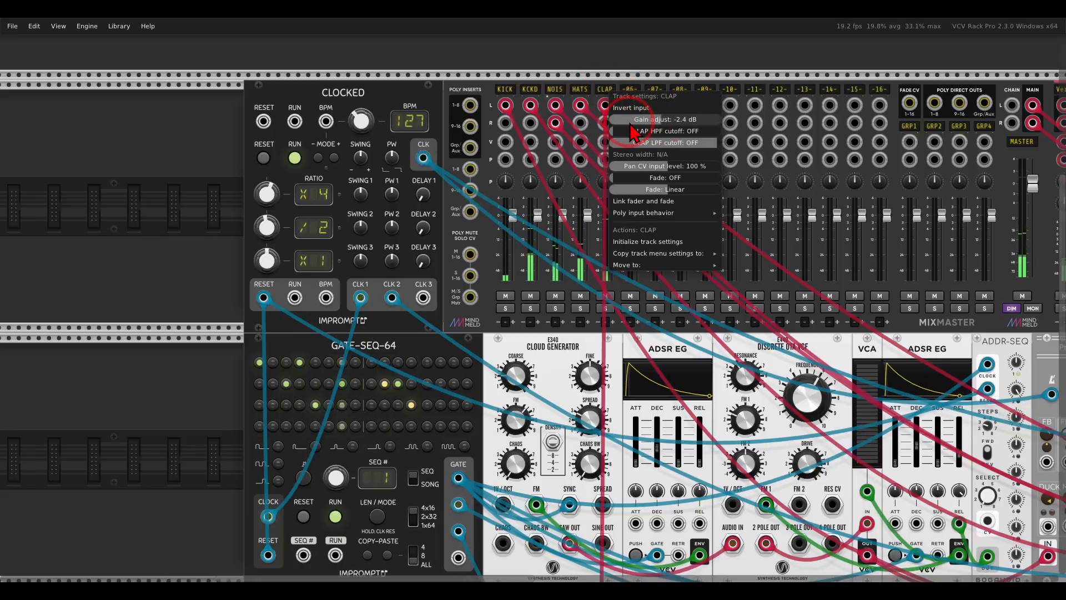
{"action": "left_click", "coordinate": [639, 69]}
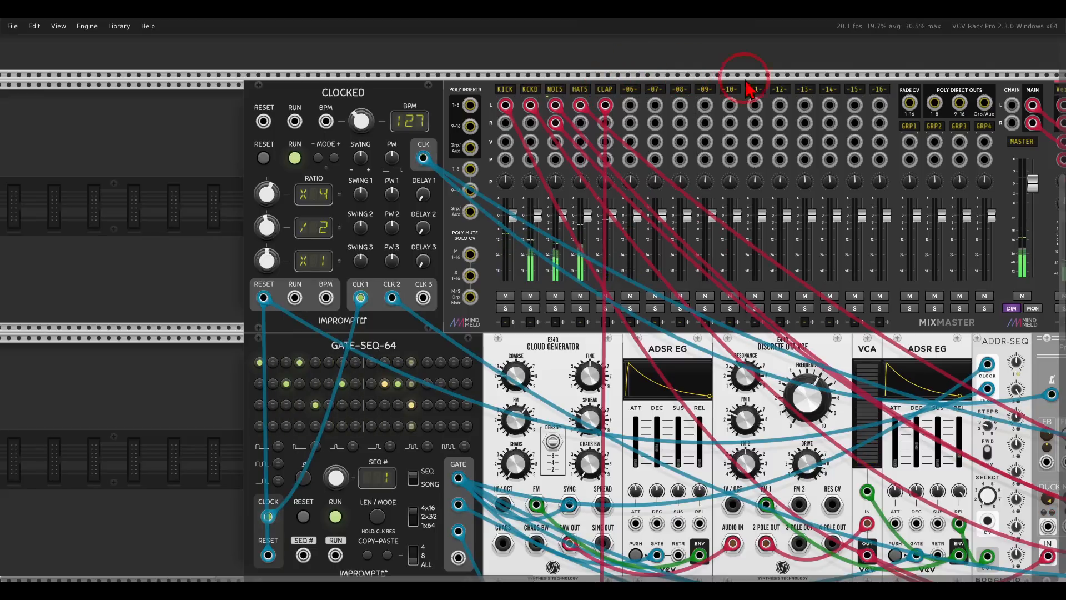
- Add a VCV MIX module to the bottom row, in the empty space after the last ADSR EG
{"action": "left_click_drag", "start_coordinate": [746, 82], "coordinate": [378, 94]}
{"action": "left_click_drag", "start_coordinate": [947, 114], "coordinate": [922, 78]}
{"action": "scroll", "coordinate": [539, 386], "scroll_direction": "down", "scroll_amount": 5}
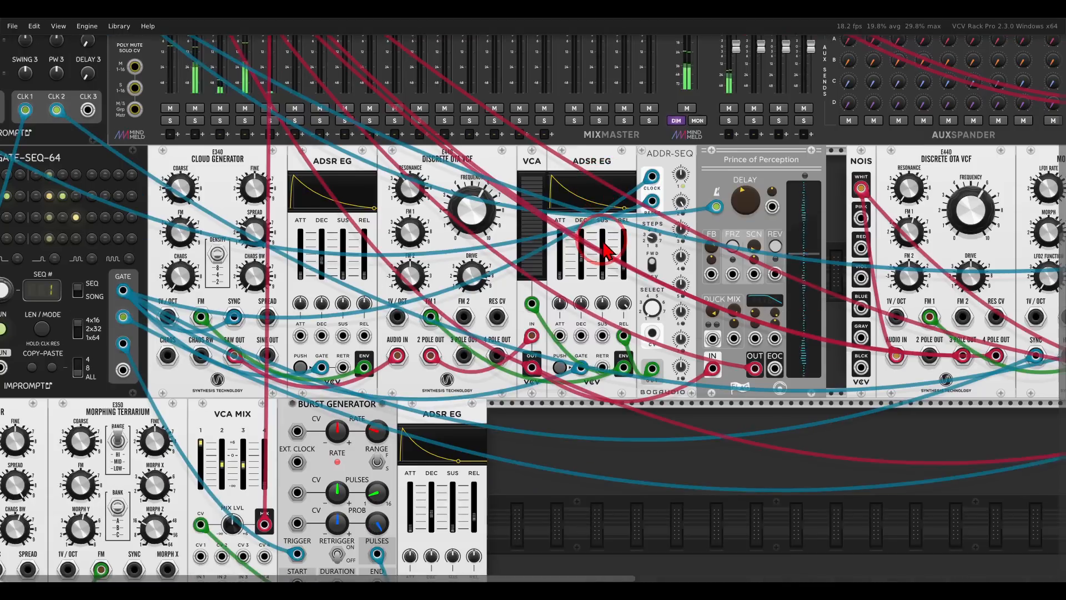
{"action": "left_click_drag", "start_coordinate": [539, 386], "coordinate": [722, 341]}
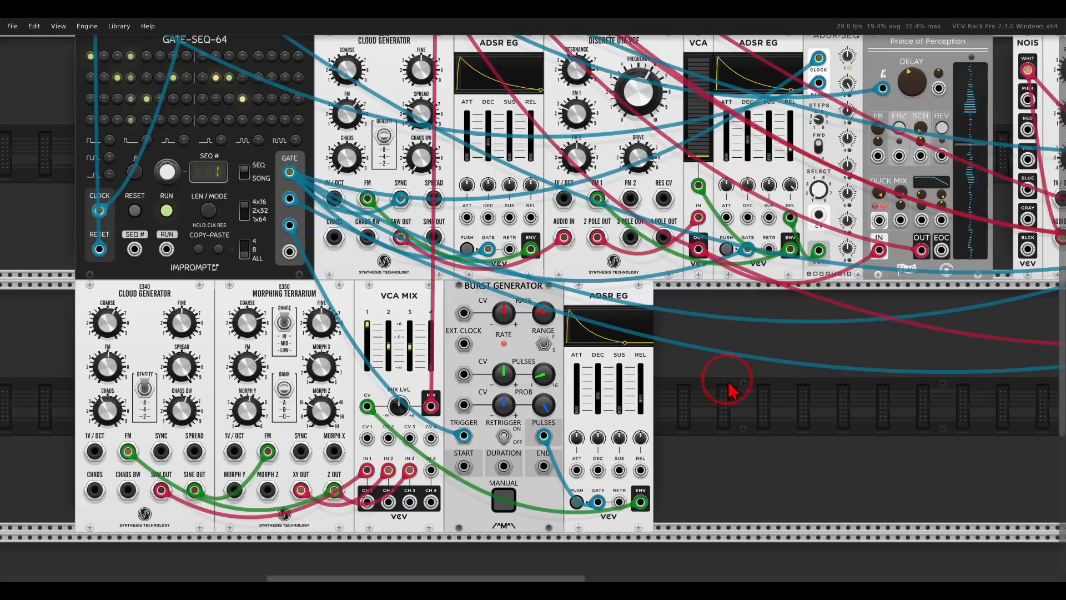
{"action": "left_click_drag", "start_coordinate": [728, 389], "coordinate": [567, 376]}
{"action": "right_click", "coordinate": [565, 379]}
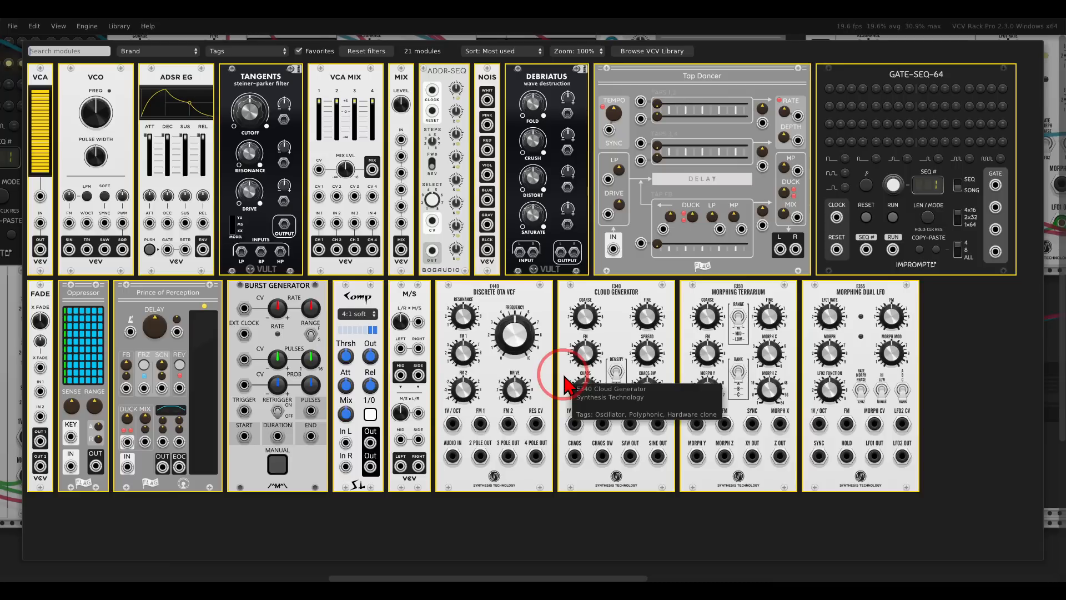
{"action": "left_click_drag", "start_coordinate": [405, 100], "coordinate": [599, 328]}
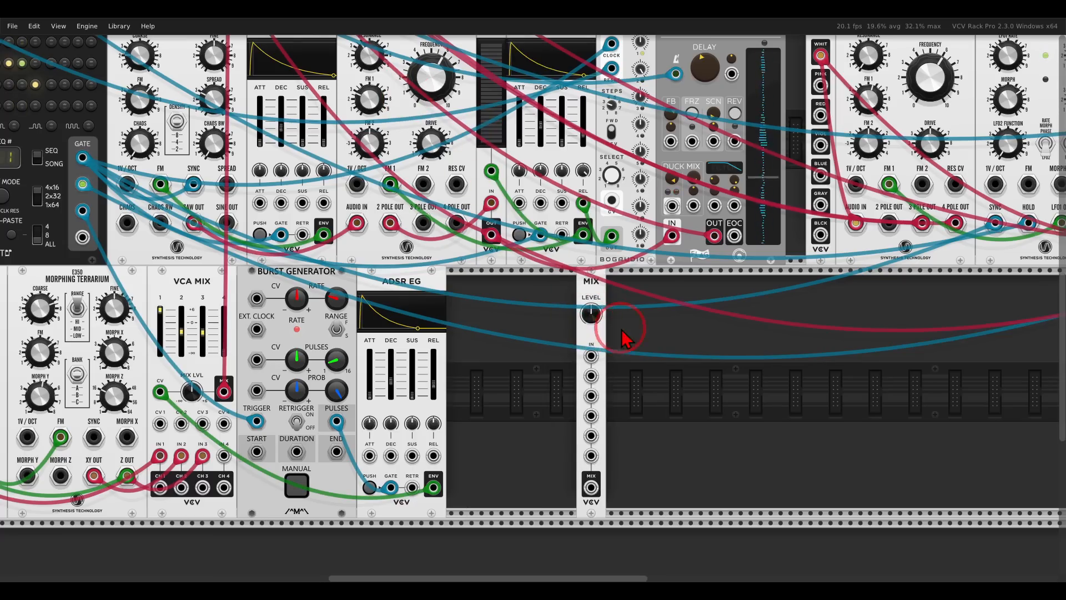
- Patch the first VCA's output, the noise filter's 4-pole output, the VCA output after Tangents and VCA MIX's mix output into MIX inputs 1 to 4
{"action": "left_click_drag", "start_coordinate": [591, 355], "coordinate": [491, 236]}
{"action": "left_click_drag", "start_coordinate": [591, 375], "coordinate": [954, 224]}
{"action": "left_click_drag", "start_coordinate": [915, 328], "coordinate": [672, 344]}
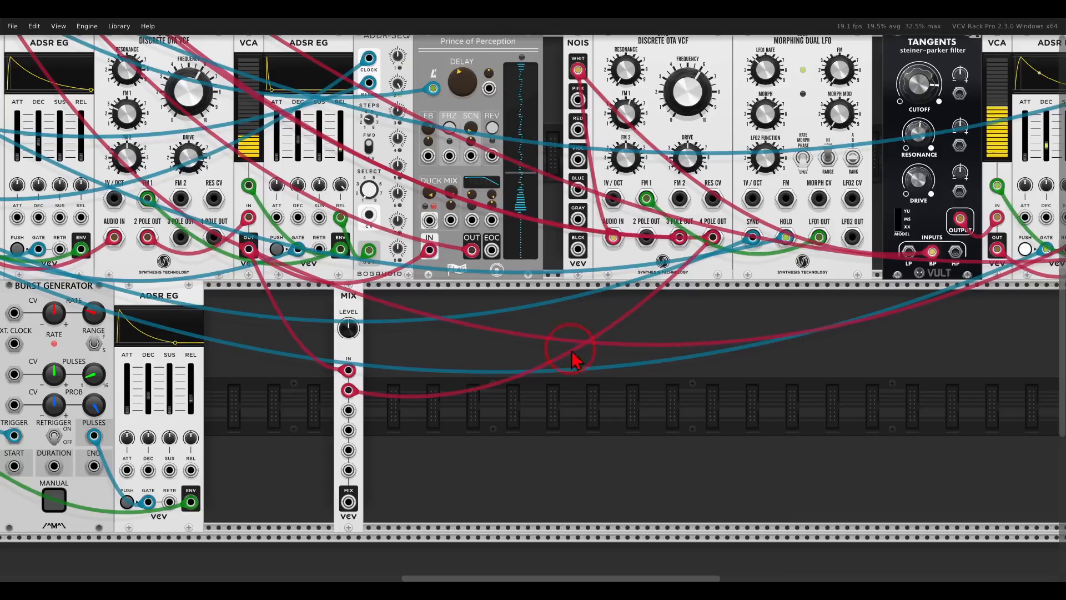
{"action": "left_click_drag", "start_coordinate": [348, 410], "coordinate": [876, 259]}
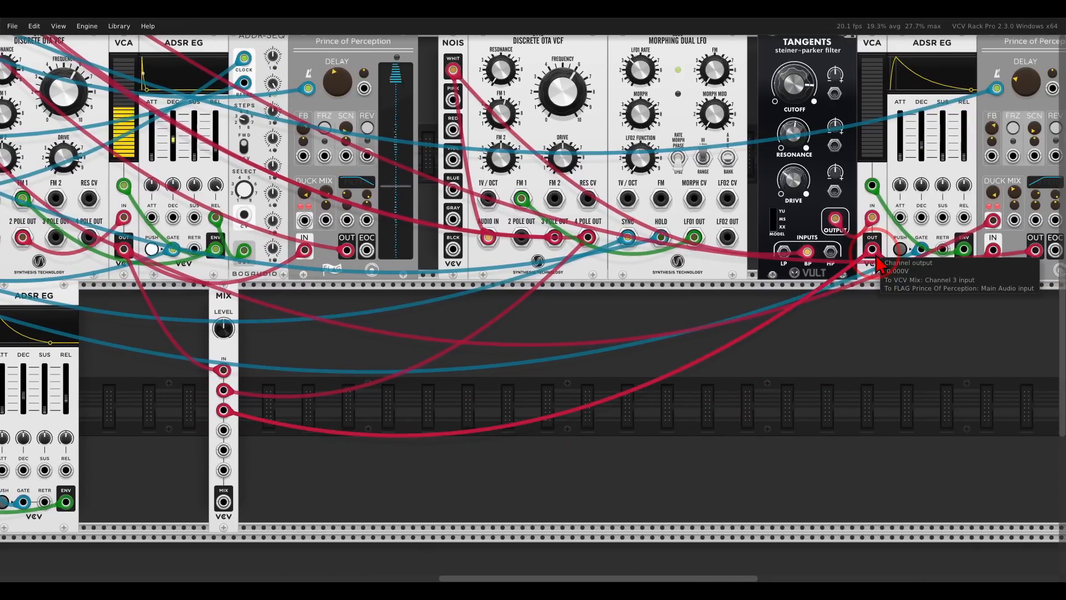
{"action": "left_click_drag", "start_coordinate": [381, 397], "coordinate": [852, 332]}
{"action": "left_click_drag", "start_coordinate": [694, 361], "coordinate": [335, 346]}
- Add a COMPARE module directly beside MIX and patch the MIX output into its A input
{"action": "right_click", "coordinate": [762, 329]}
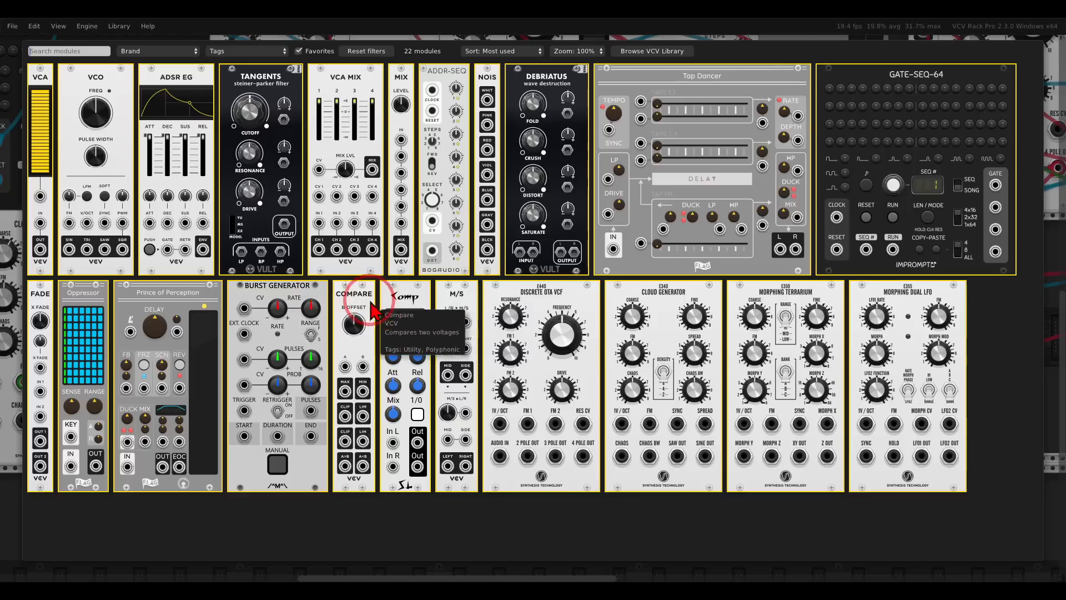
{"action": "left_click_drag", "start_coordinate": [354, 307], "coordinate": [672, 333]}
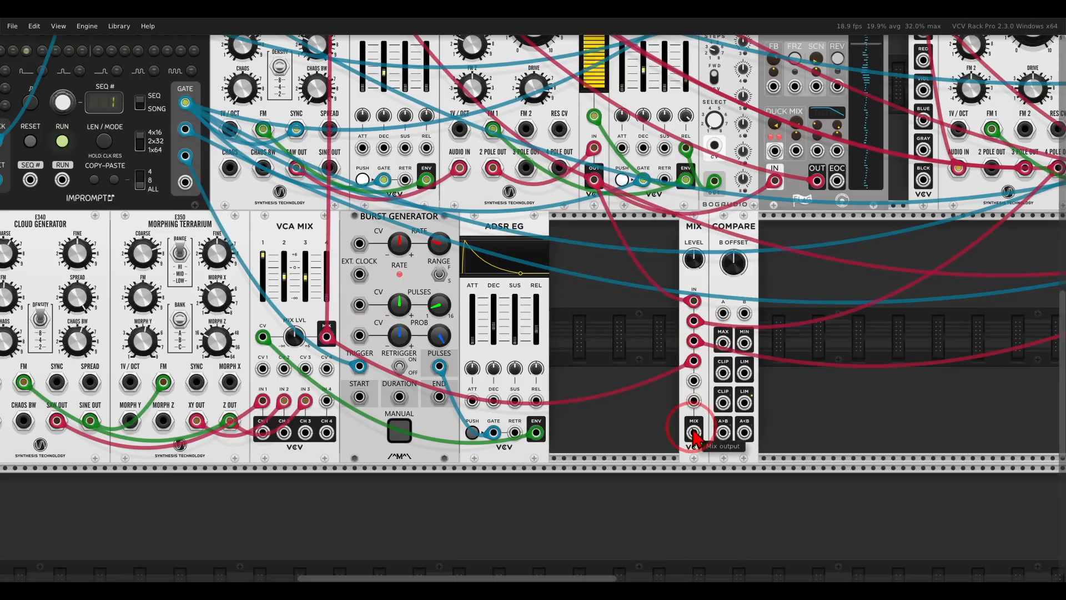
{"action": "left_click_drag", "start_coordinate": [693, 432], "coordinate": [723, 312]}
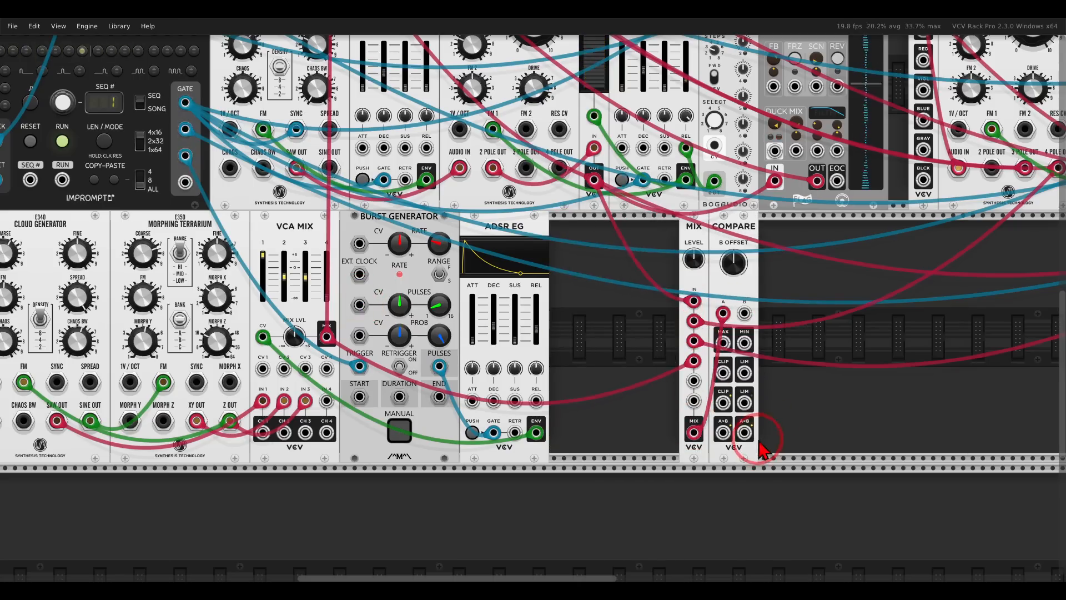
- Solo MixMaster's sixth track with its fader fully down, and patch COMPARE's A>B and A<B outputs into its left and right inputs
{"action": "scroll", "coordinate": [772, 430], "scroll_direction": "up", "scroll_amount": 3}
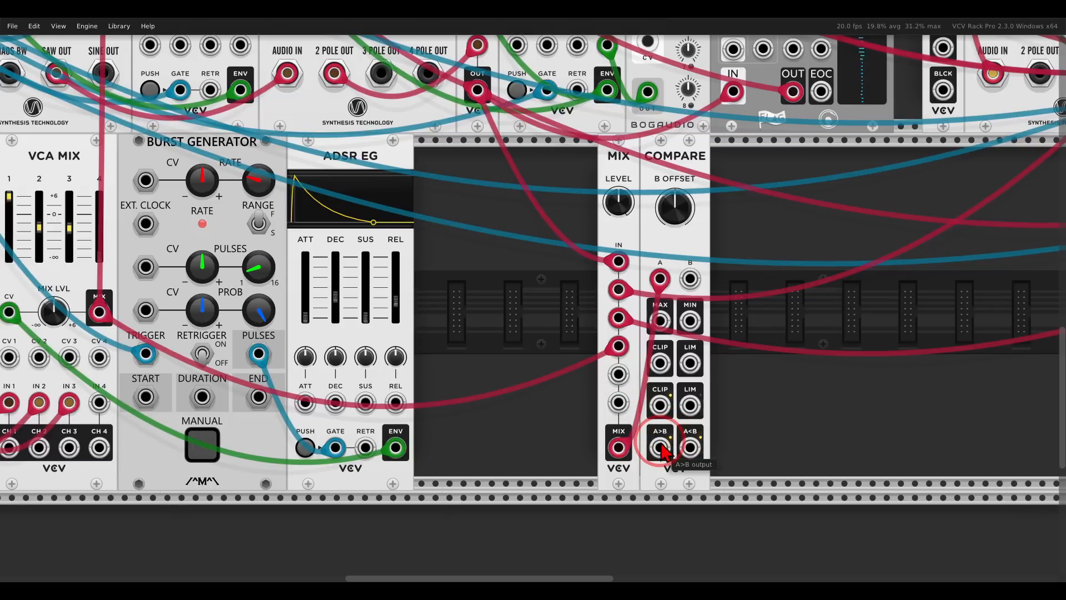
{"action": "scroll", "coordinate": [670, 414], "scroll_direction": "down", "scroll_amount": 2}
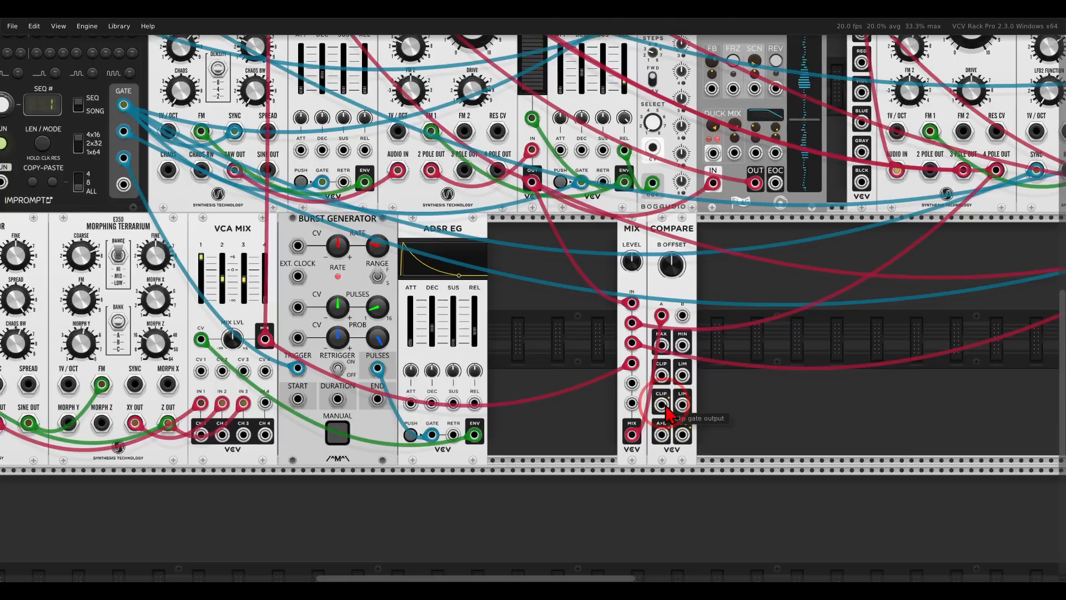
{"action": "left_click_drag", "start_coordinate": [639, 411], "coordinate": [689, 578]}
{"action": "scroll", "coordinate": [419, 250], "scroll_direction": "up", "scroll_amount": 2}
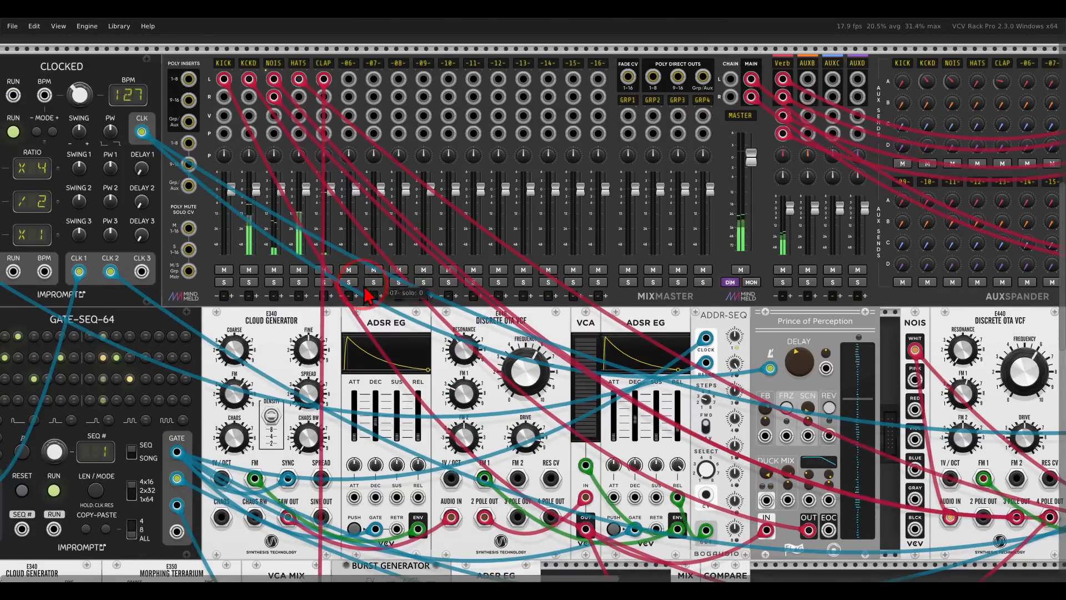
{"action": "left_click", "coordinate": [349, 282]}
{"action": "left_click_drag", "start_coordinate": [352, 207], "coordinate": [356, 261]}
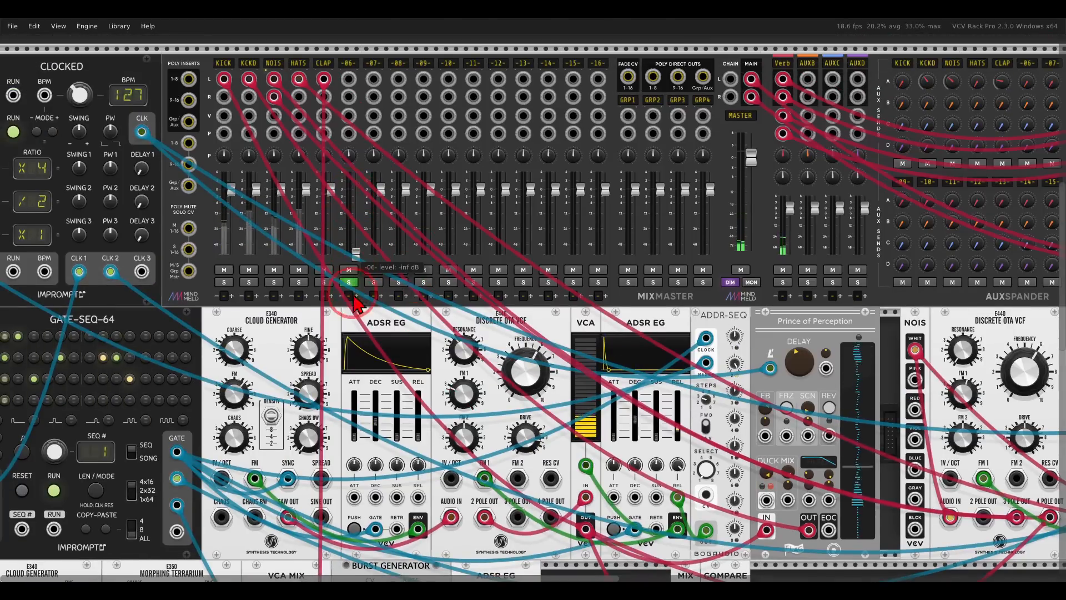
{"action": "mouse_move", "coordinate": [348, 79]}
{"action": "left_mouse_down"}
{"action": "mouse_move", "coordinate": [527, 444]}
{"action": "mouse_move", "coordinate": [694, 578]}
{"action": "mouse_move", "coordinate": [733, 549]}
{"action": "mouse_move", "coordinate": [456, 230]}
{"action": "mouse_move", "coordinate": [351, 81]}
{"action": "left_mouse_up"}
- Raise the sixth track's fader to about -16 dB
{"action": "scroll", "coordinate": [734, 540], "scroll_direction": "up", "scroll_amount": 8}
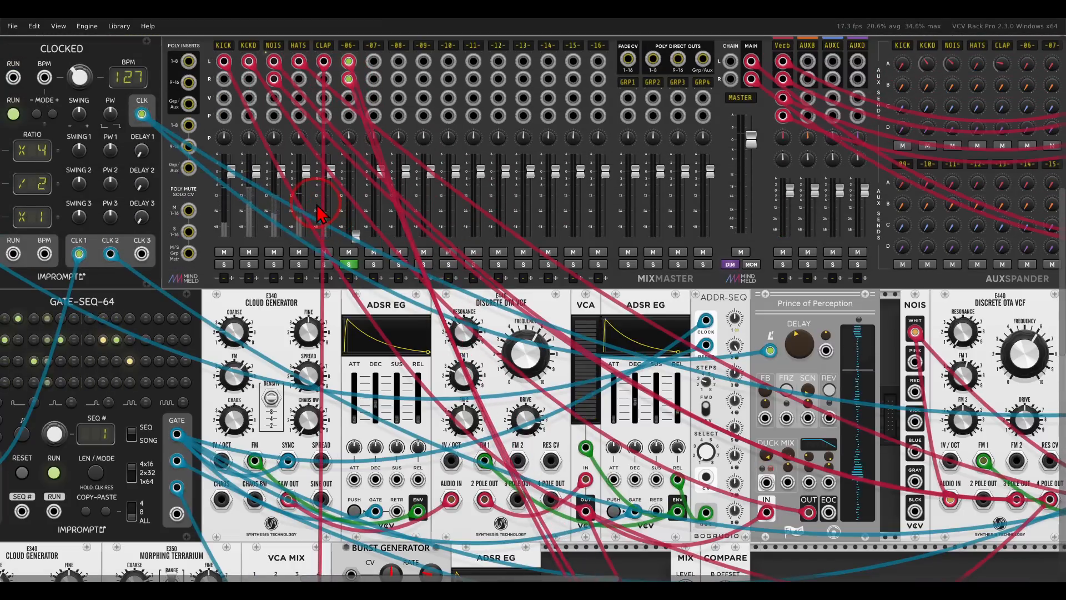
{"action": "scroll", "coordinate": [356, 236], "scroll_direction": "up", "scroll_amount": 5}
{"action": "left_click_drag", "start_coordinate": [477, 322], "coordinate": [476, 279]}
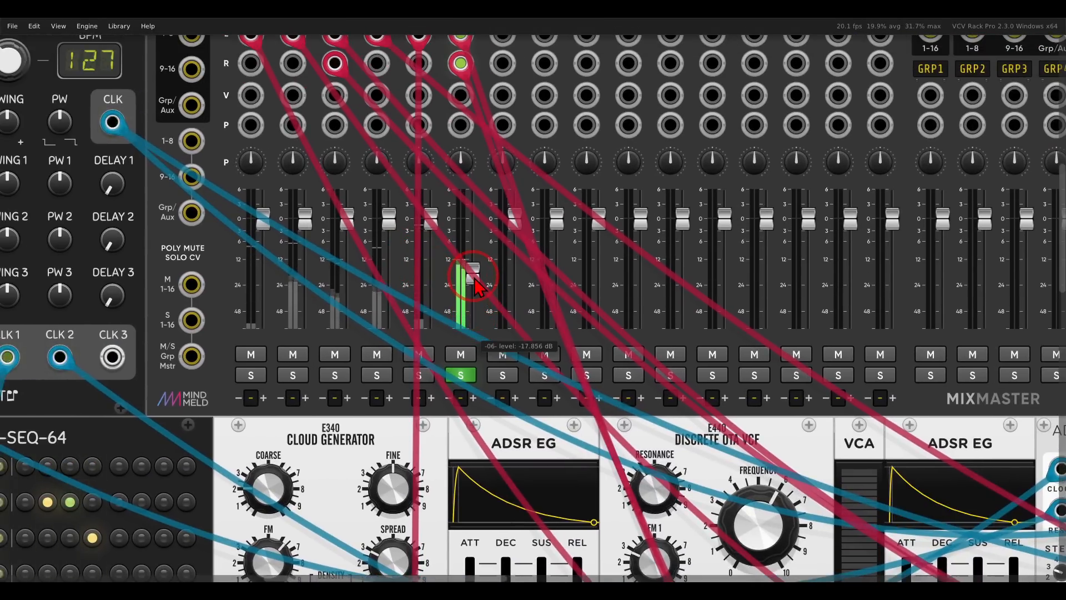
{"action": "left_click_drag", "start_coordinate": [476, 280], "coordinate": [472, 275]}
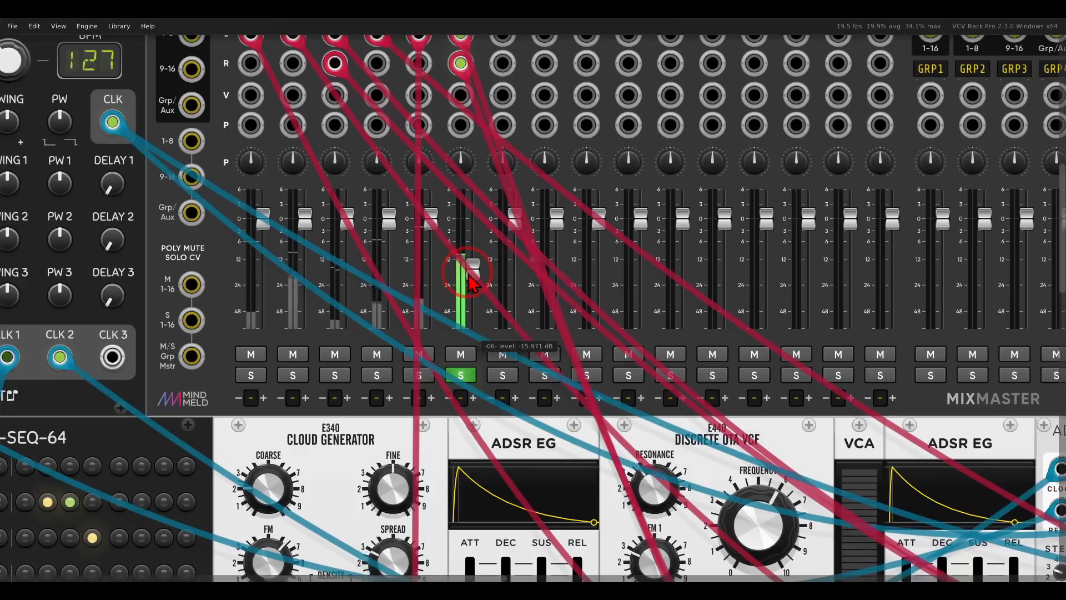
- Fine-tune COMPARE's B offset to just above 0 V
{"action": "mouse_move", "coordinate": [791, 426]}
{"action": "left_mouse_down"}
{"action": "mouse_move", "coordinate": [366, 92]}
{"action": "mouse_move", "coordinate": [325, 38]}
{"action": "left_mouse_up"}
{"action": "left_click_drag", "start_coordinate": [661, 370], "coordinate": [601, 100]}
{"action": "mouse_move", "coordinate": [564, 273]}
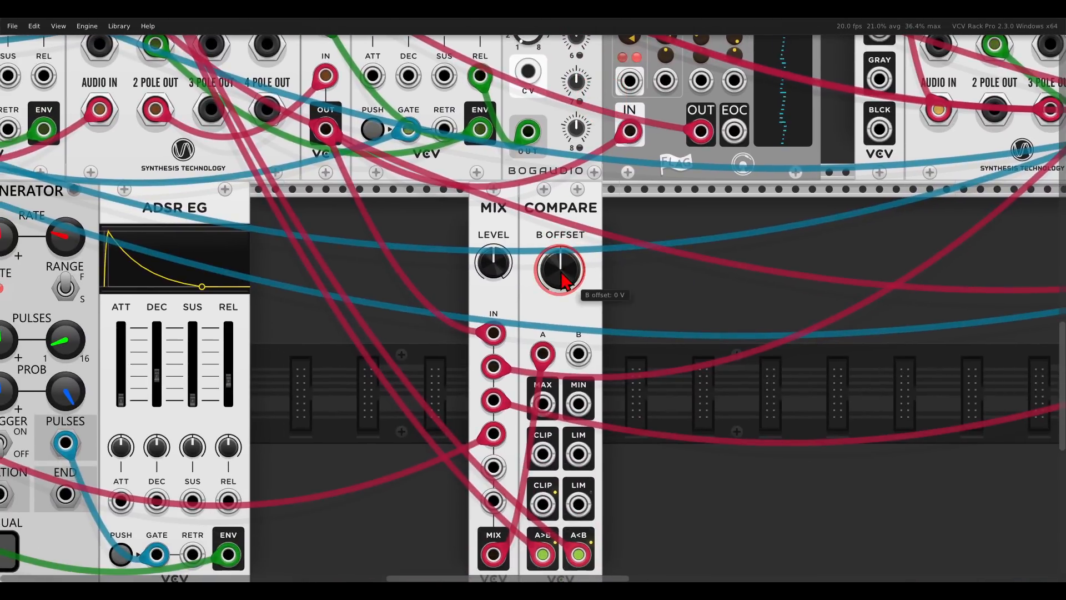
{"action": "left_click_drag", "start_coordinate": [561, 280], "coordinate": [556, 277]}
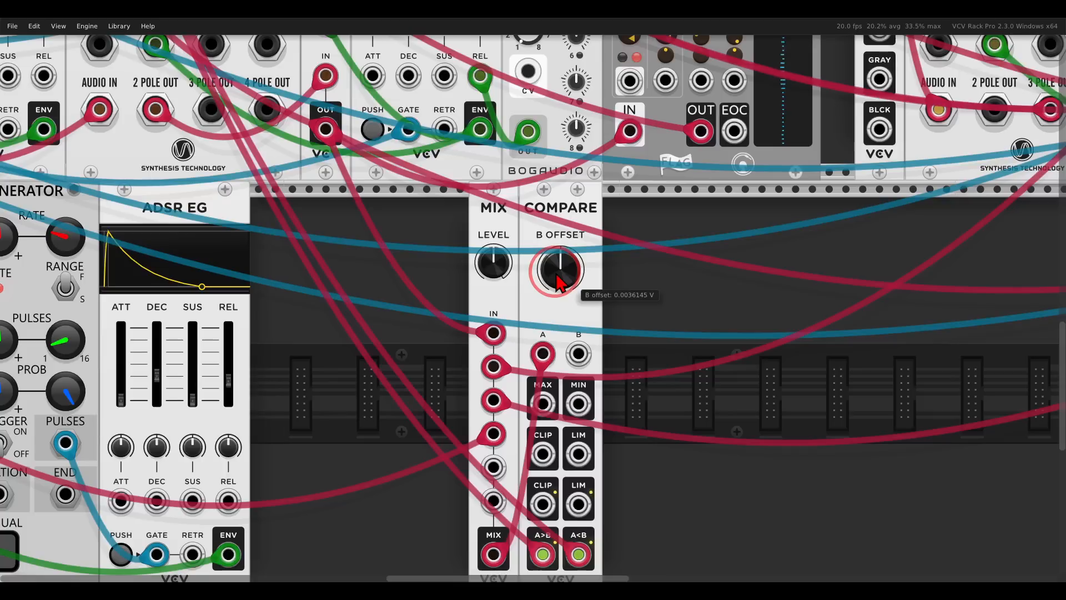
{"action": "left_click_drag", "start_coordinate": [555, 283], "coordinate": [549, 277]}
- Set the sixth track's high-pass filter cutoff to about 124 Hz in its track settings
{"action": "scroll", "coordinate": [549, 274], "scroll_direction": "down", "scroll_amount": 3}
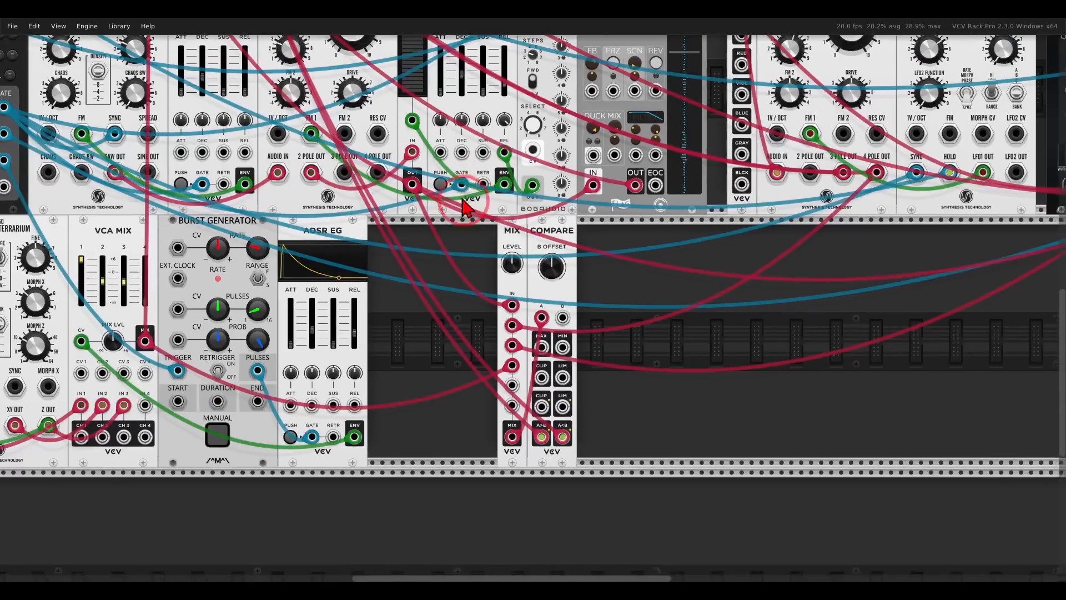
{"action": "left_click_drag", "start_coordinate": [464, 198], "coordinate": [588, 338]}
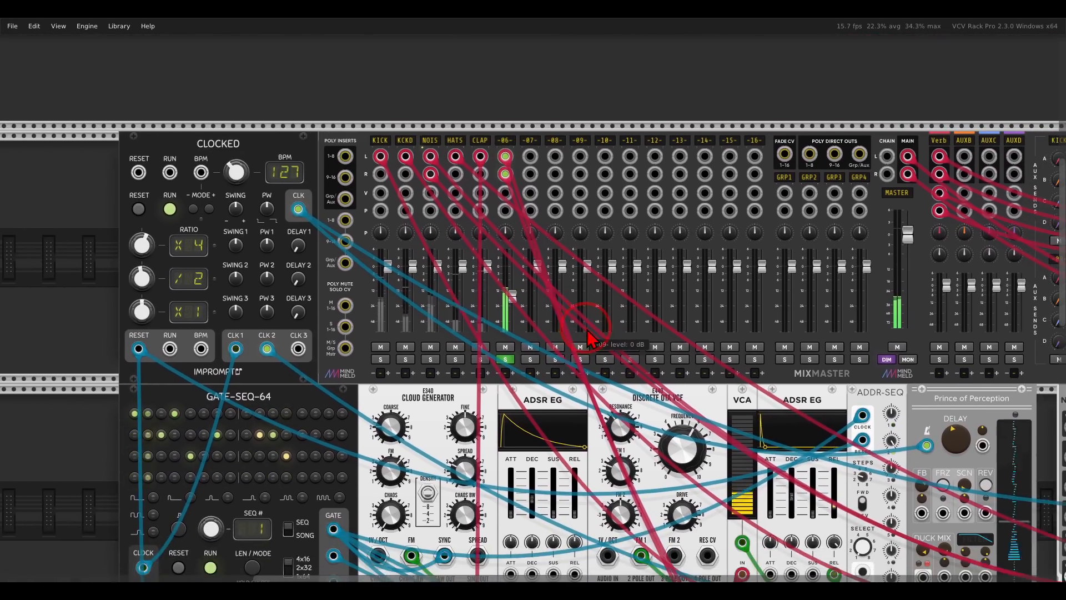
{"action": "scroll", "coordinate": [500, 146], "scroll_direction": "up", "scroll_amount": 2}
{"action": "right_click", "coordinate": [510, 141]}
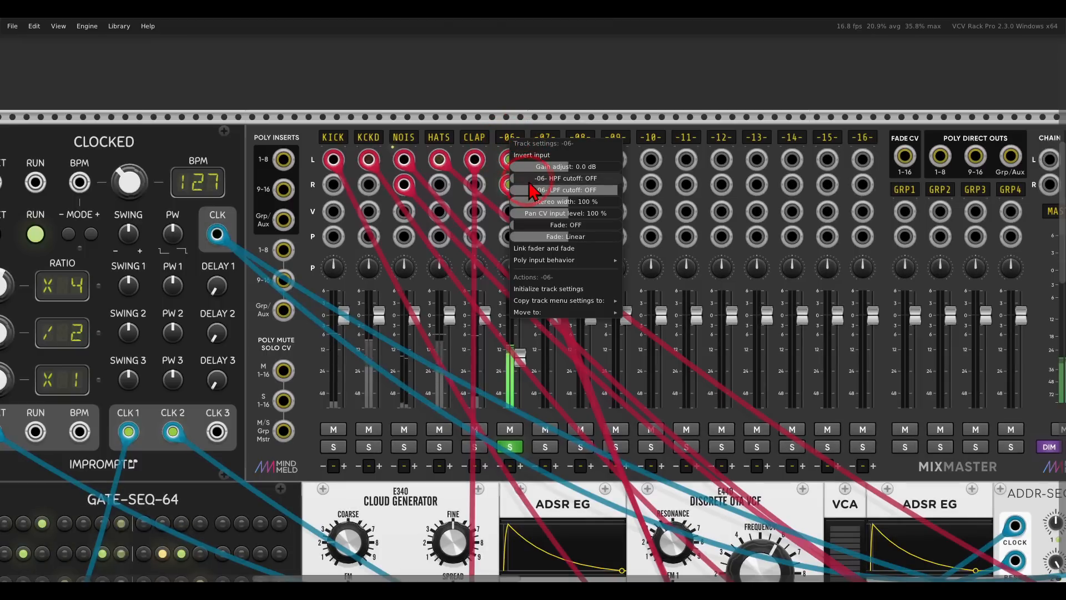
{"action": "left_click_drag", "start_coordinate": [523, 183], "coordinate": [579, 184]}
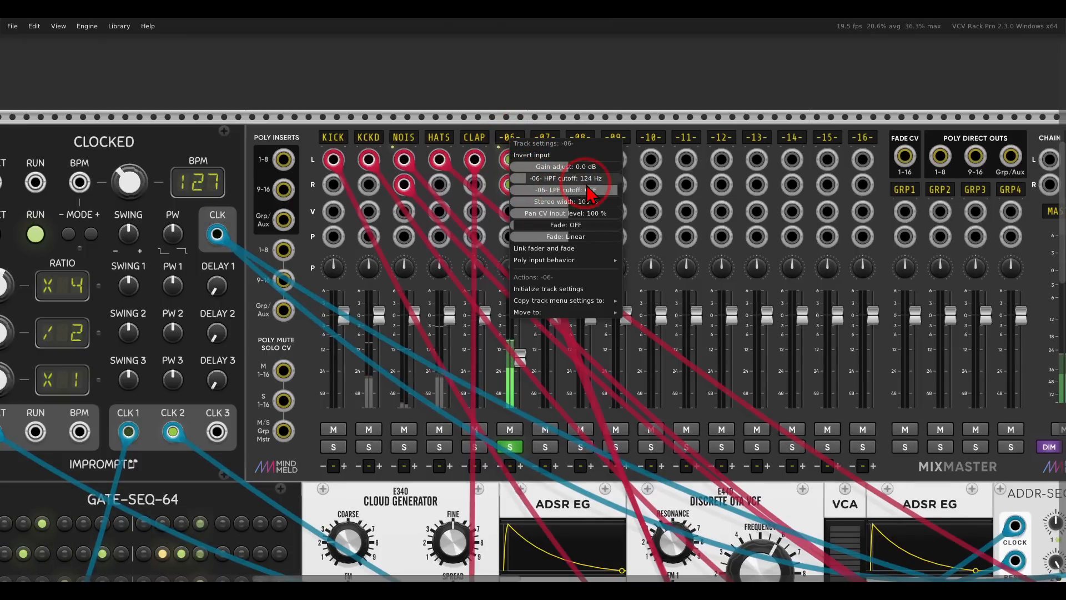
{"action": "left_click", "coordinate": [776, 159]}
- Name the sixth track CMPR and raise its Verb send to about -18 dB on AuxSpander
{"action": "scroll", "coordinate": [778, 165], "scroll_direction": "right", "scroll_amount": 5}
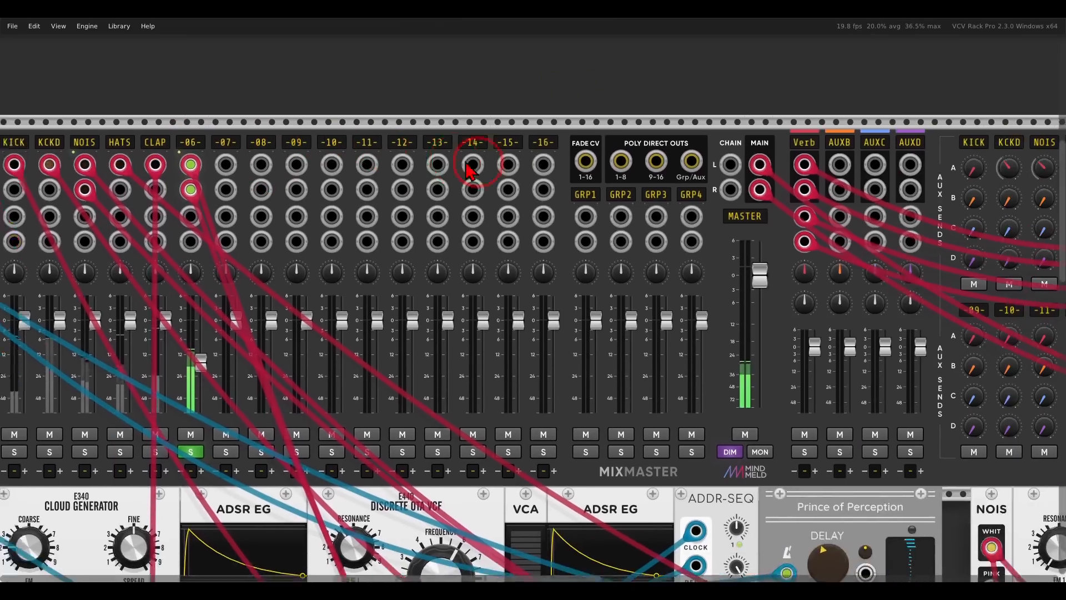
{"action": "left_click", "coordinate": [283, 151]}
{"action": "type", "text": "CM"}
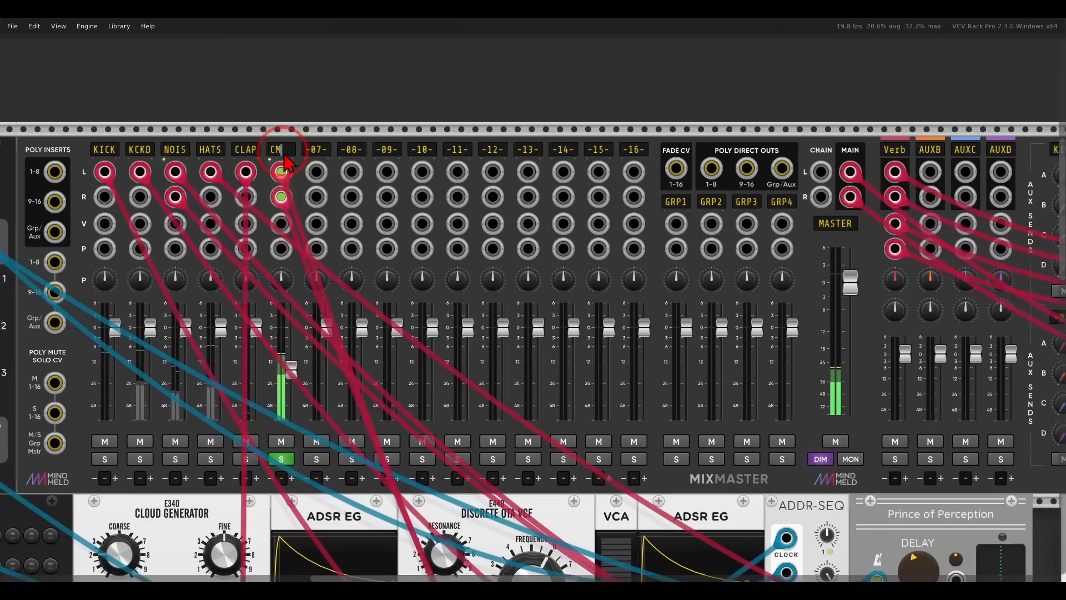
{"action": "type", "text": "PR"}
{"action": "scroll", "coordinate": [321, 91], "scroll_direction": "right", "scroll_amount": 5}
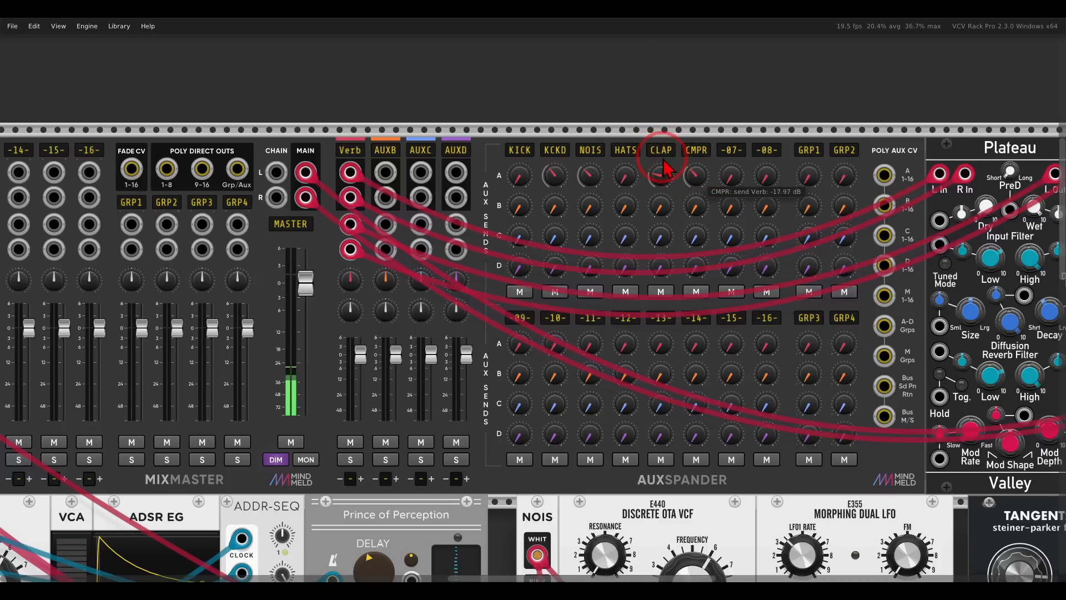
- Rebalance the CMPR track by pulling its fader down to -inf dB and raising it back between the 12 and 24 dB marks
{"action": "scroll", "coordinate": [664, 167], "scroll_direction": "left", "scroll_amount": 8}
{"action": "left_click_drag", "start_coordinate": [300, 322], "coordinate": [298, 414]}
{"action": "left_click", "coordinate": [289, 452]}
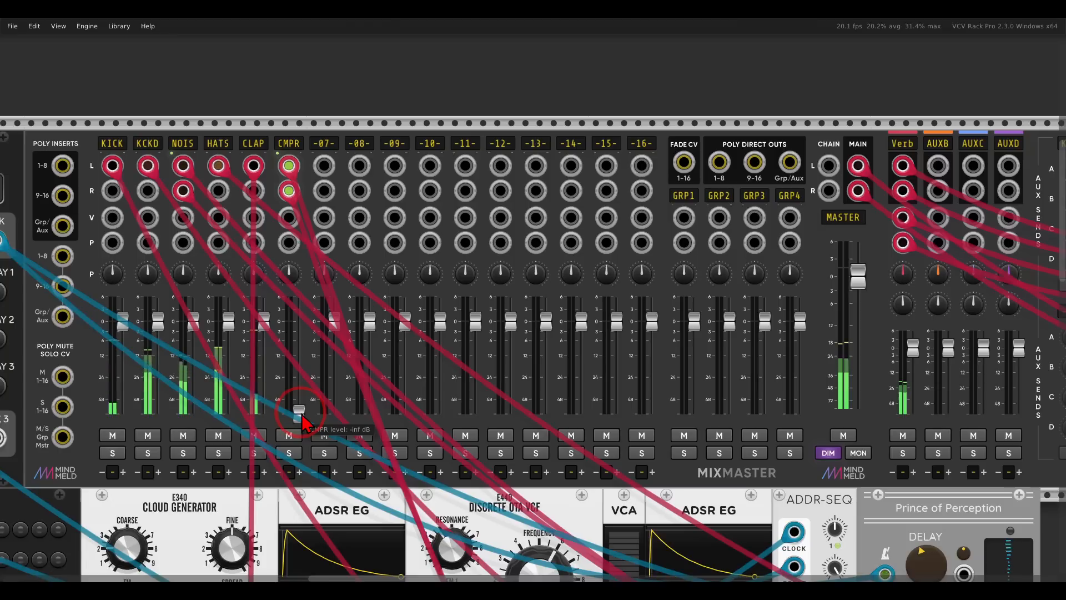
{"action": "left_click_drag", "start_coordinate": [303, 422], "coordinate": [253, 380]}
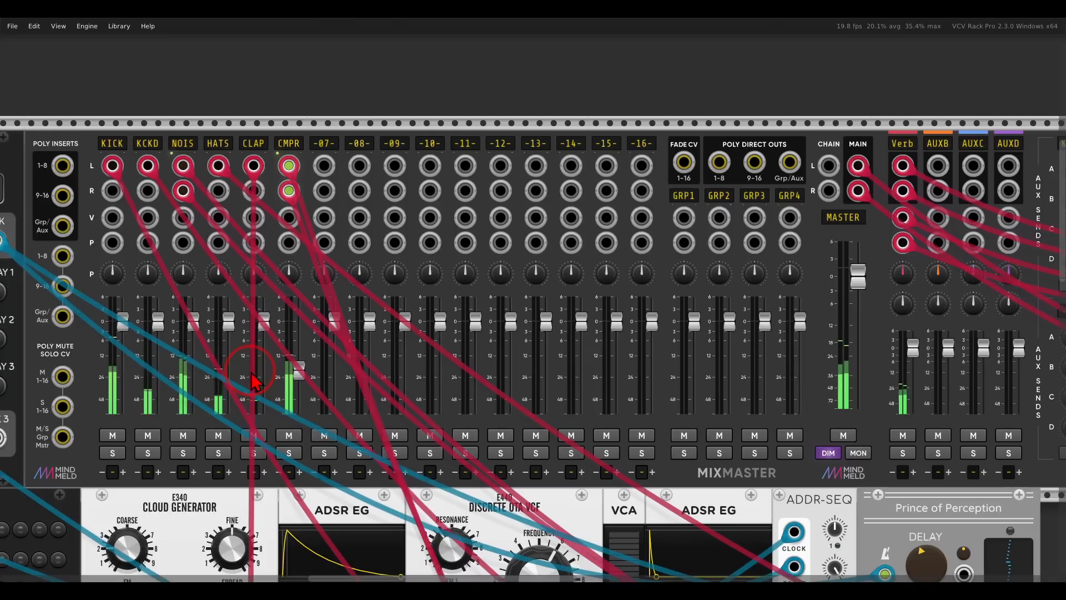
- Compare the mix with and without the CMPR track by toggling its mute on and off
{"action": "left_click_drag", "start_coordinate": [299, 125], "coordinate": [552, 114]}
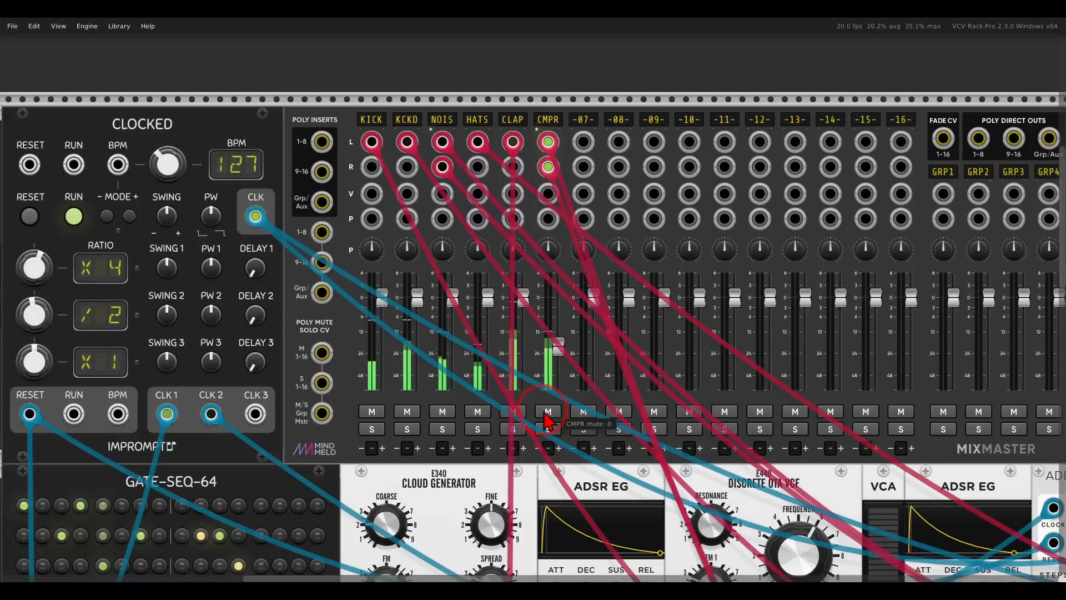
{"action": "left_click", "coordinate": [547, 414]}
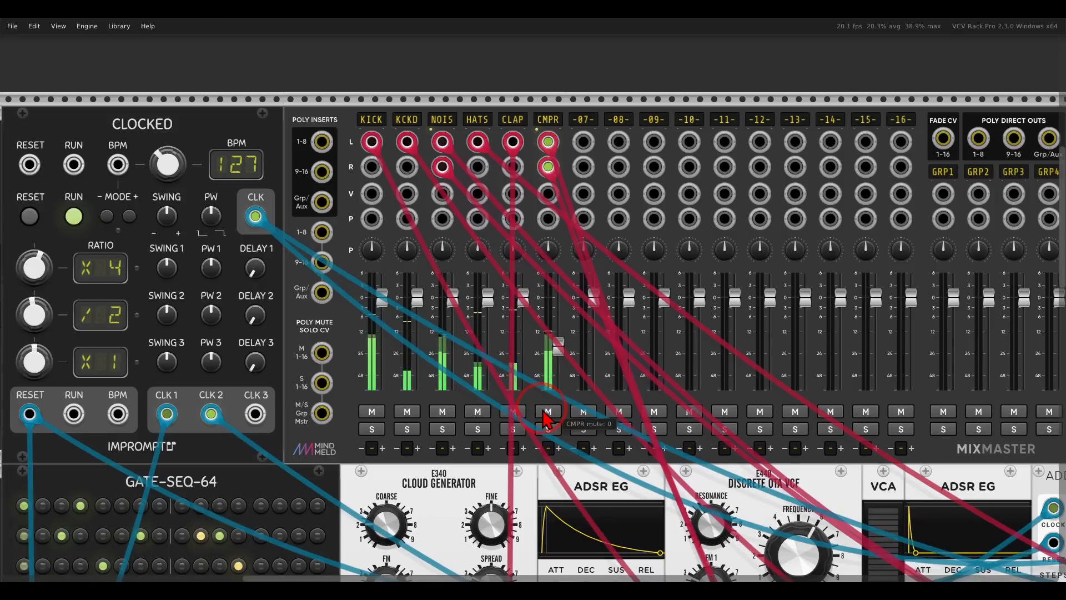
{"action": "left_click", "coordinate": [545, 413]}
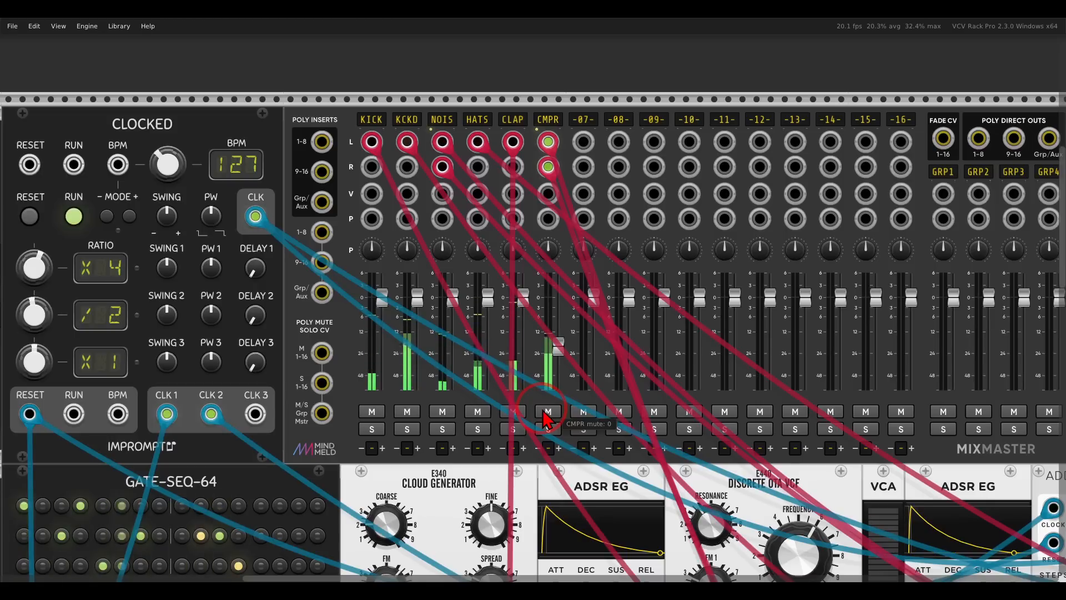
- Raise the CMPR track's high-pass filter cutoff to about 170 Hz in its track settings
{"action": "left_click", "coordinate": [550, 122]}
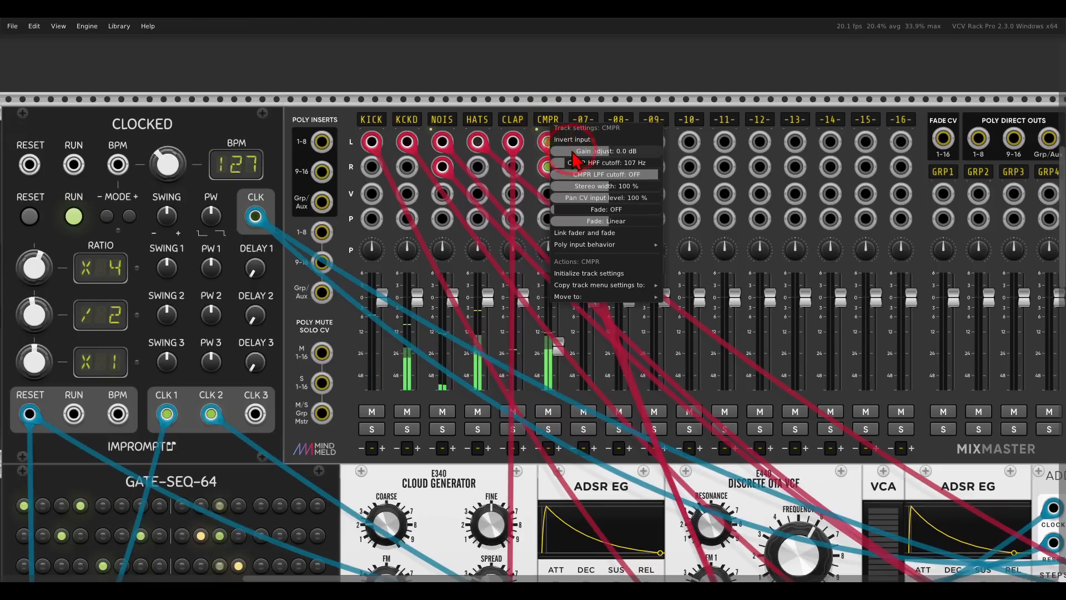
{"action": "left_click_drag", "start_coordinate": [577, 167], "coordinate": [599, 165]}
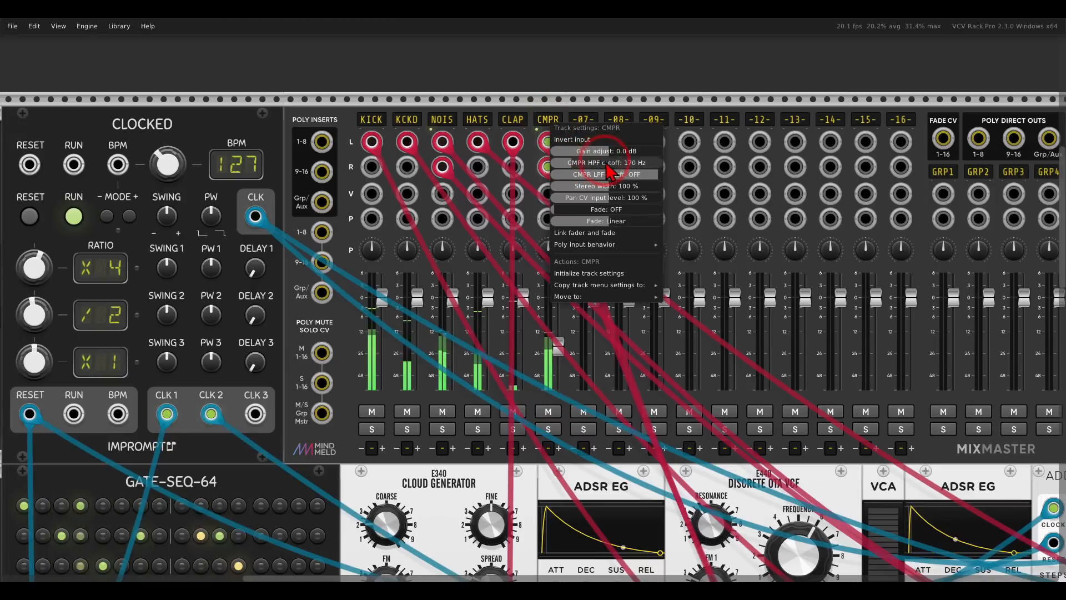
{"action": "left_click", "coordinate": [571, 83]}
- Move the MIX and COMPARE modules closer to the clap's ADSR EG in the lowest module row
{"action": "scroll", "coordinate": [602, 161], "scroll_direction": "down", "scroll_amount": 7}
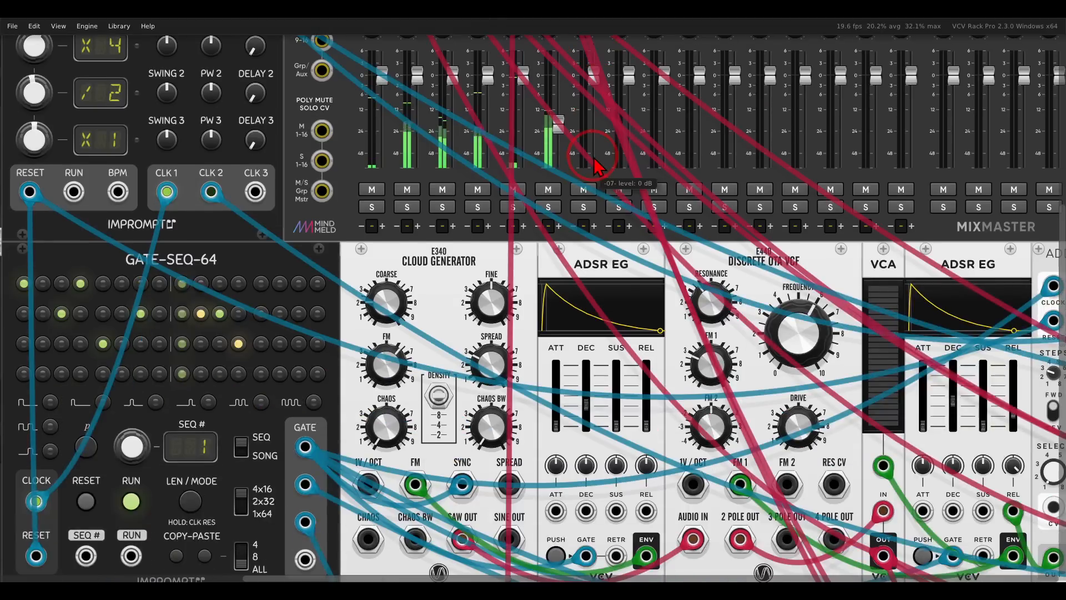
{"action": "scroll", "coordinate": [603, 162], "scroll_direction": "down", "scroll_amount": 3}
{"action": "left_click_drag", "start_coordinate": [780, 405], "coordinate": [647, 405]}
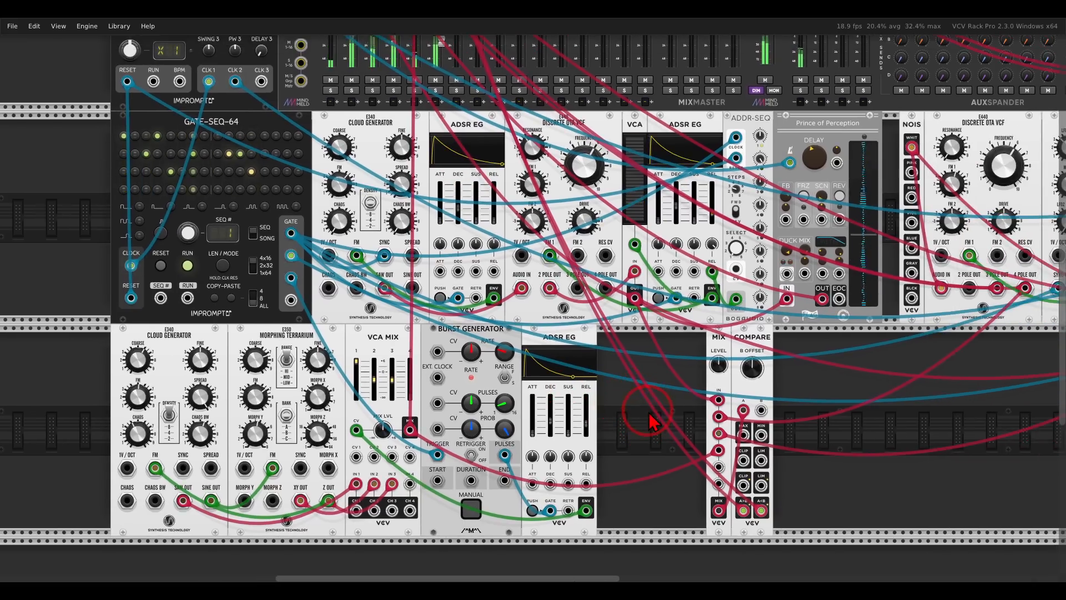
{"action": "left_click_drag", "start_coordinate": [794, 368], "coordinate": [633, 350]}
{"action": "left_click", "coordinate": [739, 395]}
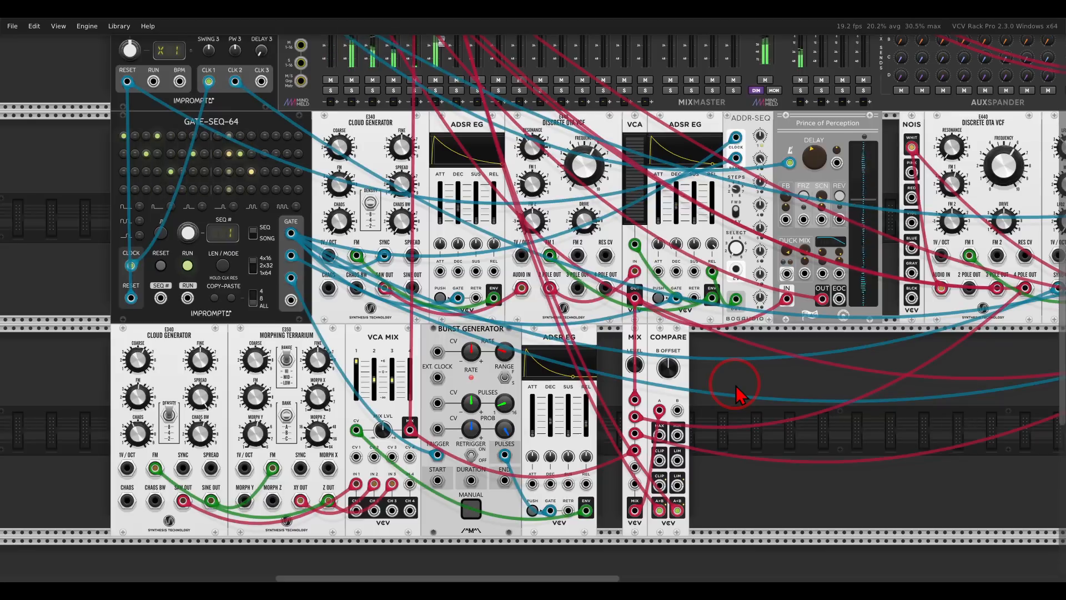
- Add a VCV M/S module to the empty row above MixMaster
{"action": "left_click_drag", "start_coordinate": [736, 386], "coordinate": [500, 567]}
{"action": "left_click_drag", "start_coordinate": [776, 210], "coordinate": [673, 399]}
{"action": "right_click", "coordinate": [505, 103]}
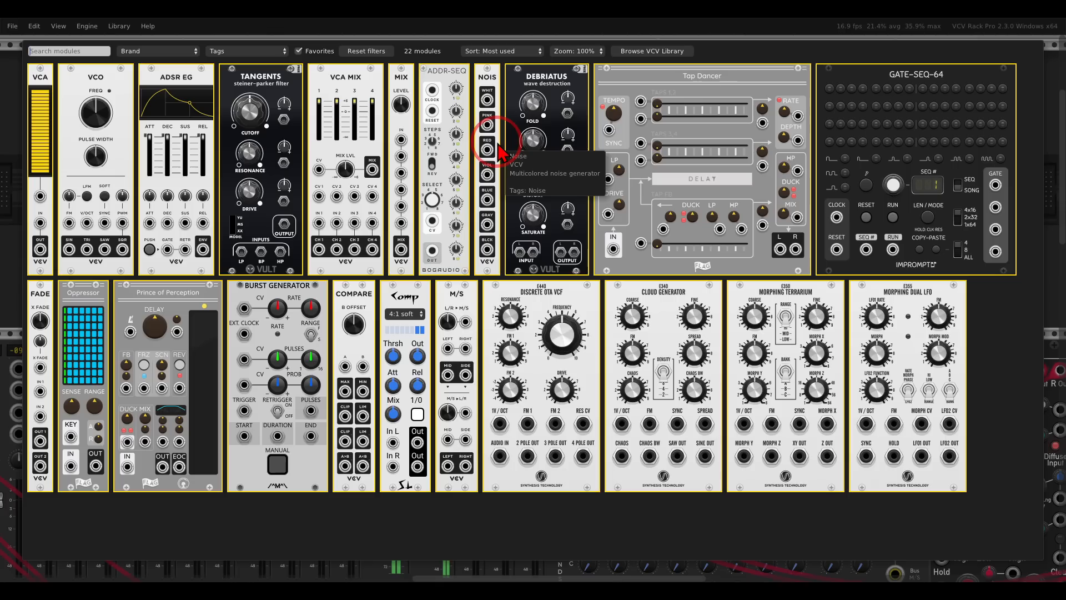
{"action": "left_click", "coordinate": [463, 303]}
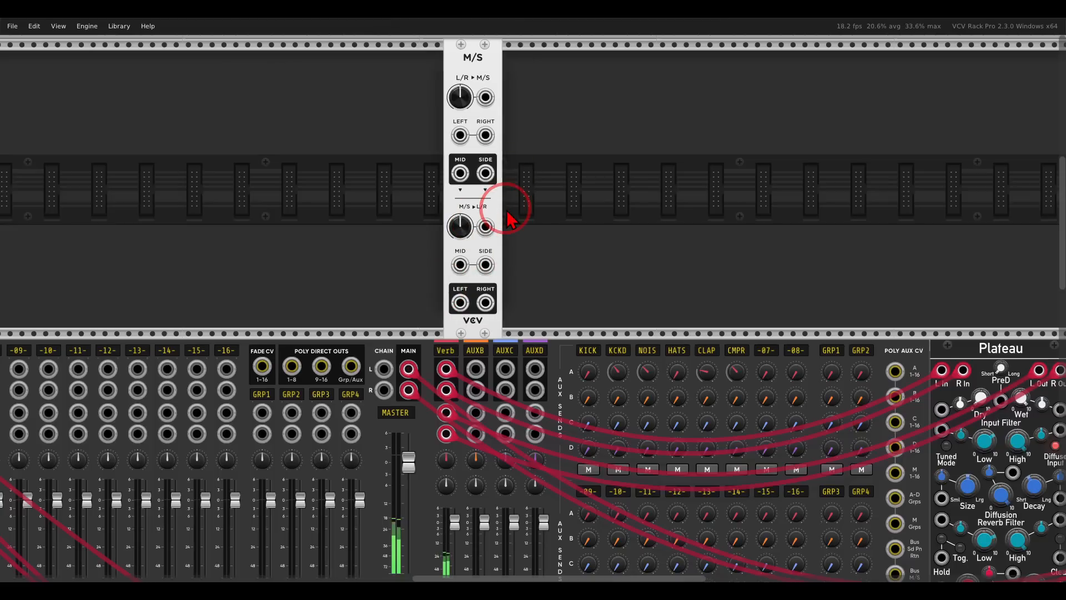
- Route MixMaster's main outputs into the M/S encoder's left and right inputs, and the decoder's left and right outputs to the AUDIO module
{"action": "left_click_drag", "start_coordinate": [788, 295], "coordinate": [727, 292]}
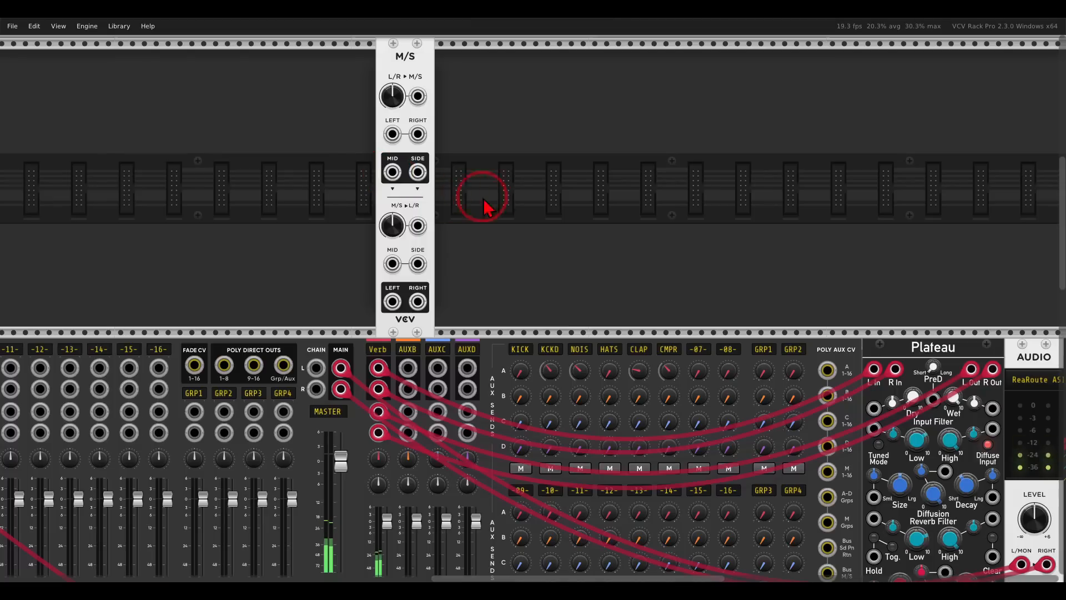
{"action": "scroll", "coordinate": [737, 278], "scroll_direction": "down", "scroll_amount": 1}
{"action": "scroll", "coordinate": [738, 278], "scroll_direction": "right", "scroll_amount": 1}
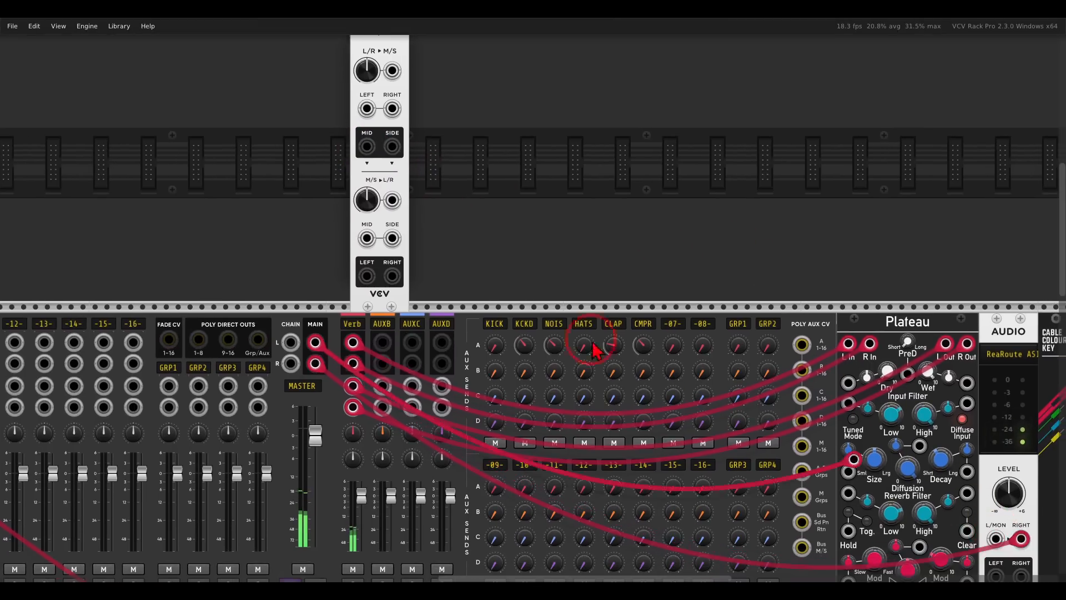
{"action": "left_click_drag", "start_coordinate": [315, 343], "coordinate": [367, 109]}
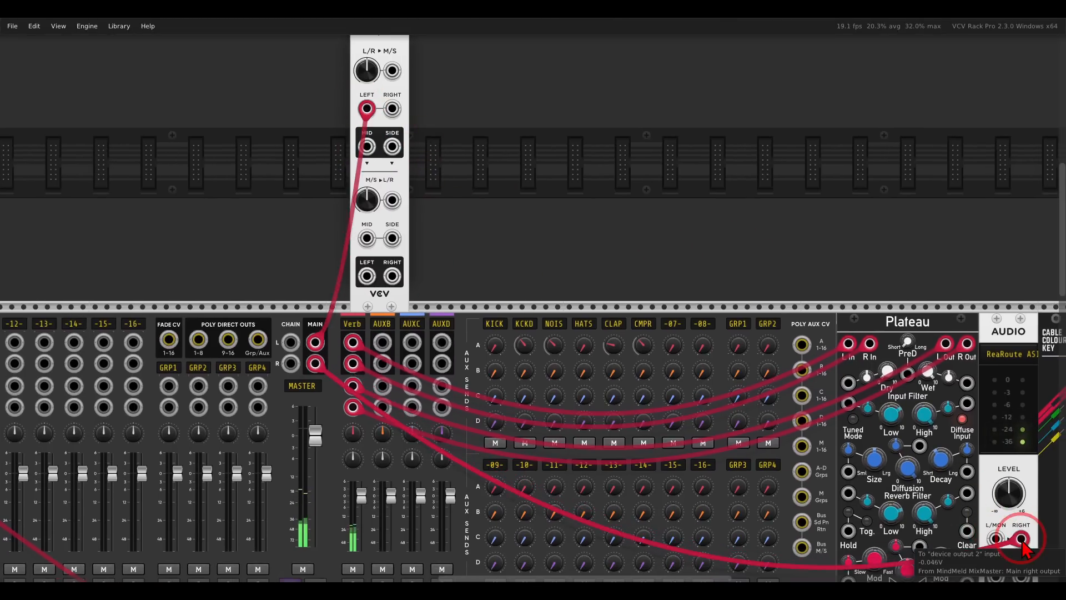
{"action": "left_click_drag", "start_coordinate": [1022, 547], "coordinate": [393, 109]}
{"action": "left_click_drag", "start_coordinate": [367, 276], "coordinate": [397, 286]}
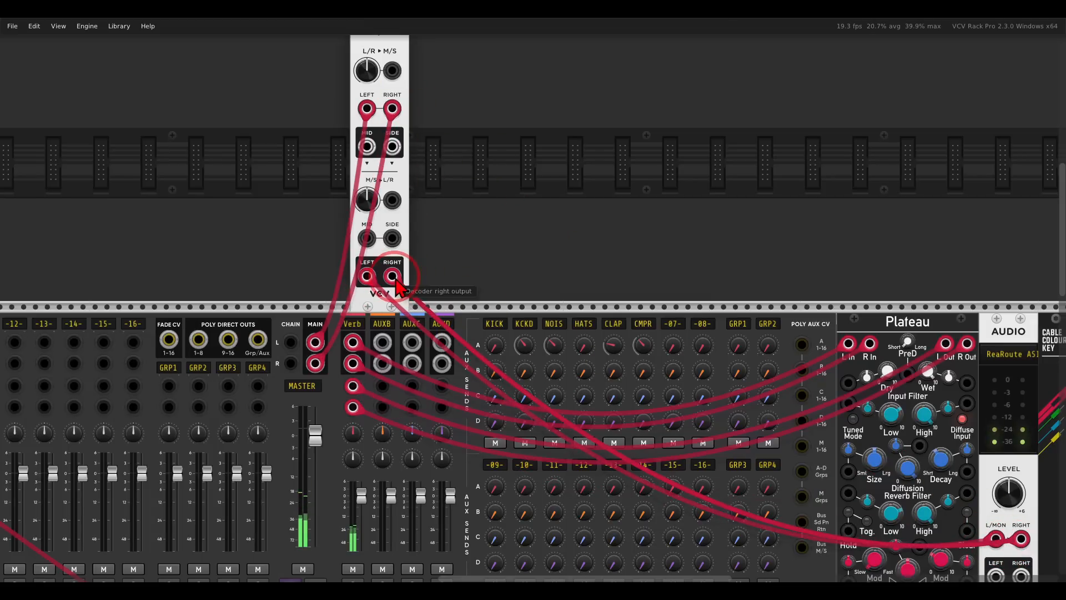
- Add a Comp and two Debriatus modules beside the M/S module
{"action": "left_click_drag", "start_coordinate": [454, 176], "coordinate": [500, 244]}
{"action": "right_click", "coordinate": [520, 230]}
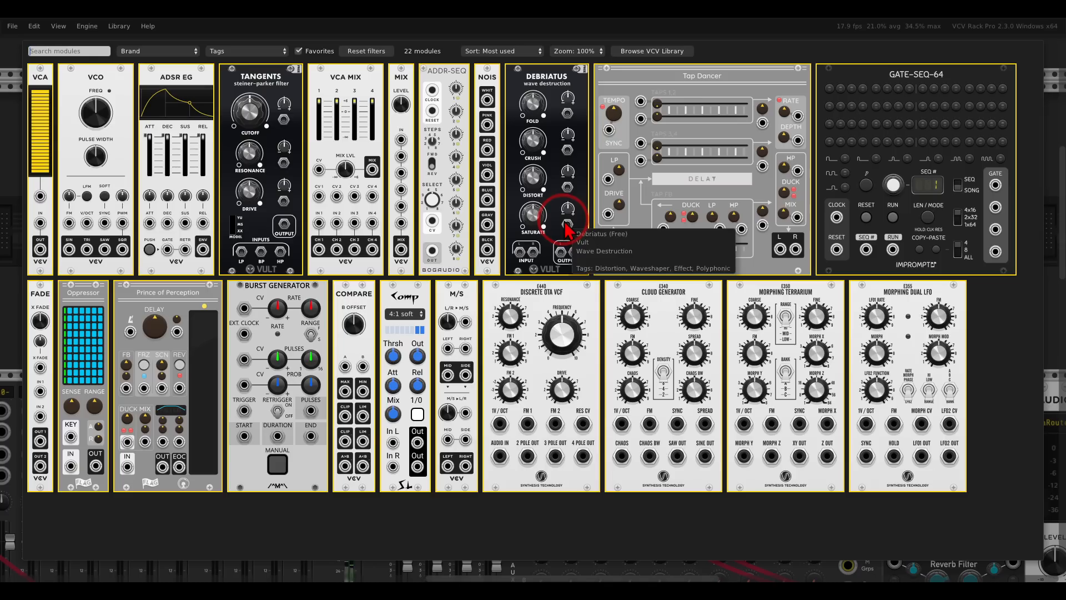
{"action": "left_click", "coordinate": [567, 228]}
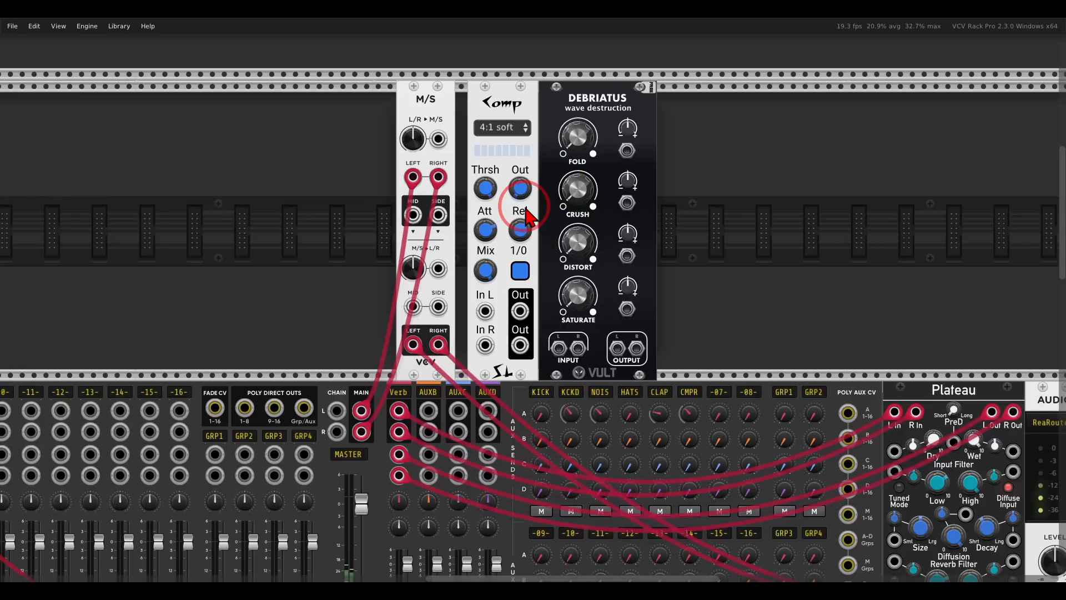
{"action": "right_click", "coordinate": [720, 192]}
{"action": "left_click_drag", "start_coordinate": [547, 111], "coordinate": [729, 163]}
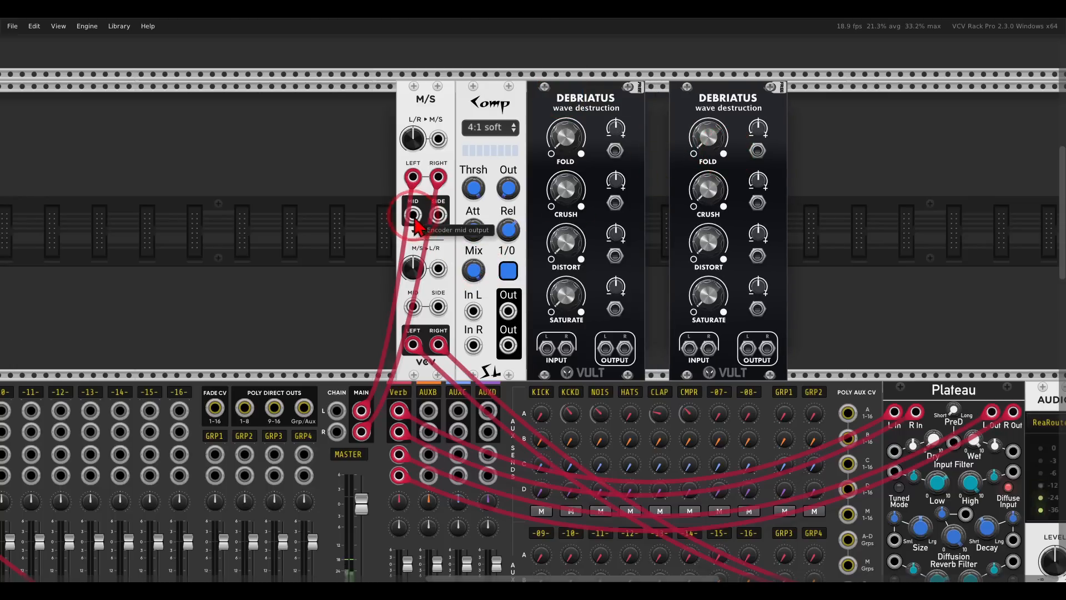
- Route the M/S mid output through Comp and the first Debriatus back to the mid input, and adjust Comp's release, threshold and makeup gain (about 6.6 dB)
{"action": "left_click_drag", "start_coordinate": [413, 215], "coordinate": [414, 307]}
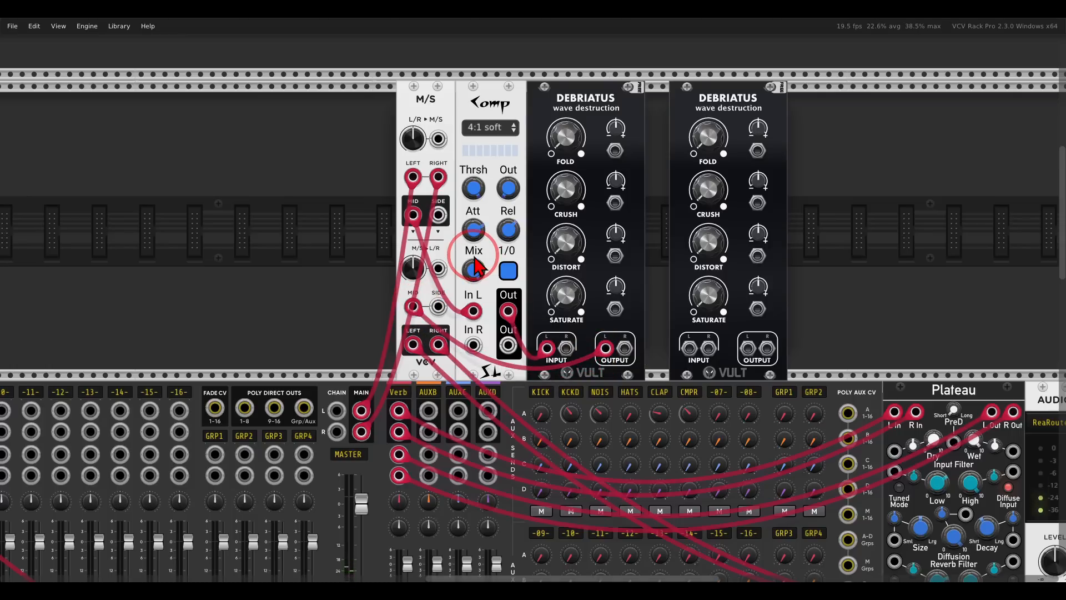
{"action": "left_click_drag", "start_coordinate": [508, 229], "coordinate": [514, 266]}
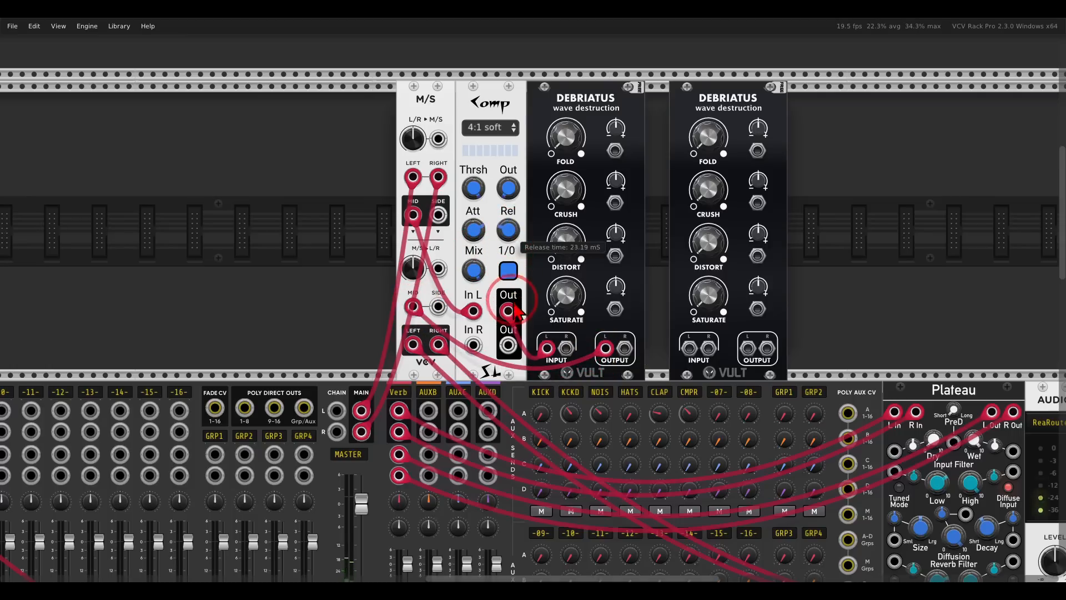
{"action": "left_click_drag", "start_coordinate": [509, 317], "coordinate": [508, 315]}
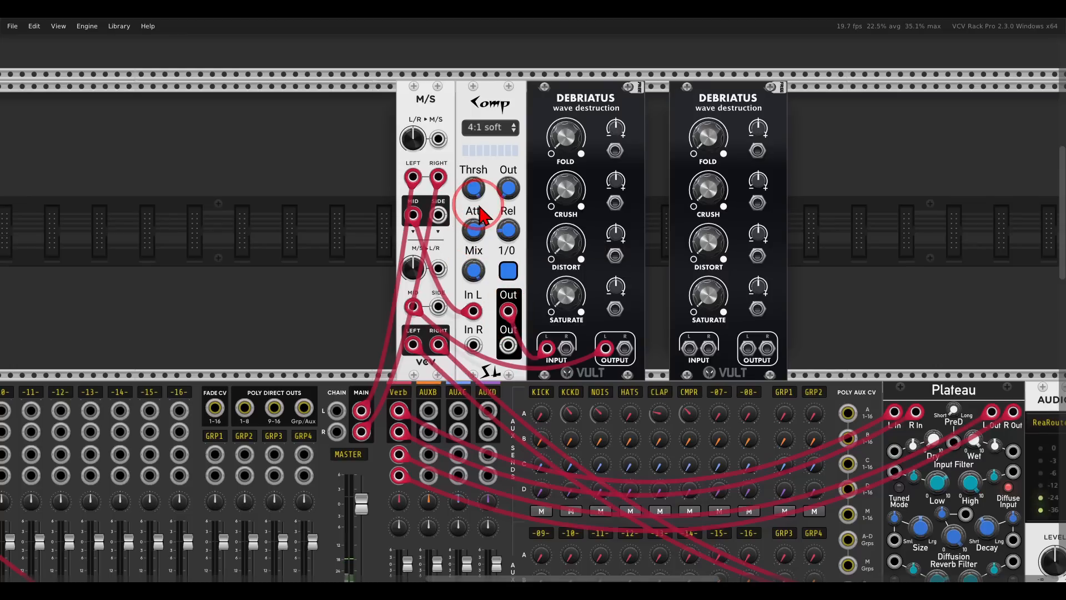
{"action": "left_click_drag", "start_coordinate": [476, 192], "coordinate": [492, 271]}
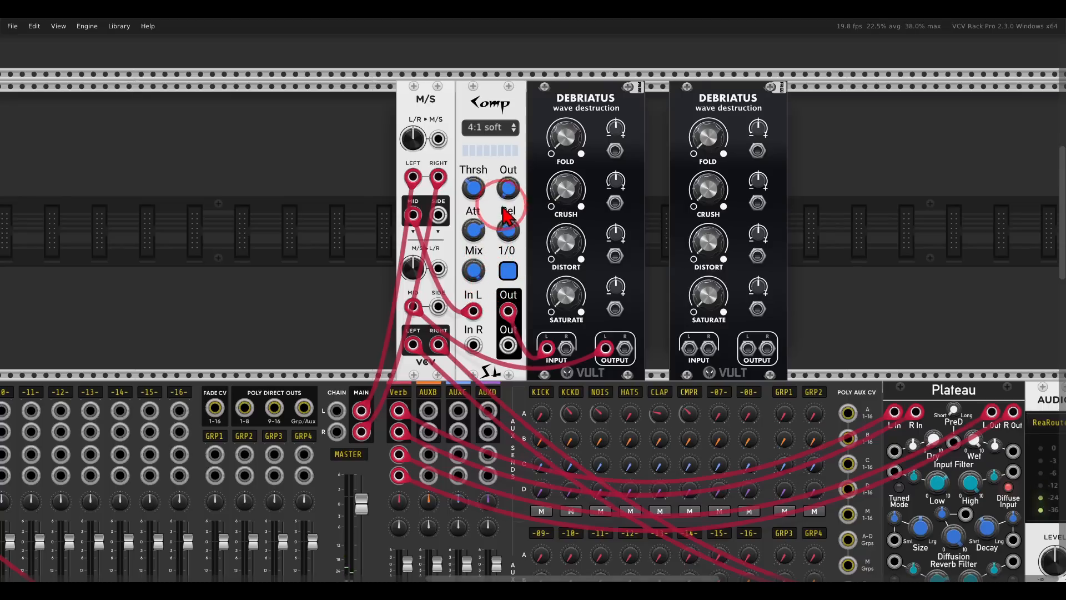
{"action": "left_click_drag", "start_coordinate": [508, 187], "coordinate": [512, 194]}
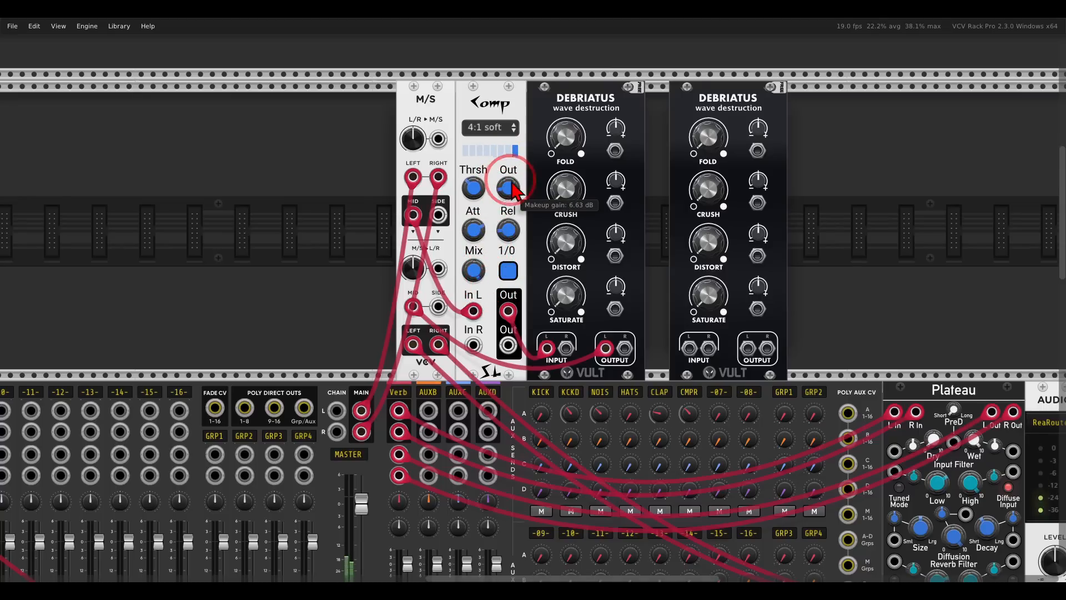
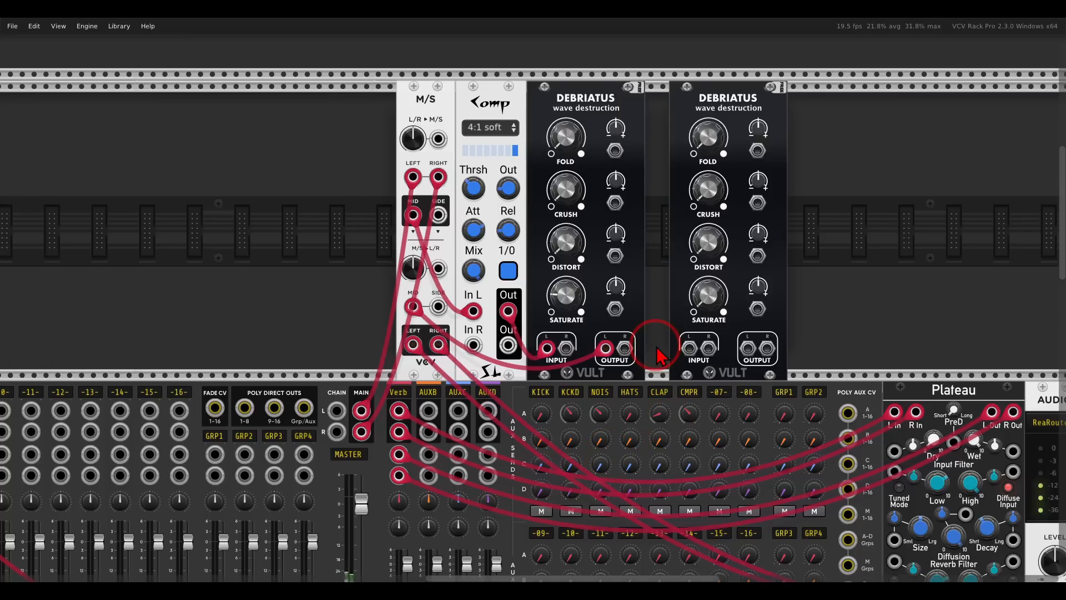
- Patch the M/S side output through the second Debriatus and back into the decoder's side input
{"action": "left_click_drag", "start_coordinate": [439, 215], "coordinate": [438, 306]}
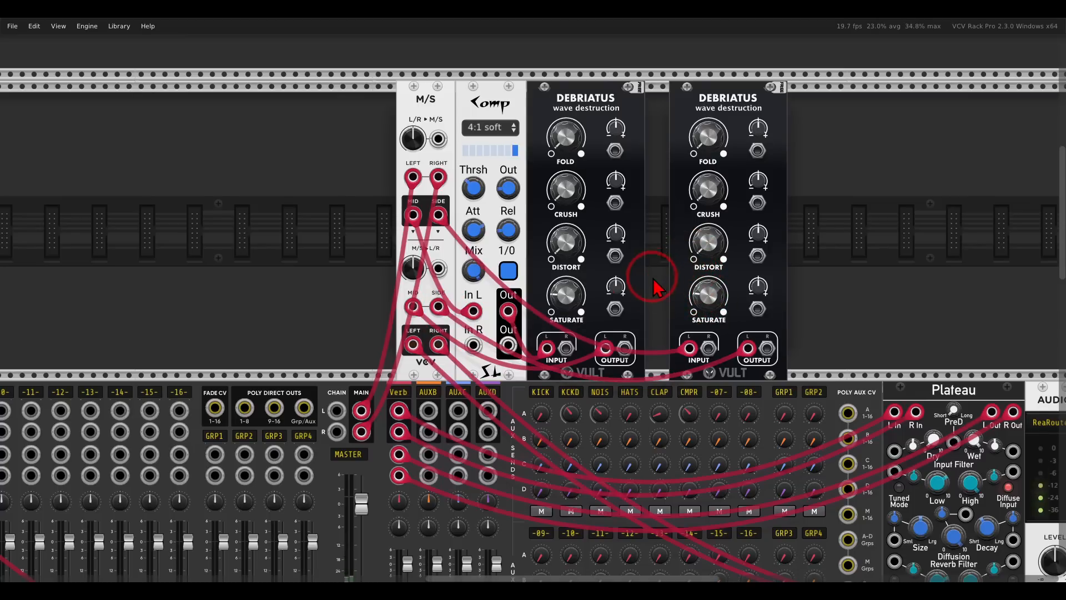
- Set MixMaster's master dim gain to -18 dB in the master settings
{"action": "scroll", "coordinate": [656, 286], "scroll_direction": "down", "scroll_amount": 3}
{"action": "left_click_drag", "start_coordinate": [439, 328], "coordinate": [511, 153]}
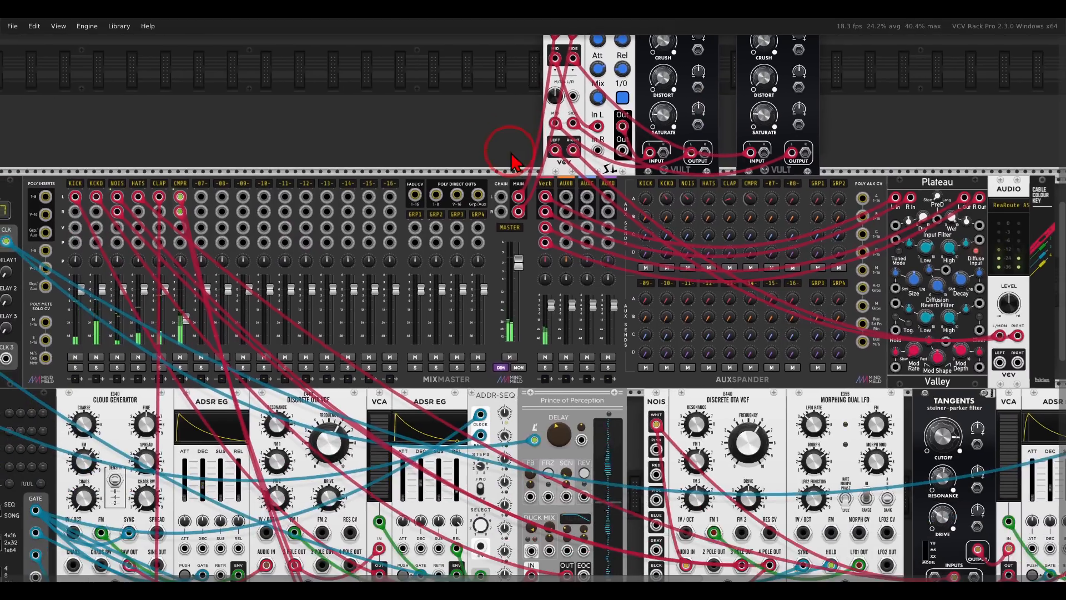
{"action": "scroll", "coordinate": [497, 371], "scroll_direction": "up", "scroll_amount": 3}
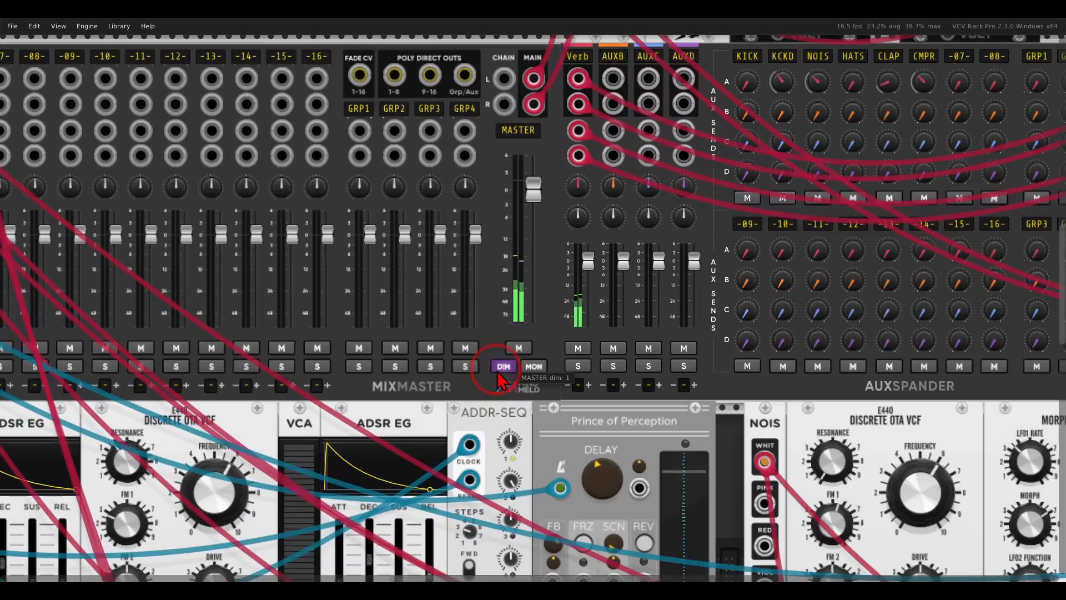
{"action": "scroll", "coordinate": [513, 162], "scroll_direction": "up", "scroll_amount": 1}
{"action": "right_click", "coordinate": [516, 161]}
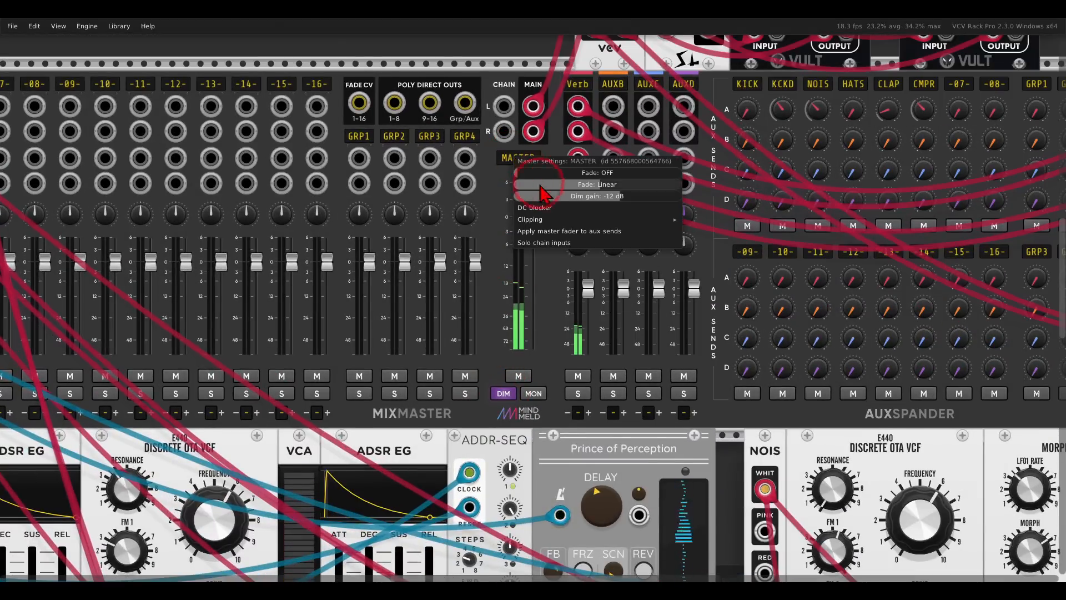
{"action": "left_click_drag", "start_coordinate": [570, 201], "coordinate": [502, 197]}
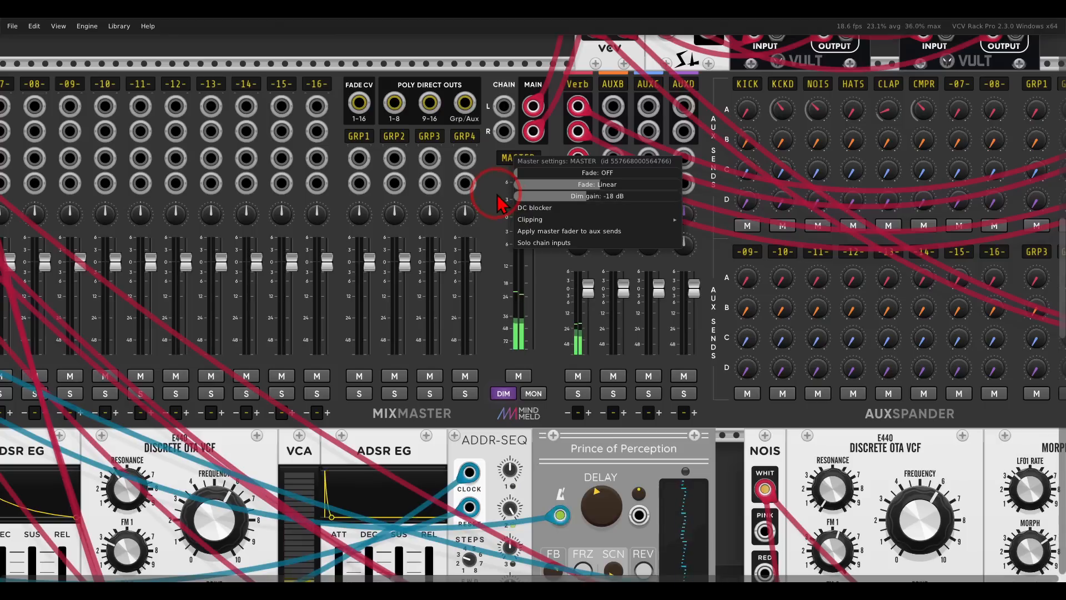
{"action": "left_click", "coordinate": [472, 85]}
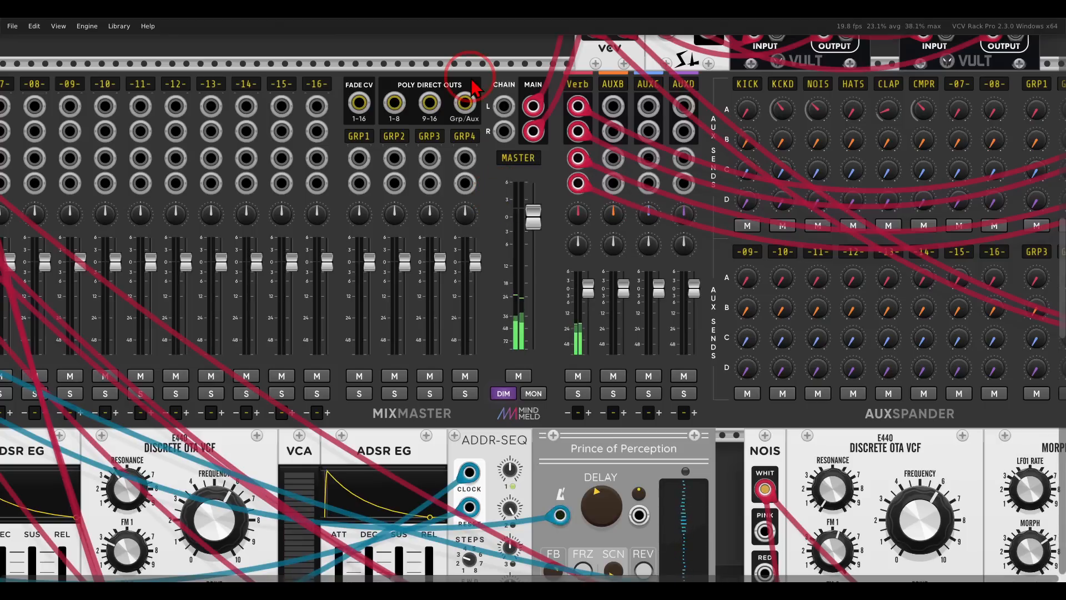
- Mute the KICK, KCKD, NOIS, HATS, CLAP and CMPR channels on MixMaster
{"action": "scroll", "coordinate": [550, 73], "scroll_direction": "down", "scroll_amount": 3}
{"action": "left_click_drag", "start_coordinate": [549, 64], "coordinate": [558, 61]}
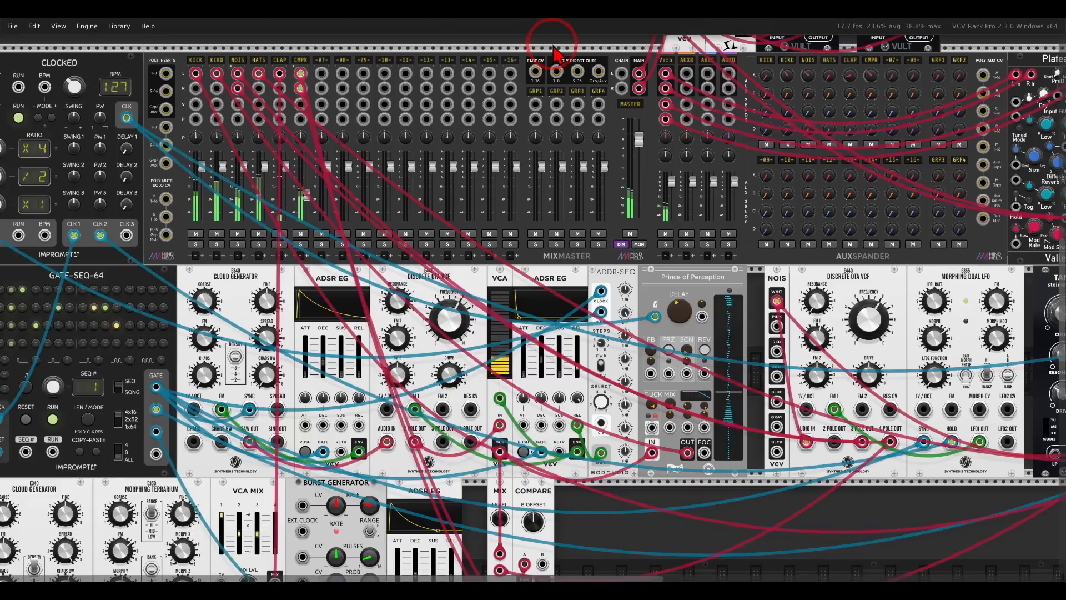
{"action": "scroll", "coordinate": [517, 342], "scroll_direction": "down", "scroll_amount": 2}
{"action": "left_click_drag", "start_coordinate": [619, 430], "coordinate": [572, 368]}
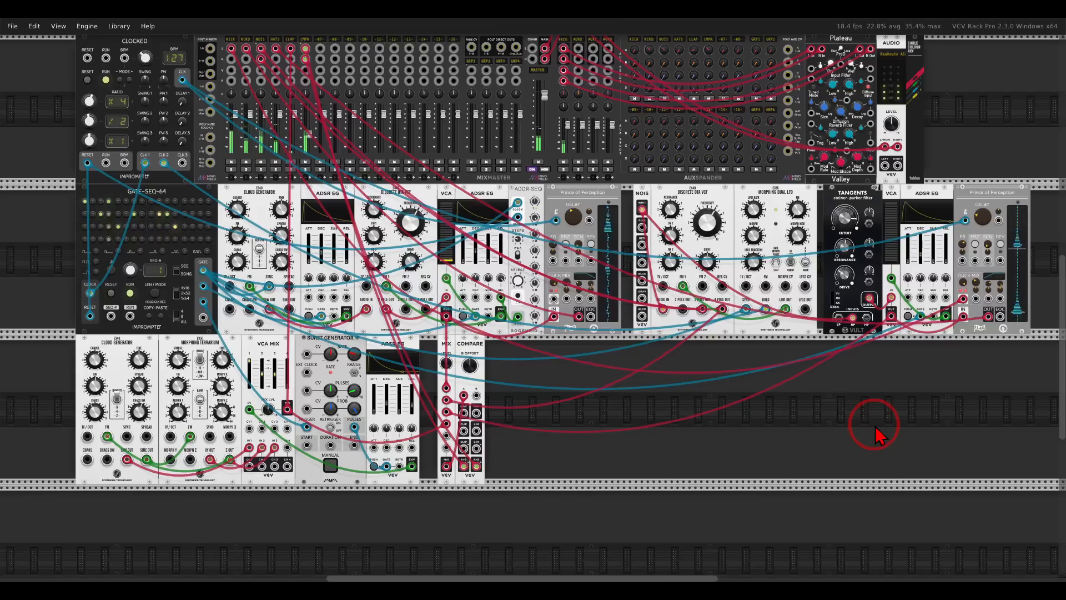
{"action": "scroll", "coordinate": [665, 429], "scroll_direction": "up", "scroll_amount": 5}
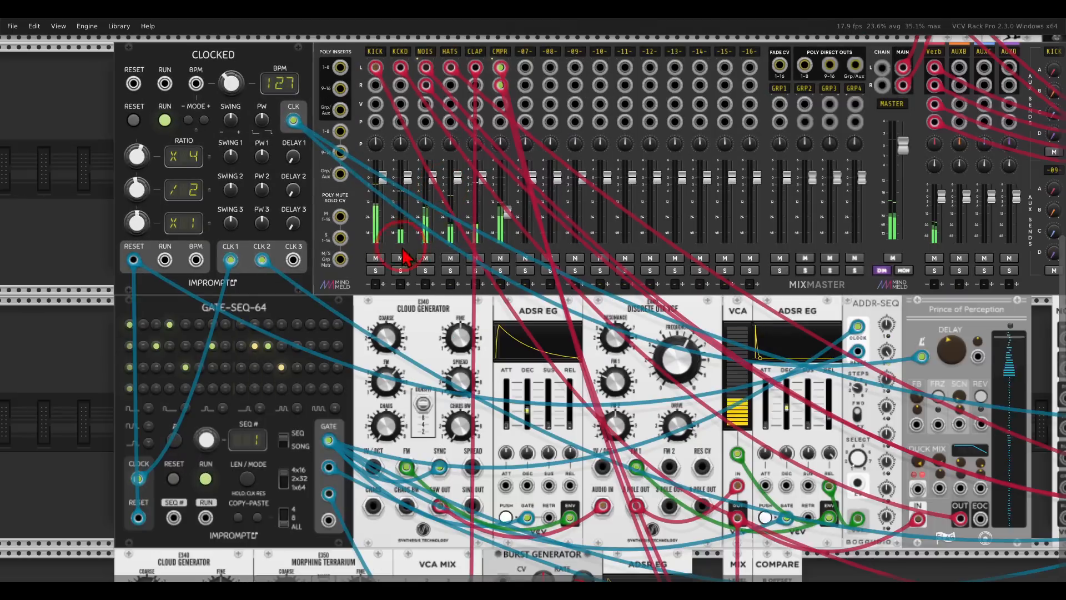
{"action": "left_click", "coordinate": [378, 258]}
{"action": "left_click", "coordinate": [402, 258]}
{"action": "left_click", "coordinate": [426, 258]}
{"action": "left_click", "coordinate": [451, 258]}
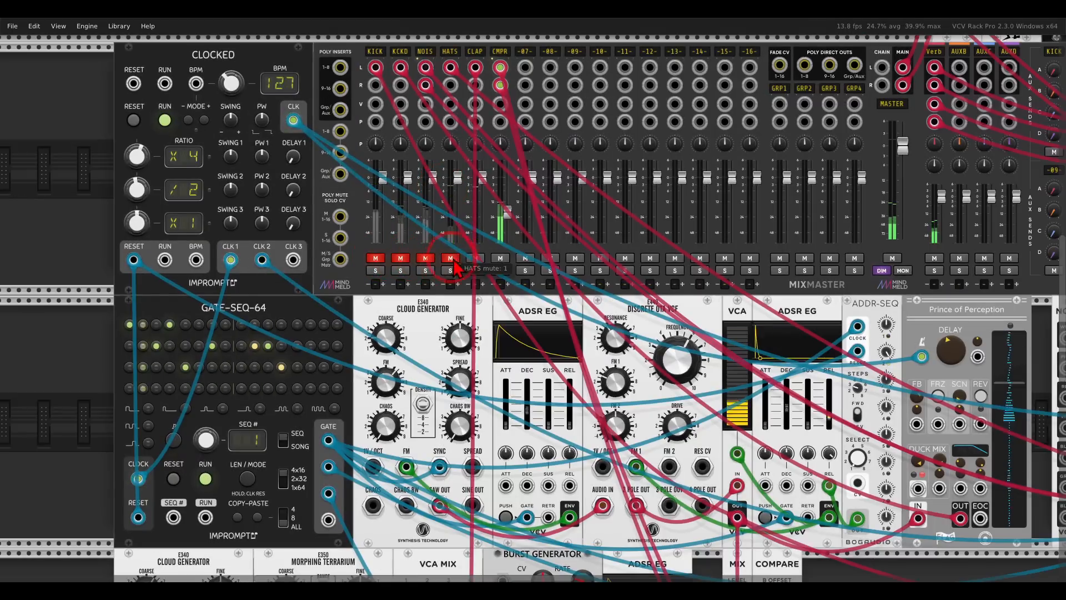
{"action": "left_click", "coordinate": [476, 259]}
{"action": "left_click", "coordinate": [499, 259]}
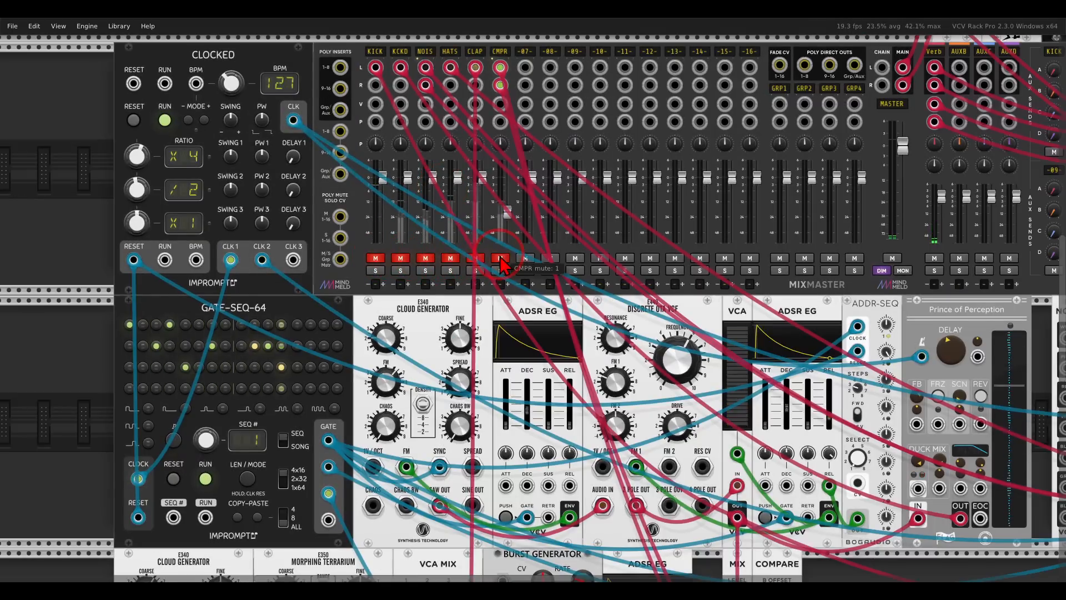
- Add a Cloud Generator, a Morphing Terrarium and a Fade module in the empty space beside Compare
{"action": "scroll", "coordinate": [616, 329], "scroll_direction": "down", "scroll_amount": 10}
{"action": "right_click", "coordinate": [684, 315]}
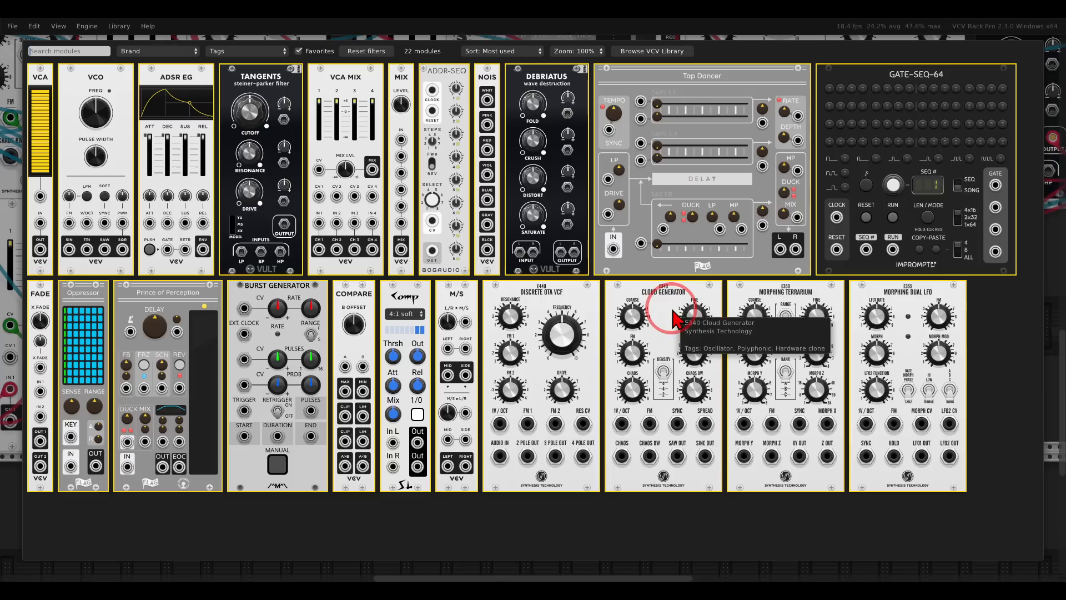
{"action": "left_click_drag", "start_coordinate": [674, 321], "coordinate": [631, 317]}
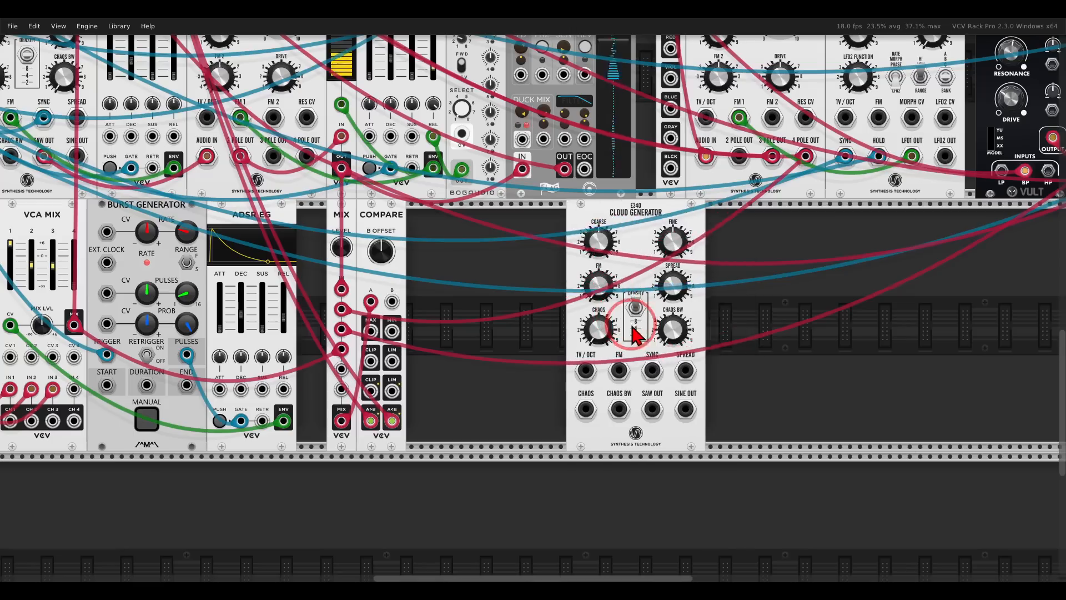
{"action": "right_click", "coordinate": [734, 331]}
{"action": "left_click_drag", "start_coordinate": [736, 336], "coordinate": [739, 328]}
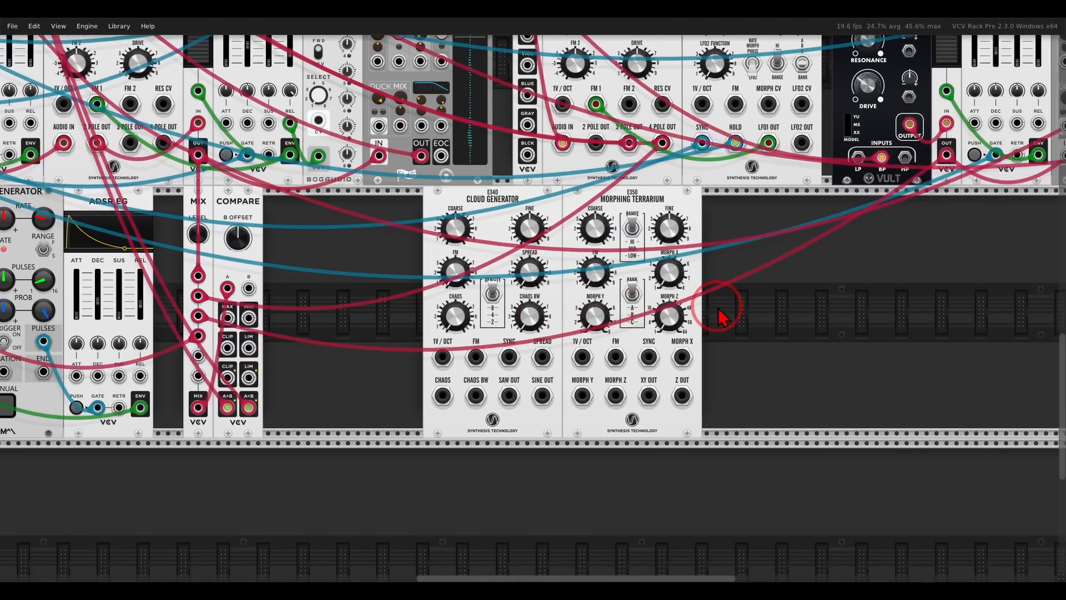
{"action": "right_click", "coordinate": [722, 305]}
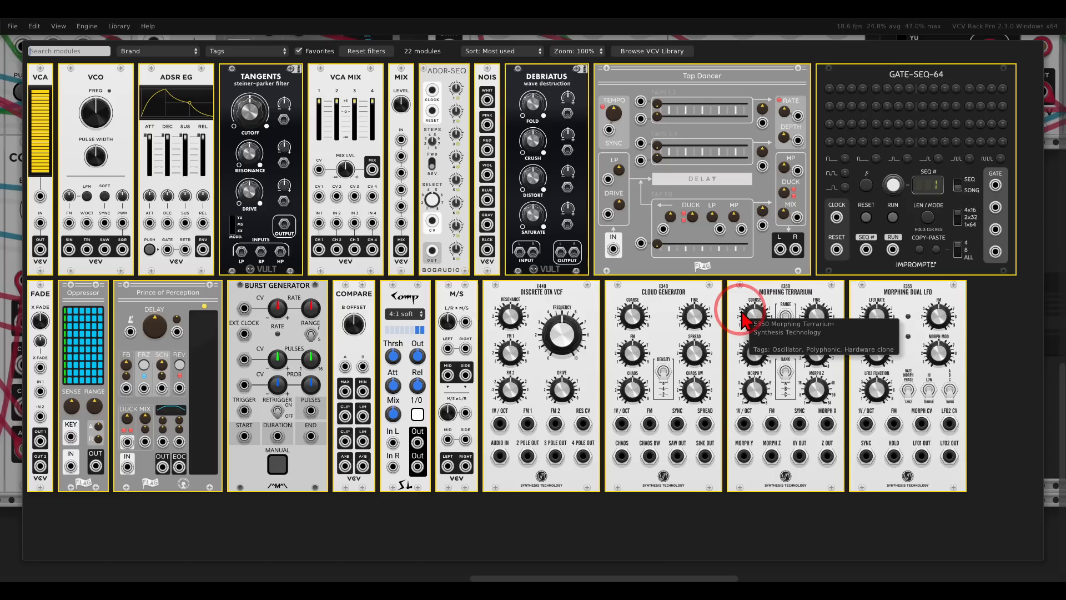
{"action": "left_click", "coordinate": [41, 322]}
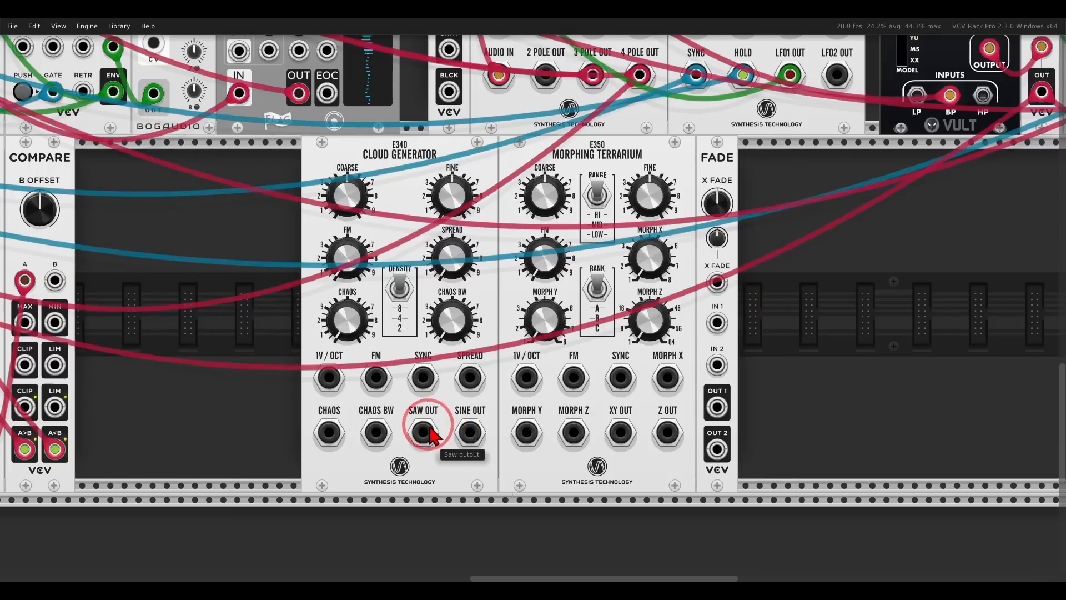
- Patch the Cloud Generator's saw output into Fade's input 1 and the Morphing Terrarium's XY output into input 2
{"action": "left_click_drag", "start_coordinate": [423, 432], "coordinate": [717, 322]}
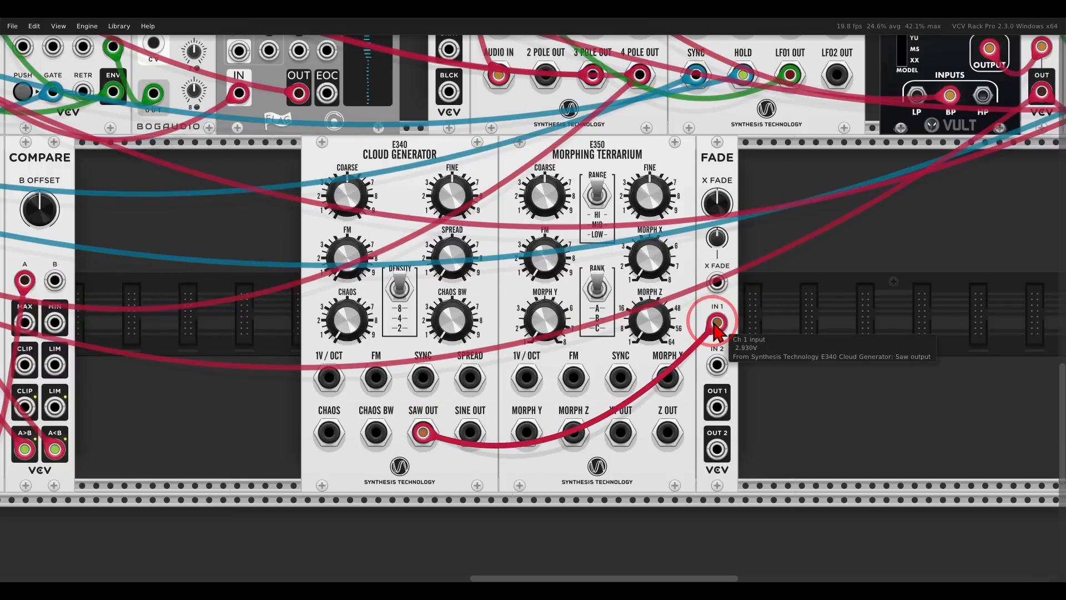
{"action": "left_click_drag", "start_coordinate": [620, 432], "coordinate": [717, 365]}
{"action": "left_click_drag", "start_coordinate": [717, 204], "coordinate": [791, 256]}
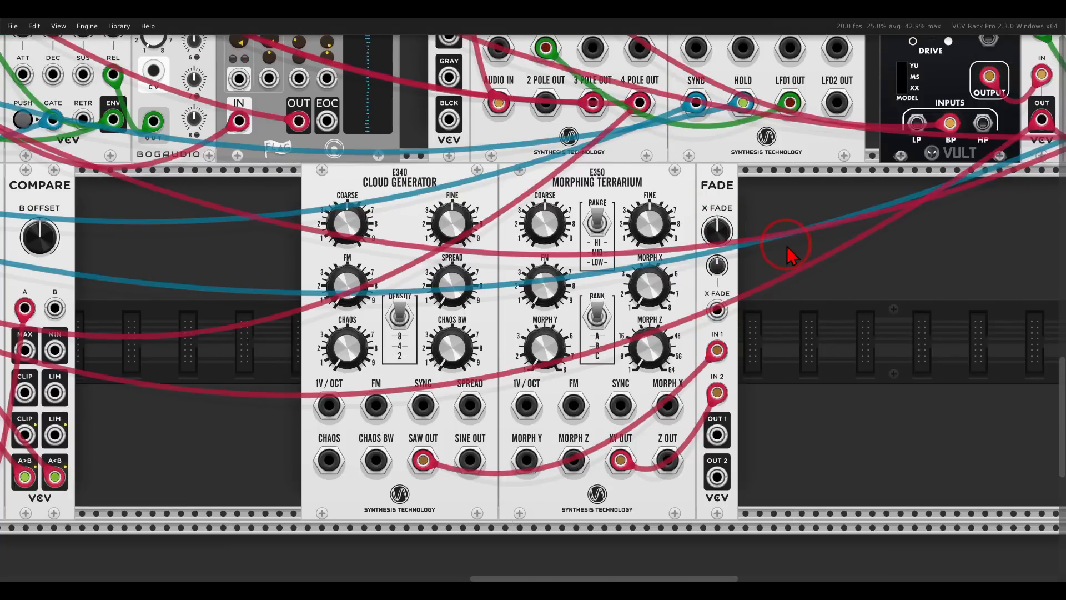
- Add a Discrete OTA VCF after Fade, feed it from Fade's output 1, and send its 4-pole output to the mixer
{"action": "right_click", "coordinate": [798, 304]}
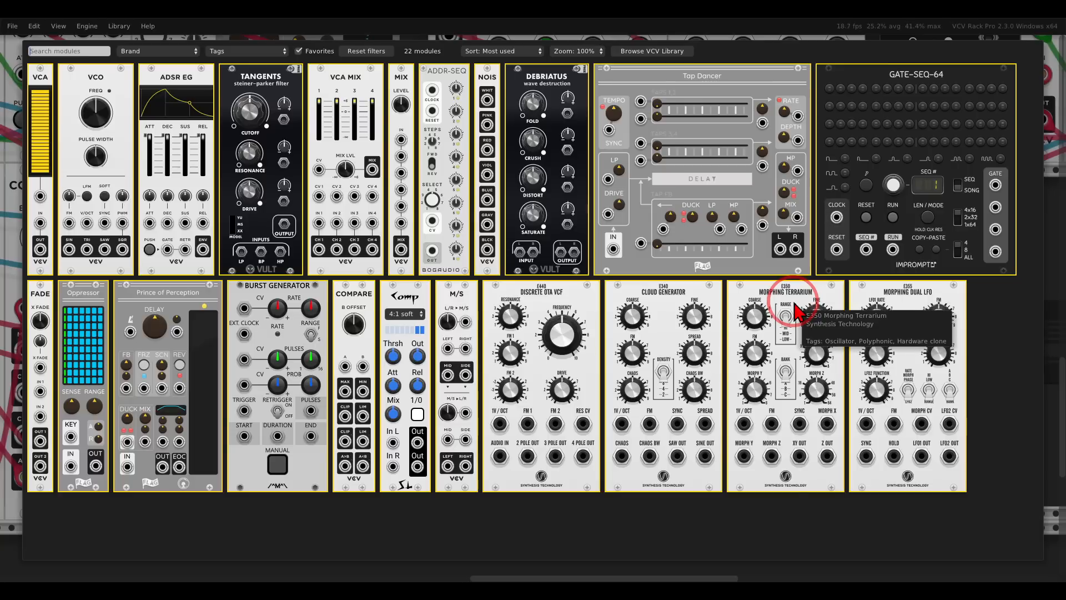
{"action": "left_click", "coordinate": [559, 321]}
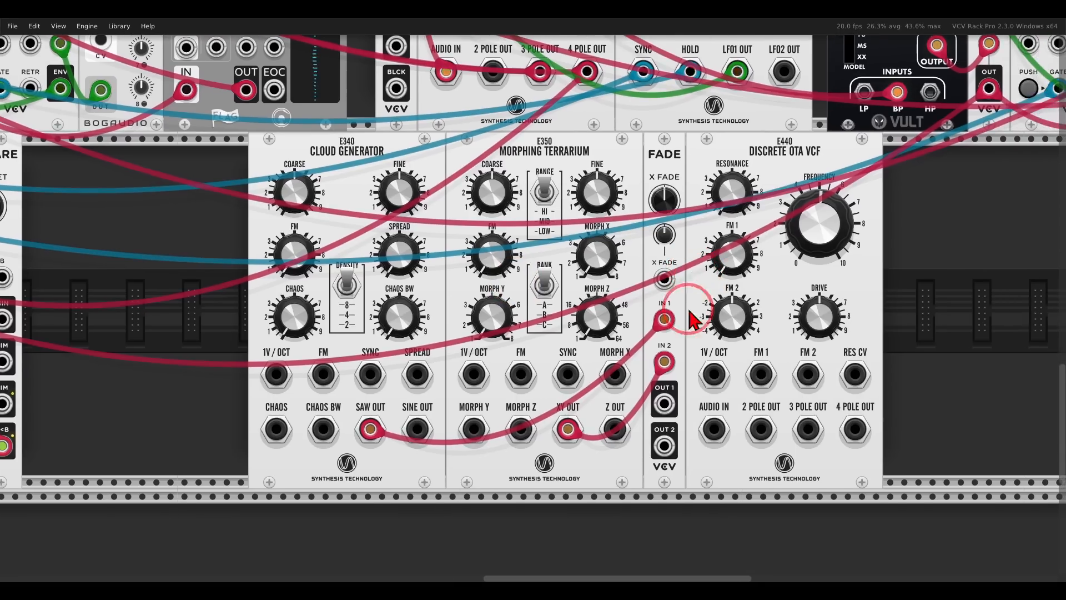
{"action": "left_click_drag", "start_coordinate": [664, 404], "coordinate": [713, 429]}
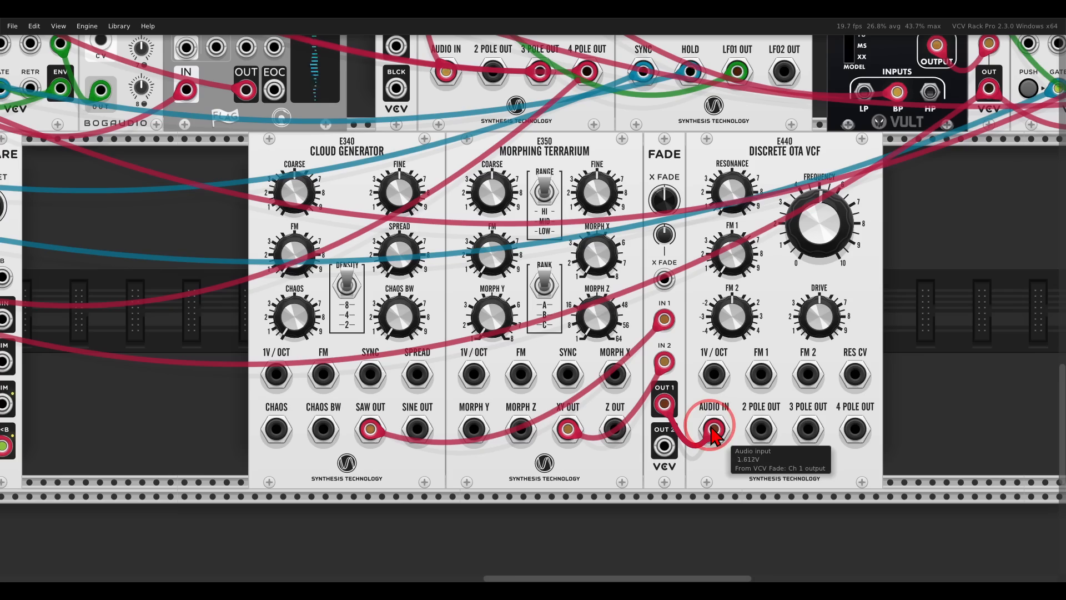
{"action": "left_click_drag", "start_coordinate": [856, 430], "coordinate": [221, 97]}
{"action": "key", "text": "Up"}
{"action": "key", "text": "Left"}
{"action": "scroll", "coordinate": [827, 421], "scroll_direction": "up", "scroll_amount": 15}
{"action": "scroll", "coordinate": [828, 420], "scroll_direction": "left", "scroll_amount": 15}
{"action": "key", "text": "Right"}
{"action": "key", "text": "Down"}
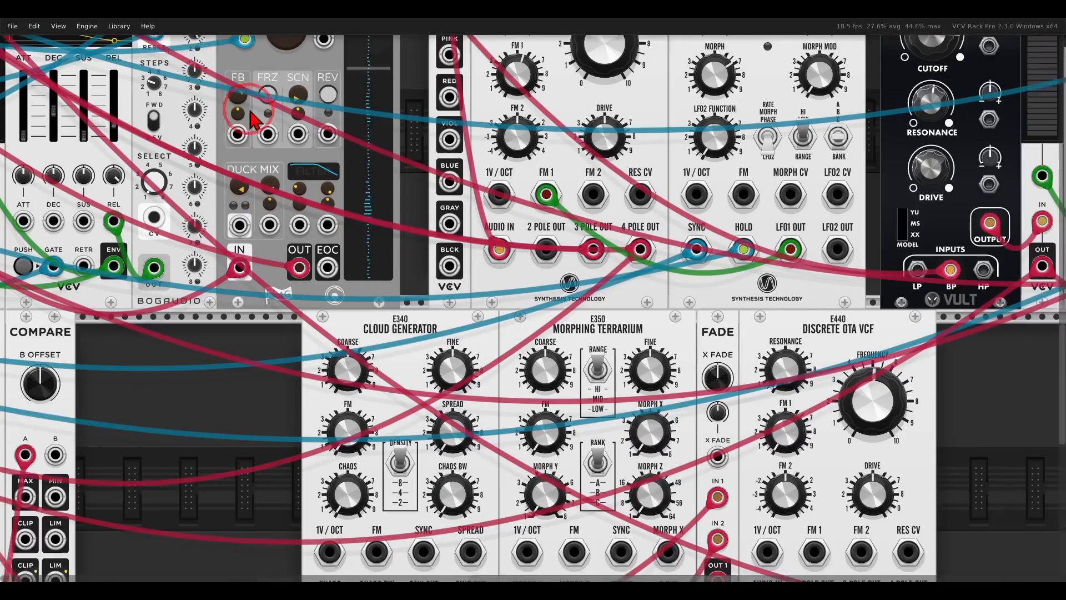
- Crossfade fully to the Cloud Generator, shape it with Spread at about 3.9 and the chaos controls, and open the filter frequency
{"action": "left_click_drag", "start_coordinate": [732, 263], "coordinate": [713, 220]}
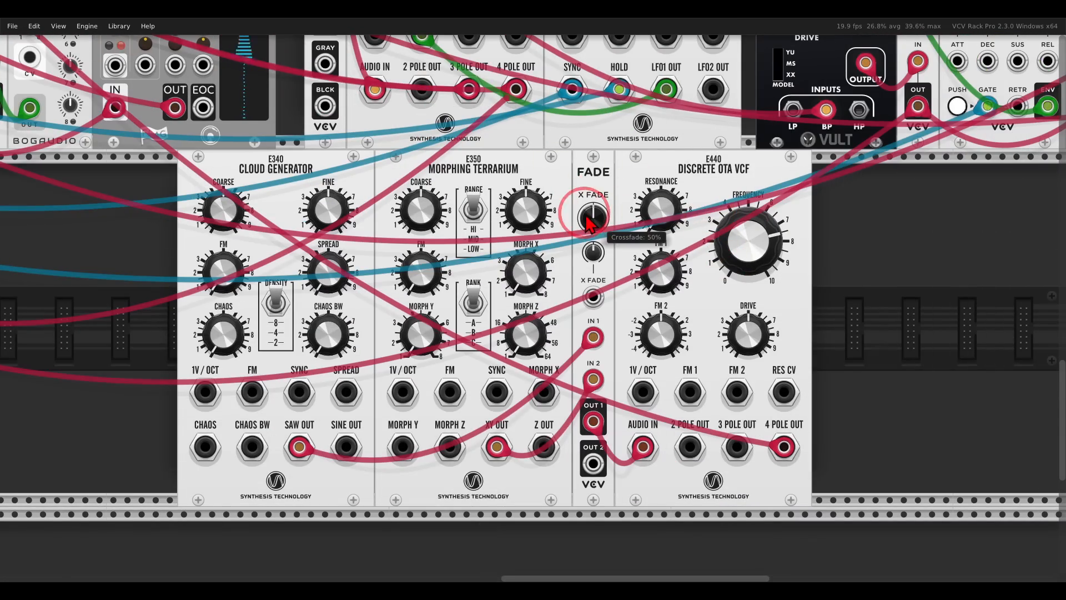
{"action": "left_click_drag", "start_coordinate": [587, 217], "coordinate": [623, 380]}
{"action": "key", "text": "Left"}
{"action": "key", "text": "Down"}
{"action": "left_click_drag", "start_coordinate": [405, 265], "coordinate": [377, 202]}
{"action": "left_click_drag", "start_coordinate": [299, 312], "coordinate": [291, 291]}
{"action": "left_click_drag", "start_coordinate": [394, 321], "coordinate": [391, 247]}
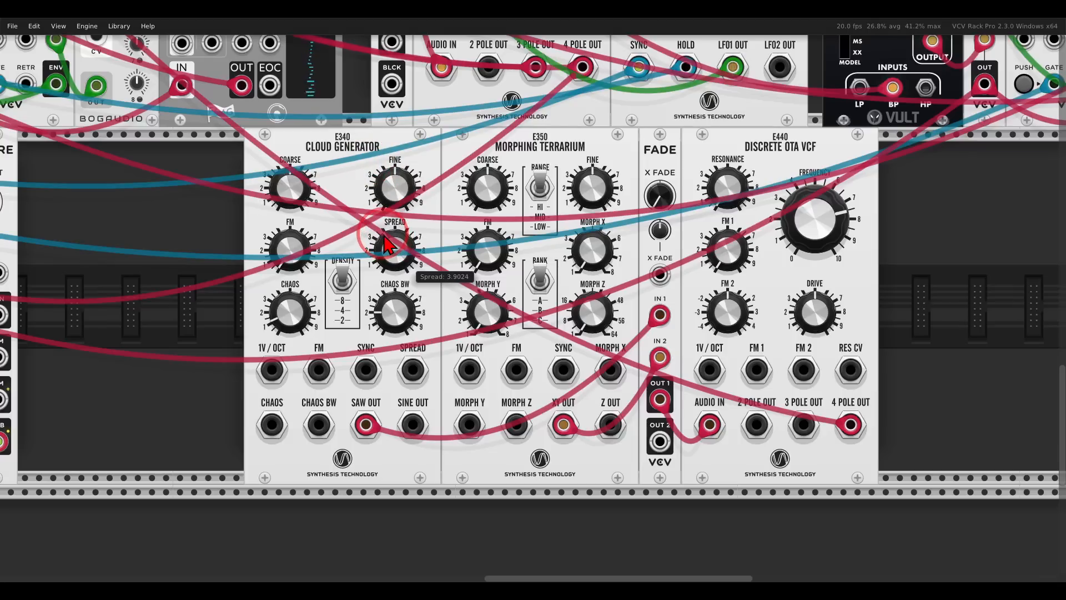
{"action": "left_click_drag", "start_coordinate": [809, 218], "coordinate": [795, 205]}
- Crossfade to the Morphing Terrarium, adjust its bank and Morph X and Y, and return the crossfade to the centre
{"action": "left_click_drag", "start_coordinate": [661, 196], "coordinate": [628, 200]}
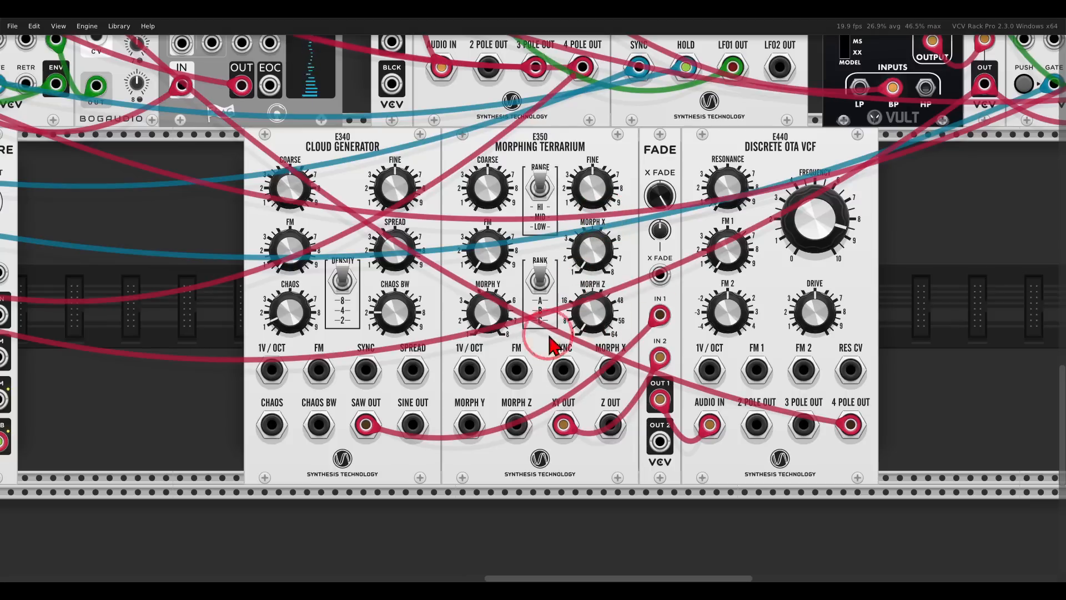
{"action": "left_click_drag", "start_coordinate": [487, 308], "coordinate": [485, 307]}
{"action": "left_click", "coordinate": [536, 281]}
{"action": "left_click_drag", "start_coordinate": [589, 268], "coordinate": [555, 138]}
{"action": "mouse_move", "coordinate": [489, 326]}
{"action": "left_mouse_down"}
{"action": "mouse_move", "coordinate": [478, 267]}
{"action": "mouse_move", "coordinate": [482, 285]}
{"action": "mouse_move", "coordinate": [461, 261]}
{"action": "mouse_move", "coordinate": [484, 332]}
{"action": "left_mouse_up"}
{"action": "left_click", "coordinate": [540, 284]}
{"action": "left_click_drag", "start_coordinate": [592, 258], "coordinate": [542, 228]}
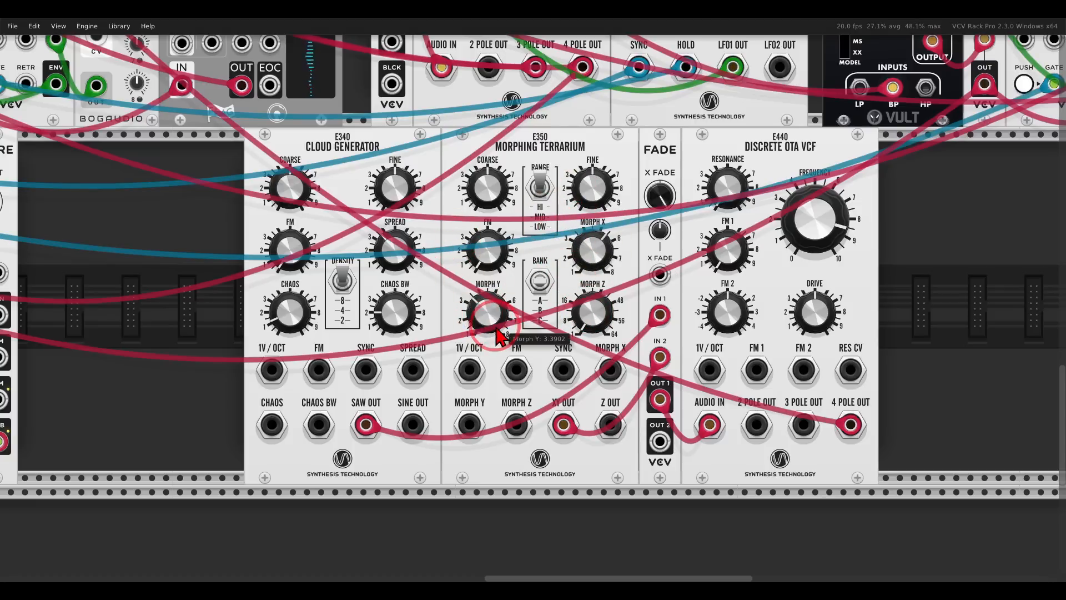
{"action": "mouse_move", "coordinate": [491, 321]}
{"action": "left_mouse_down"}
{"action": "mouse_move", "coordinate": [469, 264]}
{"action": "mouse_move", "coordinate": [490, 339]}
{"action": "mouse_move", "coordinate": [465, 269]}
{"action": "mouse_move", "coordinate": [476, 314]}
{"action": "left_mouse_up"}
{"action": "left_click", "coordinate": [667, 209]}
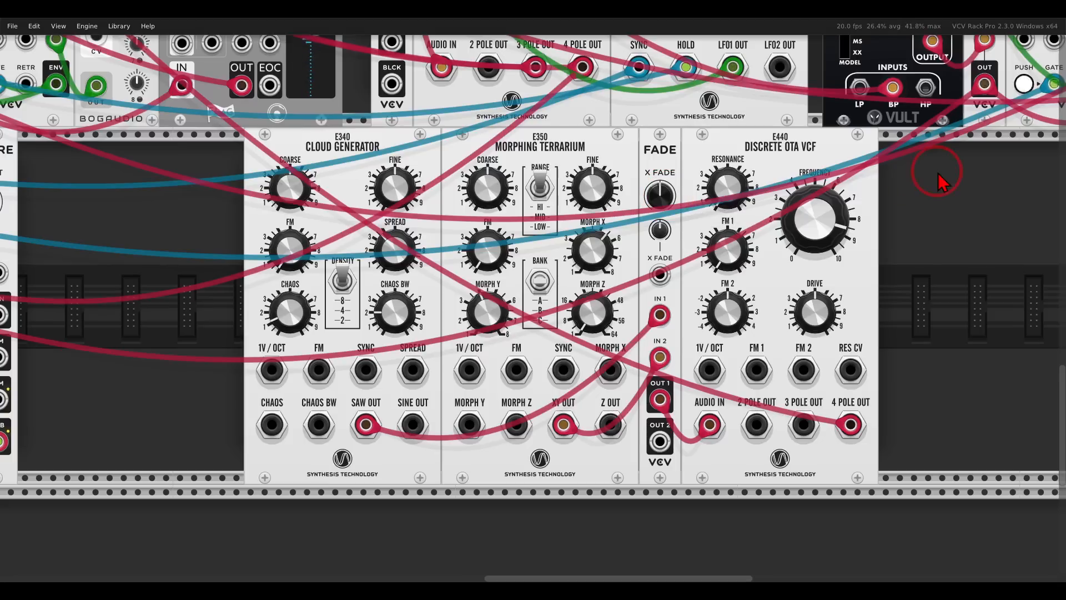
- Shift the two oscillators away from Fade, insert a VCO in the gap, and patch its sine output to Fade's crossfade CV input
{"action": "left_click_drag", "start_coordinate": [590, 167], "coordinate": [465, 151]}
{"action": "right_click", "coordinate": [552, 166]}
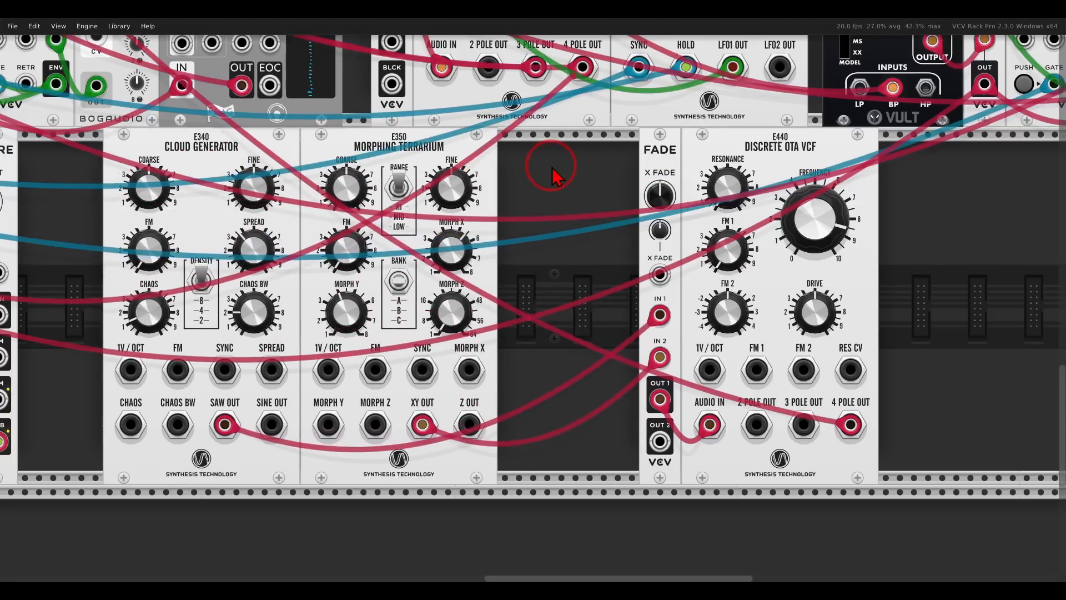
{"action": "left_click", "coordinate": [93, 98]}
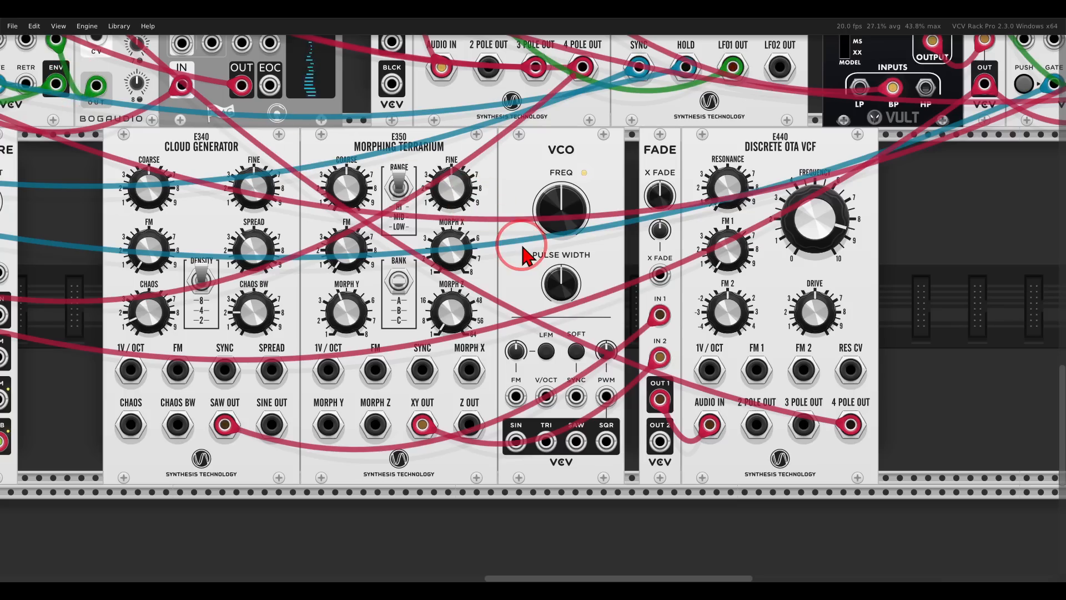
{"action": "left_click_drag", "start_coordinate": [516, 442], "coordinate": [660, 274]}
- Turn up Fade's crossfade CV amount, raise the filter frequency, and sweep the VCO frequency from slow modulation to a moderate audio rate
{"action": "left_click_drag", "start_coordinate": [569, 202], "coordinate": [569, 239]}
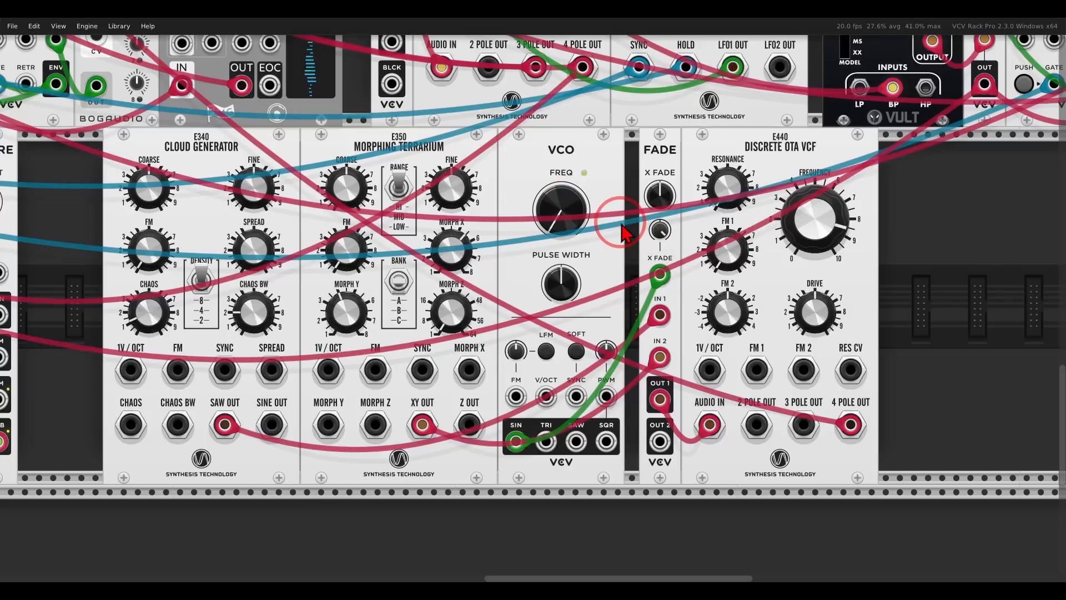
{"action": "mouse_move", "coordinate": [579, 214]}
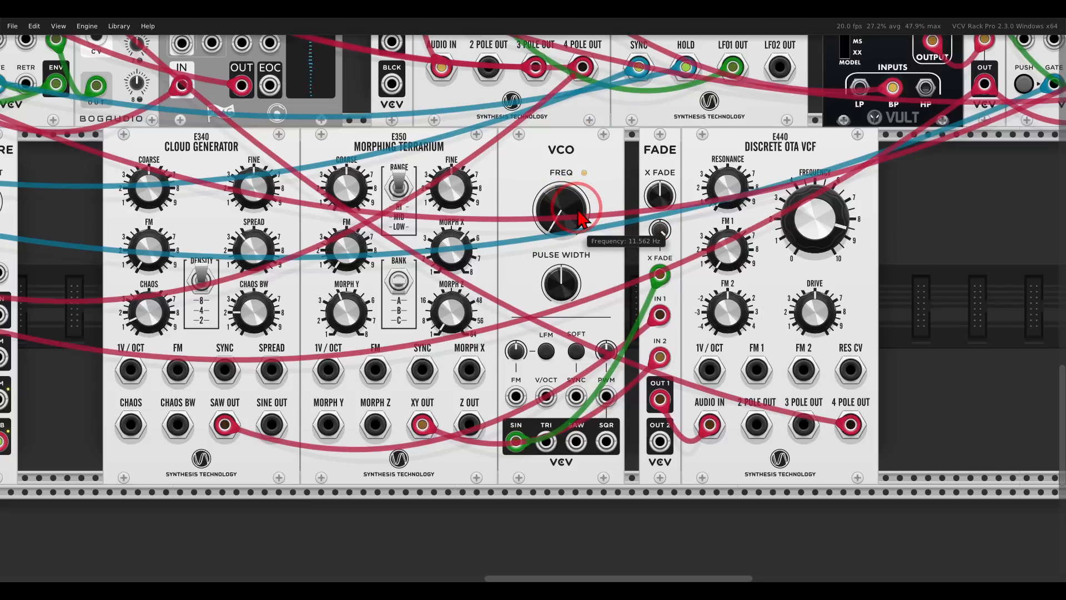
{"action": "left_click_drag", "start_coordinate": [812, 224], "coordinate": [806, 187]}
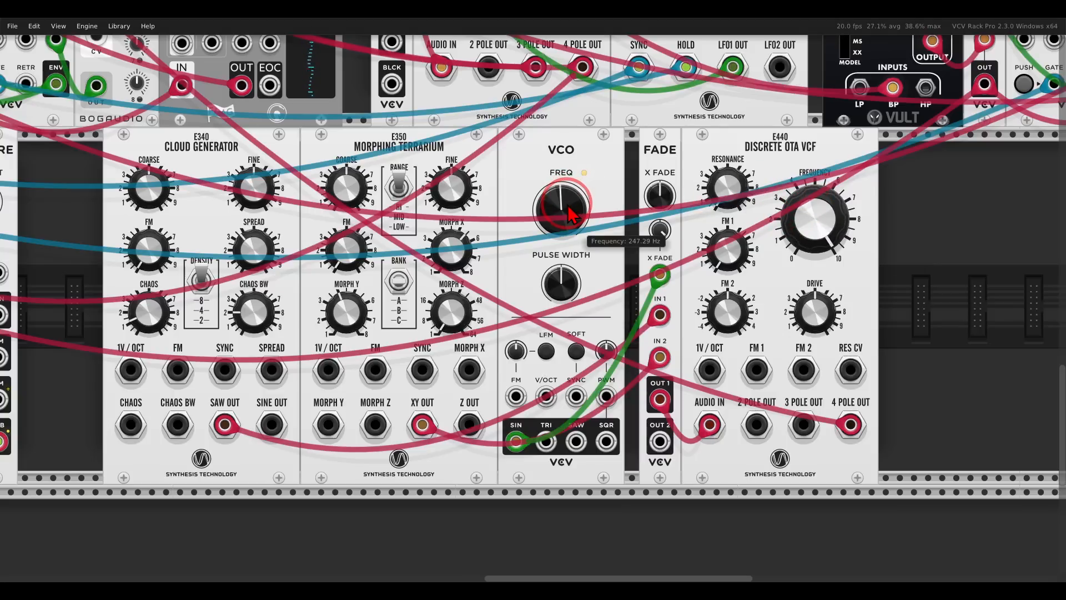
{"action": "left_click_drag", "start_coordinate": [568, 214], "coordinate": [568, 399]}
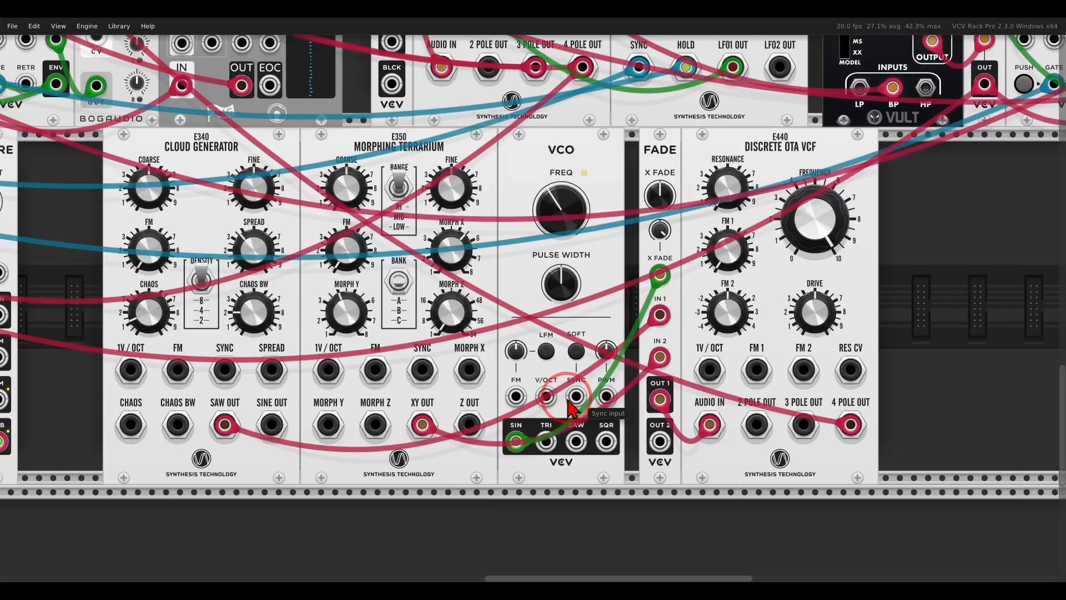
{"action": "left_click", "coordinate": [345, 199]}
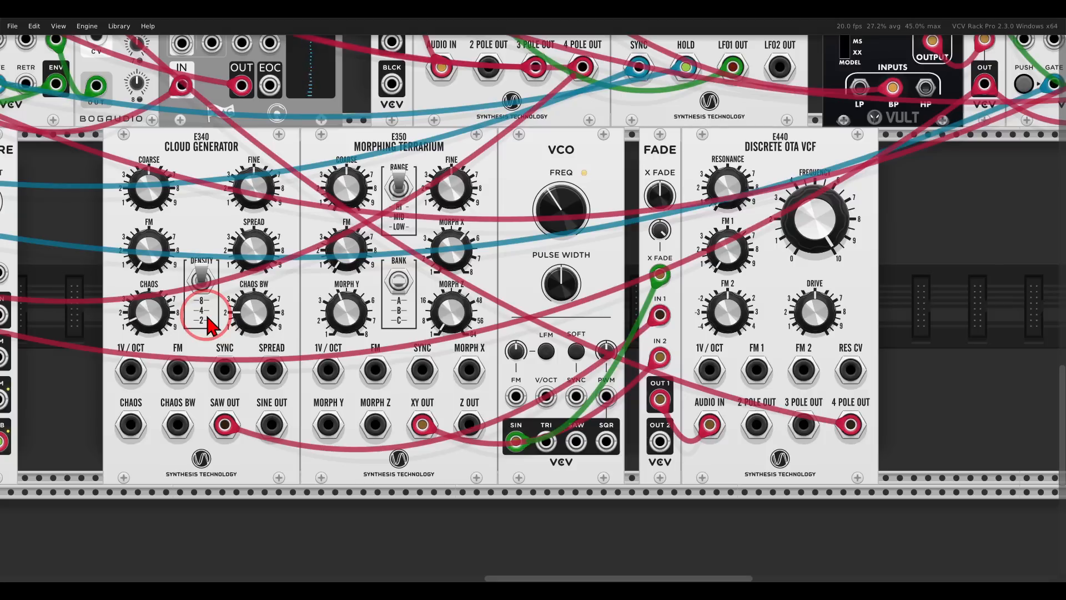
- Move Fade and the VCF against the VCO, set the filter's drive to about 7.7, and adjust its resonance and frequency
{"action": "left_click_drag", "start_coordinate": [964, 191], "coordinate": [648, 155]}
{"action": "left_click", "coordinate": [872, 201]}
{"action": "left_click_drag", "start_coordinate": [815, 245], "coordinate": [814, 250]}
{"action": "left_click_drag", "start_coordinate": [798, 329], "coordinate": [775, 279]}
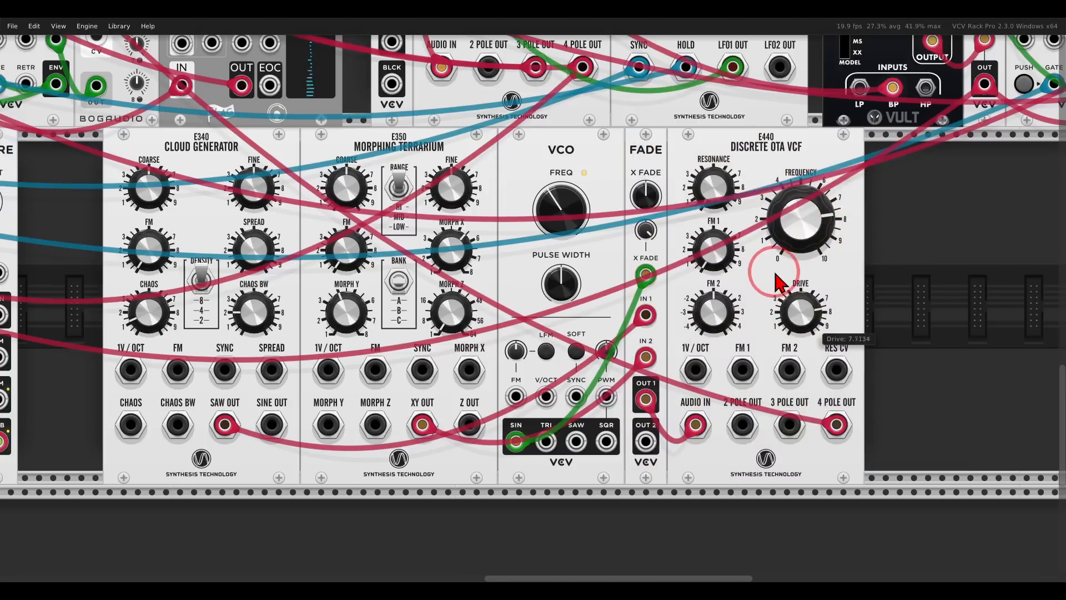
{"action": "left_click_drag", "start_coordinate": [720, 198], "coordinate": [702, 141]}
{"action": "mouse_move", "coordinate": [785, 225]}
{"action": "left_mouse_down"}
{"action": "mouse_move", "coordinate": [767, 187]}
{"action": "mouse_move", "coordinate": [783, 240]}
{"action": "mouse_move", "coordinate": [767, 214]}
{"action": "left_mouse_up"}
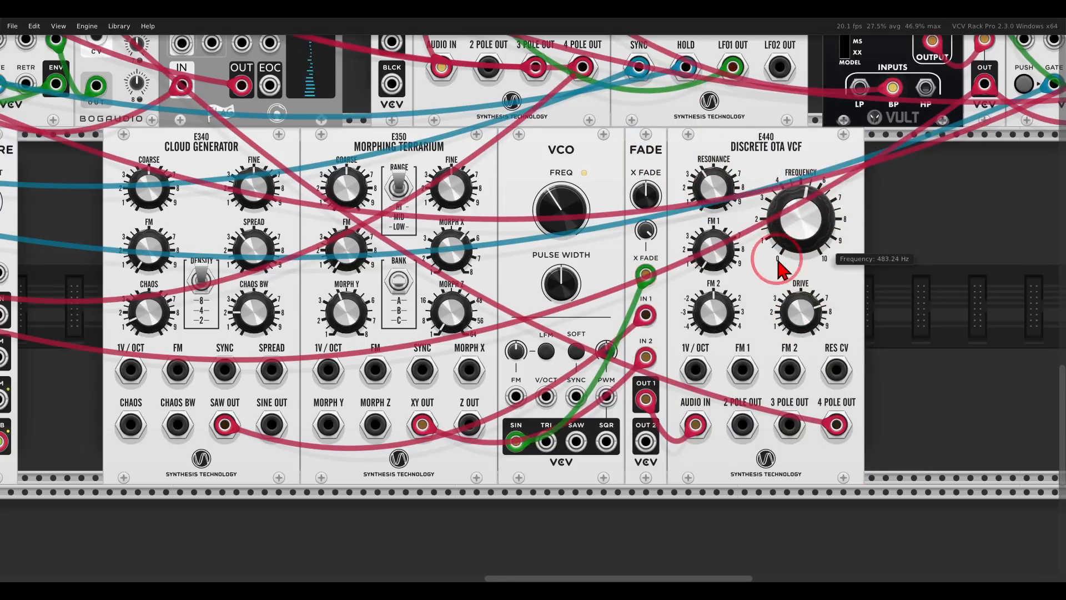
{"action": "left_click_drag", "start_coordinate": [777, 259], "coordinate": [759, 210]}
{"action": "left_click_drag", "start_coordinate": [780, 259], "coordinate": [739, 188]}
{"action": "left_click_drag", "start_coordinate": [773, 269], "coordinate": [723, 273]}
- Add an Oppressor after the VCF, route the 4-pole output through it to the mixer, and patch the kick VCA output to its key input
{"action": "scroll", "coordinate": [723, 273], "scroll_direction": "down", "scroll_amount": 1}
{"action": "left_click_drag", "start_coordinate": [808, 277], "coordinate": [748, 272]}
{"action": "right_click", "coordinate": [749, 272]}
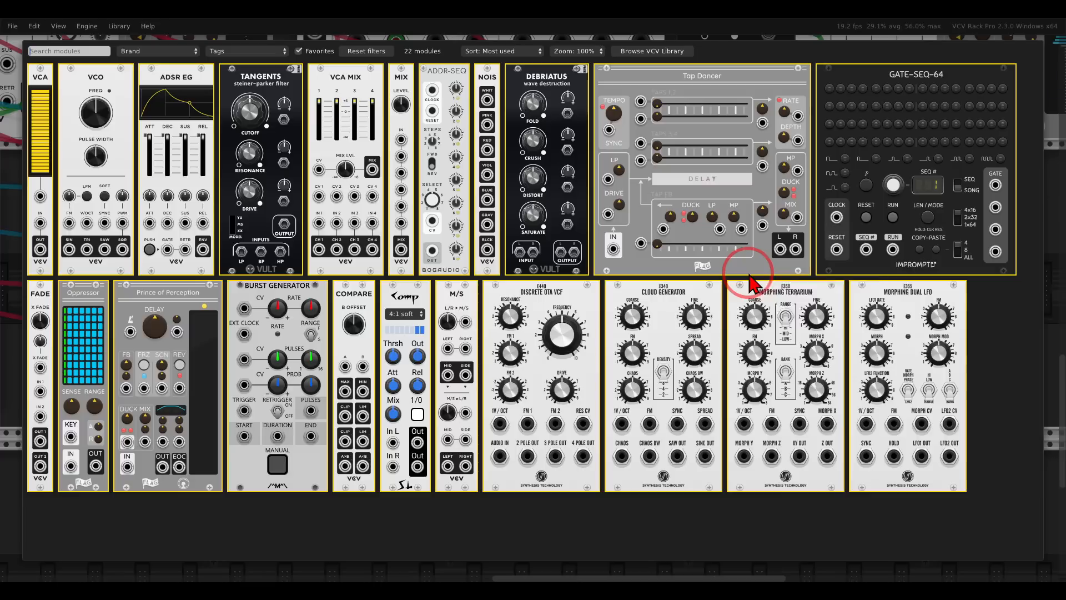
{"action": "left_click", "coordinate": [89, 295]}
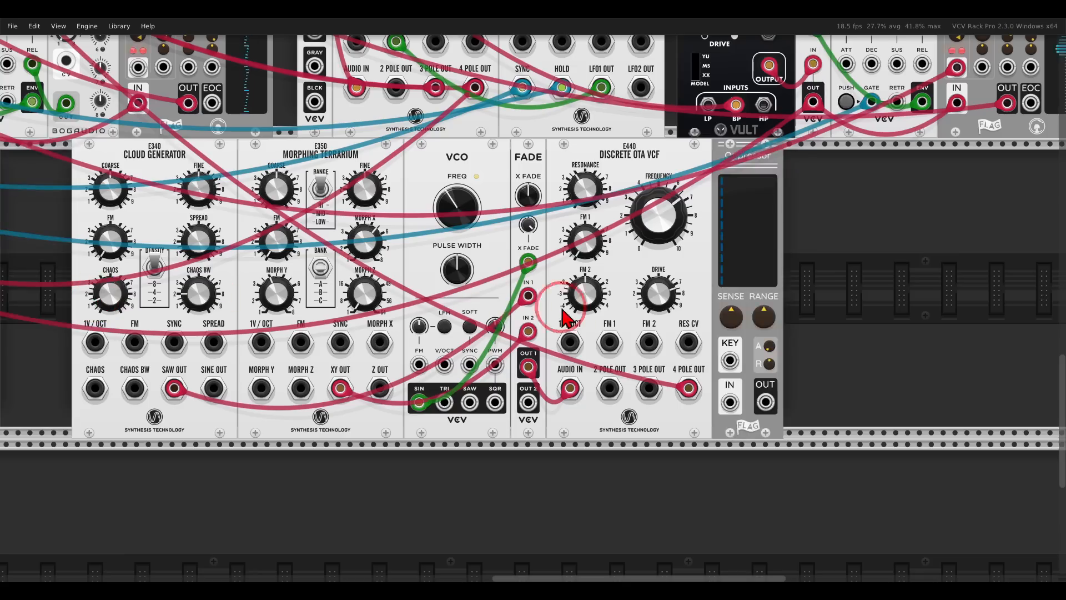
{"action": "mouse_move", "coordinate": [688, 388]}
{"action": "left_mouse_down"}
{"action": "mouse_move", "coordinate": [765, 401]}
{"action": "mouse_move", "coordinate": [688, 389]}
{"action": "left_mouse_up"}
{"action": "scroll", "coordinate": [698, 281], "scroll_direction": "down", "scroll_amount": 2}
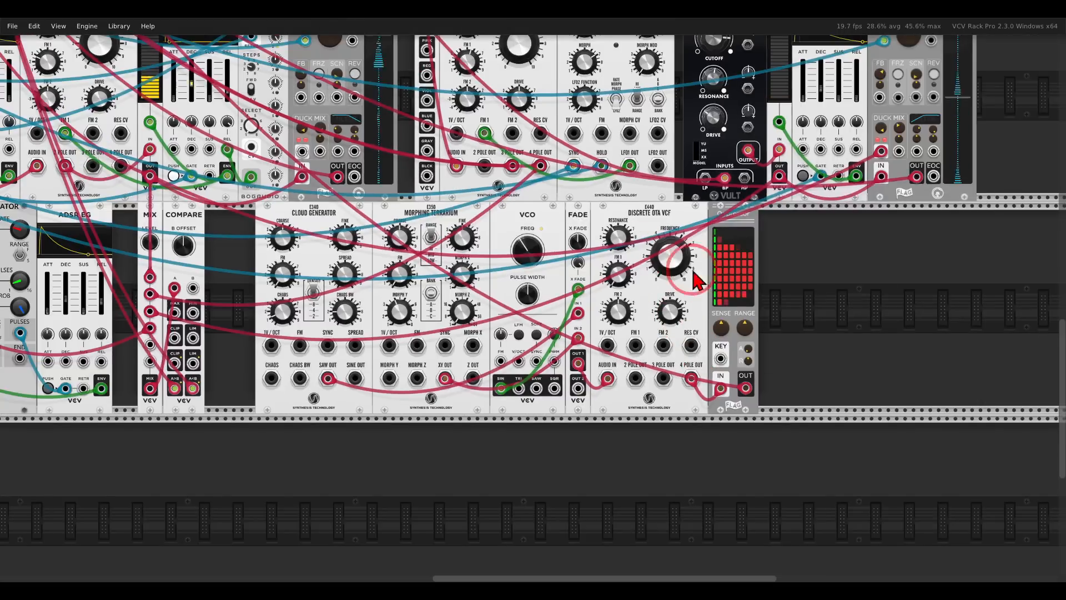
{"action": "scroll", "coordinate": [753, 304], "scroll_direction": "up", "scroll_amount": 1}
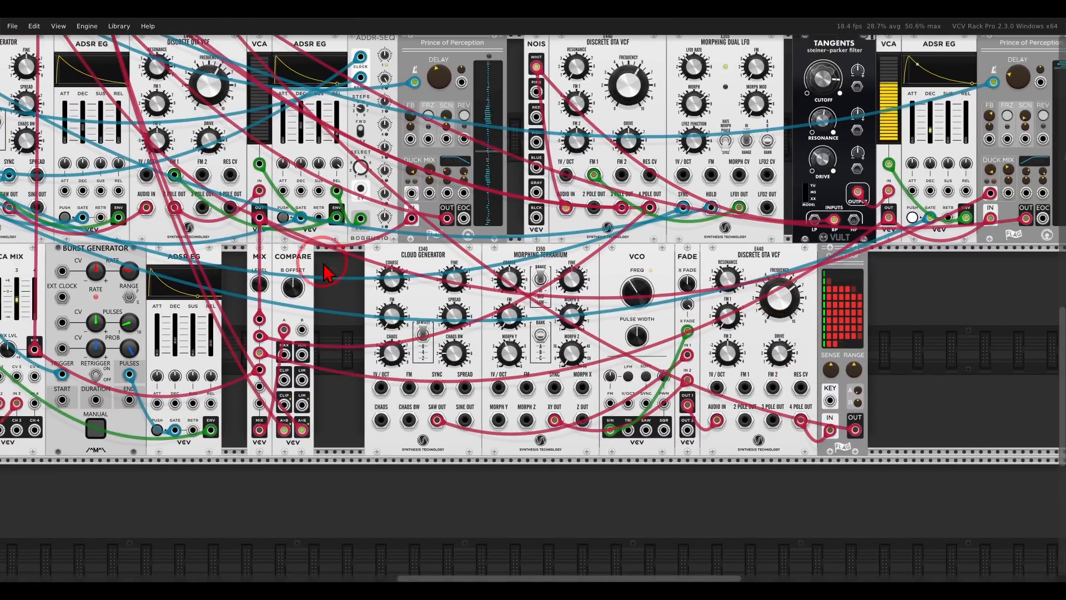
{"action": "left_click_drag", "start_coordinate": [260, 216], "coordinate": [829, 400]}
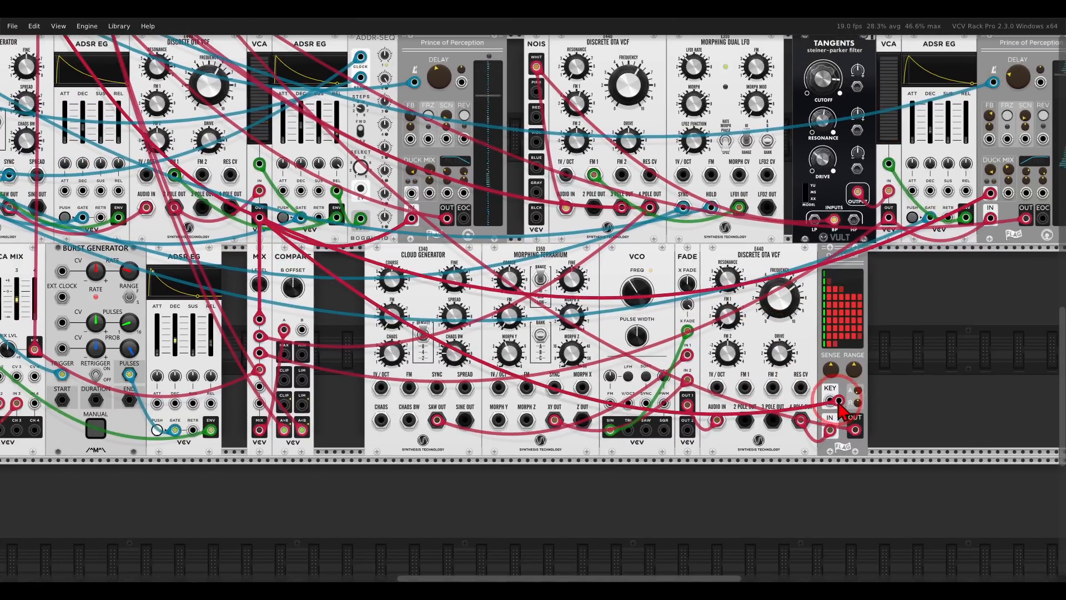
- Turn the Oppressor's range far up and raise its sense slightly to duck the oscillator layer
{"action": "left_click_drag", "start_coordinate": [884, 421], "coordinate": [707, 341]}
{"action": "scroll", "coordinate": [708, 341], "scroll_direction": "up", "scroll_amount": 4}
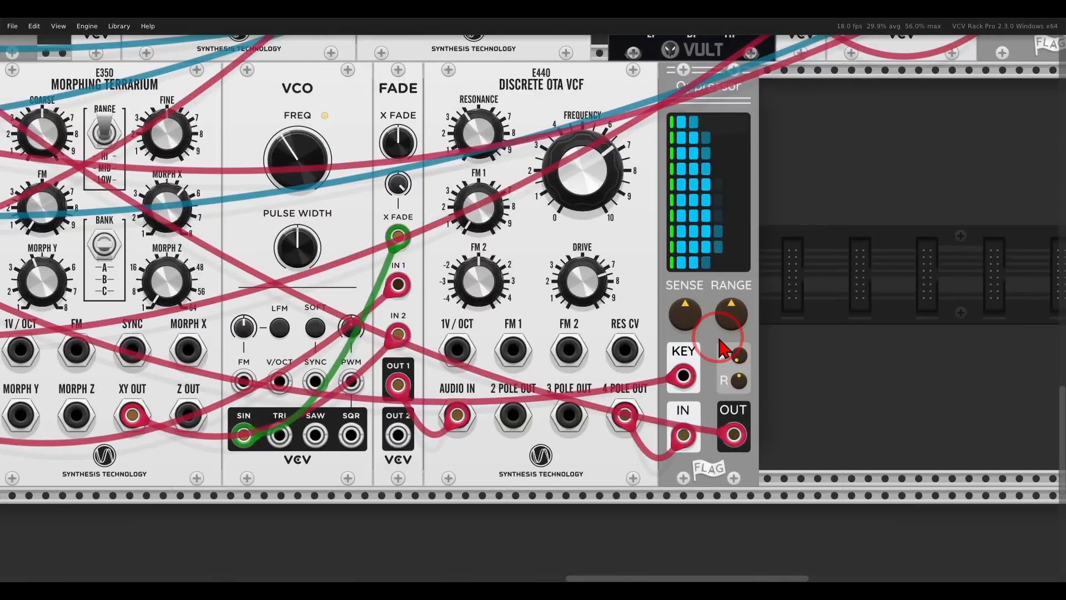
{"action": "left_click_drag", "start_coordinate": [717, 294], "coordinate": [687, 166]}
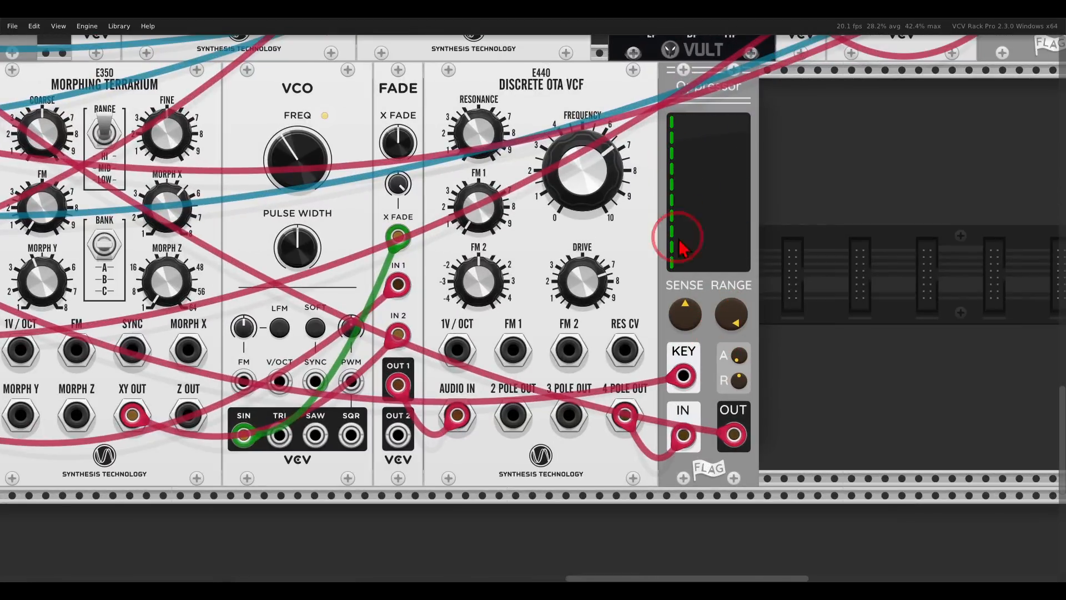
{"action": "left_click", "coordinate": [688, 328]}
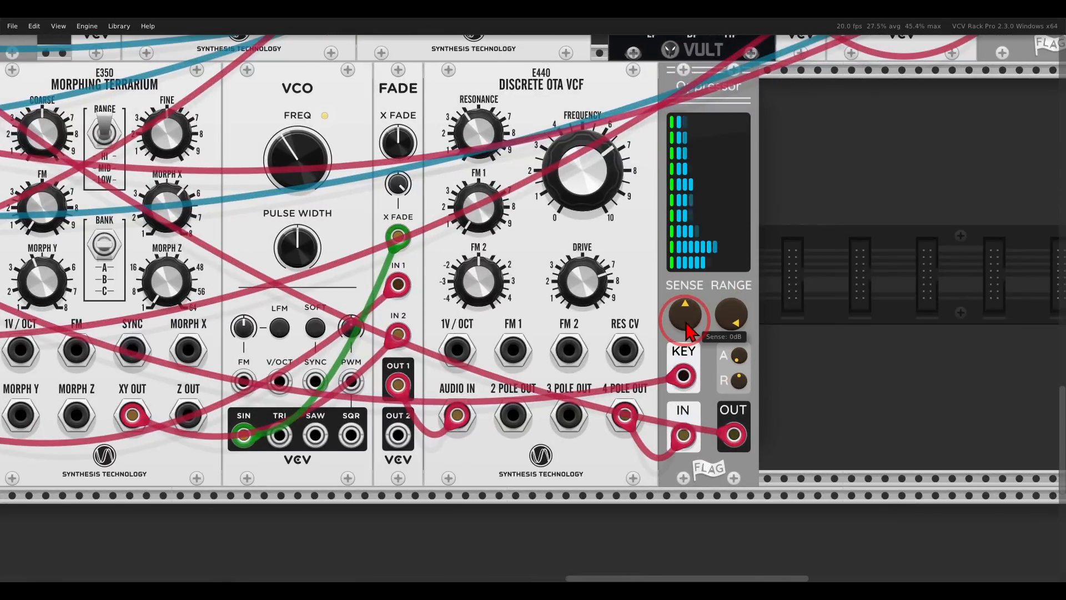
{"action": "left_click_drag", "start_coordinate": [680, 325], "coordinate": [672, 319]}
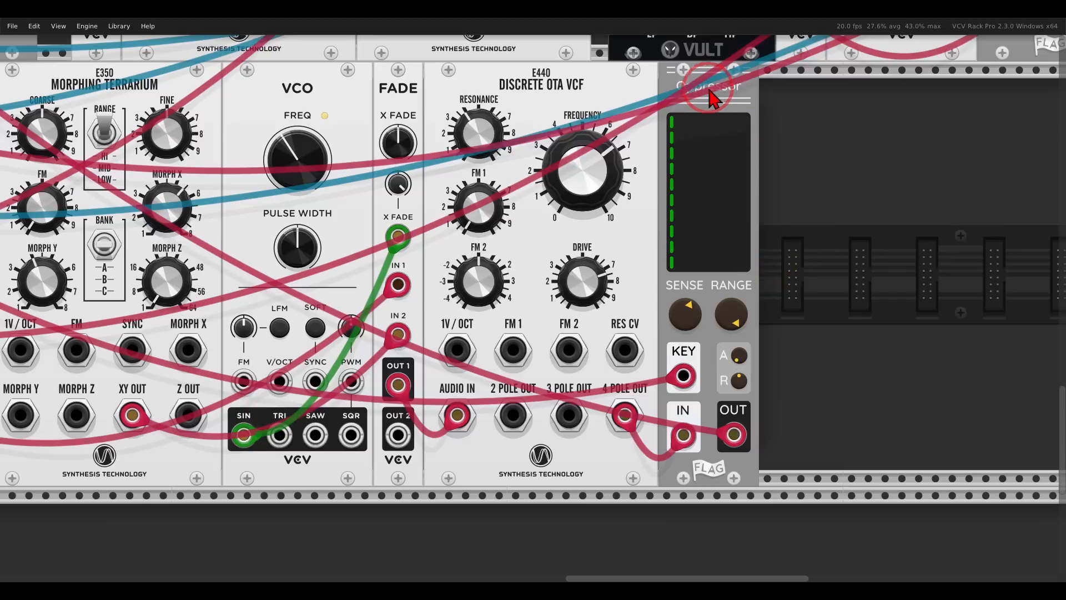
- Move the Oppressor aside, insert an ADSR EG beside the oscillator layer's filter, and patch its envelope output to FM 1
{"action": "left_click_drag", "start_coordinate": [729, 90], "coordinate": [944, 95]}
{"action": "right_click", "coordinate": [769, 173]}
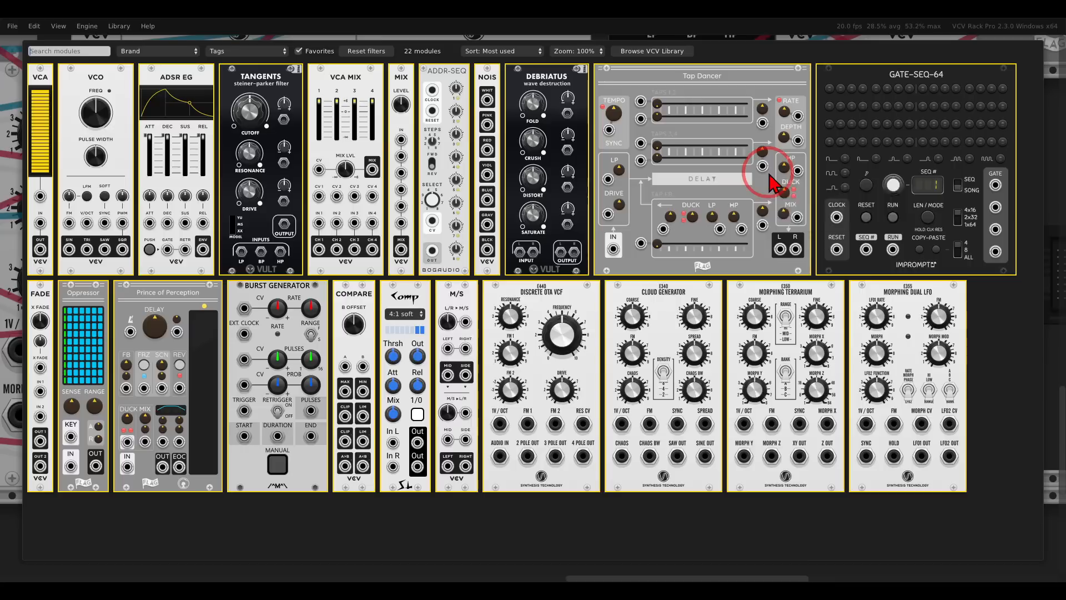
{"action": "left_click", "coordinate": [184, 105]}
{"action": "left_click_drag", "start_coordinate": [787, 433], "coordinate": [513, 350]}
- Lower the oscillator layer filter's frequency and adjust its FM 1 amount for the envelope
{"action": "left_click", "coordinate": [586, 173]}
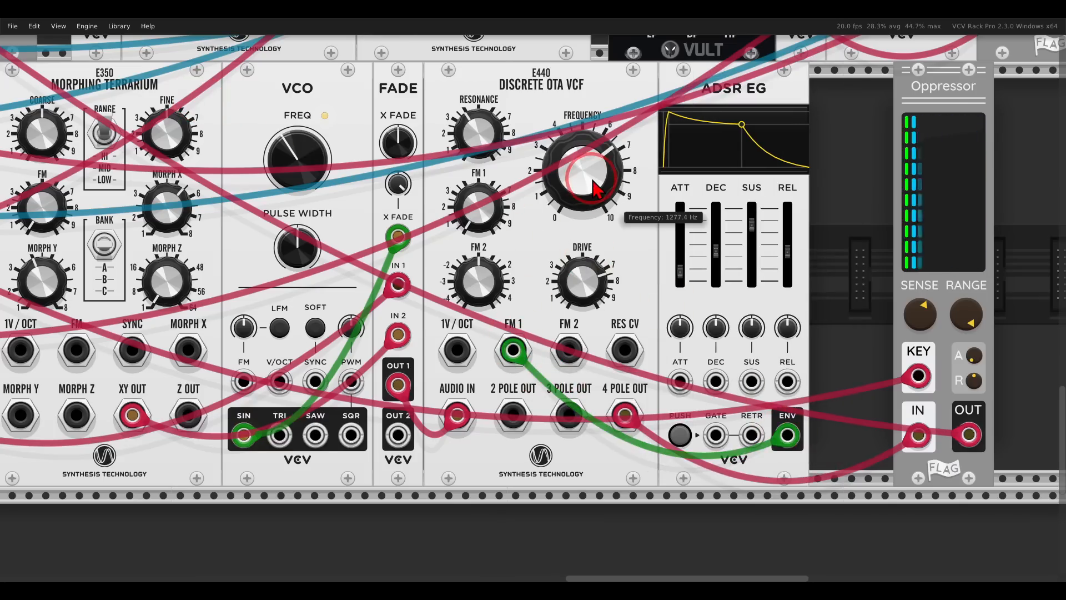
{"action": "left_click_drag", "start_coordinate": [600, 189], "coordinate": [595, 214]}
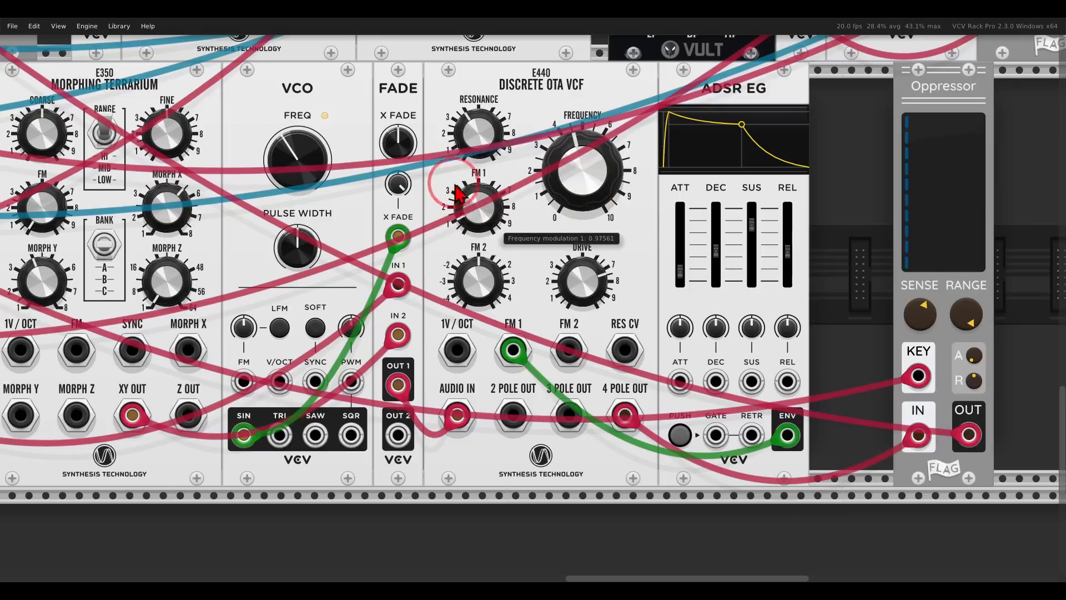
{"action": "left_click_drag", "start_coordinate": [439, 135], "coordinate": [436, 145]}
- Shape the new ADSR EG with minimum attack and sustain, a slightly longer decay, and a release of about 6.6 ms
{"action": "left_click_drag", "start_coordinate": [685, 270], "coordinate": [682, 284]}
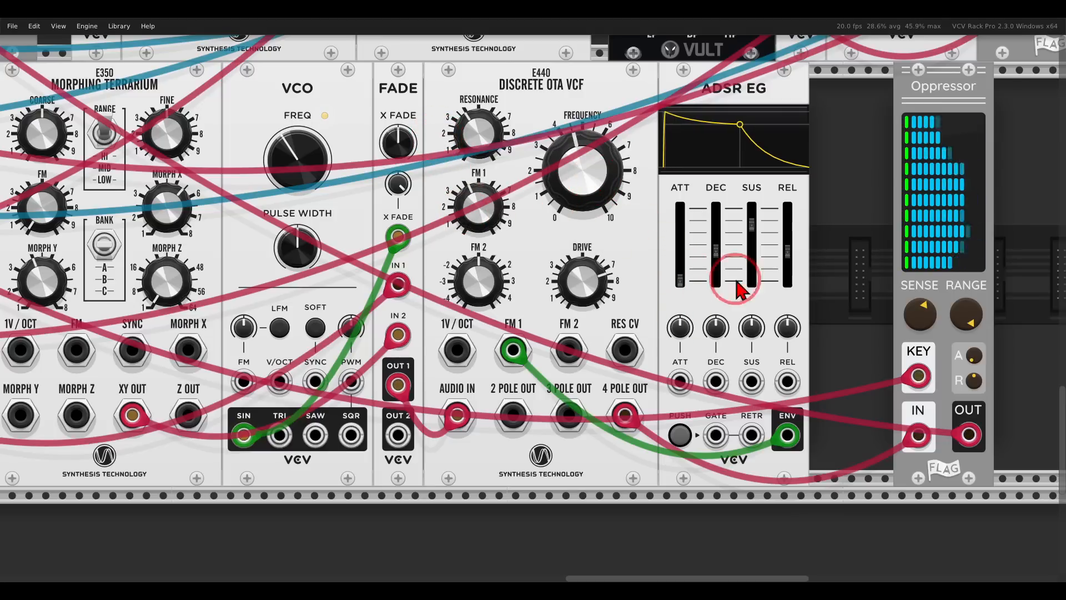
{"action": "left_click_drag", "start_coordinate": [753, 234], "coordinate": [752, 328]}
{"action": "left_click_drag", "start_coordinate": [788, 266], "coordinate": [789, 328]}
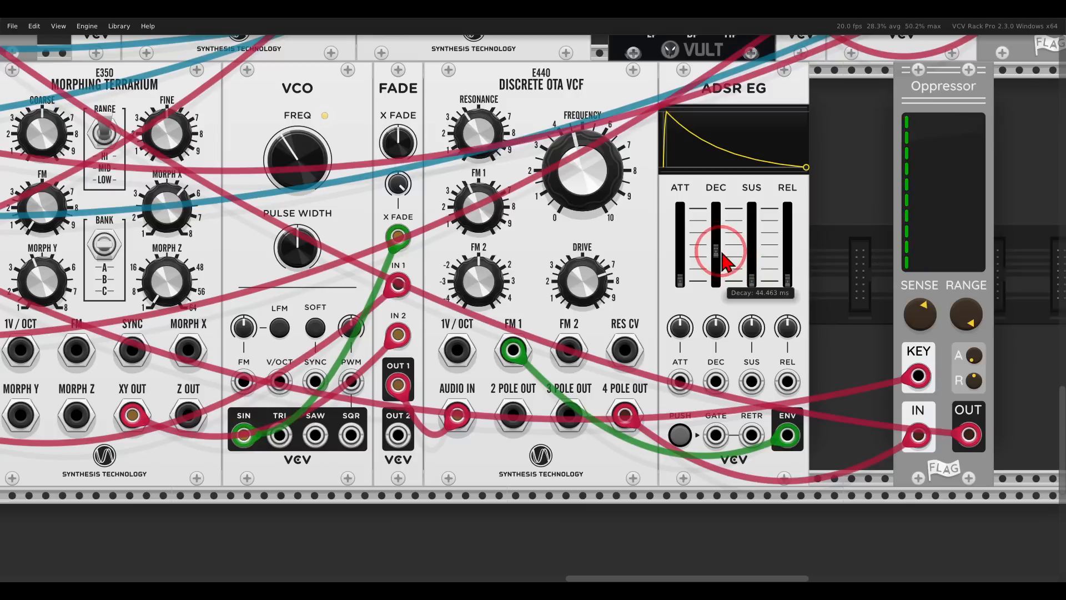
{"action": "left_click_drag", "start_coordinate": [723, 254], "coordinate": [723, 248]}
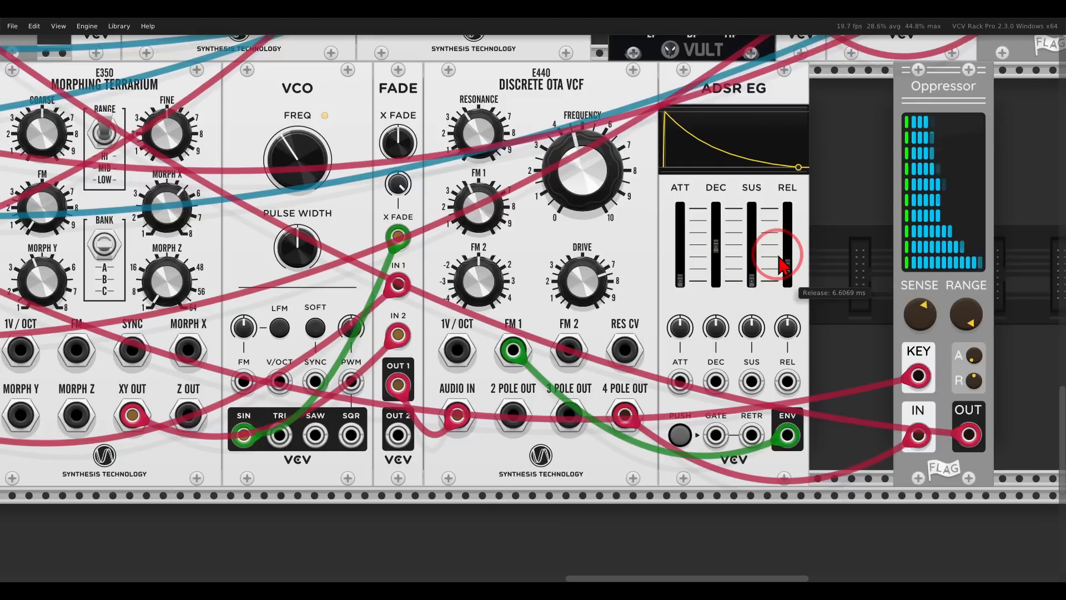
- Patch GATE-SEQ-64's track 4 gate output to the gate input of the filter's new ADSR EG
{"action": "scroll", "coordinate": [748, 245], "scroll_direction": "down", "scroll_amount": 1}
{"action": "left_click_drag", "start_coordinate": [587, 258], "coordinate": [866, 286]}
{"action": "scroll", "coordinate": [748, 261], "scroll_direction": "down", "scroll_amount": 3}
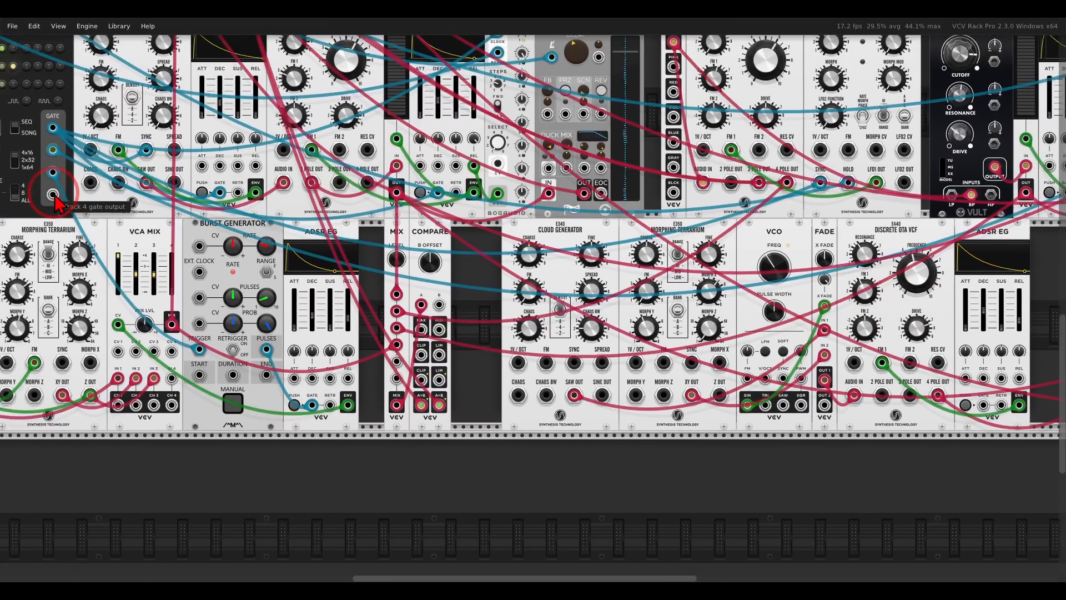
{"action": "left_click_drag", "start_coordinate": [54, 195], "coordinate": [985, 407]}
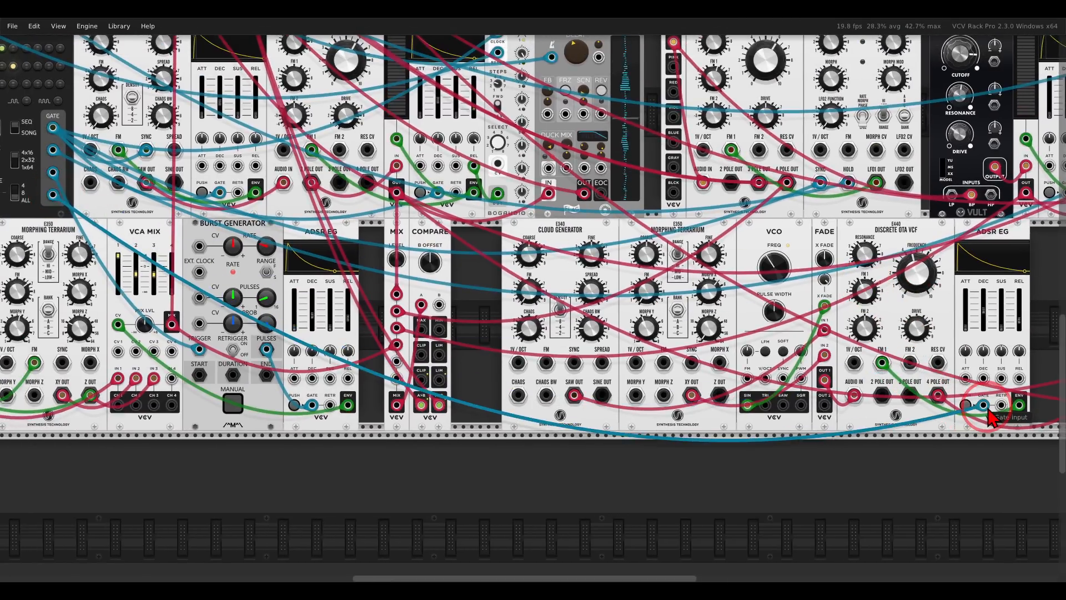
- Program gates on steps 2, 3, 5, 6, 7 and 9 of GATE-SEQ-64's fourth track
{"action": "left_click_drag", "start_coordinate": [478, 332], "coordinate": [895, 397]}
{"action": "scroll", "coordinate": [371, 147], "scroll_direction": "up", "scroll_amount": 3}
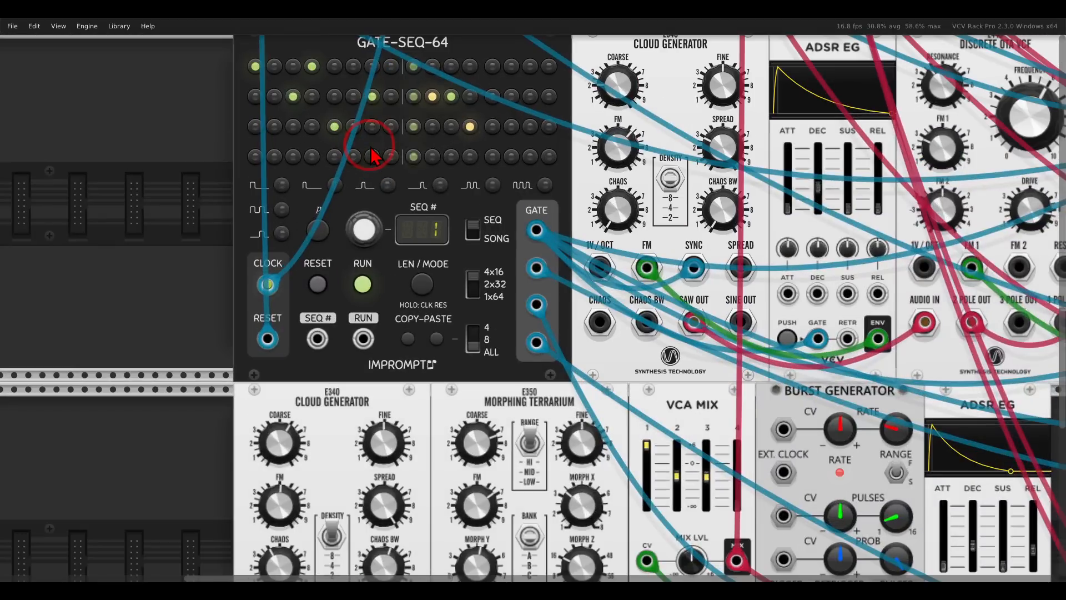
{"action": "scroll", "coordinate": [367, 162], "scroll_direction": "up", "scroll_amount": 1}
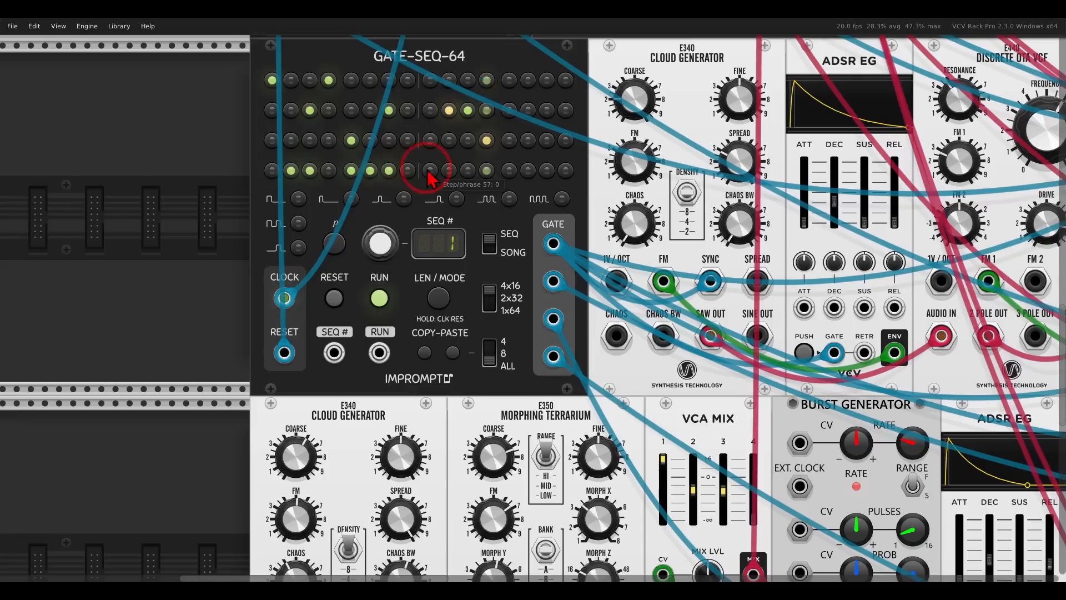
- Lower the frequency of the oscillator layer's filter a little further
{"action": "left_click_drag", "start_coordinate": [509, 275], "coordinate": [439, 233]}
{"action": "scroll", "coordinate": [439, 232], "scroll_direction": "down", "scroll_amount": 2}
{"action": "left_click_drag", "start_coordinate": [772, 344], "coordinate": [345, 234]}
{"action": "left_click_drag", "start_coordinate": [815, 331], "coordinate": [467, 272]}
{"action": "scroll", "coordinate": [704, 254], "scroll_direction": "up", "scroll_amount": 1}
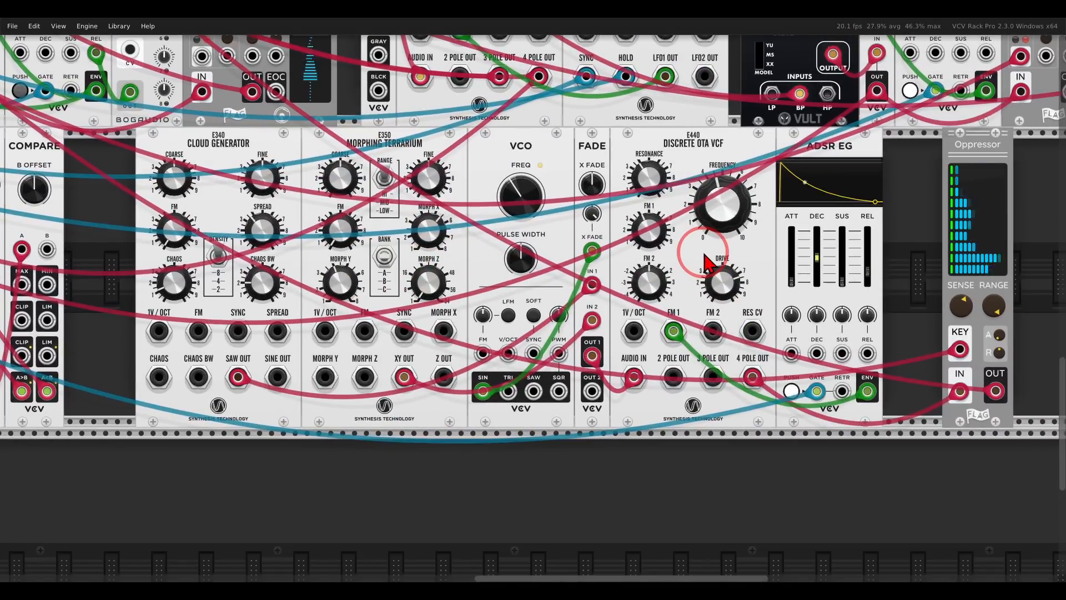
{"action": "mouse_move", "coordinate": [713, 236]}
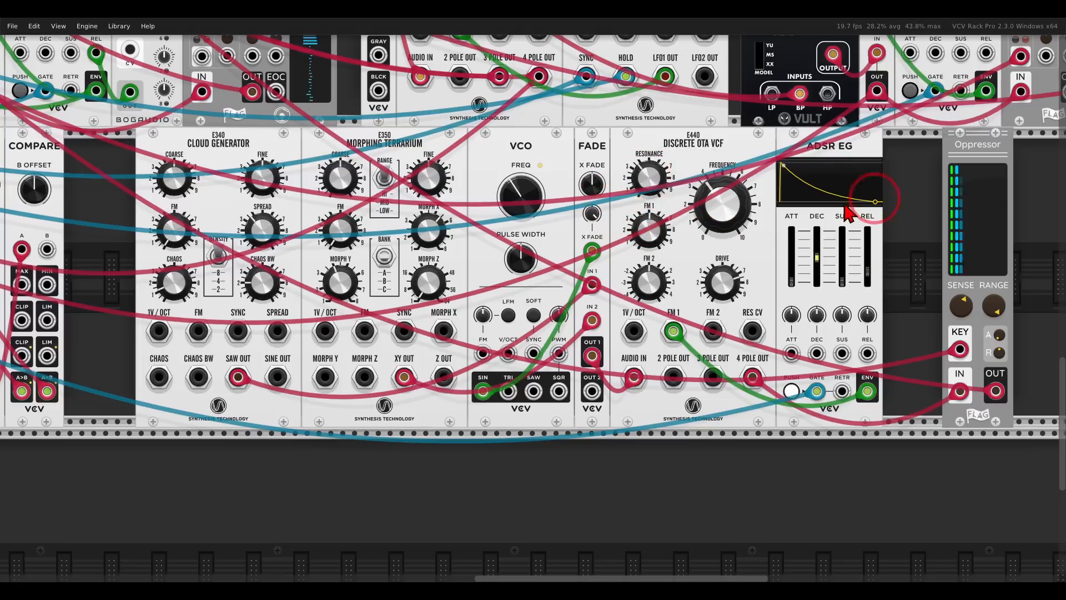
- Place the Oppressor against the ADSR EG and add a Tap Dancer delay directly after it
{"action": "scroll", "coordinate": [911, 222], "scroll_direction": "right", "scroll_amount": 5}
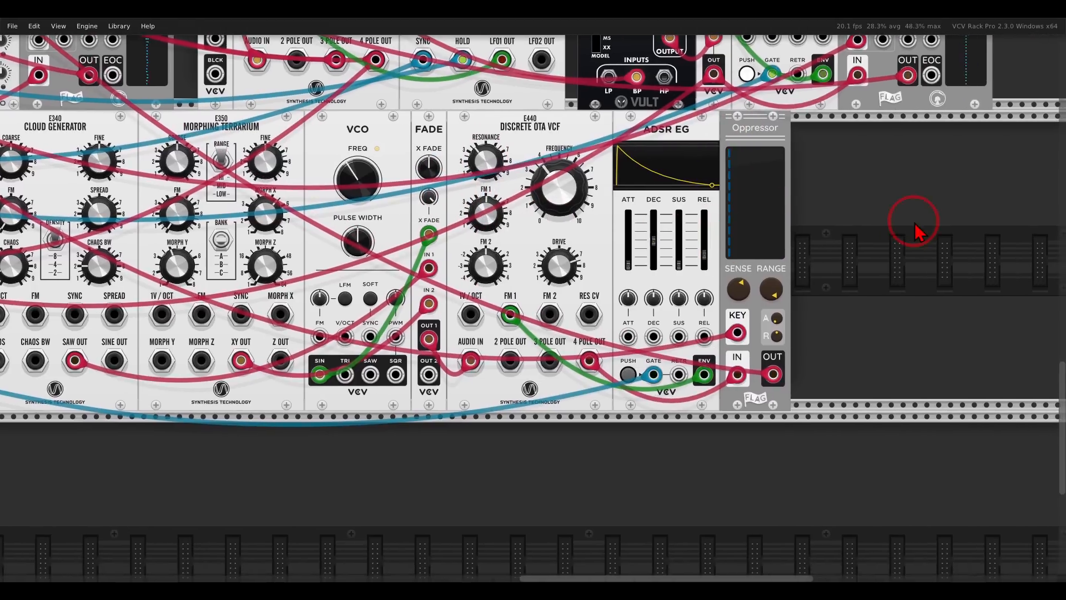
{"action": "right_click", "coordinate": [914, 225]}
{"action": "left_click", "coordinate": [722, 146]}
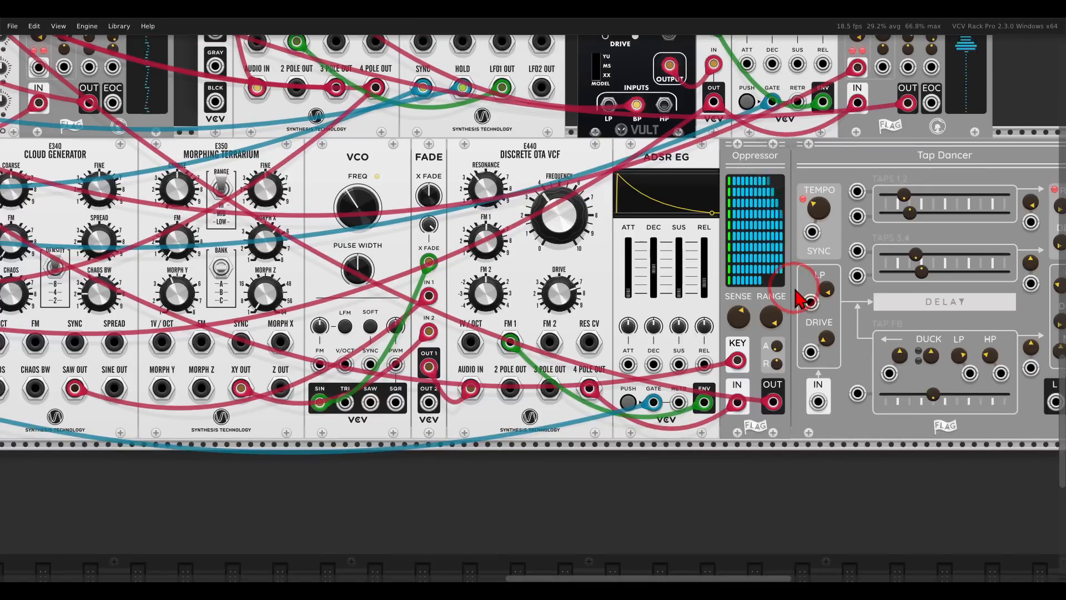
{"action": "left_click_drag", "start_coordinate": [795, 286], "coordinate": [632, 258]}
- Route the Oppressor through the Tap Dancer to MixMaster track 7's left and right inputs, and name the track SEQ
{"action": "left_click_drag", "start_coordinate": [613, 370], "coordinate": [894, 371]}
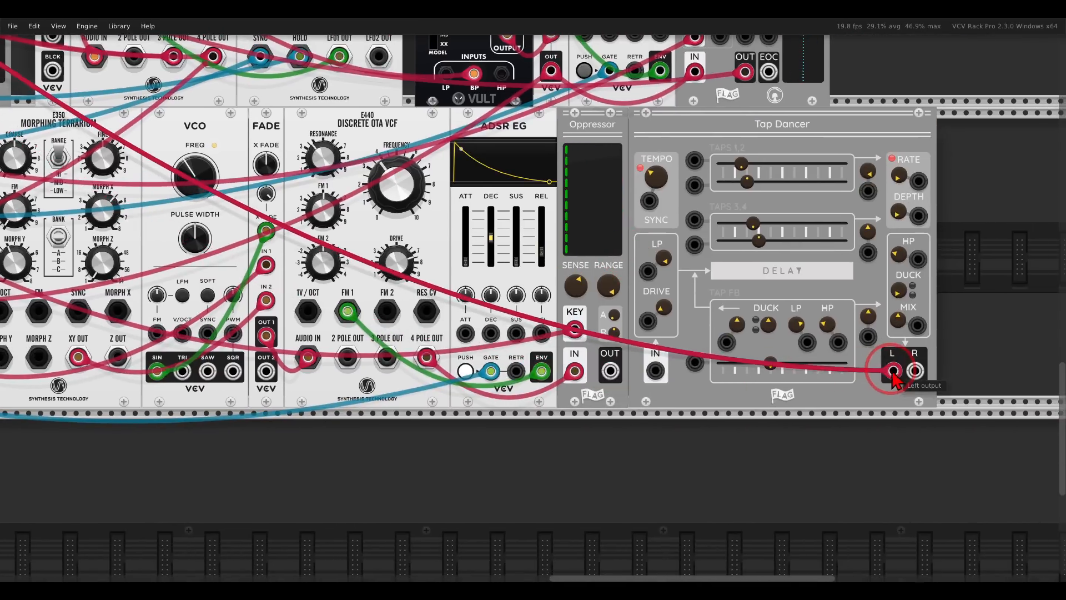
{"action": "left_click_drag", "start_coordinate": [611, 371], "coordinate": [643, 369]}
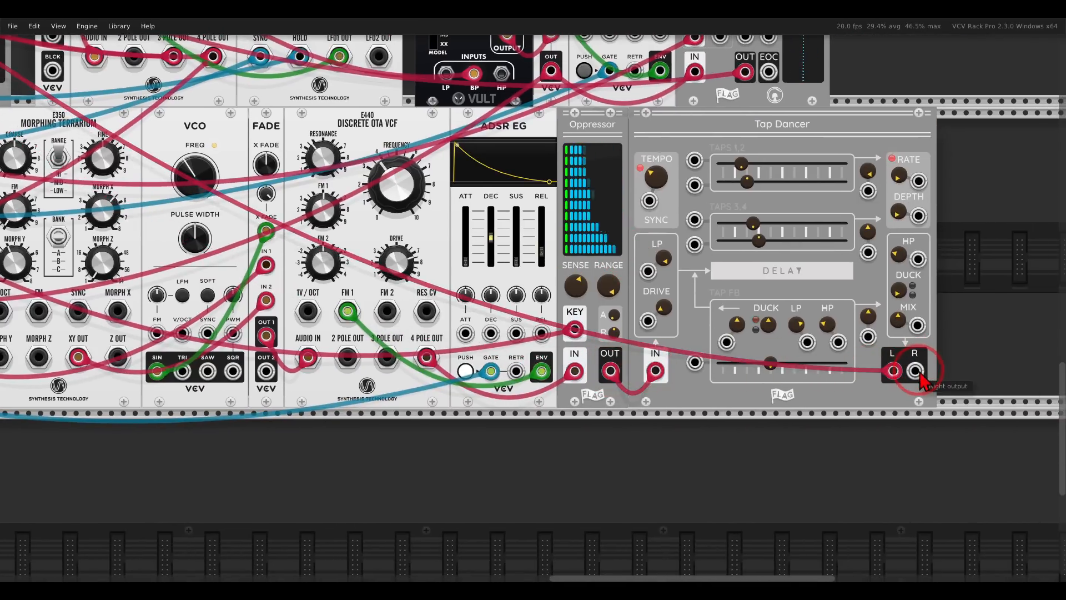
{"action": "left_click_drag", "start_coordinate": [487, 230], "coordinate": [227, 161]}
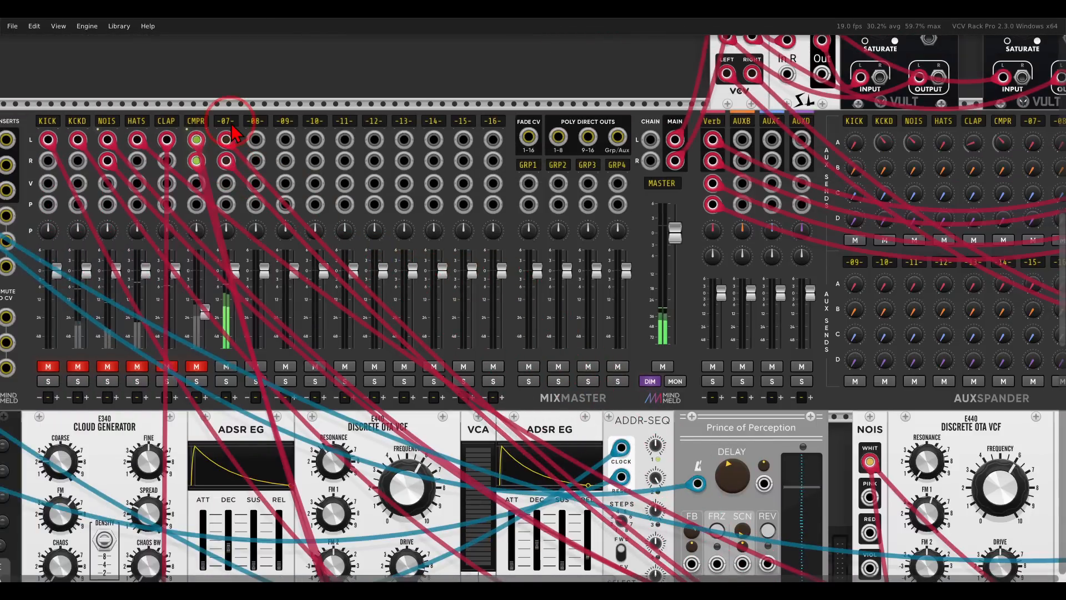
{"action": "double_click", "coordinate": [230, 121]}
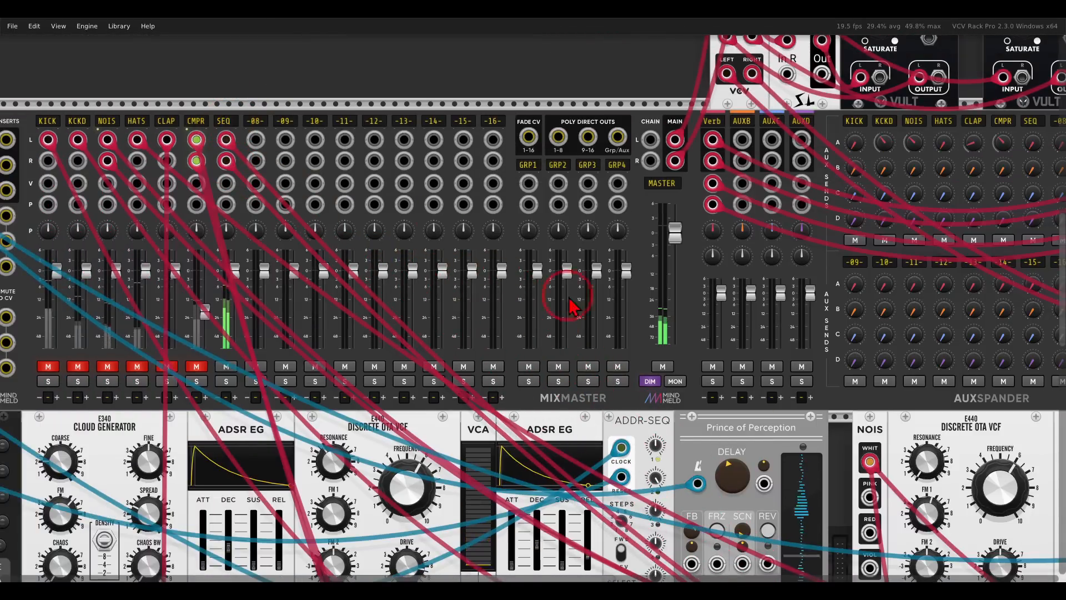
- Set the Tap Dancer's tempo to 127 BPM and turn up its drive
{"action": "left_click_drag", "start_coordinate": [826, 425], "coordinate": [240, 62]}
{"action": "left_click_drag", "start_coordinate": [800, 354], "coordinate": [261, 155]}
{"action": "left_click_drag", "start_coordinate": [556, 304], "coordinate": [650, 289]}
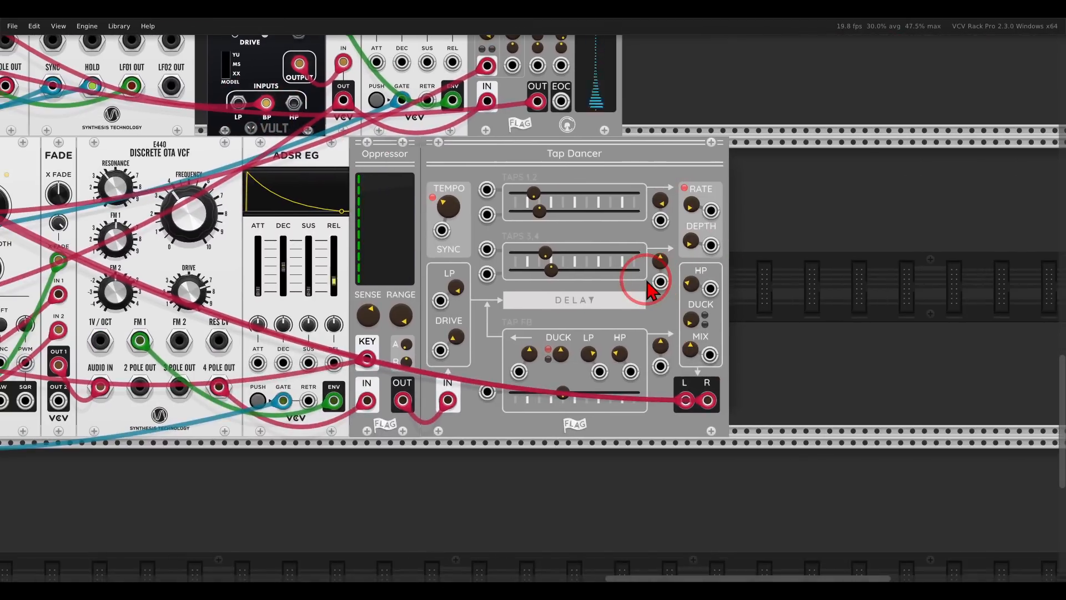
{"action": "right_click", "coordinate": [451, 209]}
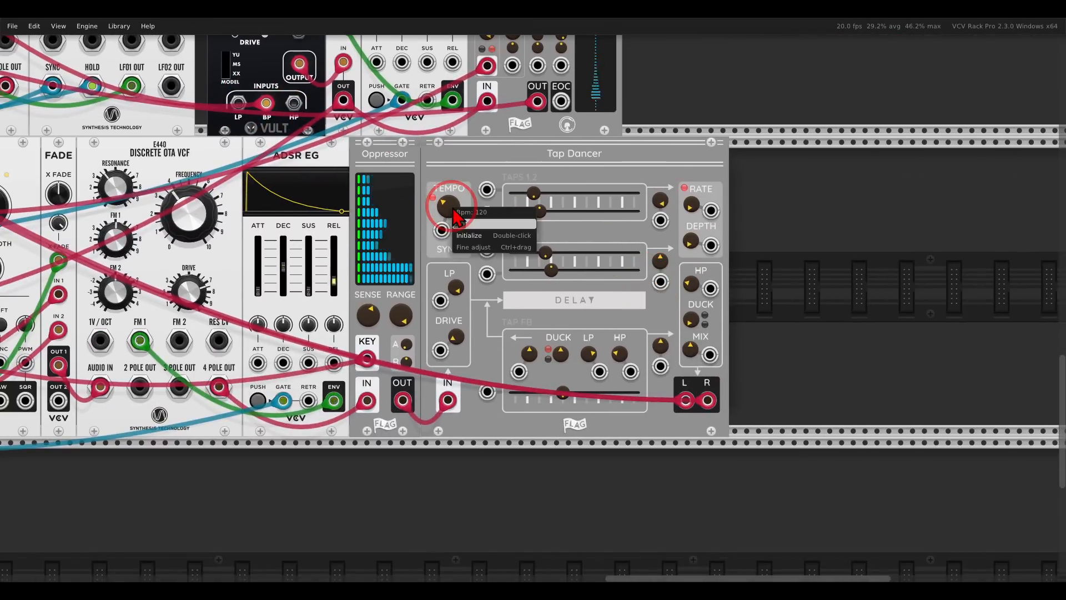
{"action": "type", "text": "127"}
{"action": "key", "text": "Return"}
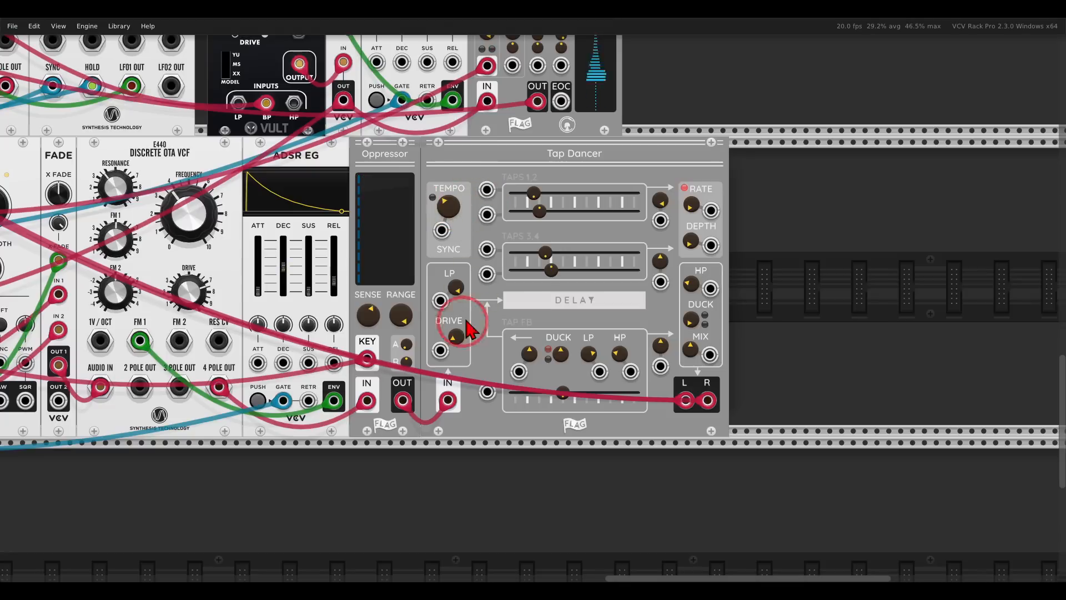
{"action": "left_click_drag", "start_coordinate": [459, 346], "coordinate": [438, 233]}
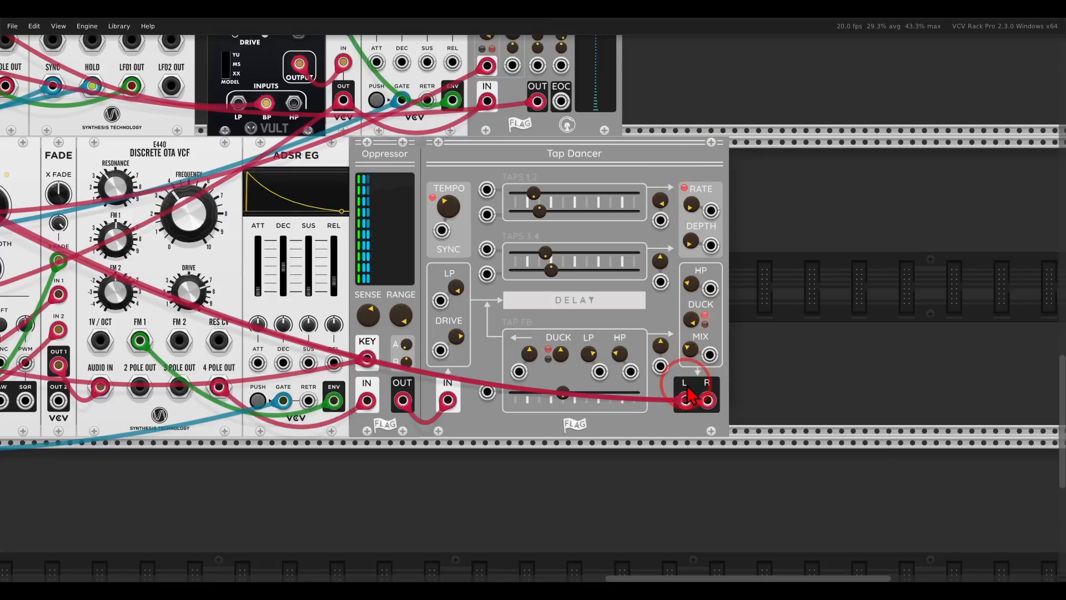
- Set the SEQ track's Verb send on the AuxSpander to about -20 dB
{"action": "scroll", "coordinate": [496, 185], "scroll_direction": "up", "scroll_amount": 10}
{"action": "scroll", "coordinate": [496, 185], "scroll_direction": "left", "scroll_amount": 10}
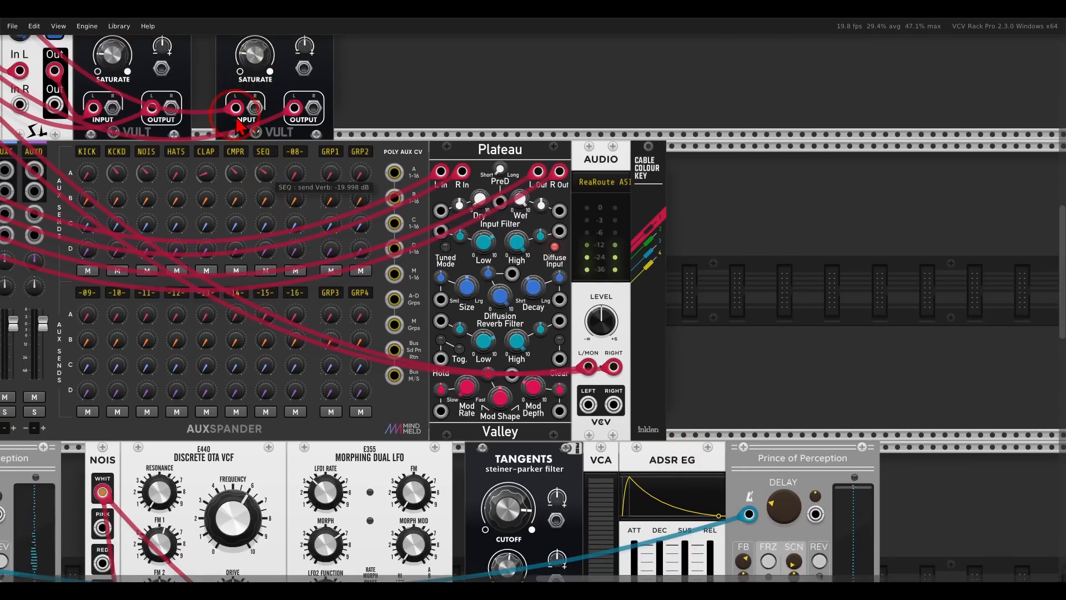
- Unmute the KICK, KCKD, NOIS, HATS, CLAP and CMPR tracks on MixMaster
{"action": "scroll", "coordinate": [201, 185], "scroll_direction": "left", "scroll_amount": 20}
{"action": "scroll", "coordinate": [201, 185], "scroll_direction": "down", "scroll_amount": 2}
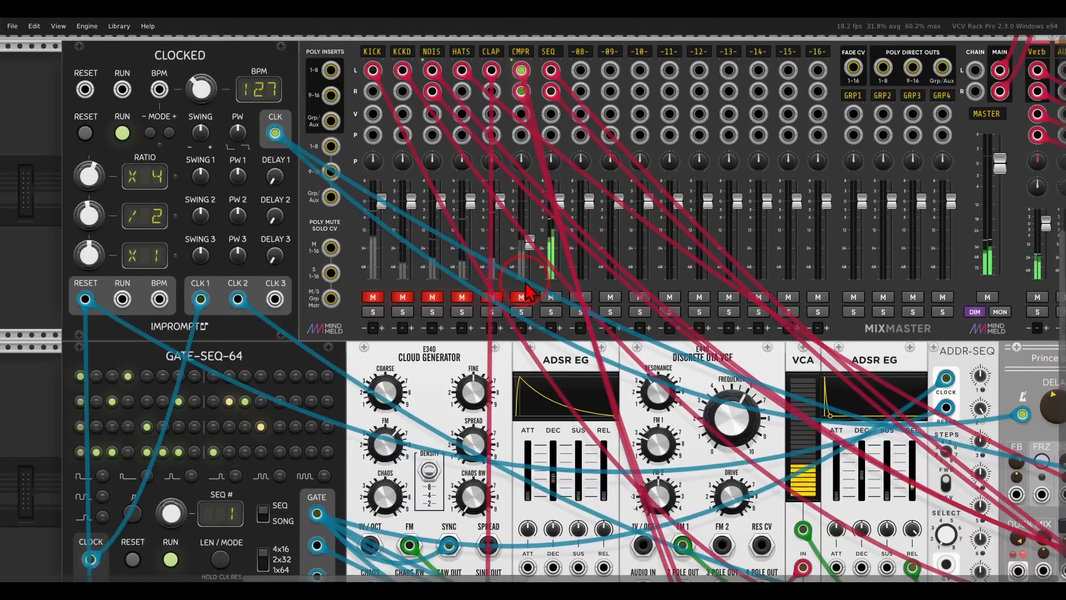
{"action": "left_click", "coordinate": [462, 298]}
{"action": "left_click", "coordinate": [432, 297]}
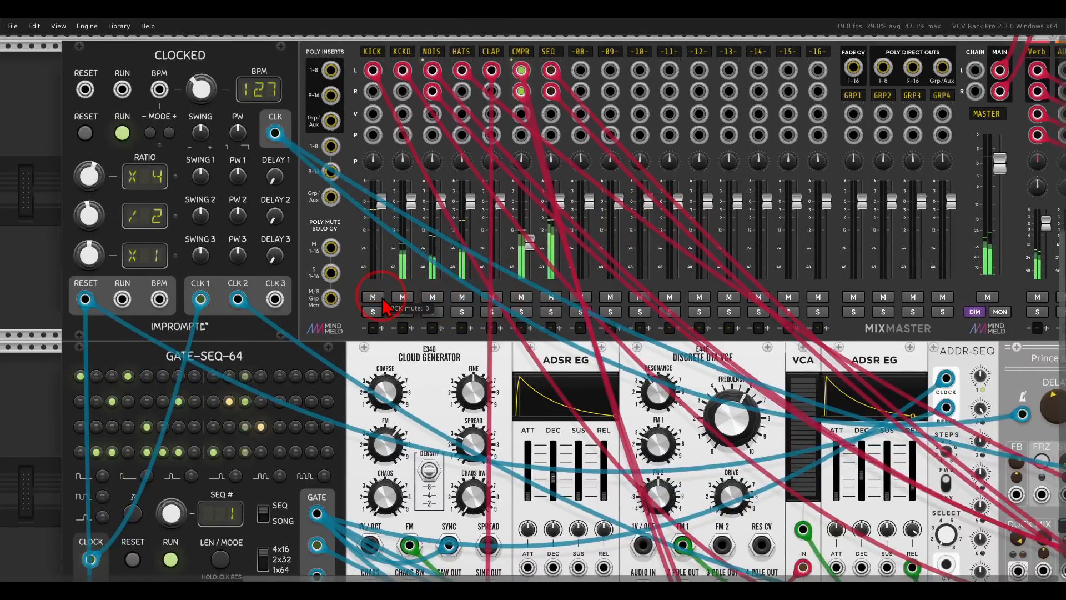
- Lower the gain adjust of MixMaster's SEQ track to -3.5 dB and its CLAP track to -5.5 dB
{"action": "right_click", "coordinate": [549, 52]}
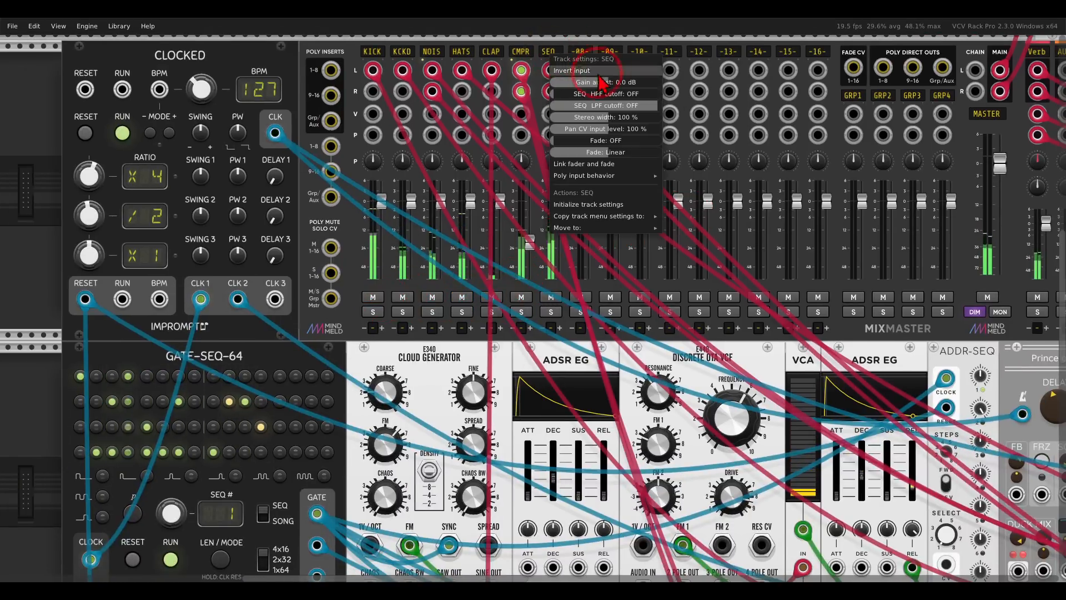
{"action": "left_click_drag", "start_coordinate": [565, 86], "coordinate": [556, 88]}
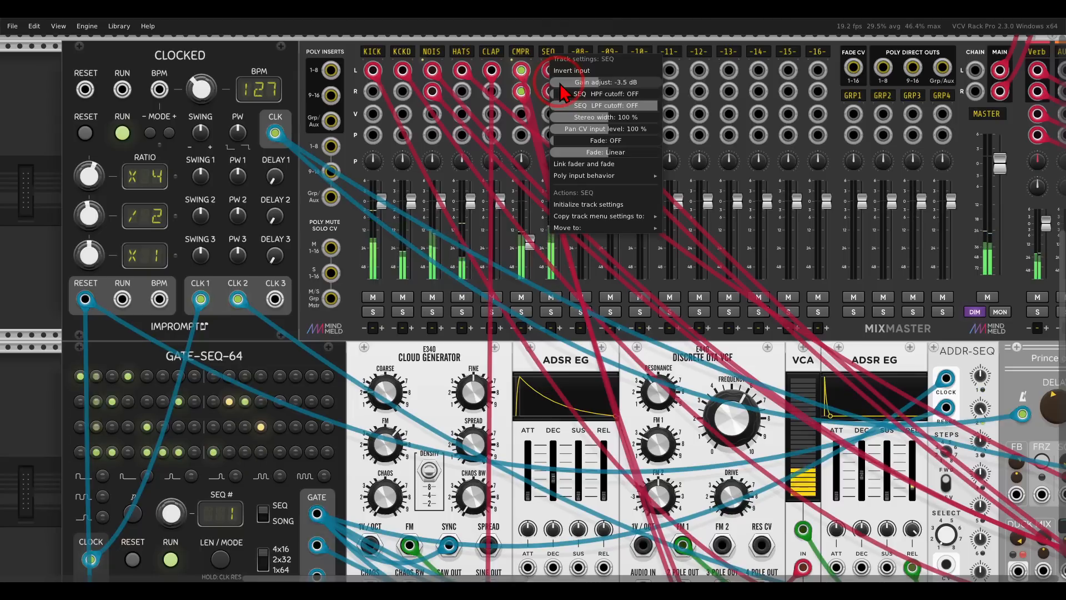
{"action": "left_click", "coordinate": [519, 106]}
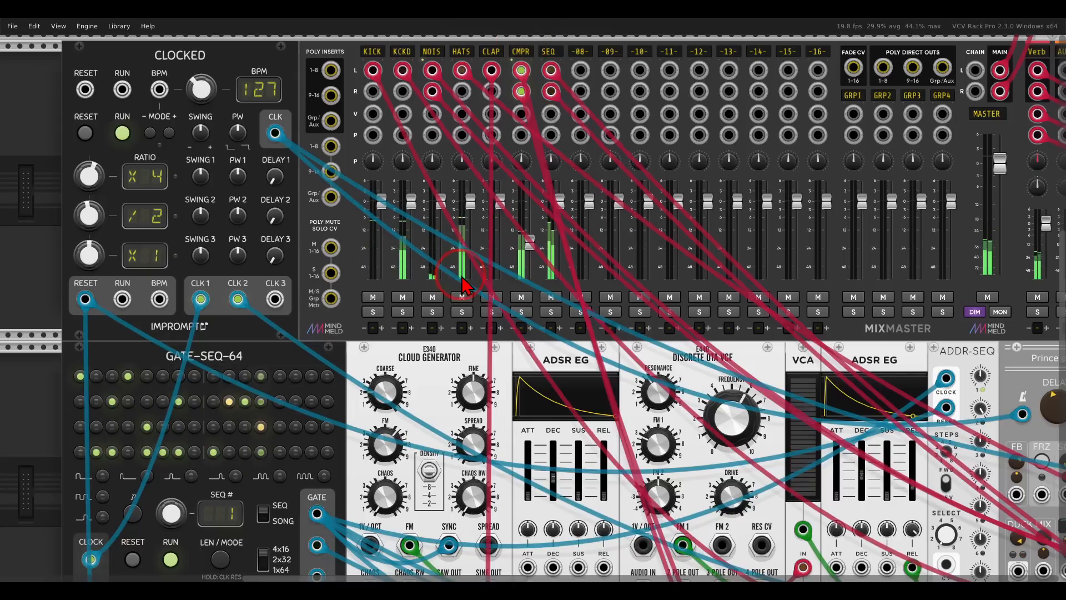
{"action": "right_click", "coordinate": [492, 53]}
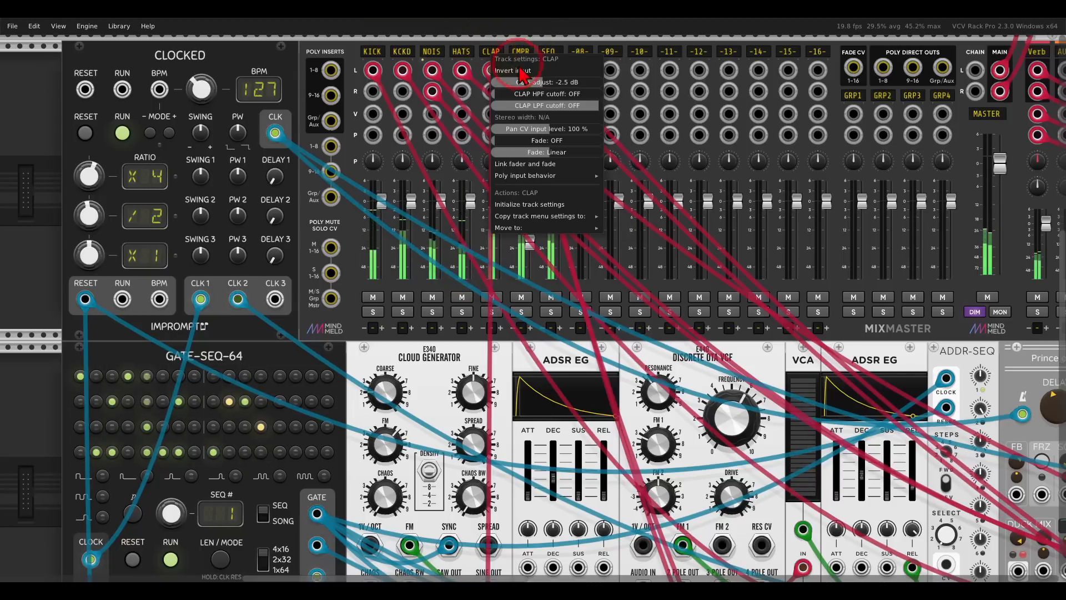
{"action": "left_click_drag", "start_coordinate": [540, 85], "coordinate": [511, 83]}
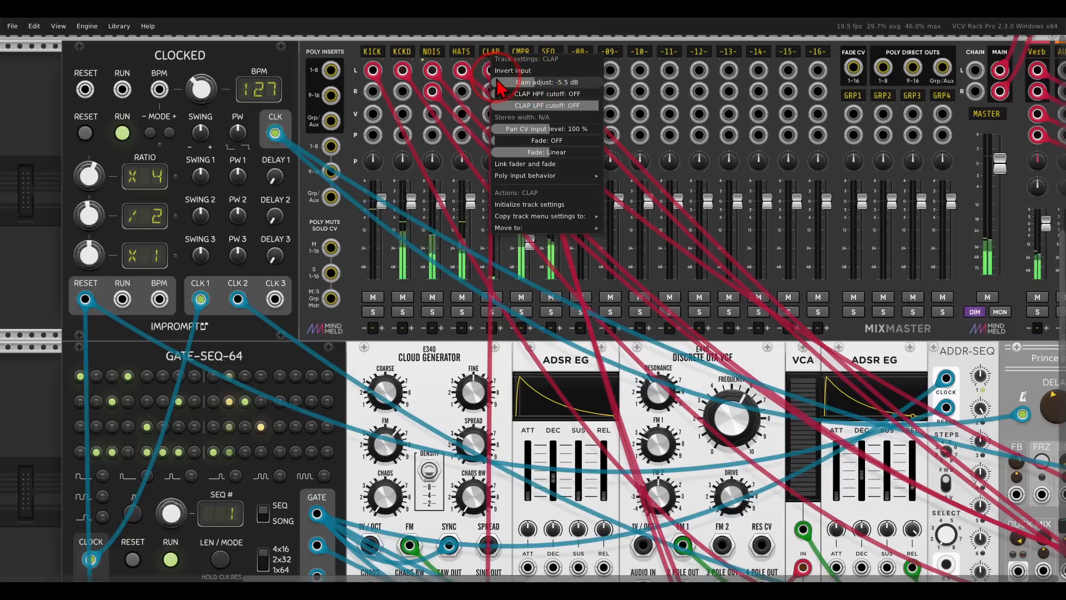
{"action": "left_click", "coordinate": [481, 49]}
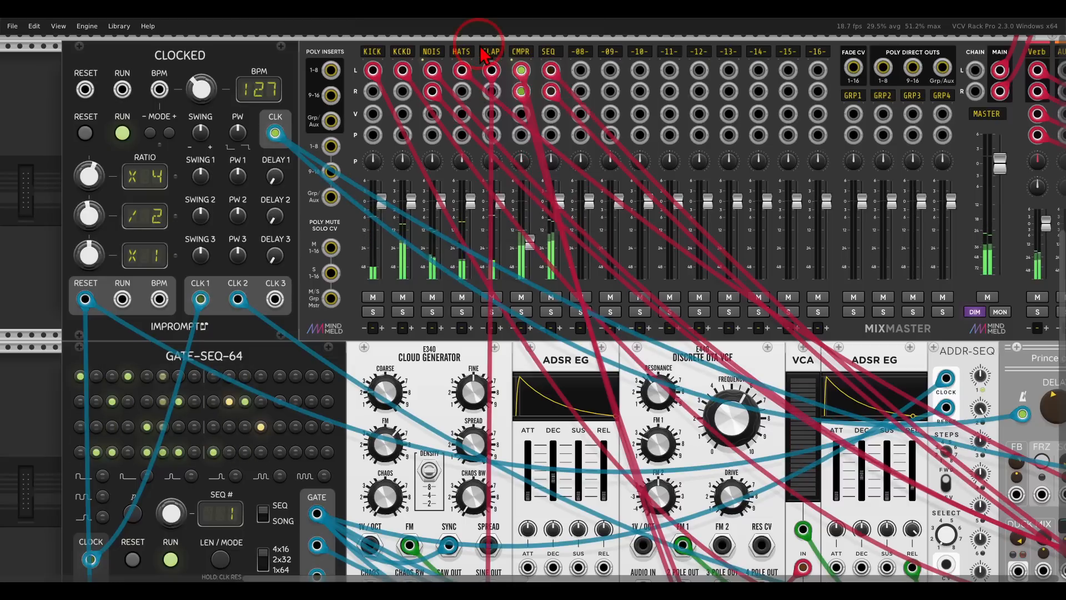
- Adjust the gain of MixMaster's KICK track and set the SEQ track's gain adjust to -5.3 dB
{"action": "right_click", "coordinate": [375, 59]}
{"action": "left_click_drag", "start_coordinate": [393, 83], "coordinate": [470, 92]}
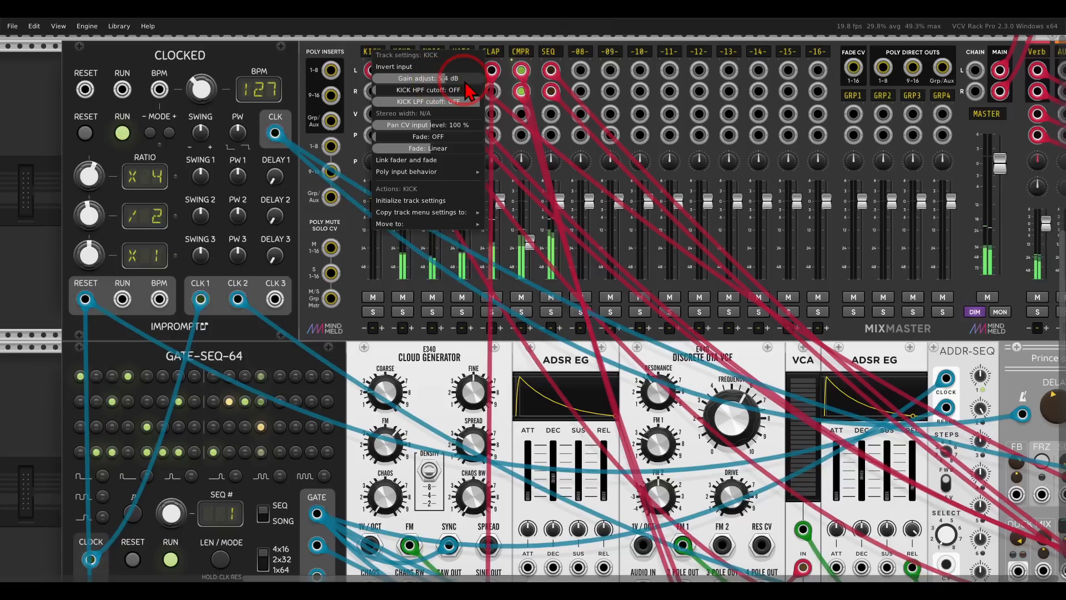
{"action": "left_click", "coordinate": [353, 52]}
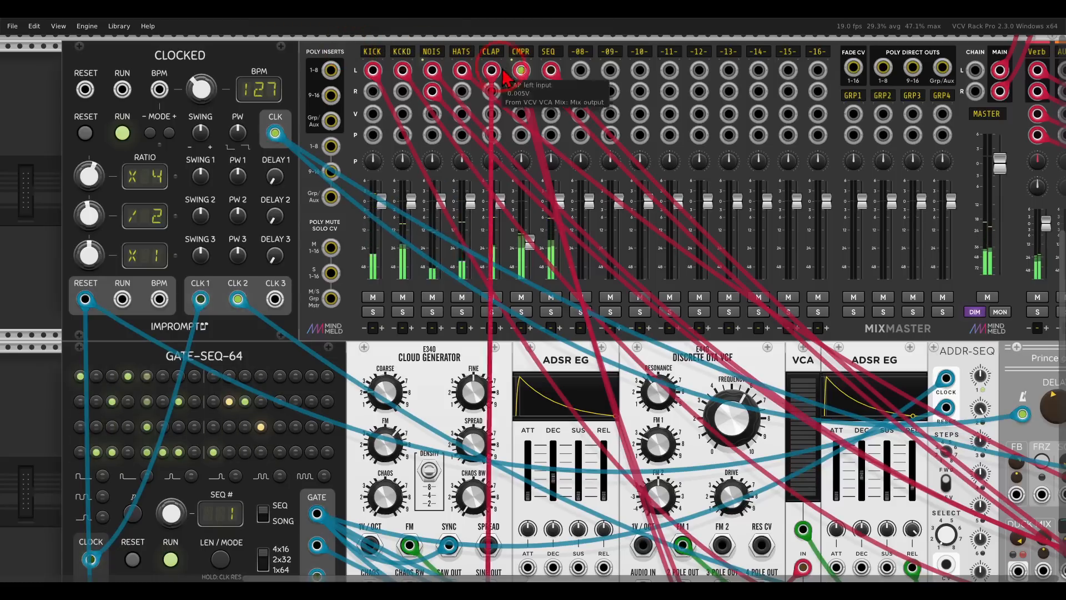
{"action": "right_click", "coordinate": [550, 55]}
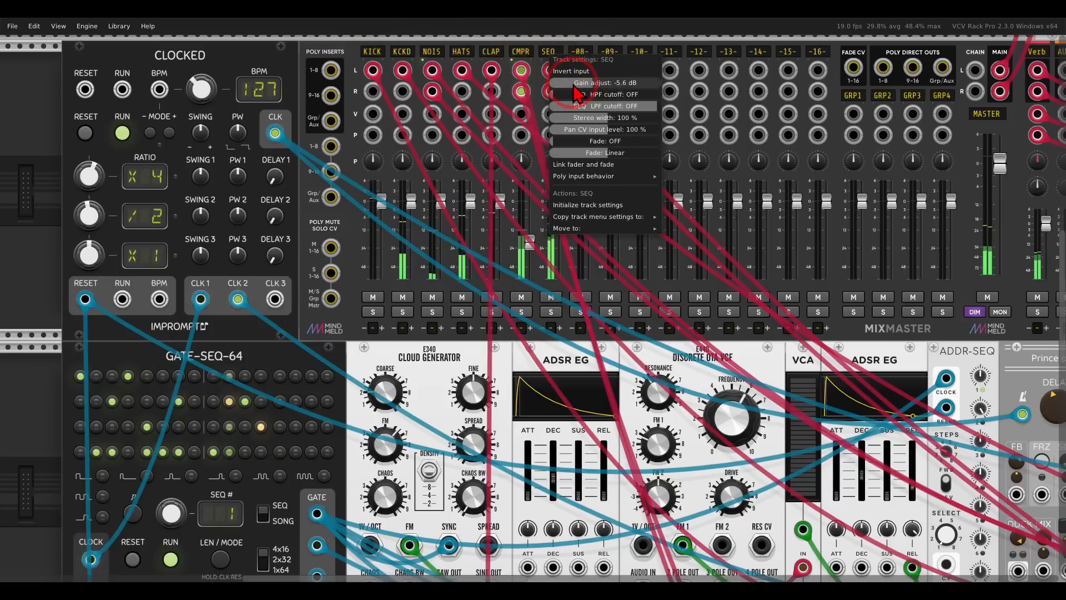
{"action": "left_click_drag", "start_coordinate": [575, 89], "coordinate": [580, 89]}
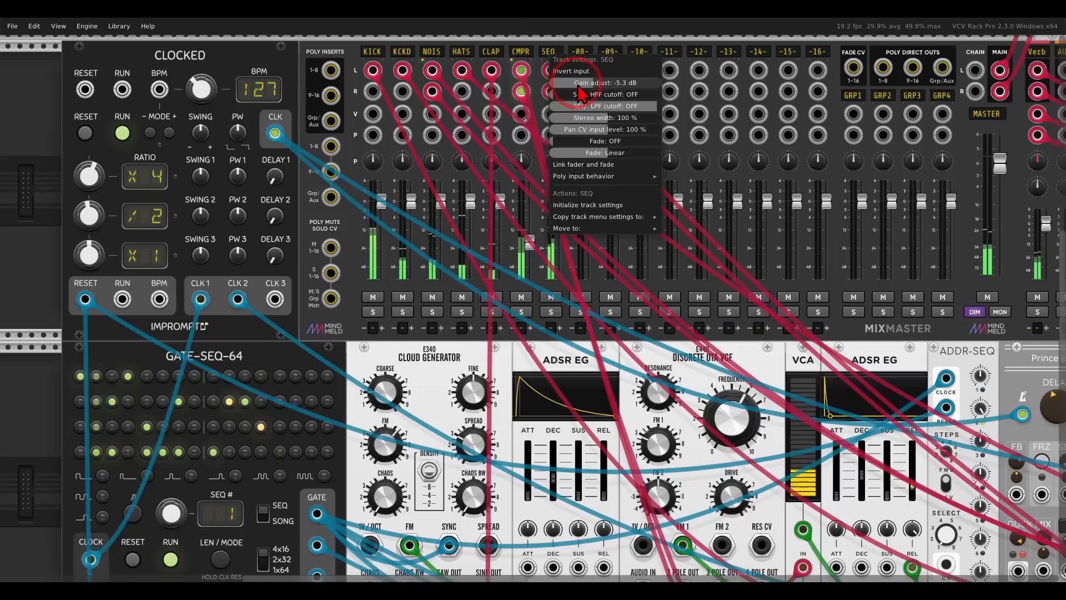
{"action": "left_click", "coordinate": [536, 37]}
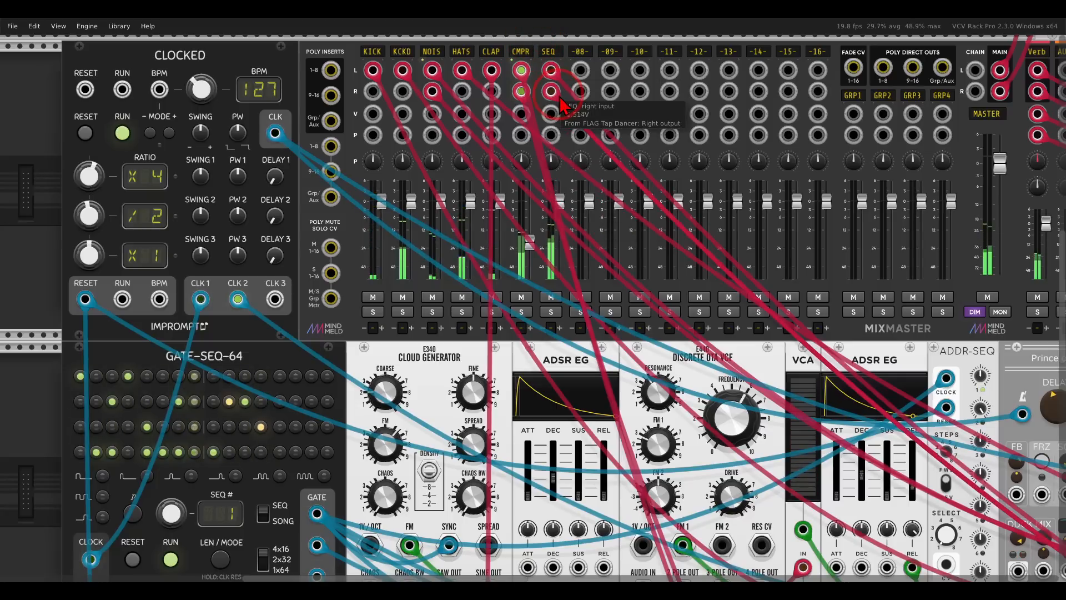
- Shift the Morphing Terrarium and the modules after it aside and place an E355 Morphing Dual LFO beside the Terrarium
{"action": "scroll", "coordinate": [658, 282], "scroll_direction": "down", "scroll_amount": 3}
{"action": "scroll", "coordinate": [658, 282], "scroll_direction": "down", "scroll_amount": 7}
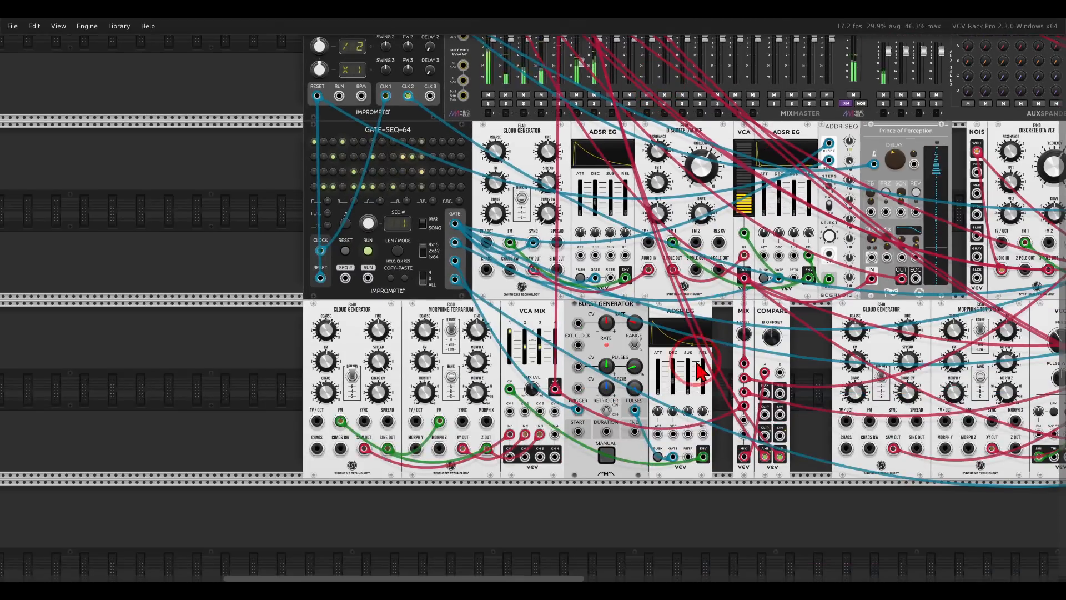
{"action": "left_click_drag", "start_coordinate": [788, 425], "coordinate": [282, 313]}
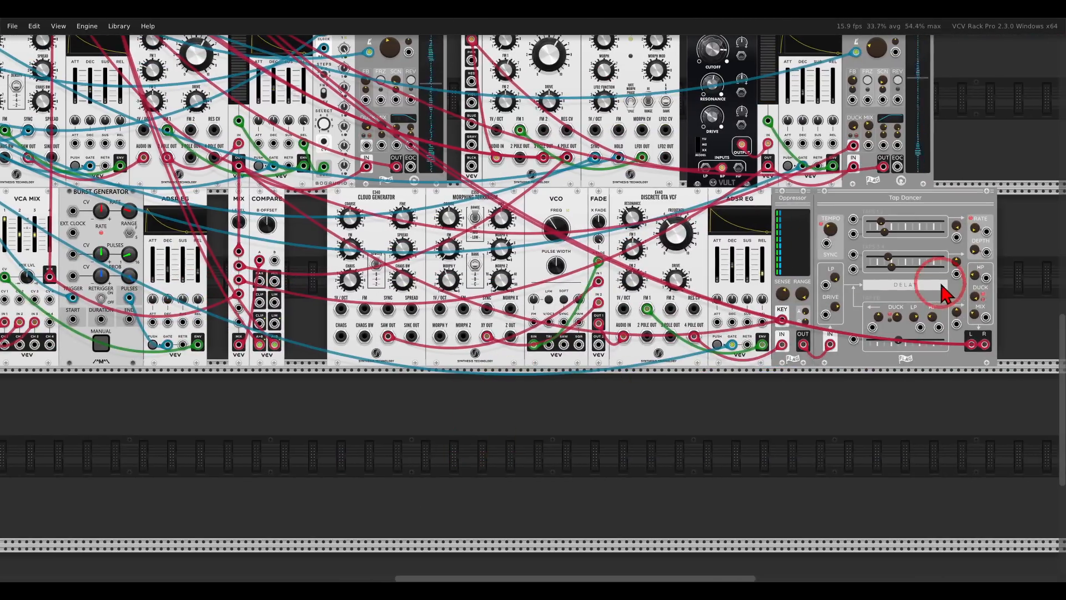
{"action": "left_click_drag", "start_coordinate": [1027, 241], "coordinate": [604, 204]}
{"action": "left_click", "coordinate": [525, 269]}
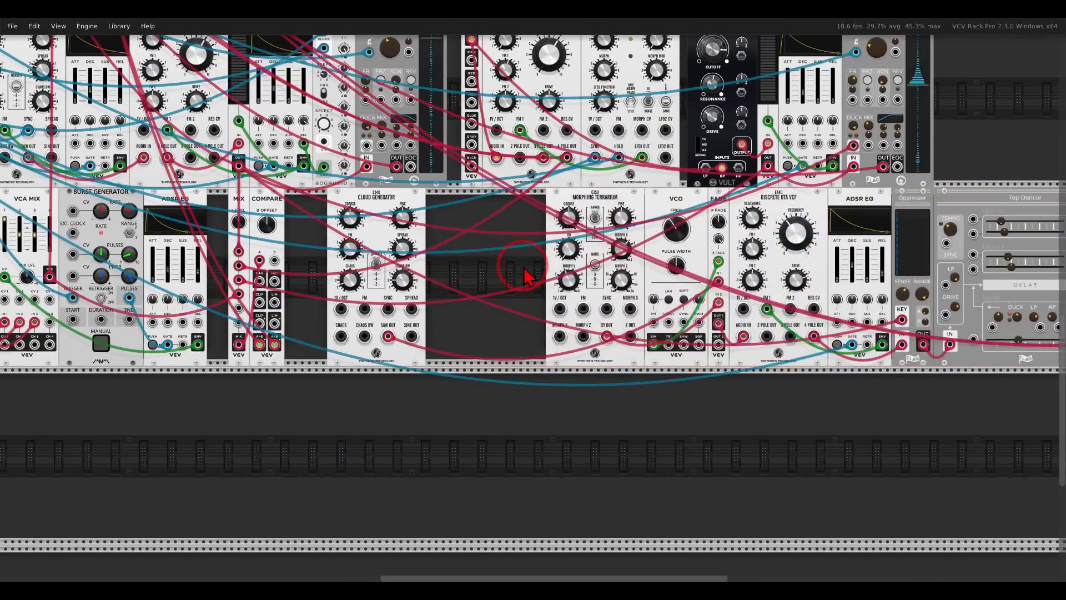
{"action": "right_click", "coordinate": [524, 268]}
{"action": "left_click", "coordinate": [868, 321]}
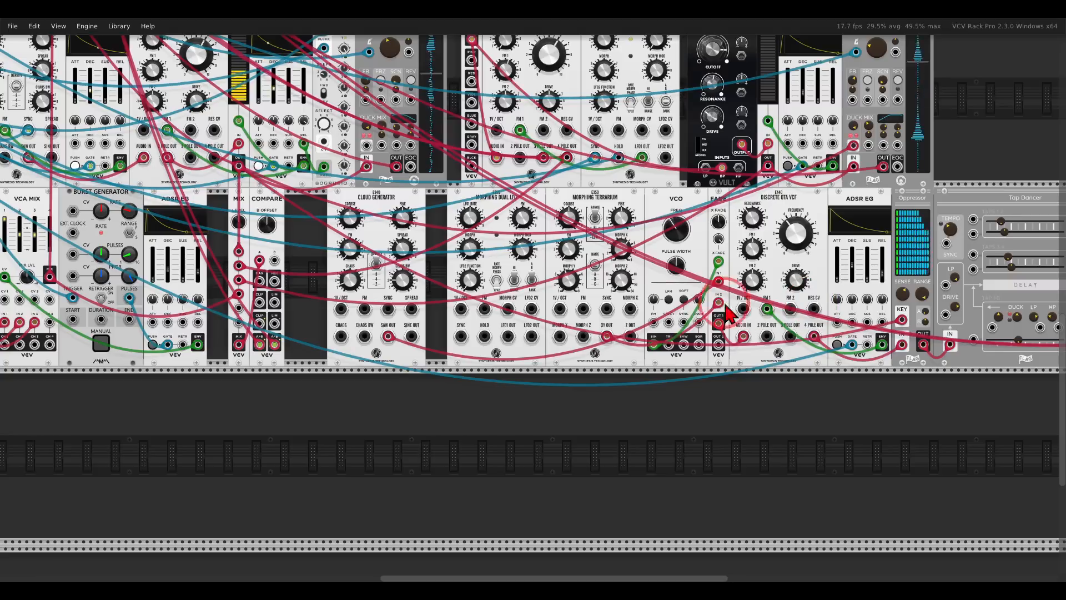
- Patch LFO1 out to the Terrarium's Morph Y and LFO2 out to its Morph X, with the dual LFO's range at Low
{"action": "scroll", "coordinate": [548, 297], "scroll_direction": "up", "scroll_amount": 3}
{"action": "left_click_drag", "start_coordinate": [477, 386], "coordinate": [718, 336]}
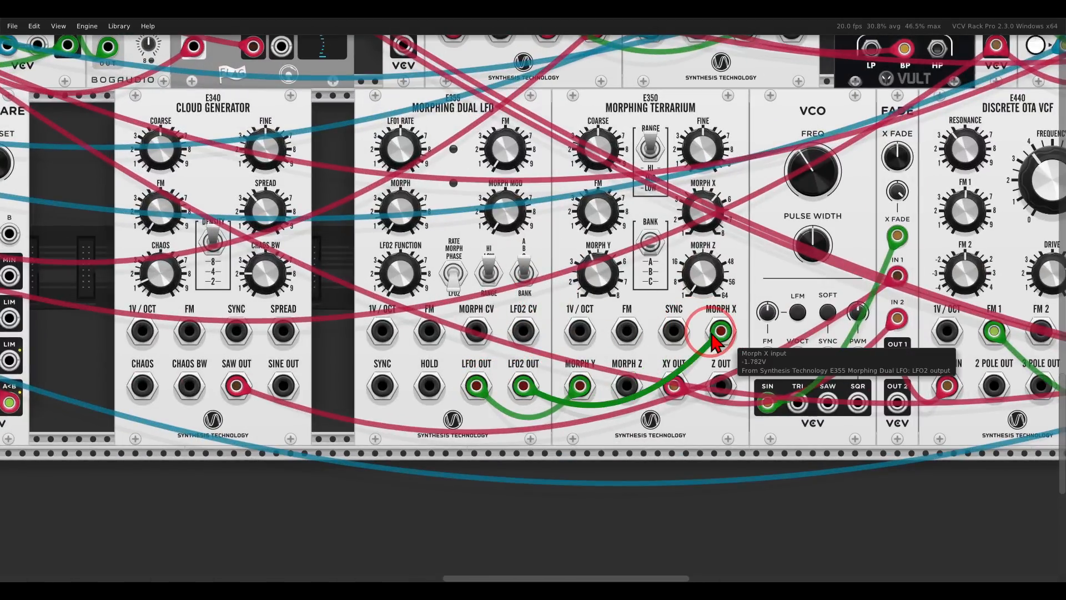
{"action": "left_click", "coordinate": [497, 274]}
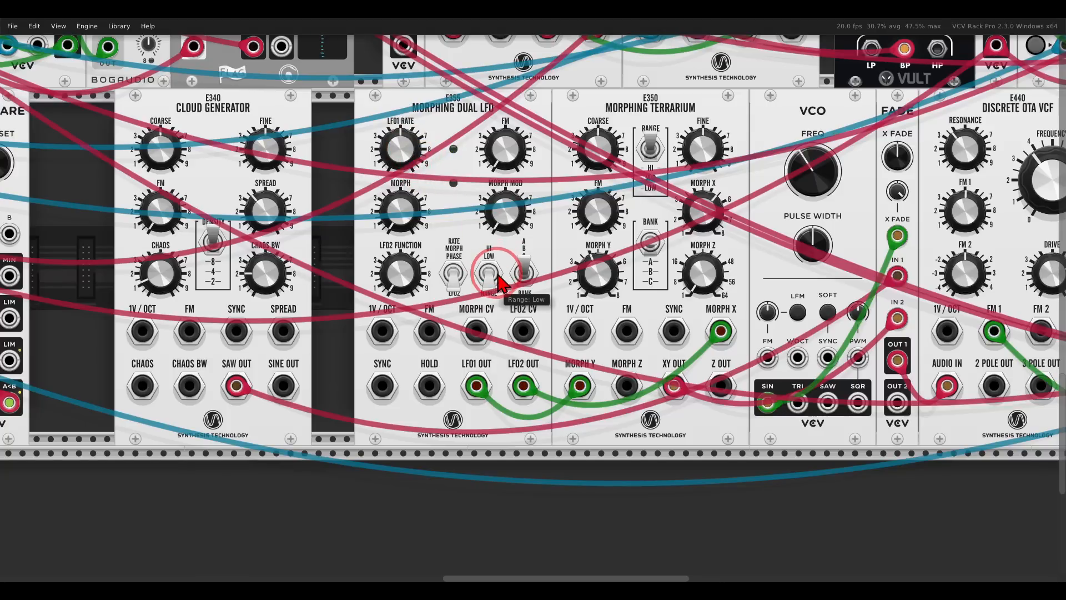
{"action": "left_click", "coordinate": [493, 274]}
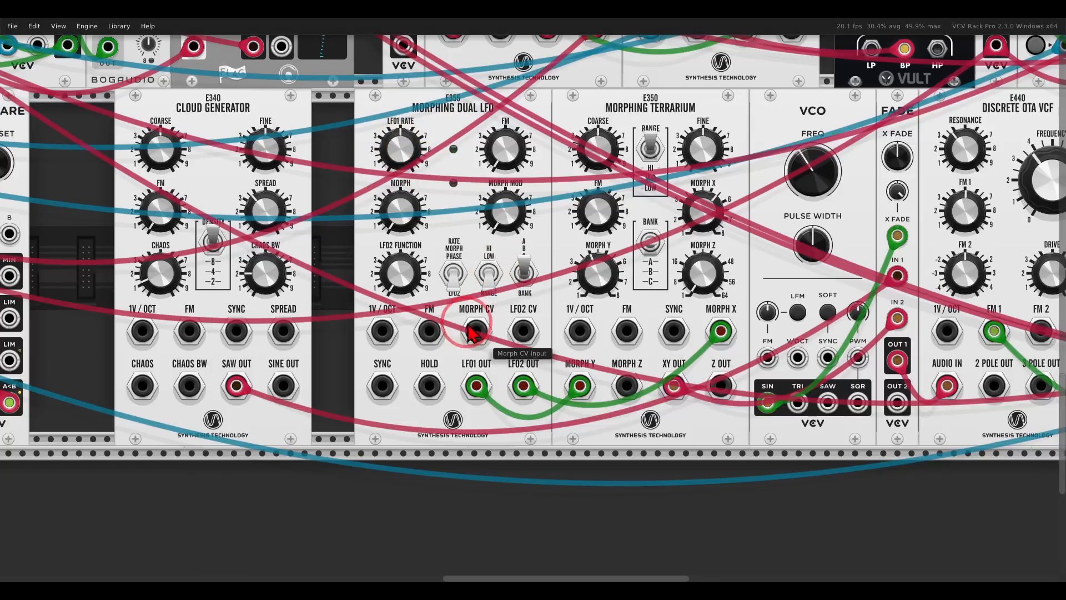
- Set the dual LFO's Morph to about 5.7 and move the neighbouring Cloud Generator up against the LFO
{"action": "left_click_drag", "start_coordinate": [417, 195], "coordinate": [378, 116]}
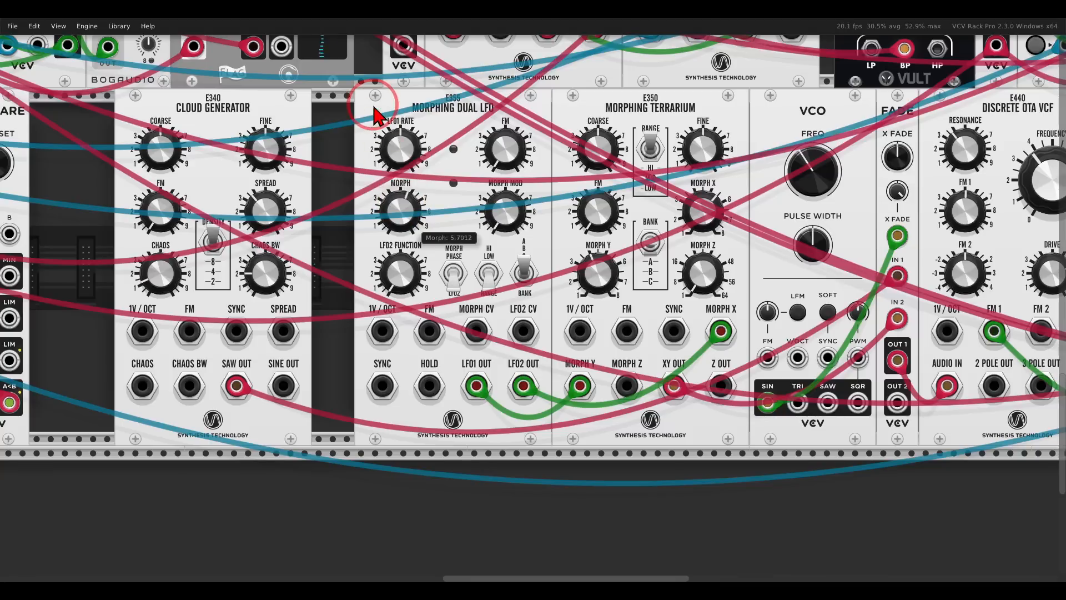
{"action": "left_click_drag", "start_coordinate": [275, 106], "coordinate": [319, 109]}
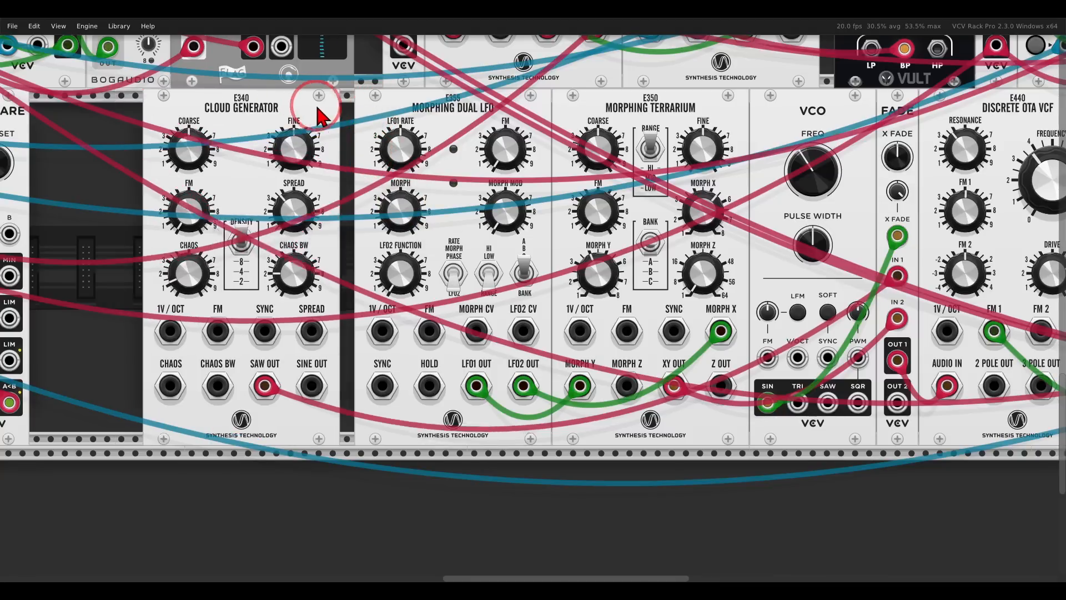
- Check the track settings of MixMaster's SEQ track
{"action": "scroll", "coordinate": [465, 206], "scroll_direction": "down", "scroll_amount": 2}
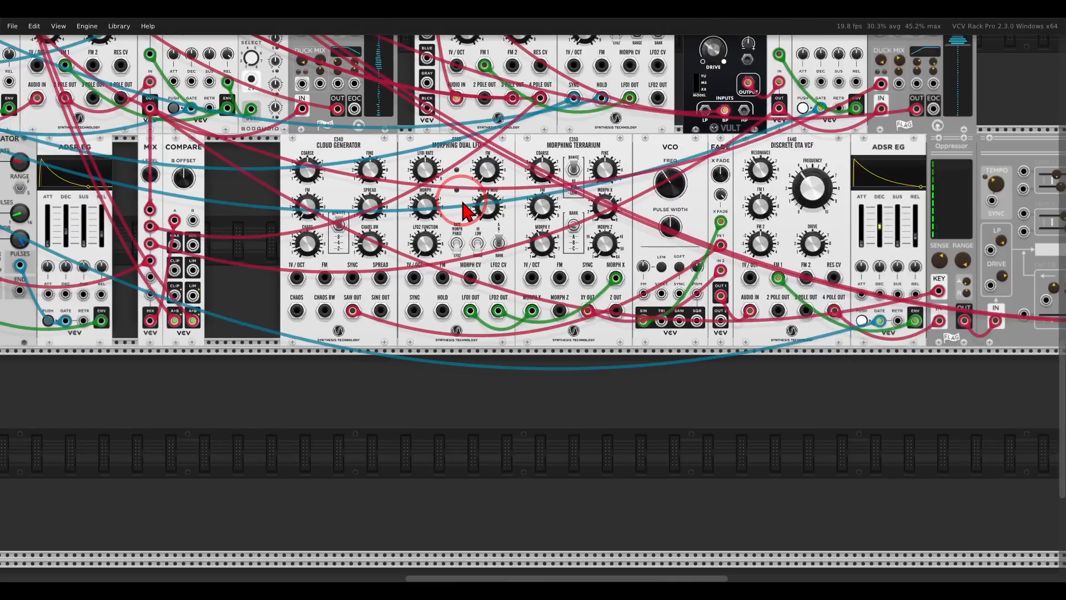
{"action": "scroll", "coordinate": [452, 191], "scroll_direction": "down", "scroll_amount": 1}
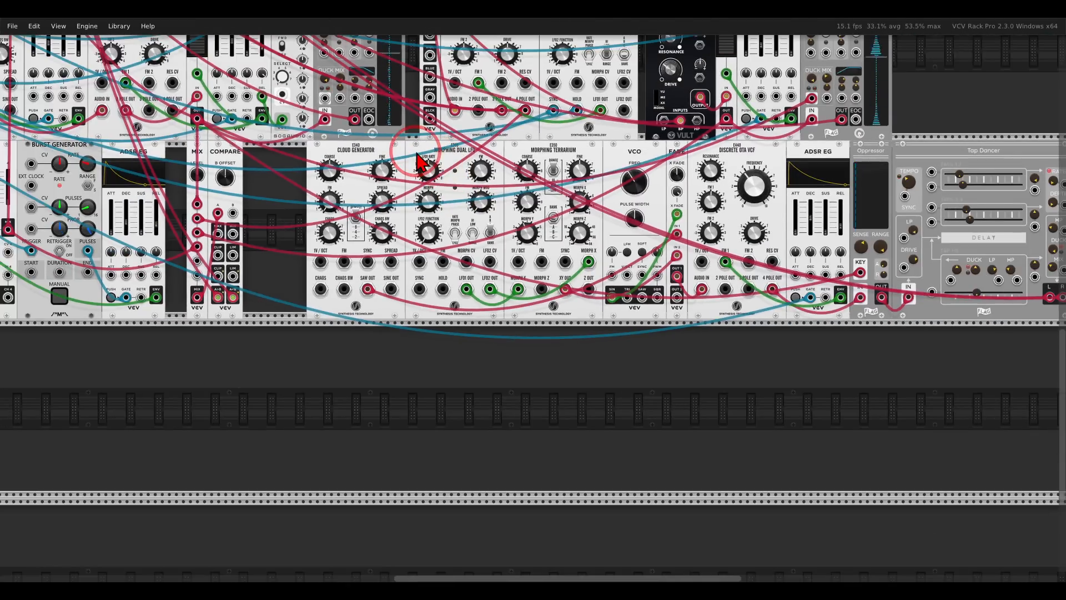
{"action": "left_click_drag", "start_coordinate": [416, 152], "coordinate": [940, 443]}
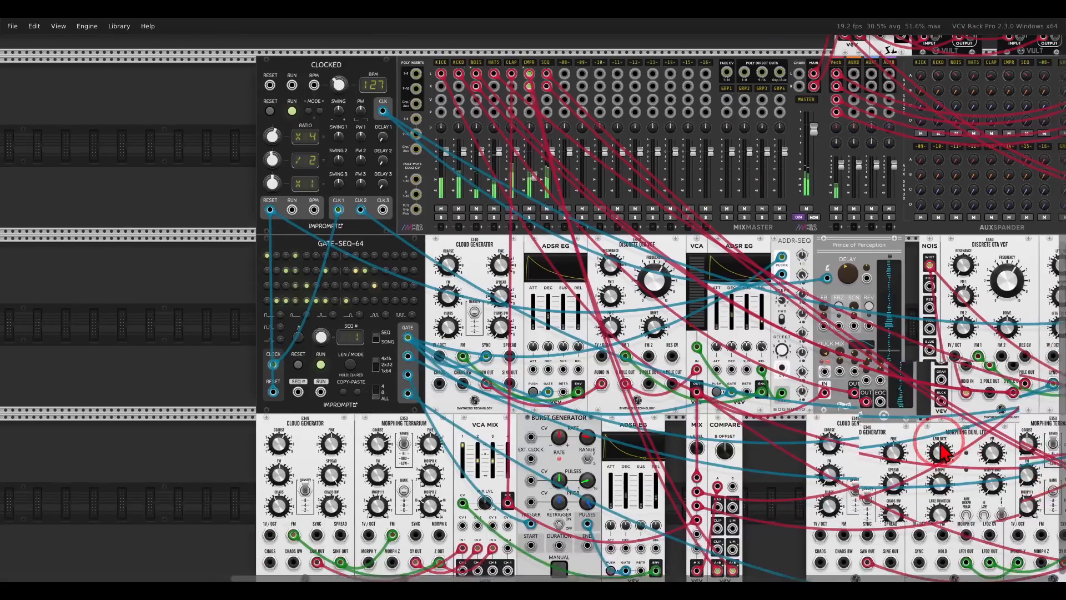
{"action": "right_click", "coordinate": [569, 80]}
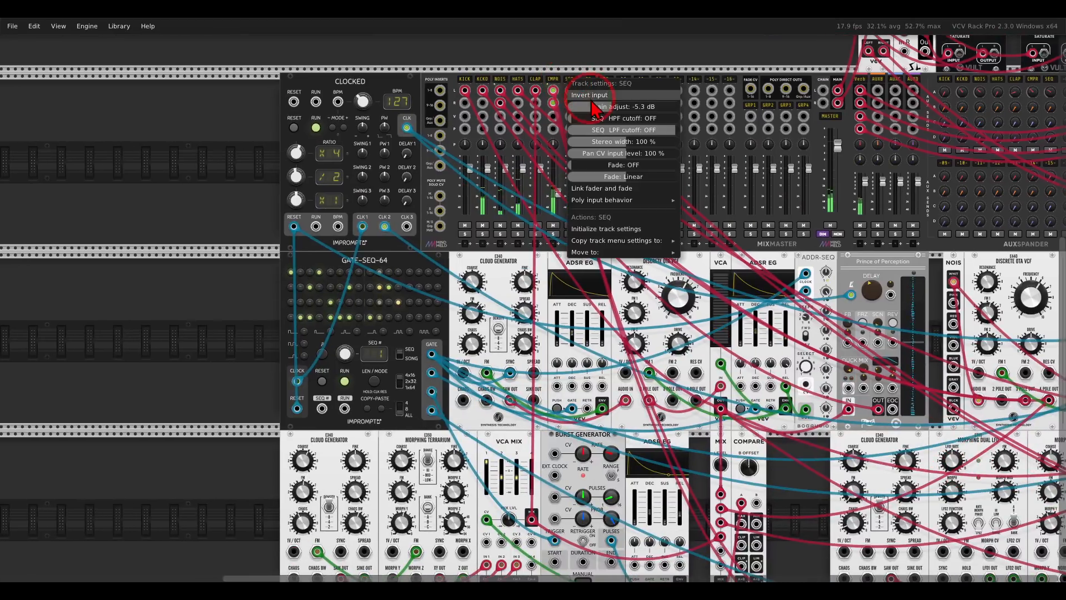
{"action": "left_click", "coordinate": [609, 67]}
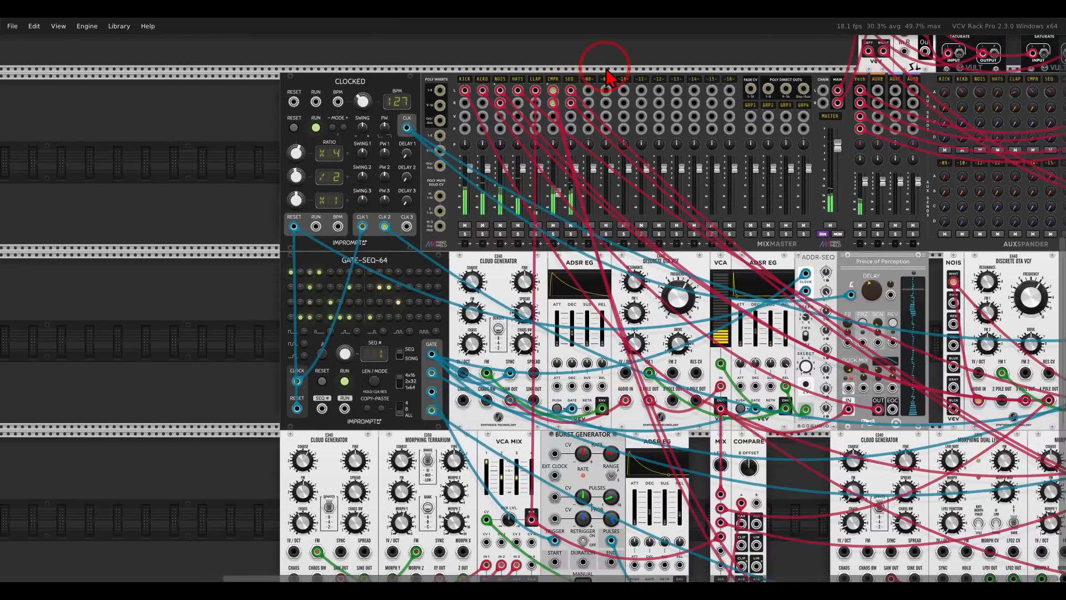
- Switch off the KICK, NOISE, HATS, CLAP and SEQUENCE mutes on the MindMeld control panel above the mixer
{"action": "left_click_drag", "start_coordinate": [783, 446], "coordinate": [534, 375]}
{"action": "scroll", "coordinate": [614, 285], "scroll_direction": "down", "scroll_amount": 1}
{"action": "scroll", "coordinate": [527, 318], "scroll_direction": "down", "scroll_amount": 1}
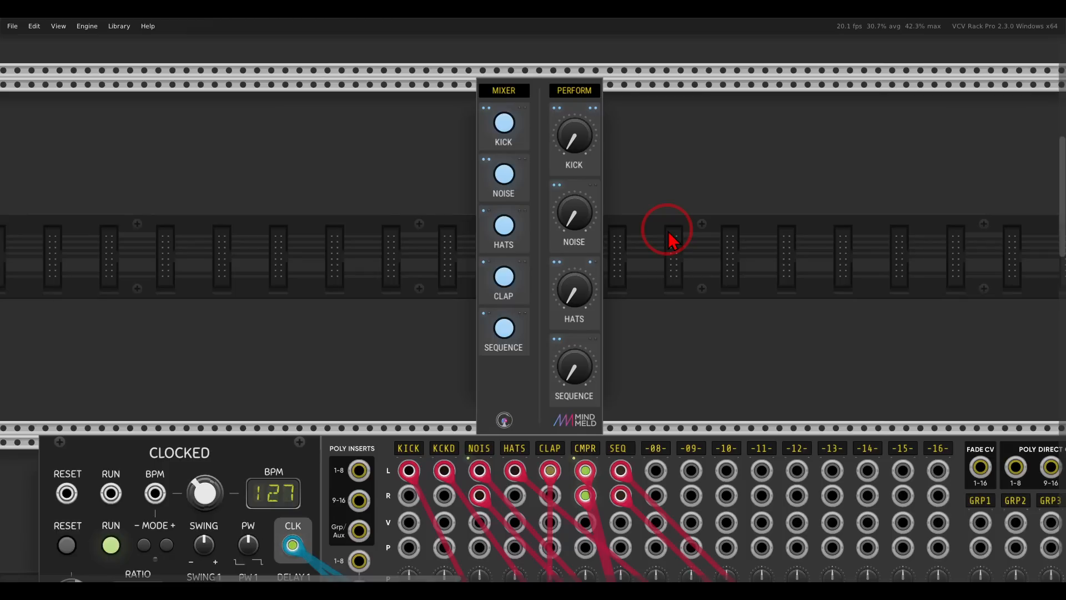
{"action": "left_click_drag", "start_coordinate": [669, 240], "coordinate": [684, 227]}
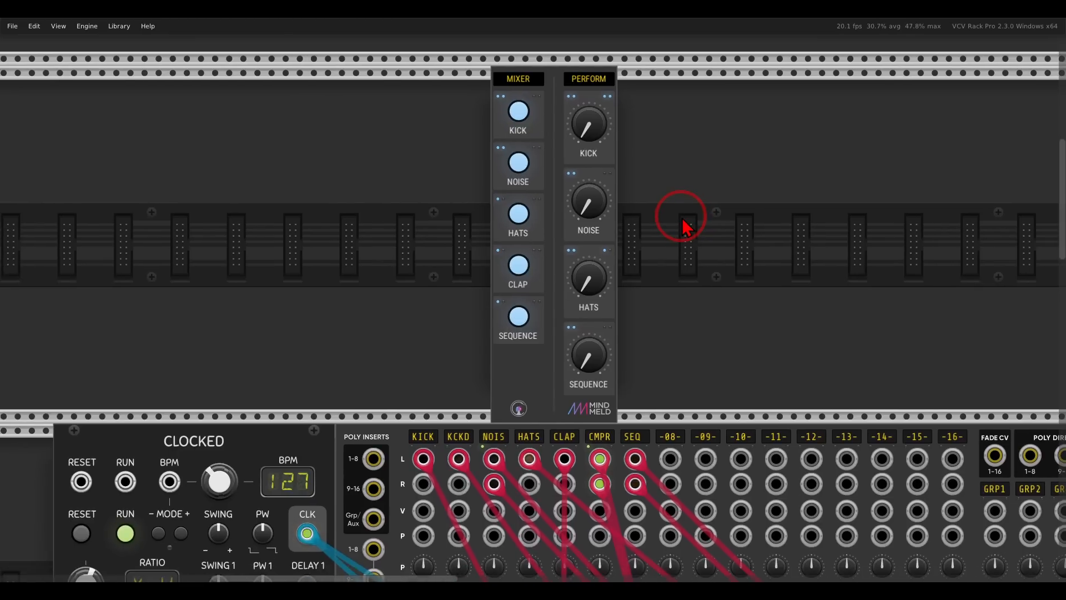
{"action": "left_click", "coordinate": [518, 114]}
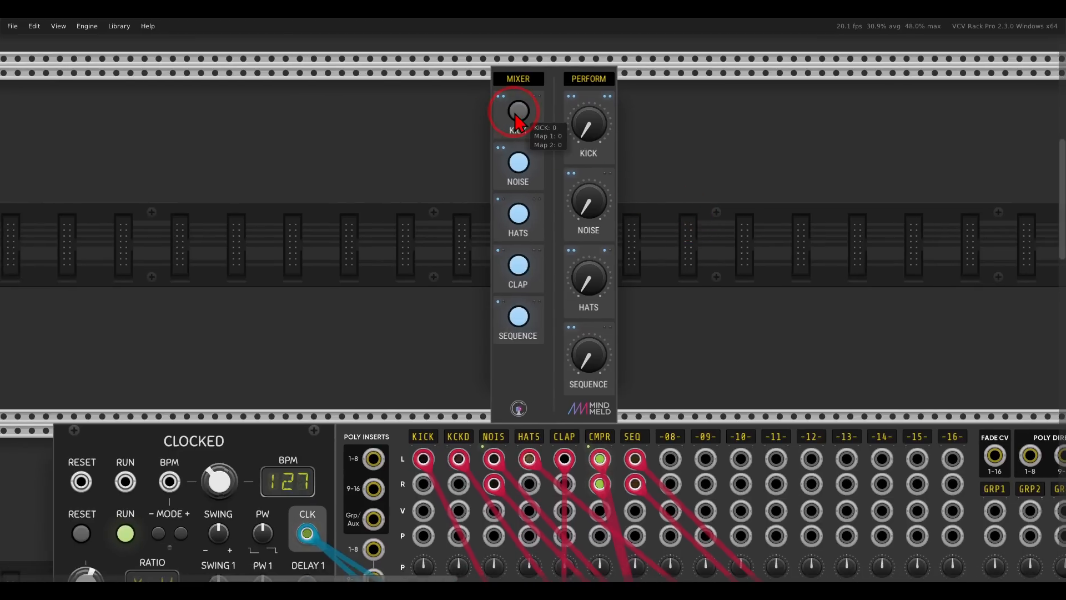
{"action": "left_click", "coordinate": [518, 162]}
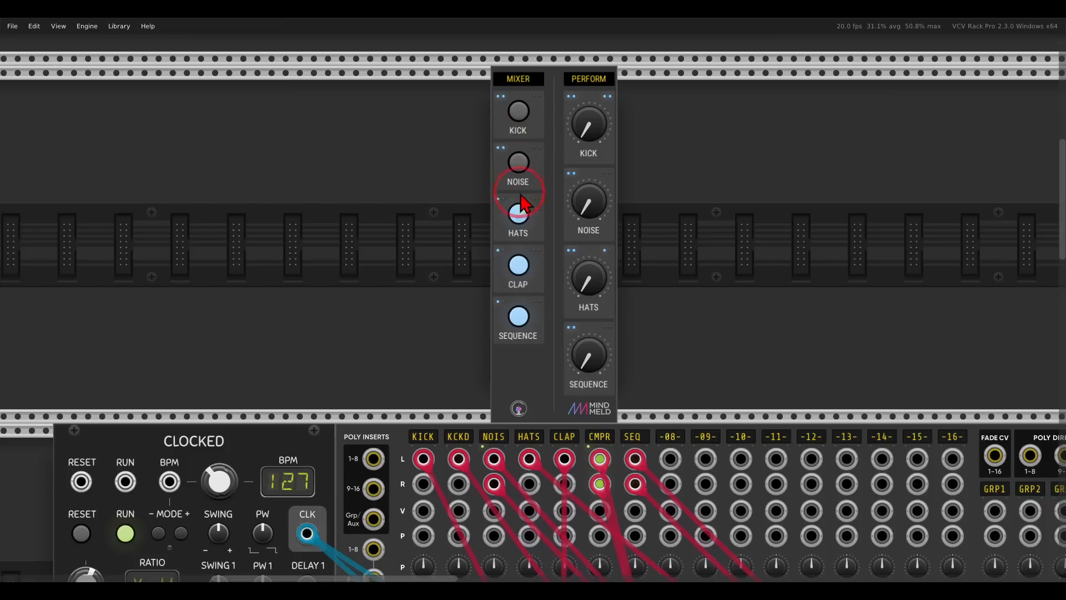
{"action": "left_click", "coordinate": [518, 214]}
{"action": "left_click", "coordinate": [518, 265]}
{"action": "left_click", "coordinate": [518, 316]}
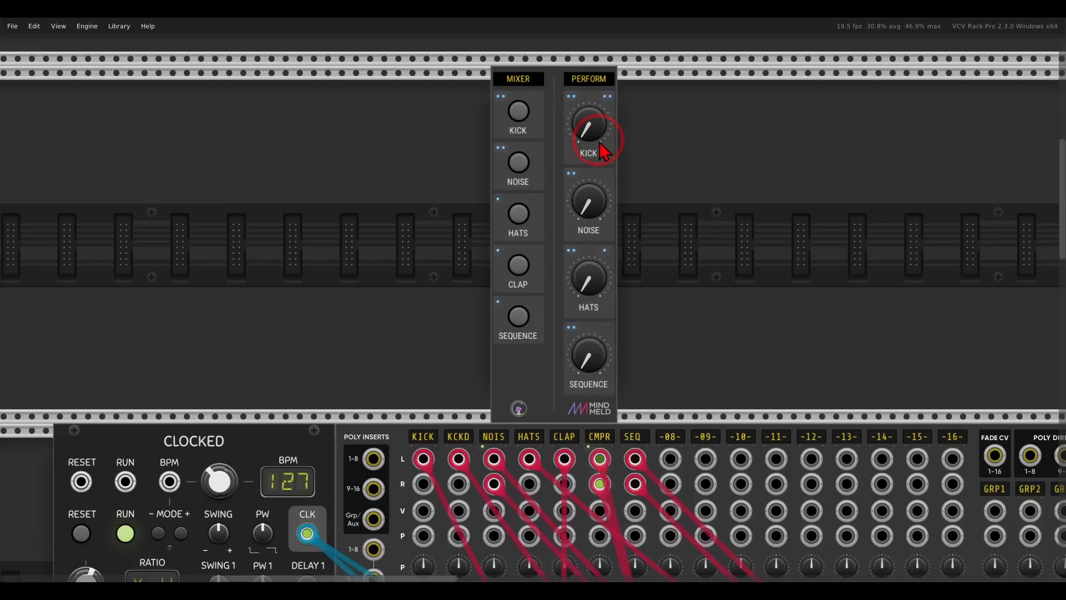
- Sweep the KICK perform macro upward, mute the kick from the control panel, and return the macro to 0
{"action": "mouse_move", "coordinate": [609, 141]}
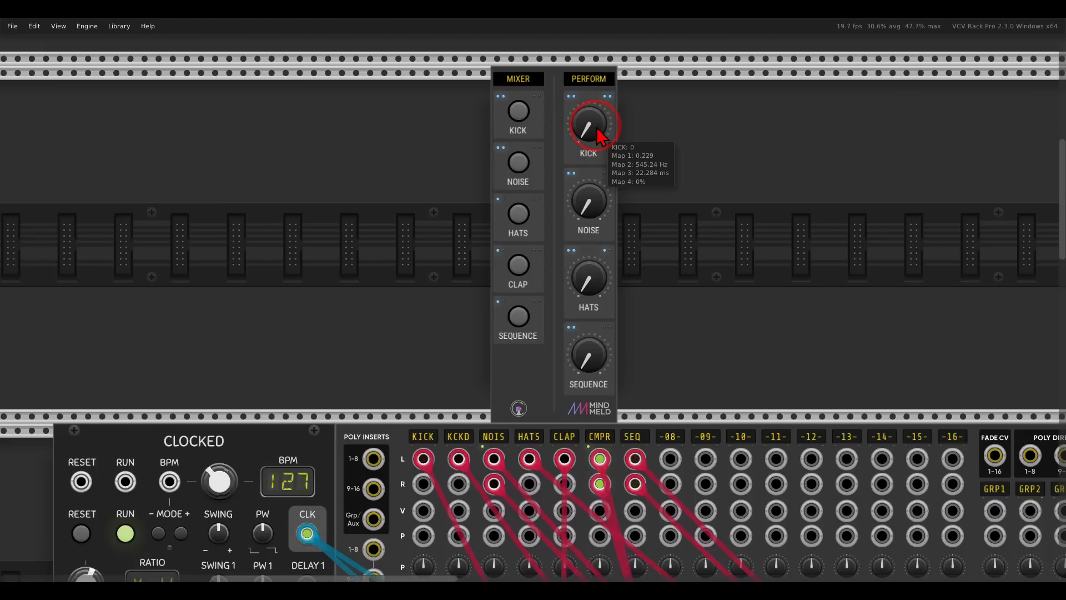
{"action": "mouse_move", "coordinate": [598, 129]}
{"action": "left_mouse_down"}
{"action": "mouse_move", "coordinate": [592, 111]}
{"action": "mouse_move", "coordinate": [592, 129]}
{"action": "left_mouse_up"}
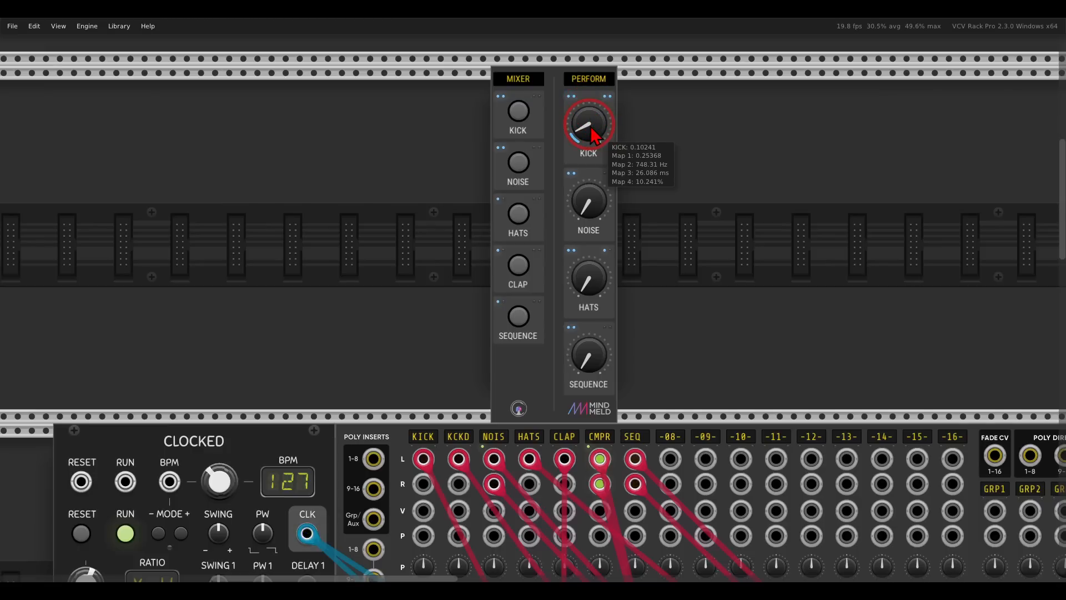
{"action": "left_click_drag", "start_coordinate": [592, 129], "coordinate": [556, 84]}
{"action": "left_click", "coordinate": [518, 110]}
{"action": "left_click_drag", "start_coordinate": [588, 121], "coordinate": [589, 150]}
- Sweep the NOISE perform macro past its midpoint and bring it back to 0
{"action": "mouse_move", "coordinate": [593, 200]}
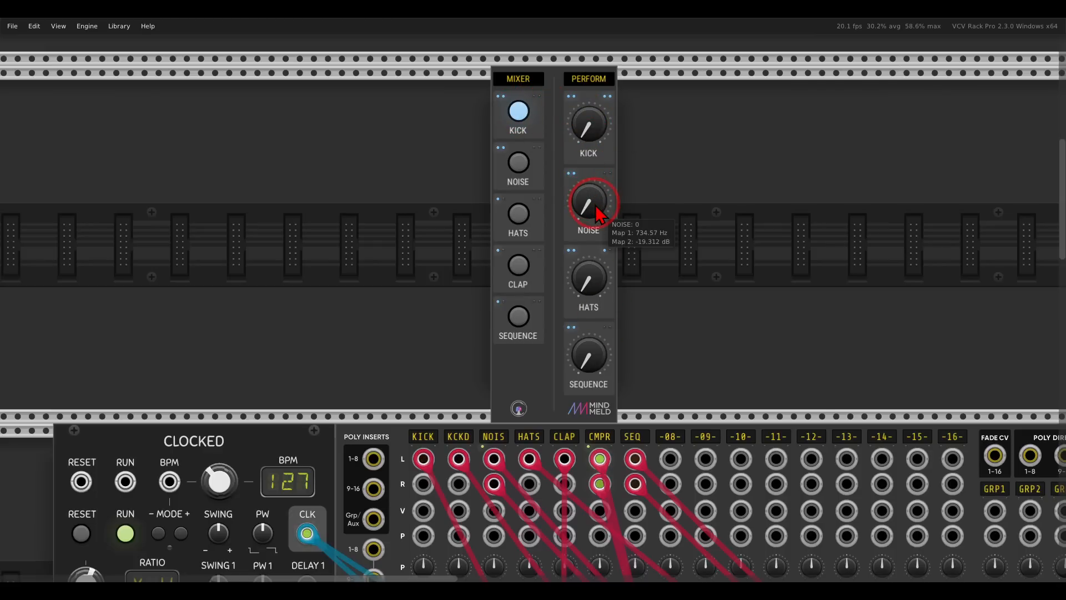
{"action": "left_click_drag", "start_coordinate": [596, 207], "coordinate": [565, 136]}
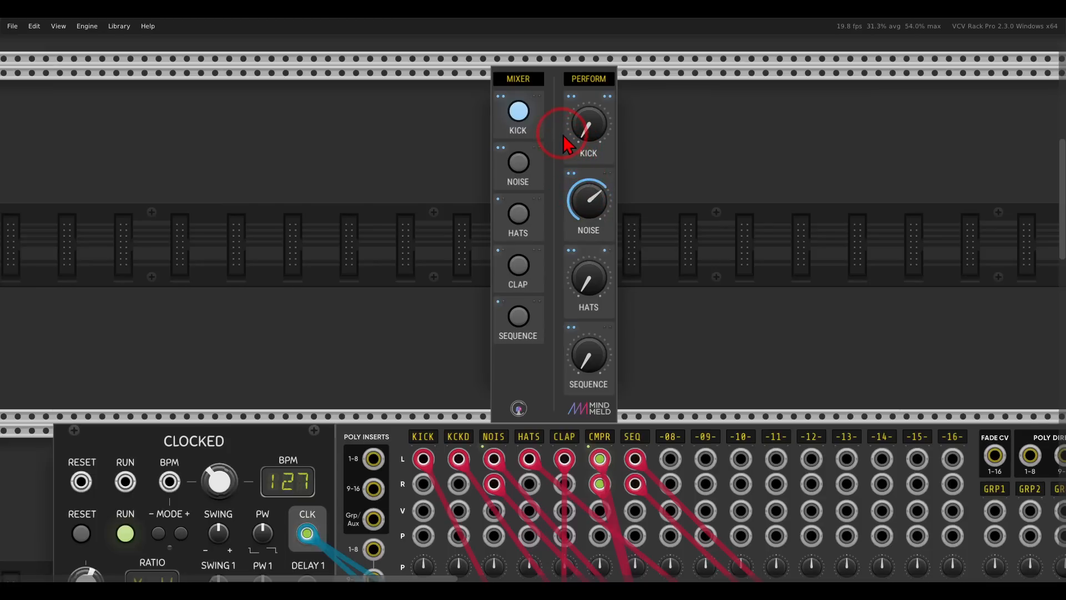
{"action": "left_click_drag", "start_coordinate": [583, 195], "coordinate": [605, 361]}
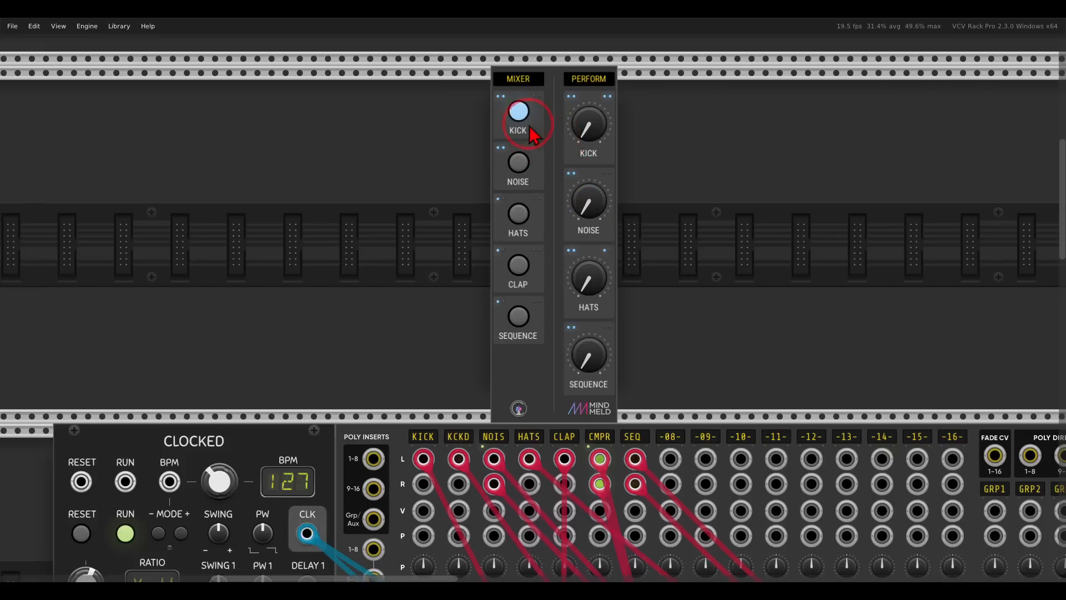
- Unmute the kick from the control panel and try the HATS perform macro, returning it to 0
{"action": "left_click", "coordinate": [518, 111]}
{"action": "left_click_drag", "start_coordinate": [589, 147], "coordinate": [590, 147]}
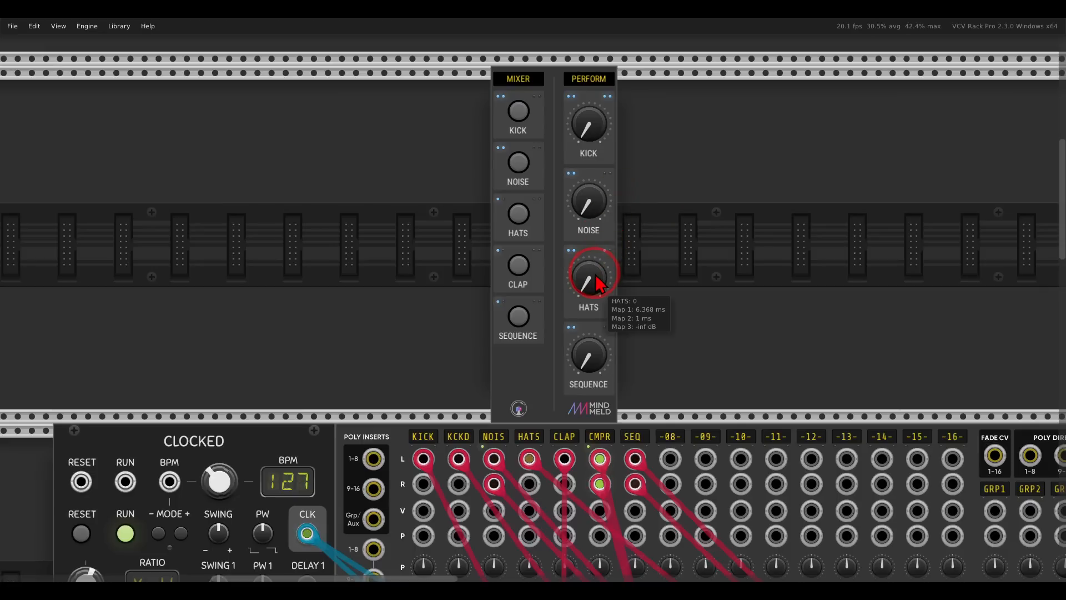
{"action": "left_click_drag", "start_coordinate": [595, 288], "coordinate": [610, 366]}
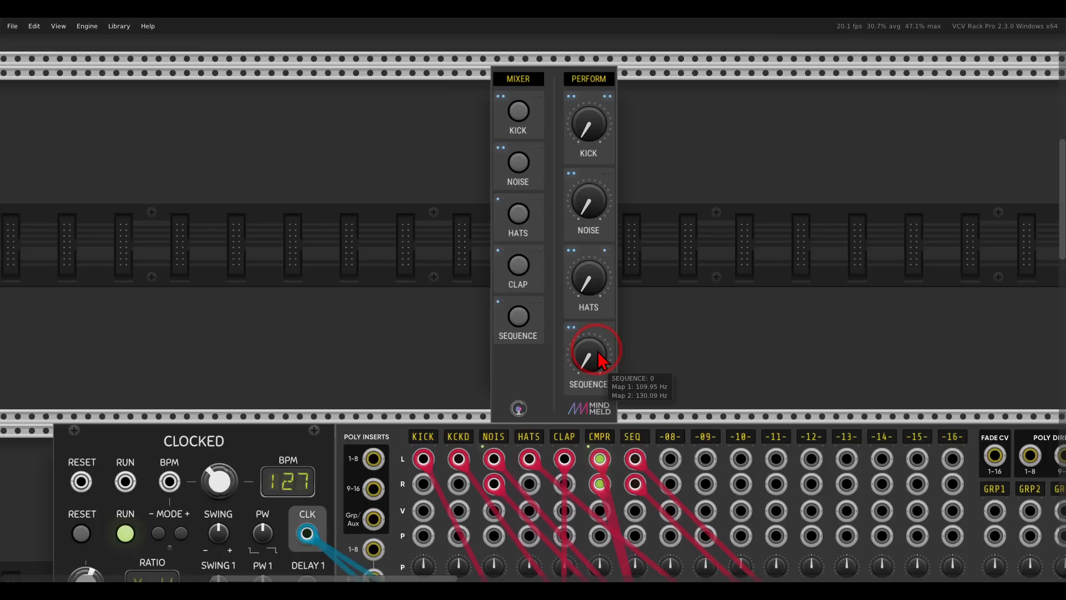
- Inspect the sequence voice's VCO frequency mapped to the SEQUENCE macro, and return to the control panel
{"action": "left_click_drag", "start_coordinate": [829, 523], "coordinate": [619, 201]}
{"action": "scroll", "coordinate": [619, 202], "scroll_direction": "down", "scroll_amount": 3}
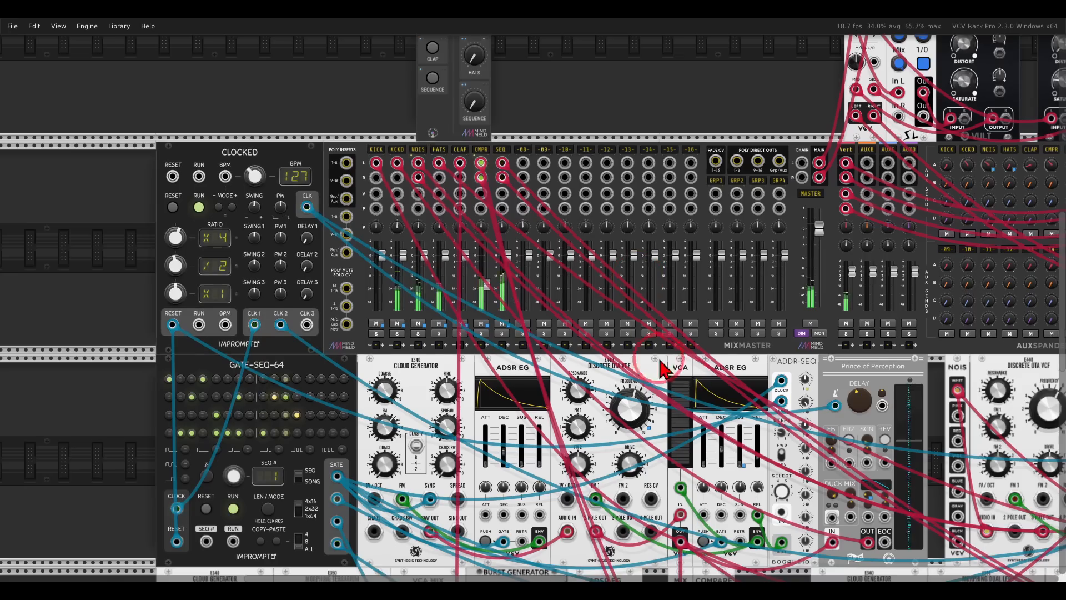
{"action": "left_click_drag", "start_coordinate": [764, 437], "coordinate": [467, 163]}
{"action": "left_click_drag", "start_coordinate": [817, 400], "coordinate": [549, 352]}
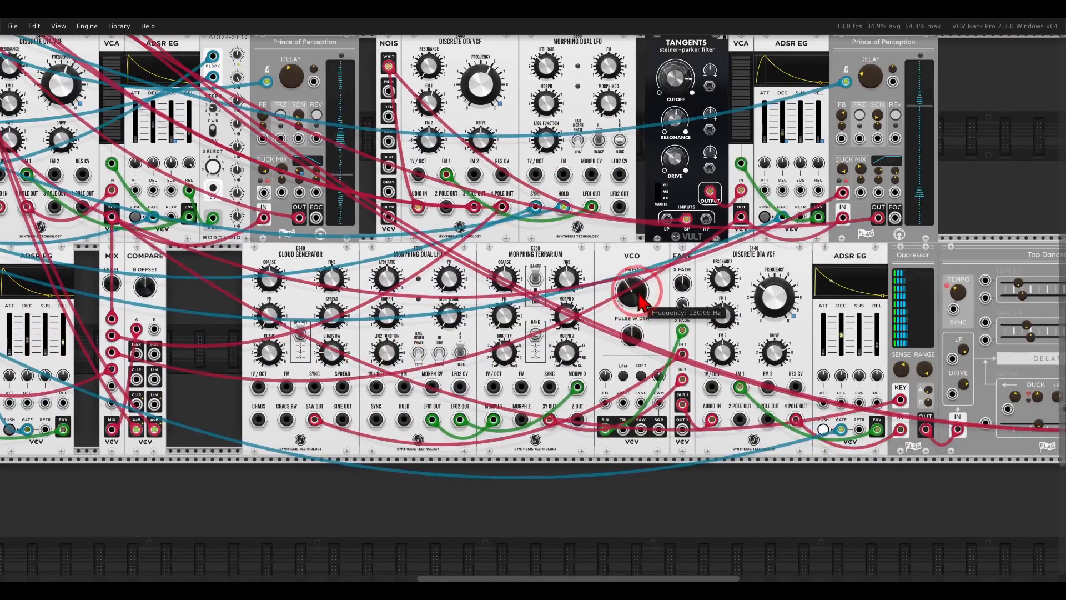
{"action": "left_click_drag", "start_coordinate": [462, 261], "coordinate": [742, 487]}
{"action": "left_click_drag", "start_coordinate": [340, 123], "coordinate": [689, 409]}
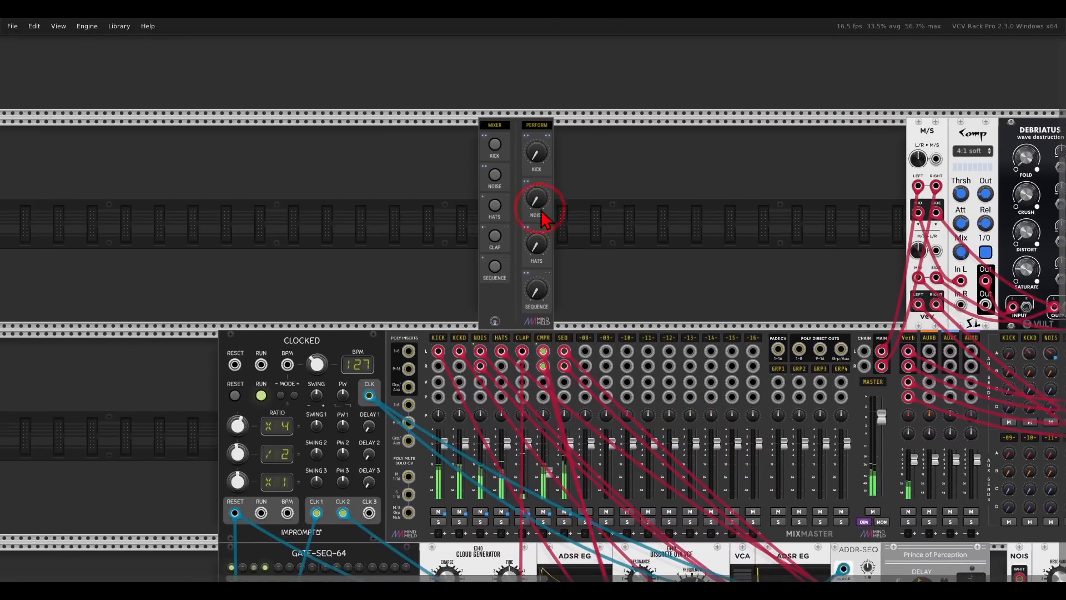
{"action": "scroll", "coordinate": [541, 218], "scroll_direction": "up", "scroll_amount": 5}
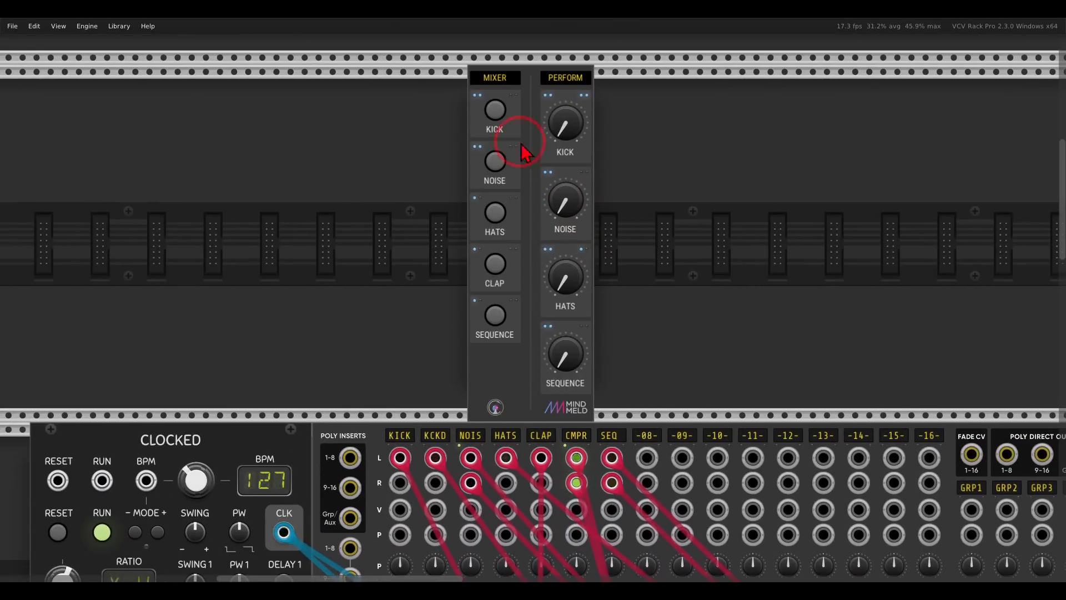
- Mute the kick from the control panel and sweep the SEQUENCE perform macro up to 1
{"action": "left_click", "coordinate": [495, 110]}
{"action": "mouse_move", "coordinate": [563, 355]}
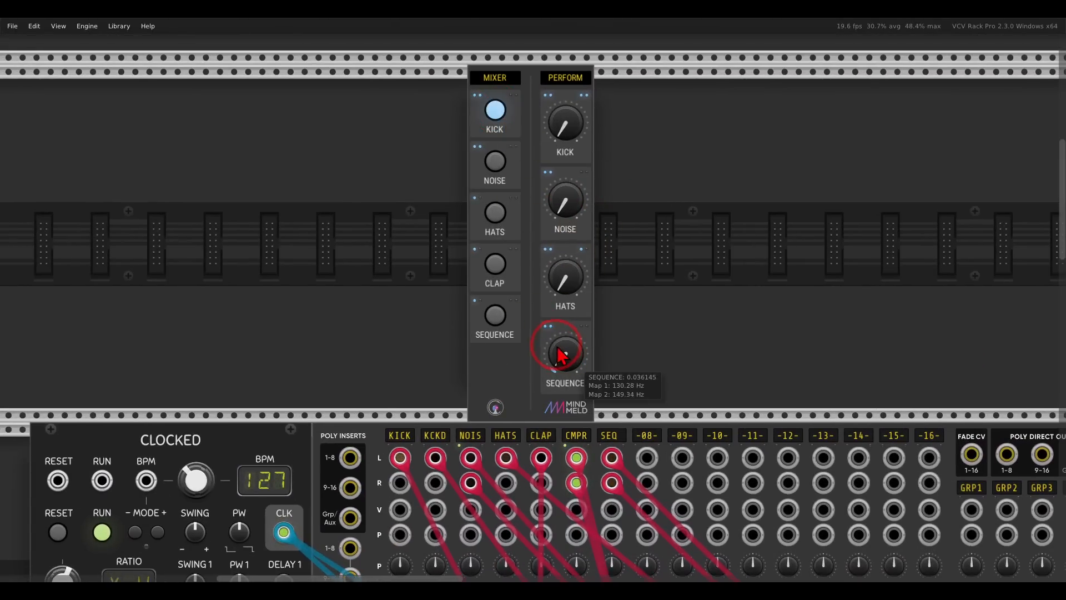
{"action": "left_click_drag", "start_coordinate": [561, 356], "coordinate": [492, 273]}
- Mute the clap and noise from the control panel and raise the HATS perform macro well past its midpoint
{"action": "left_click", "coordinate": [494, 267]}
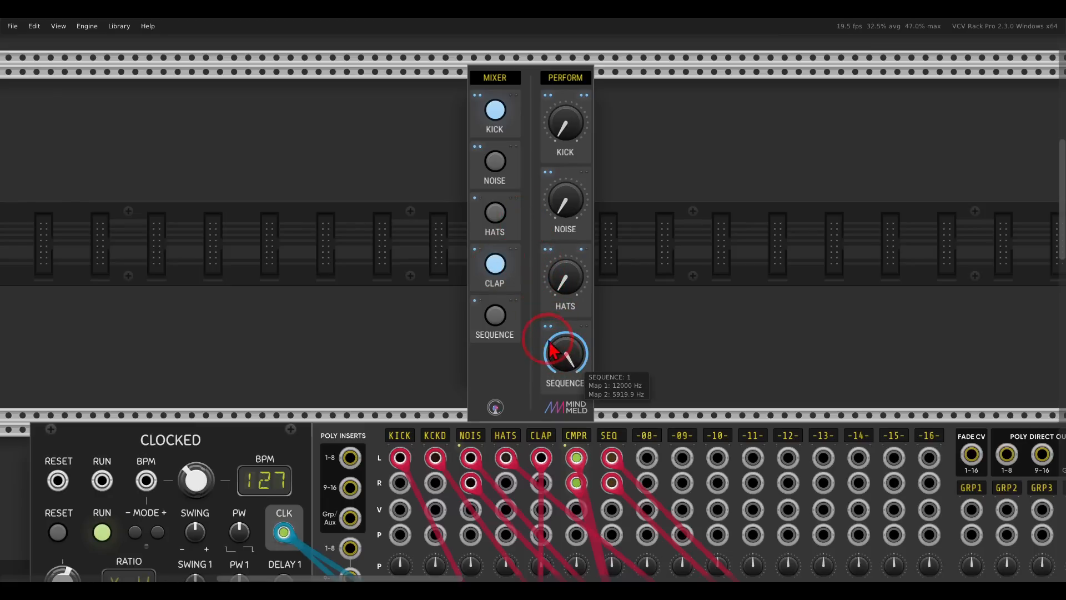
{"action": "left_click", "coordinate": [495, 162]}
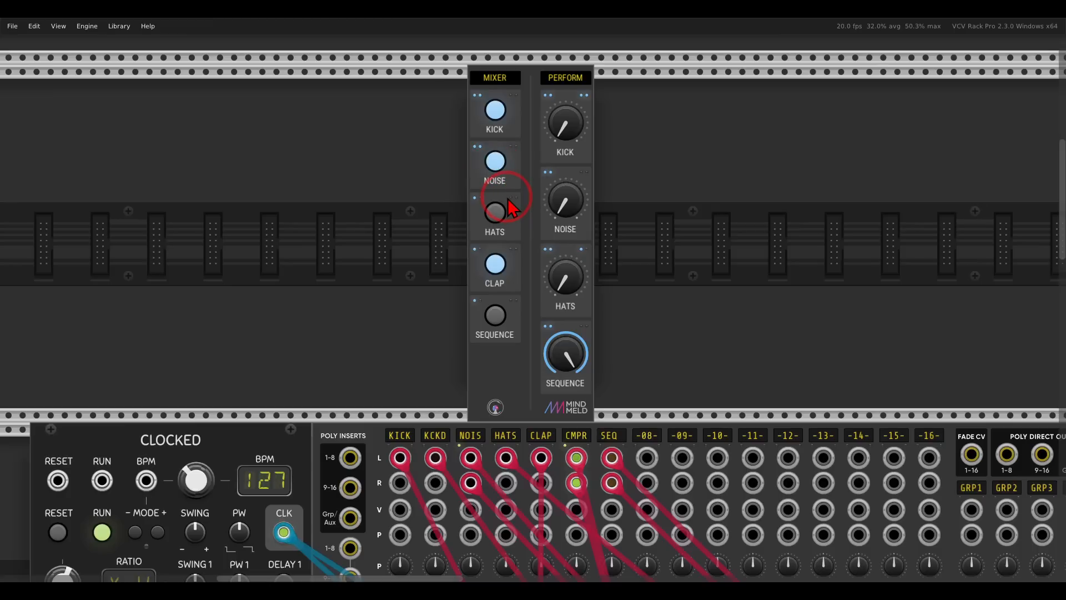
{"action": "left_click_drag", "start_coordinate": [560, 278], "coordinate": [495, 114]}
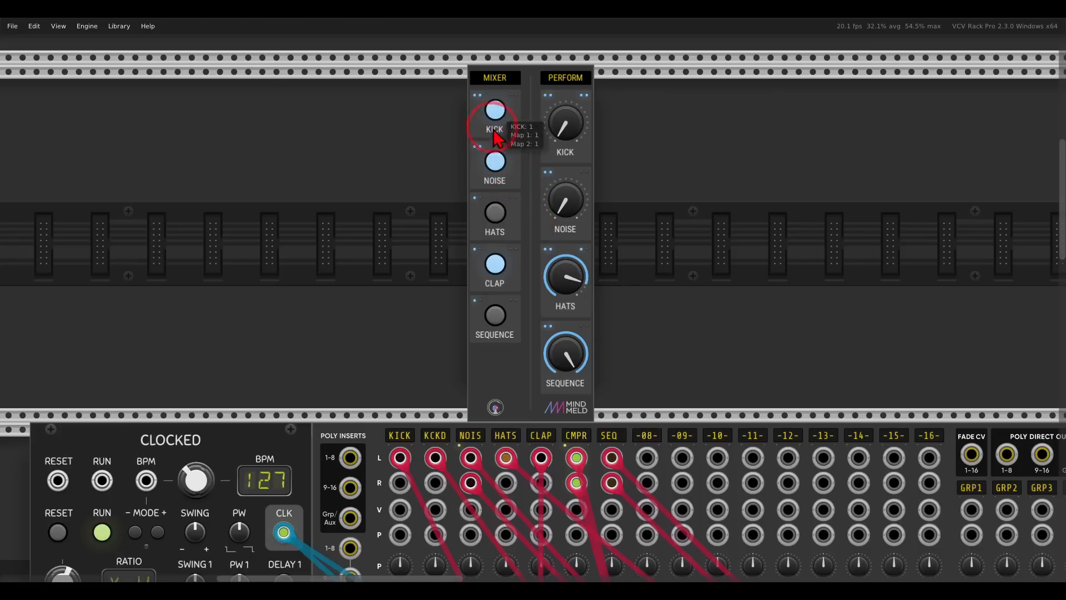
- Mute the hats and sequence from the control panel, and return the HATS and SEQUENCE perform macros to 0
{"action": "left_click", "coordinate": [496, 214]}
{"action": "left_click", "coordinate": [495, 315]}
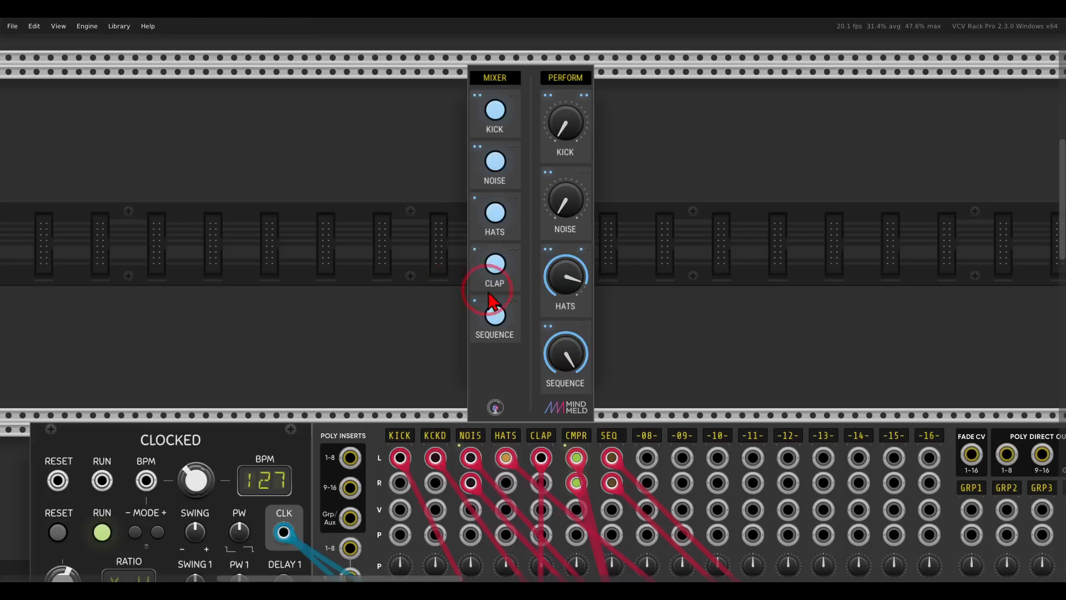
{"action": "double_click", "coordinate": [565, 277]}
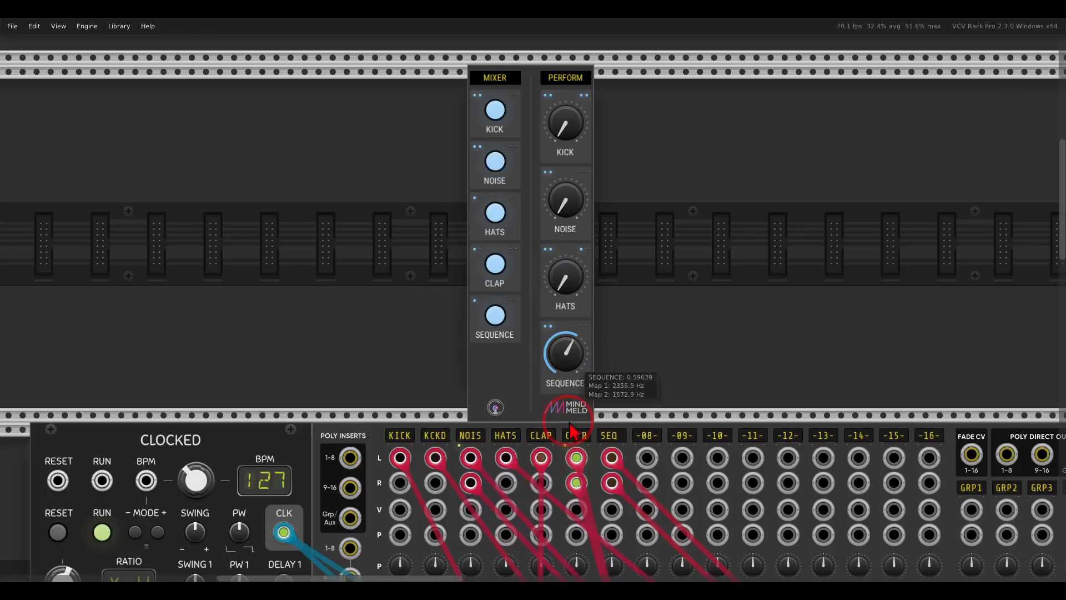
{"action": "double_click", "coordinate": [558, 374]}
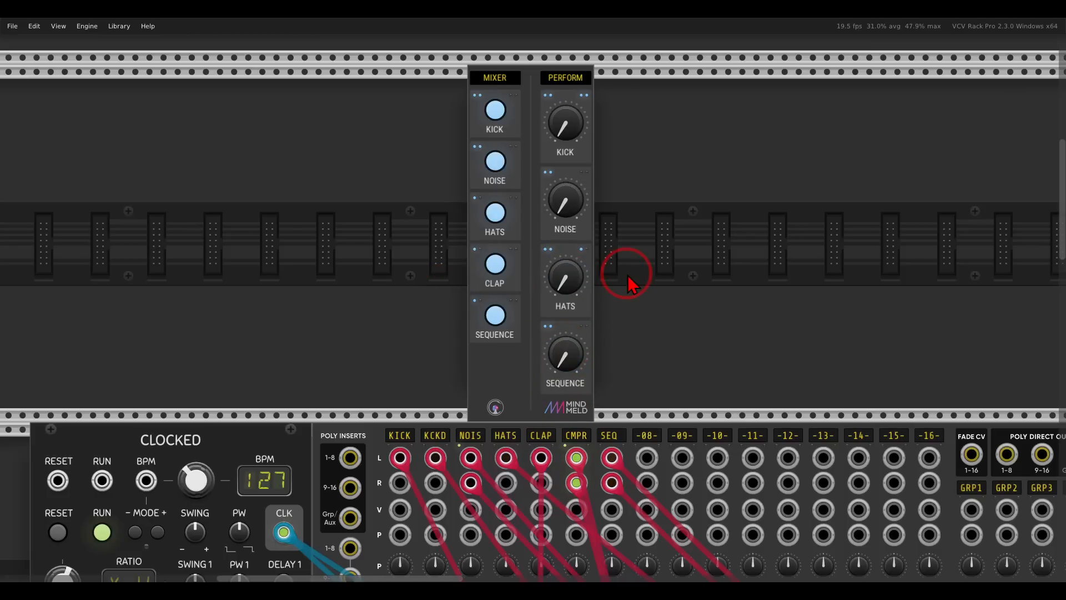